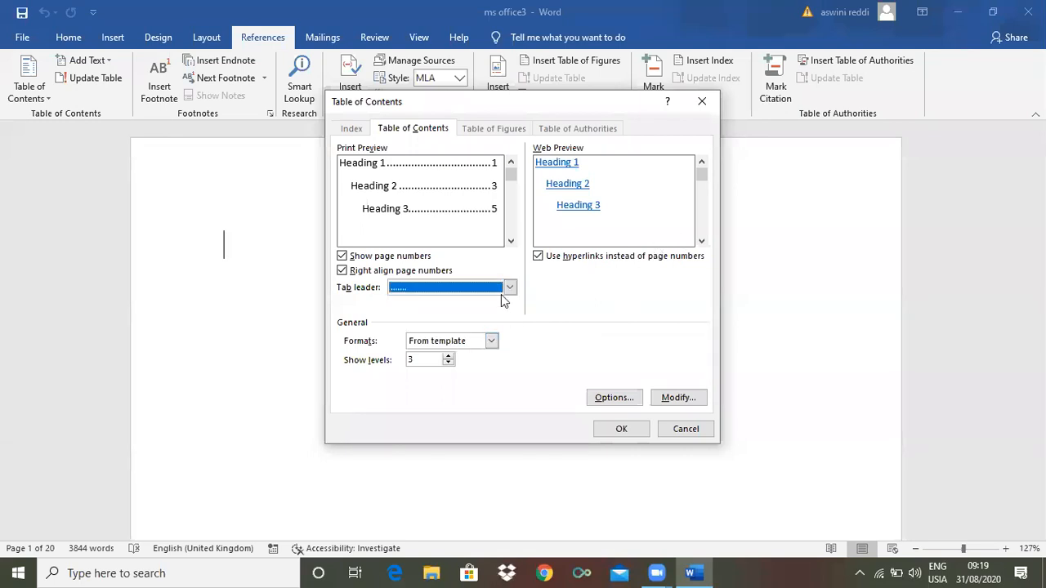
Set the table of contents to show 6 levels and insert it on the first page
click(448, 357)
click(448, 358)
click(448, 357)
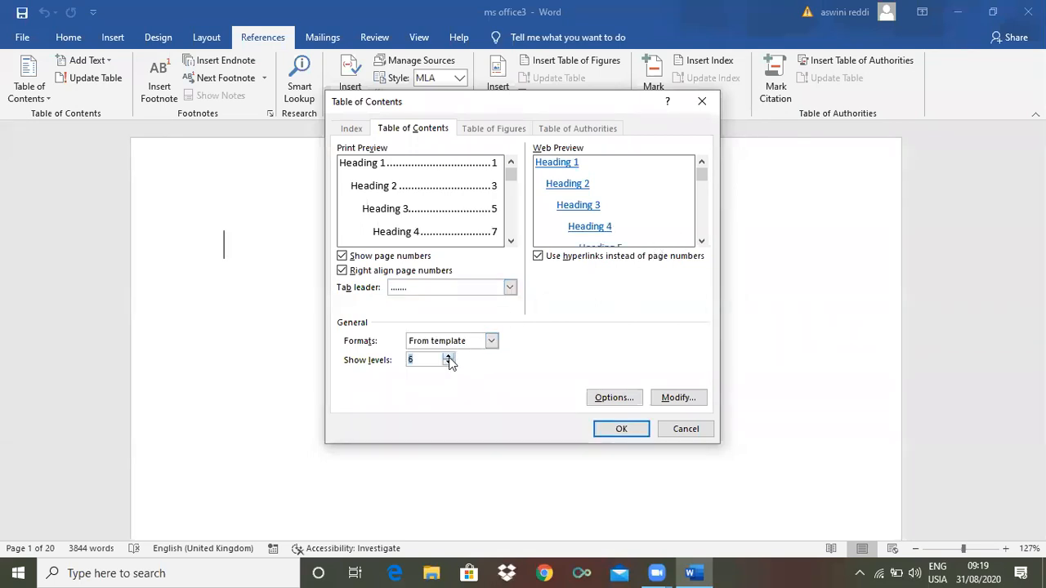
click(618, 430)
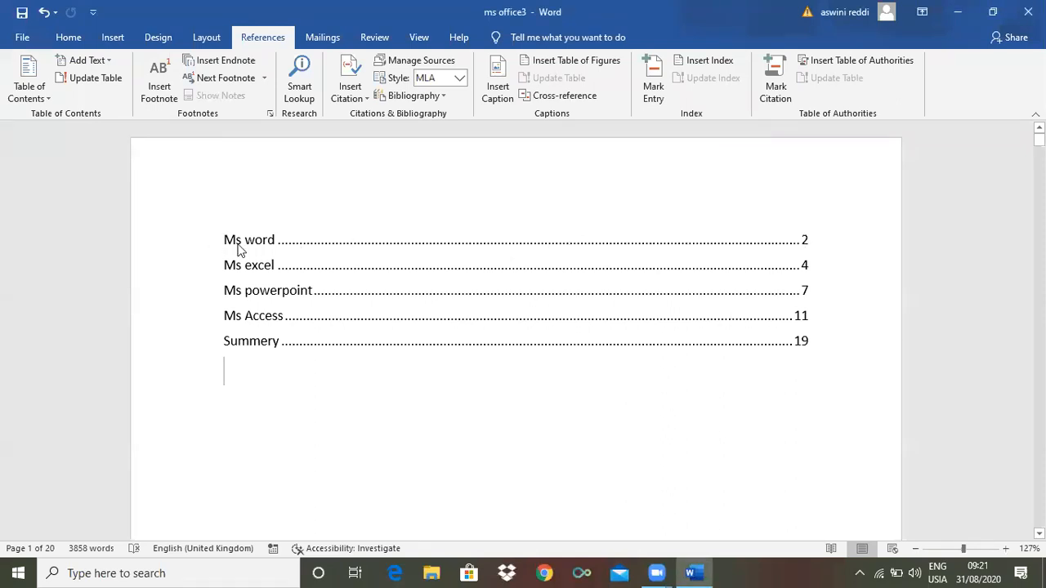
key(shift+Up)
key(shift+Up)
key(shift+Up)
key(shift+Up)
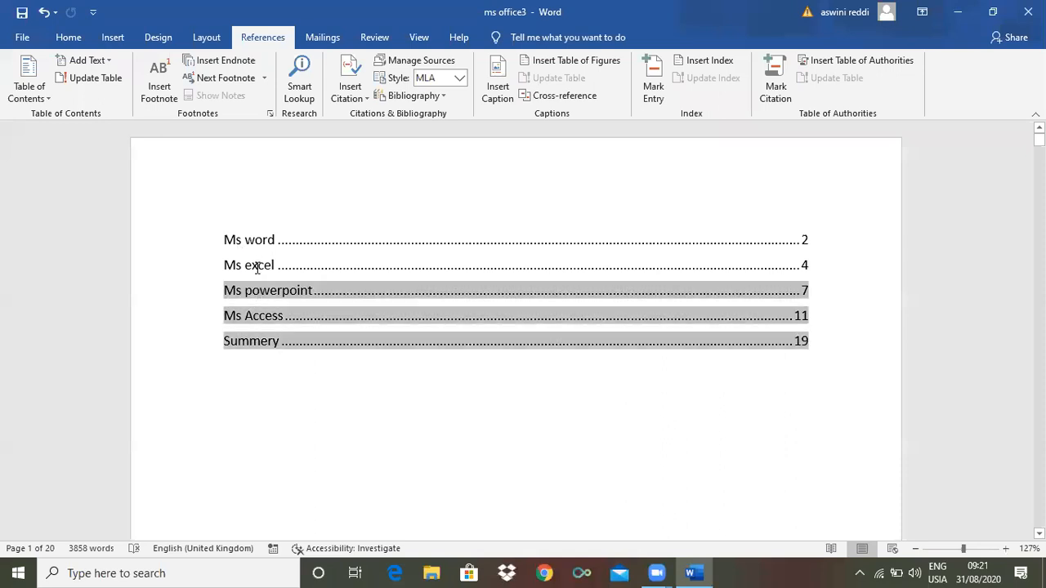
click(409, 393)
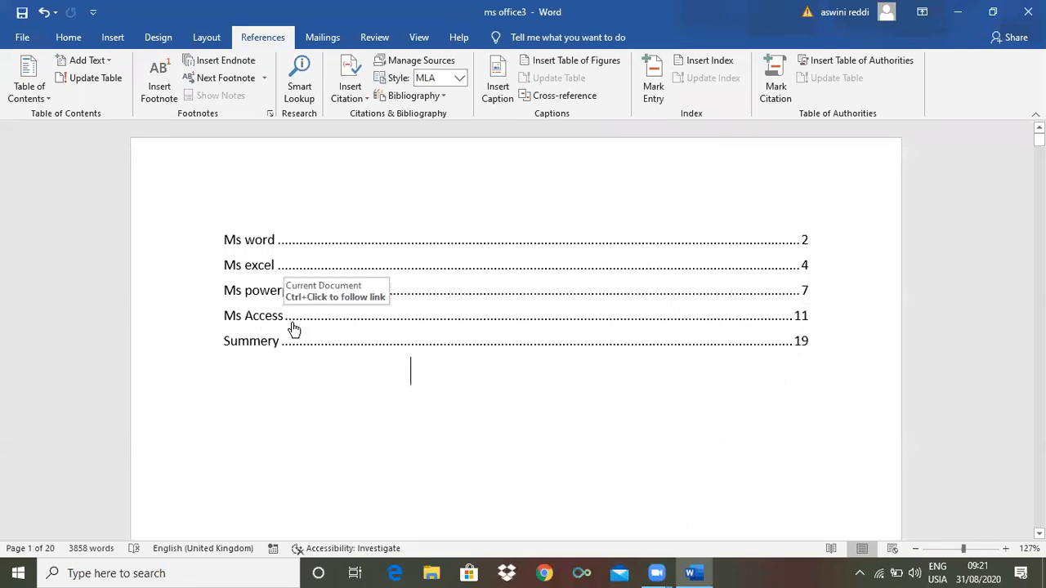
Follow the Ms Access entry's link in the table of contents, then return to the first page
ctrl+click(803, 317)
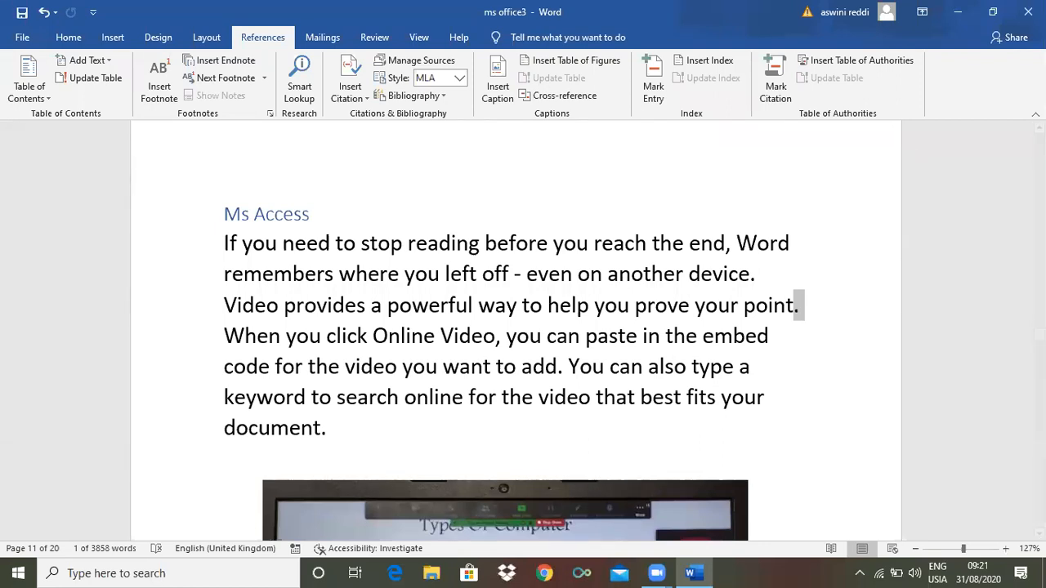
scroll(515, 327, up, 15)
scroll(515, 327, up, 1)
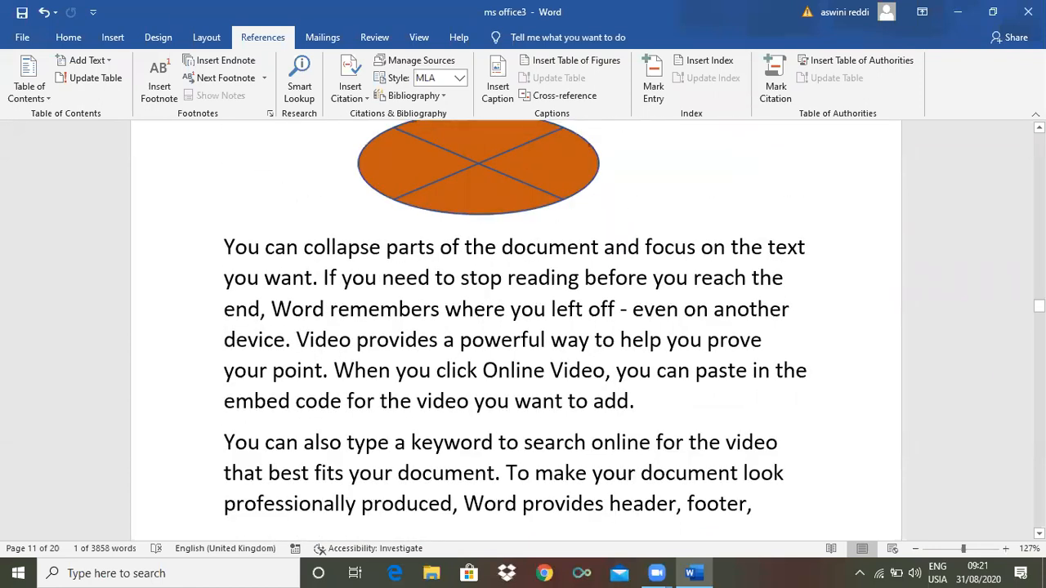
scroll(515, 327, up, 10)
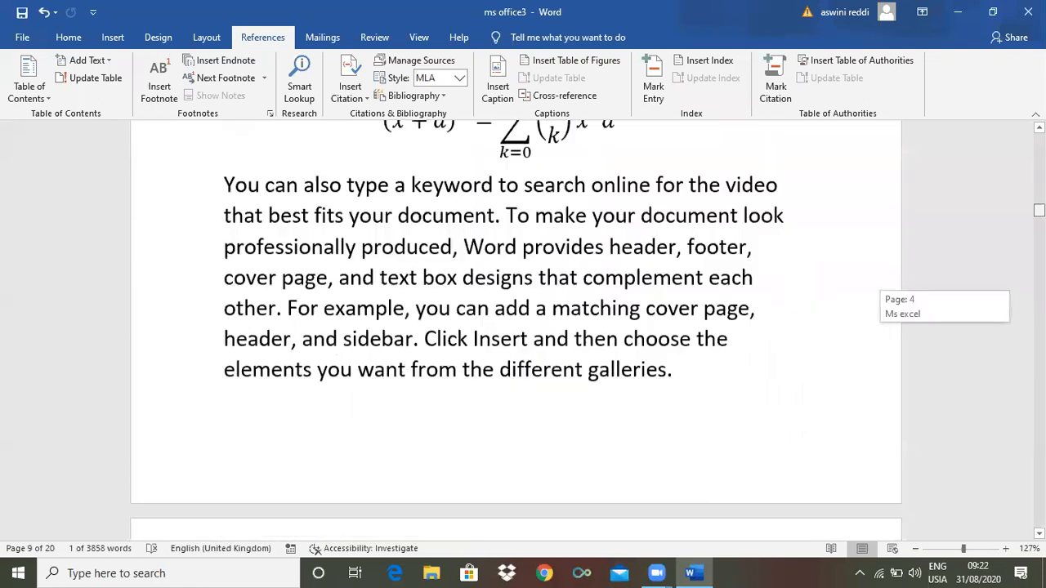
scroll(515, 327, up, 10)
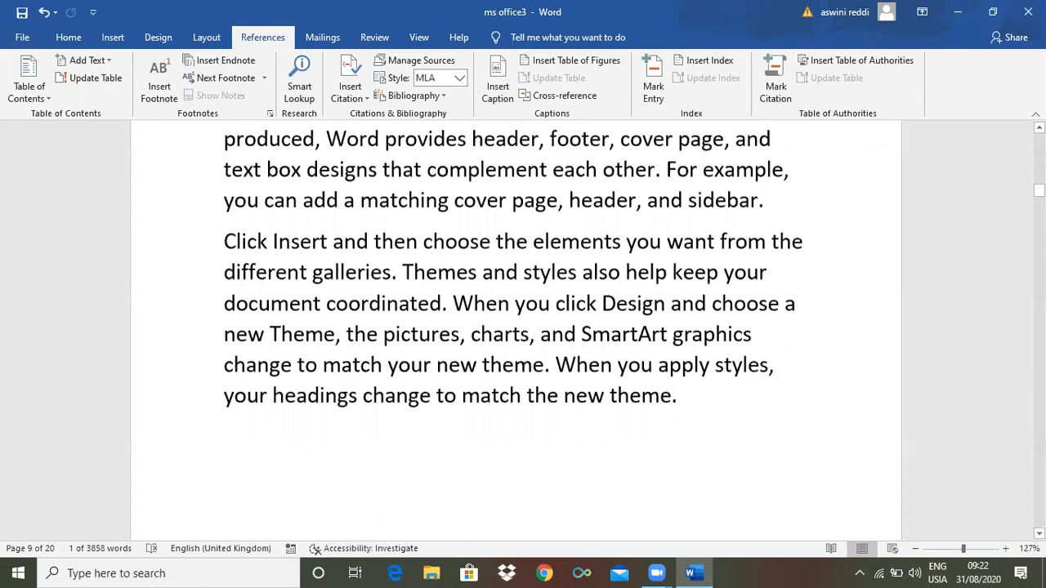
scroll(515, 327, up, 5)
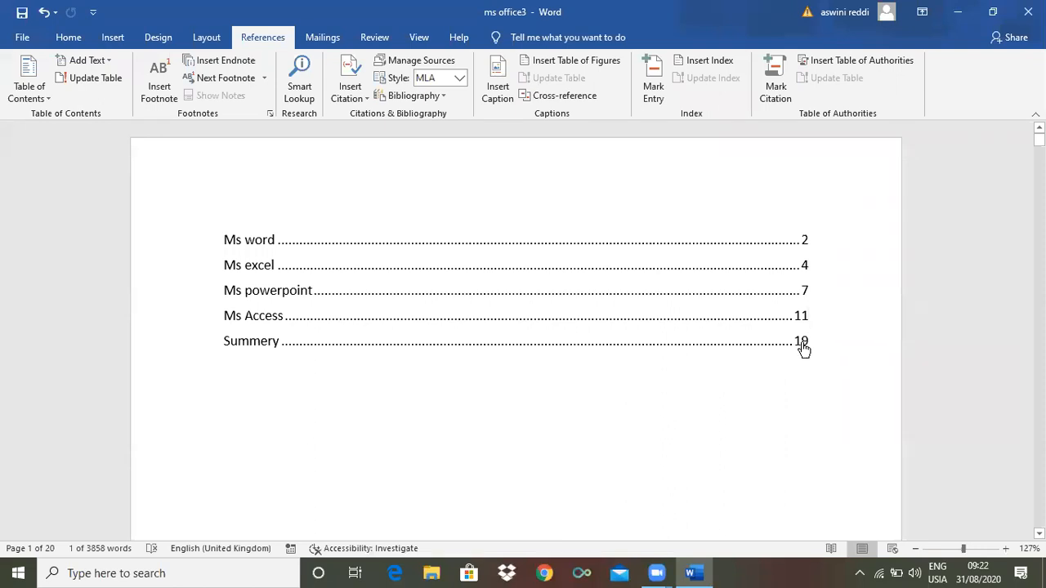
Follow the Summery entry's link to its section, look through the pages around it, and return to the table of contents
ctrl+click(801, 342)
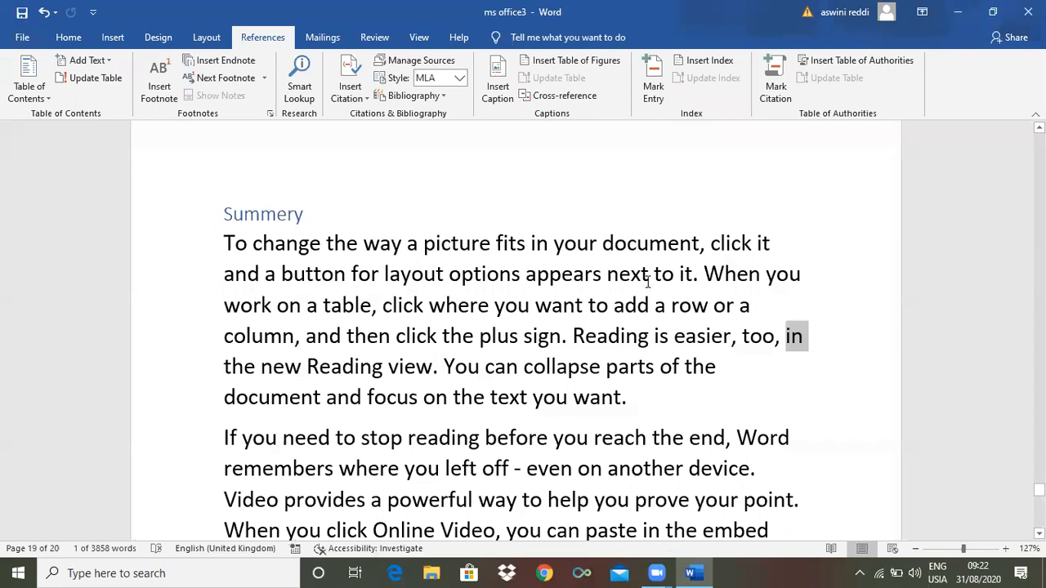
scroll(515, 327, up, 2)
scroll(515, 327, down, 15)
scroll(515, 327, up, 10)
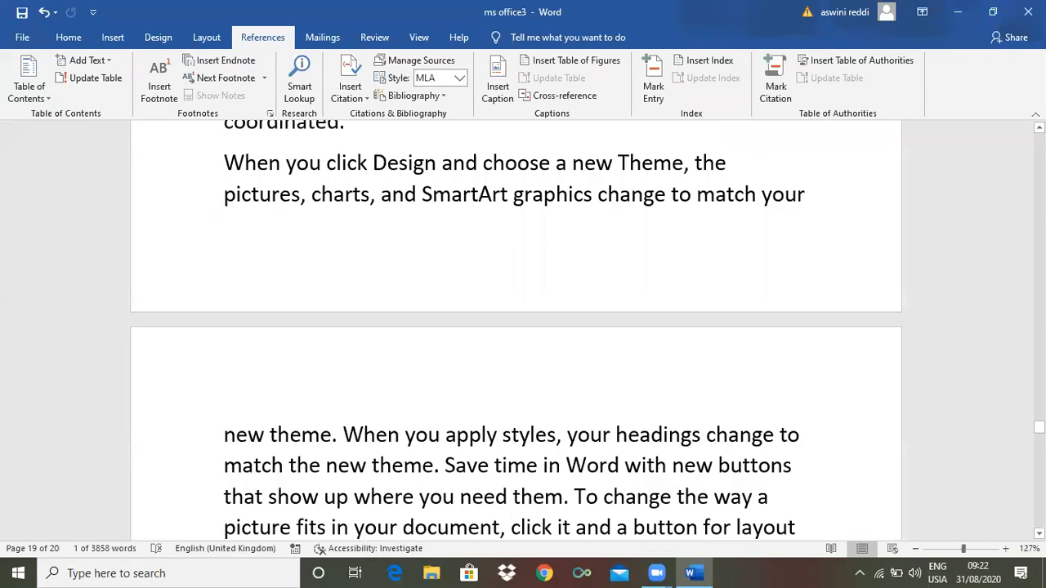
scroll(515, 327, up, 2)
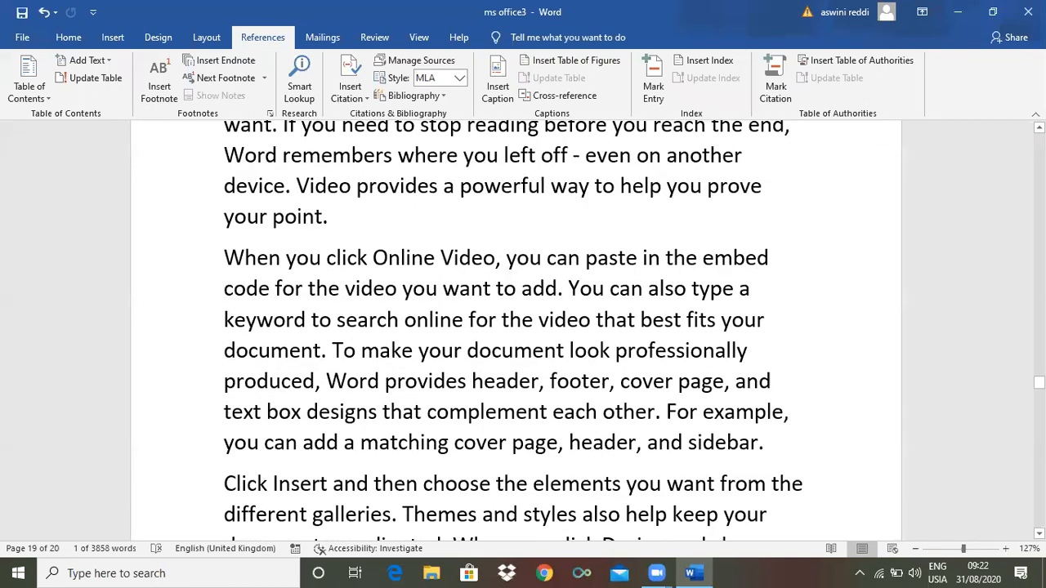
drag(1039, 382, 1038, 306)
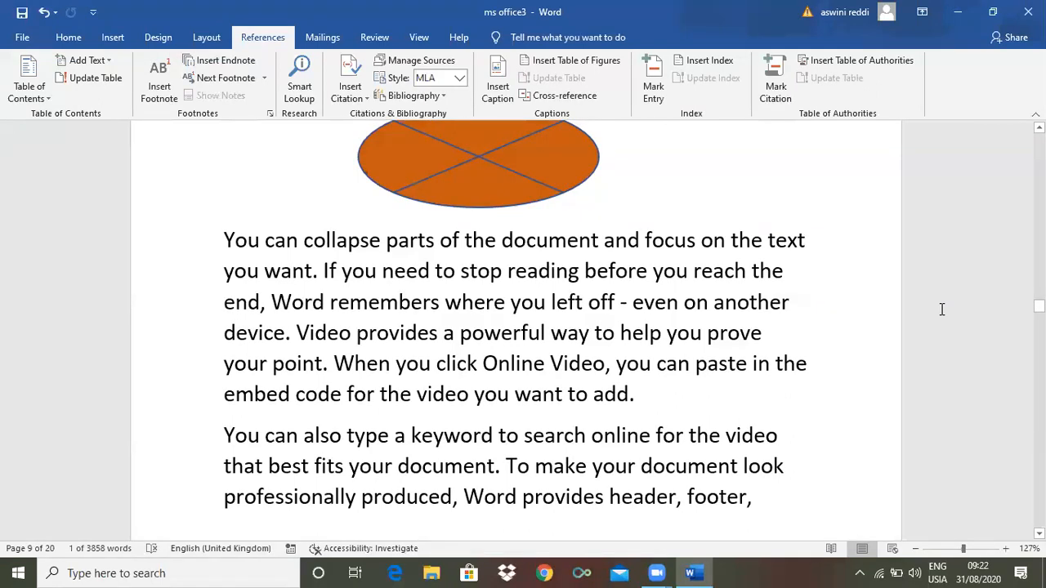
scroll(941, 309, up, 10)
scroll(942, 309, up, 20)
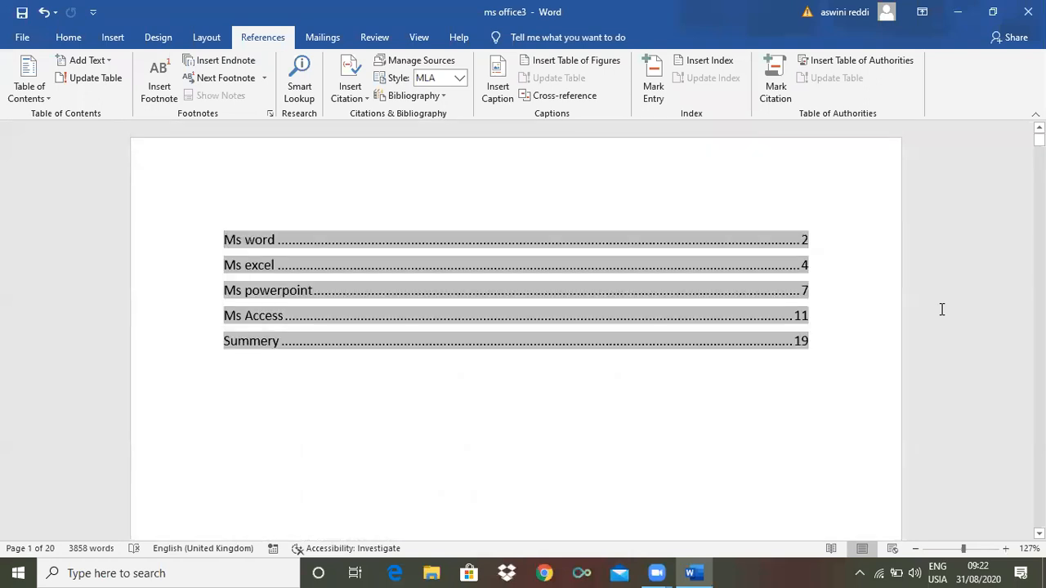
click(649, 403)
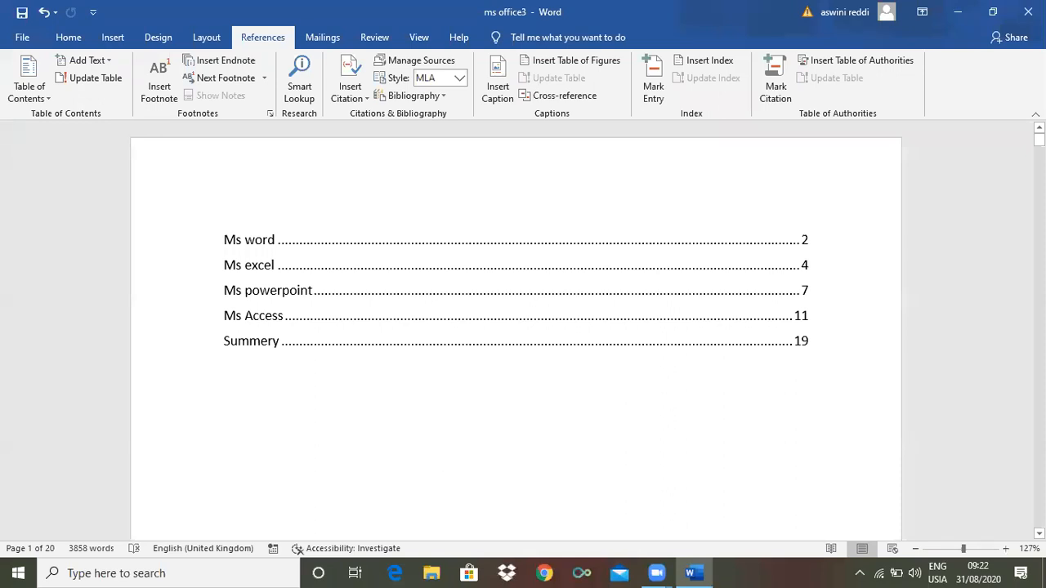
Add the line "Ms word fundamentals:" at the top of page 14, above the text starting "change to match your new theme"
drag(1039, 139, 1039, 382)
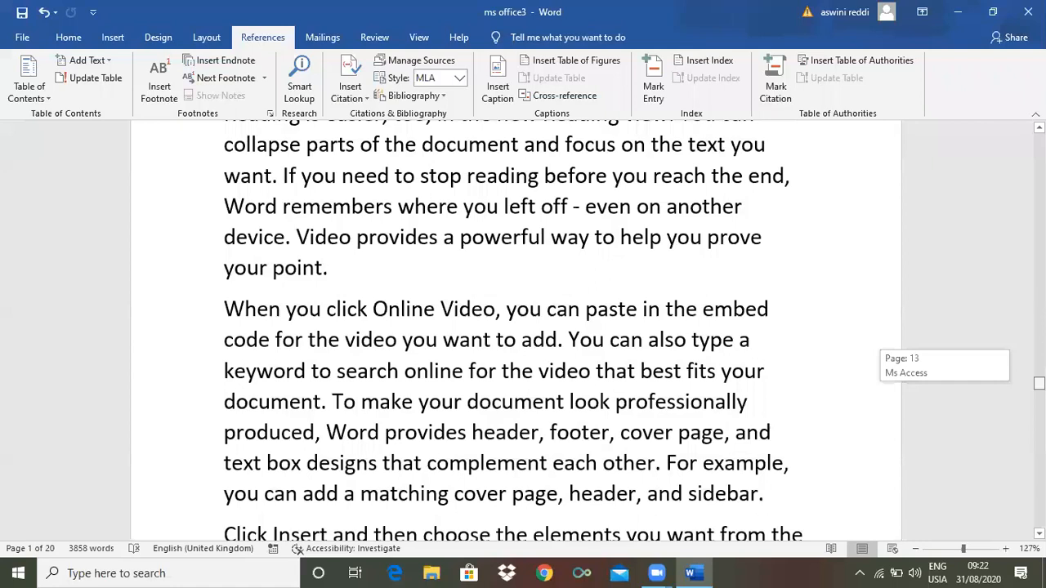
drag(1039, 384, 1040, 391)
click(338, 278)
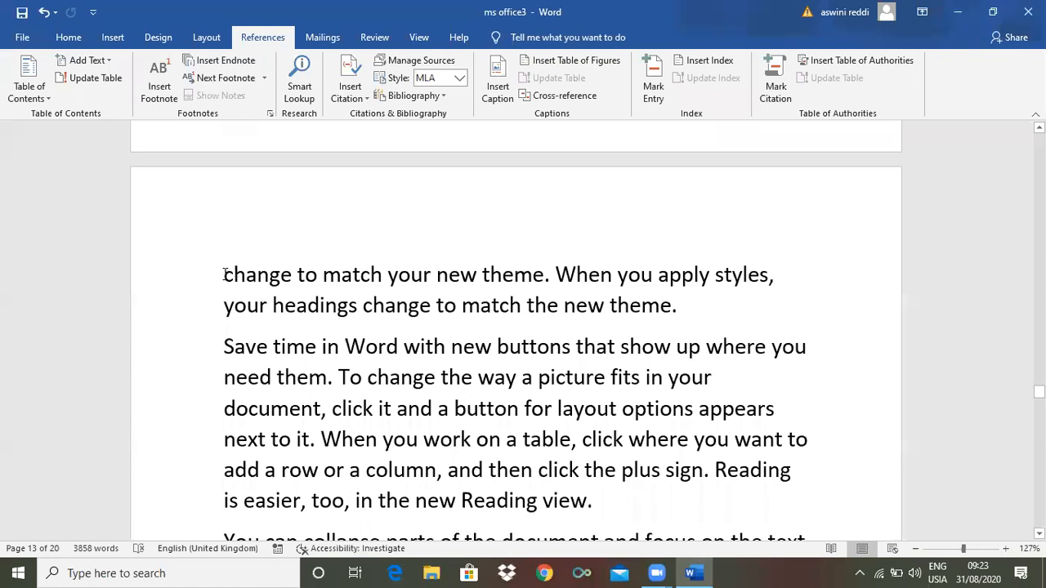
click(225, 275)
key(Return)
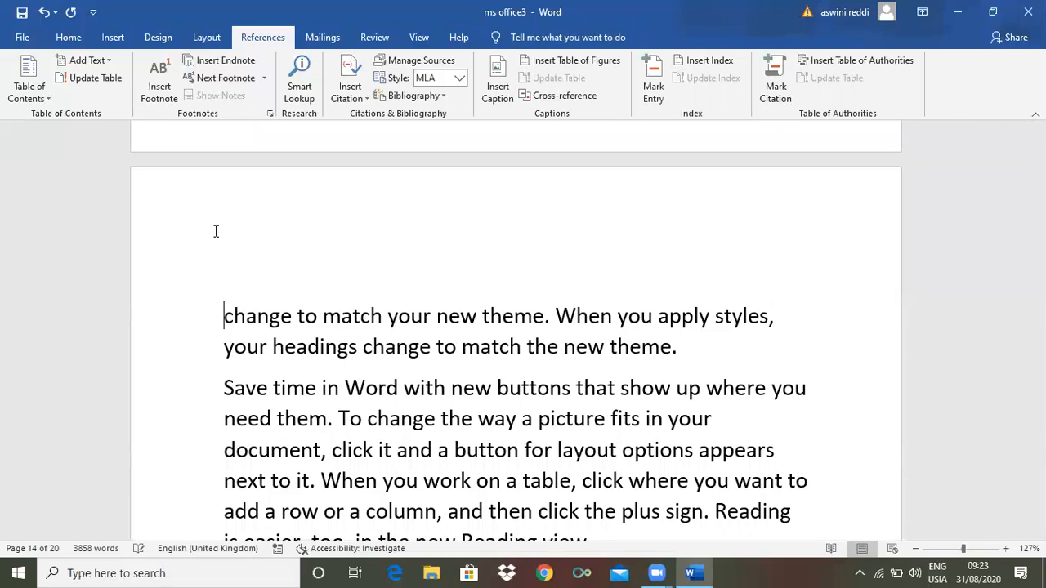
text(ms woed)
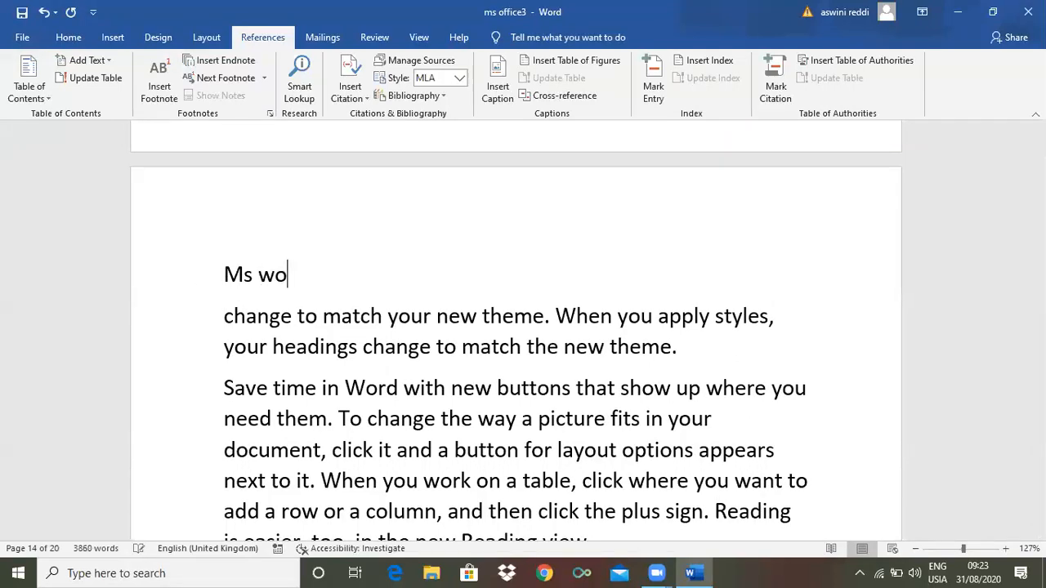
key(BackSpace)
key(BackSpace)
text(rd fund)
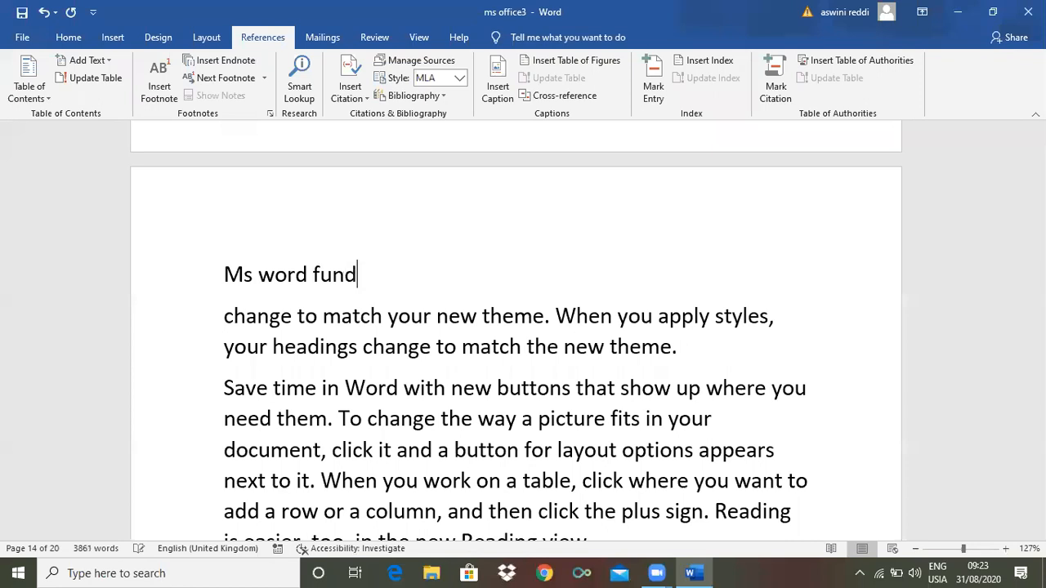
text(amentals)
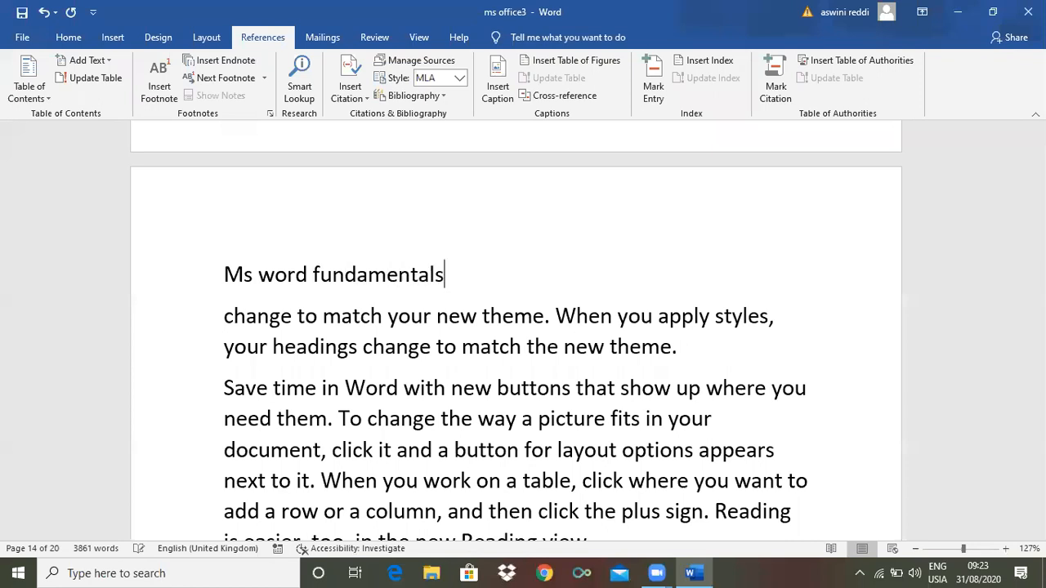
text(:)
Apply the Heading 1 style to the "Ms word fundamentals:" line
drag(450, 273, 221, 279)
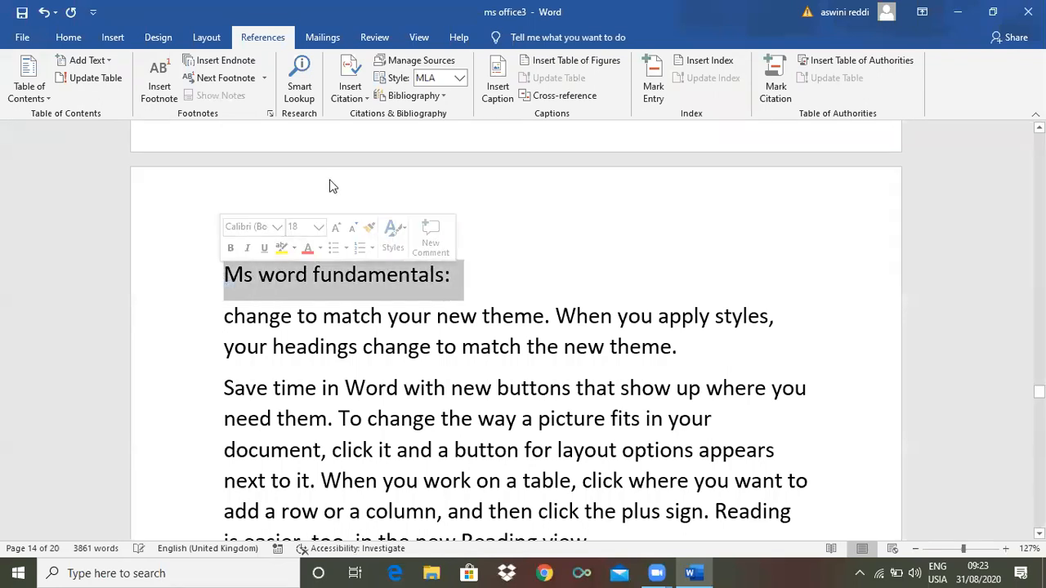
click(69, 38)
click(663, 85)
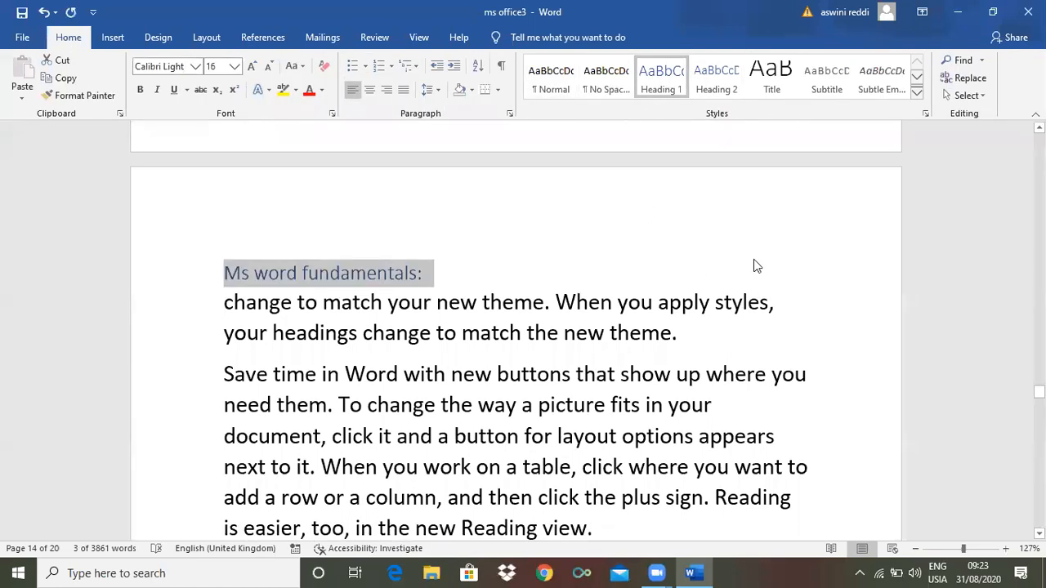
click(755, 267)
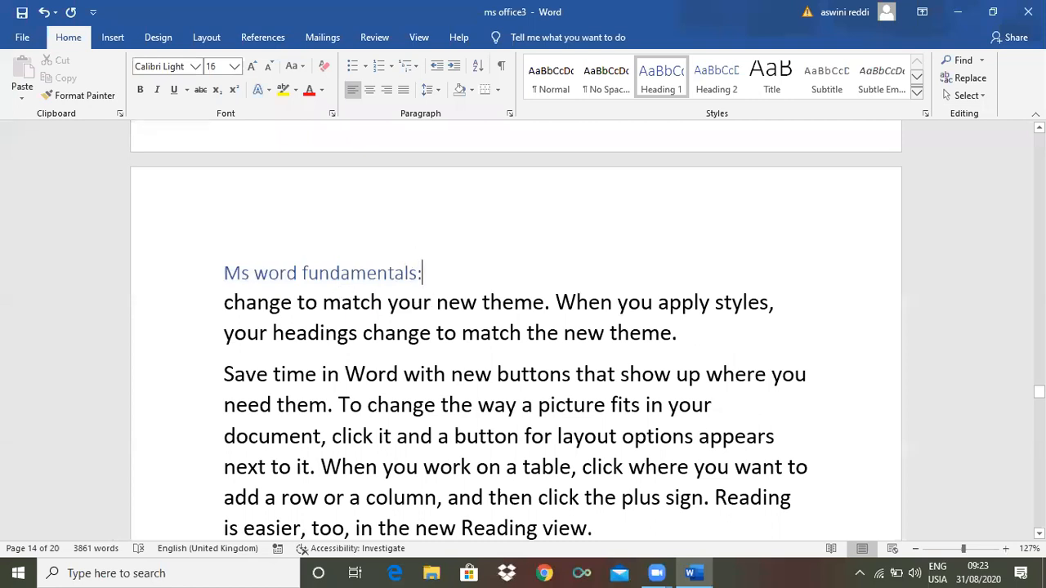
Update the entire table of contents on the first page to include the new heading
scroll(515, 327, up, 10)
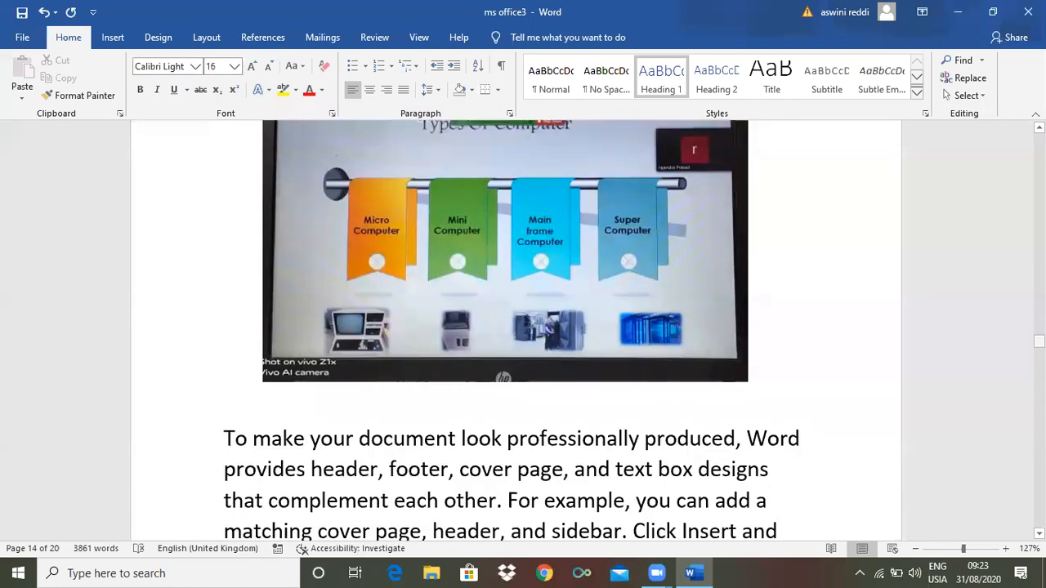
drag(1040, 341, 1040, 138)
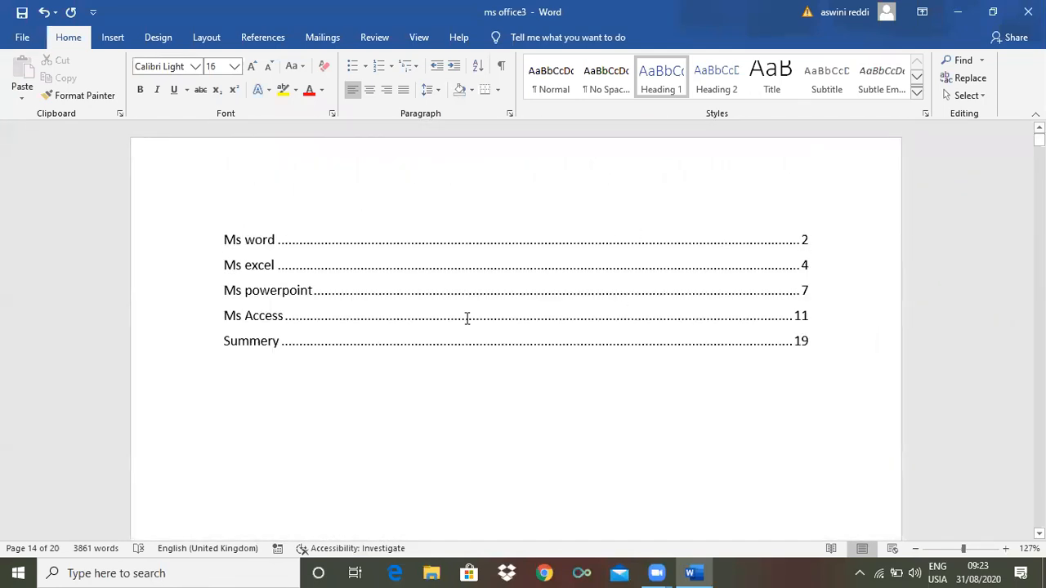
double_click(250, 240)
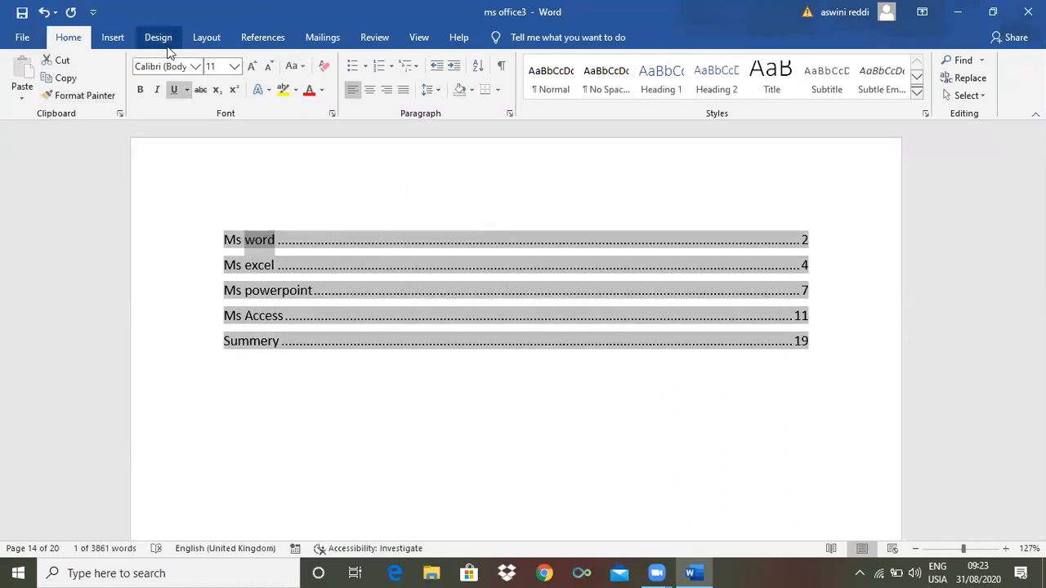
click(266, 38)
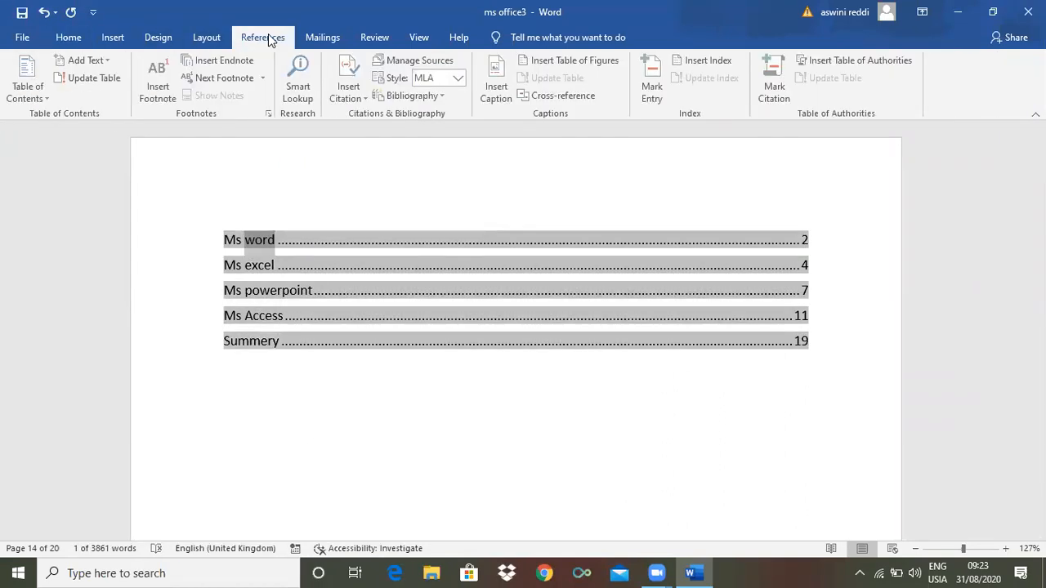
click(90, 78)
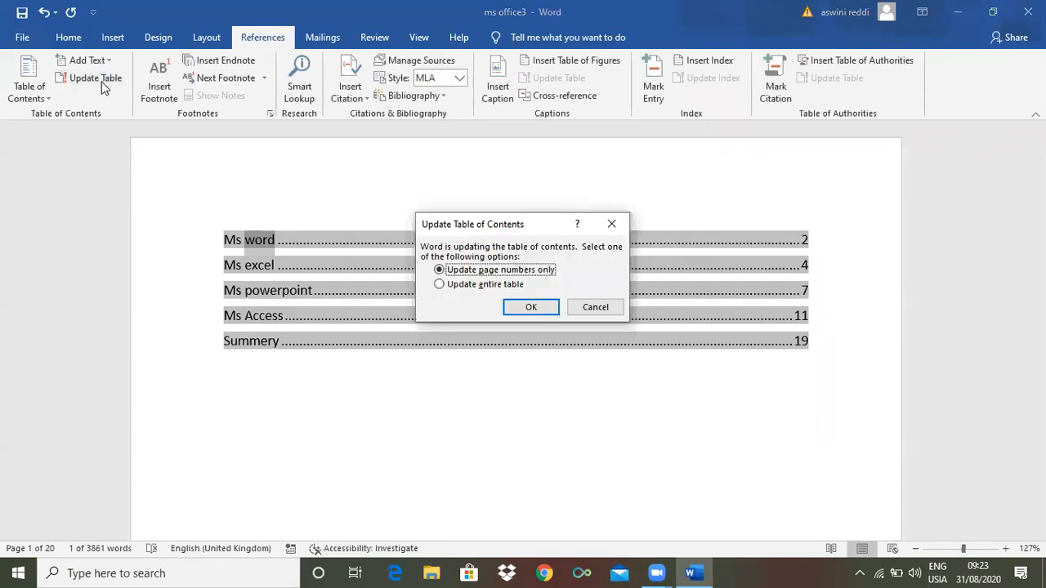
click(440, 285)
click(529, 306)
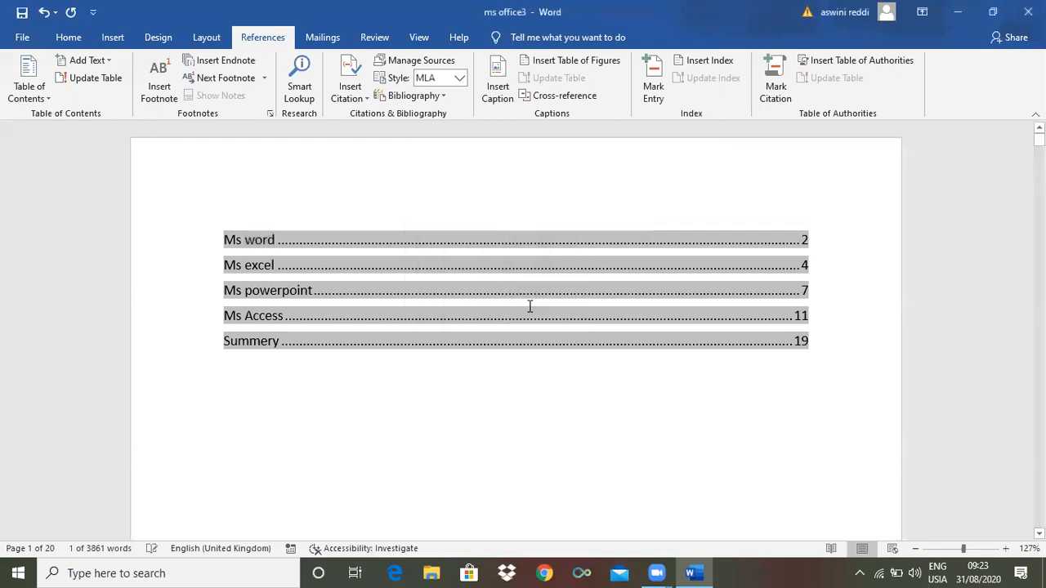
click(385, 399)
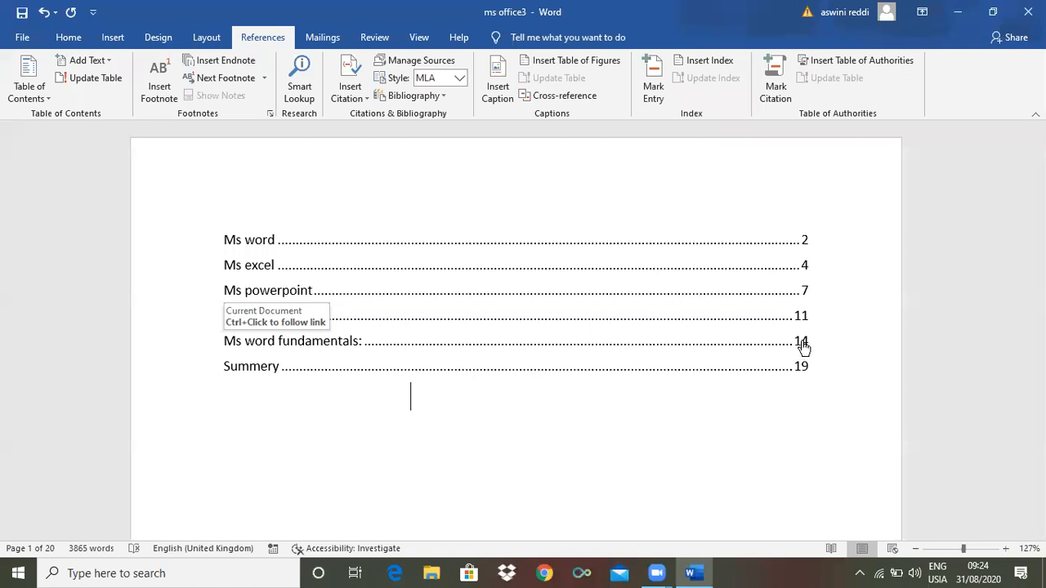
Follow the Ms word fundamentals entry's link to its heading, then go back to the table of contents
ctrl+click(303, 343)
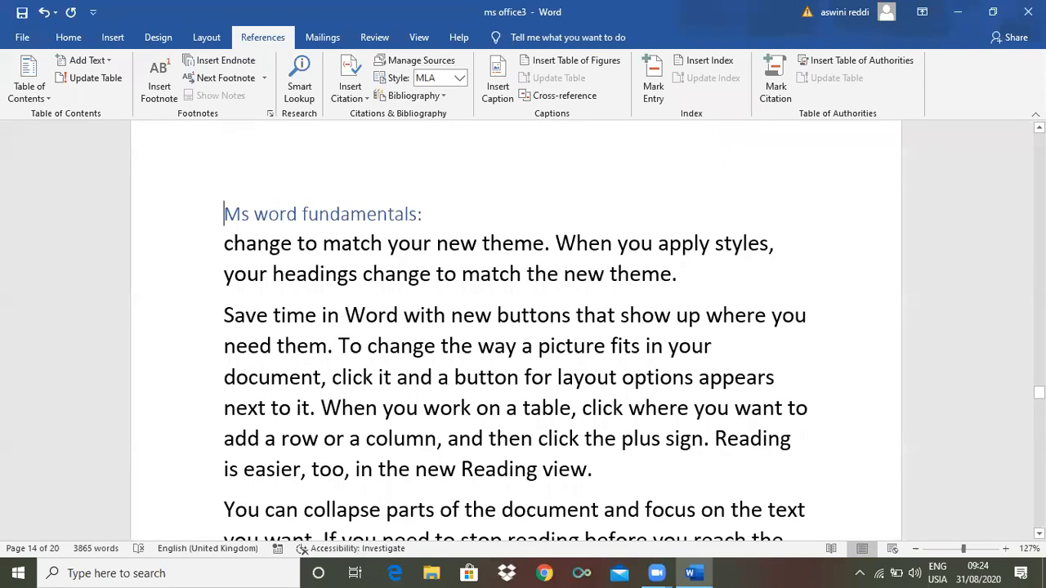
scroll(515, 327, up, 20)
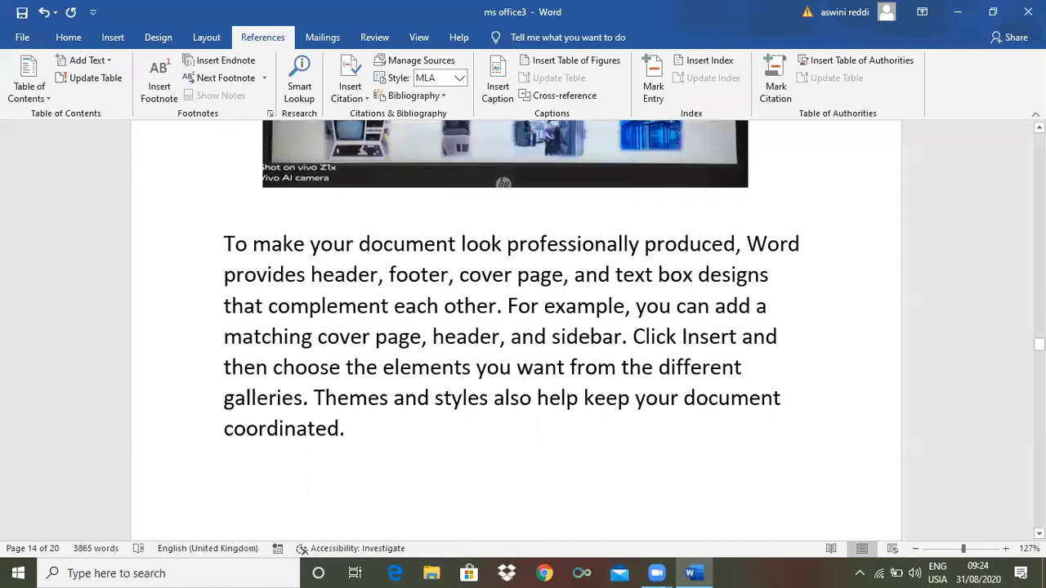
scroll(515, 327, up, 7)
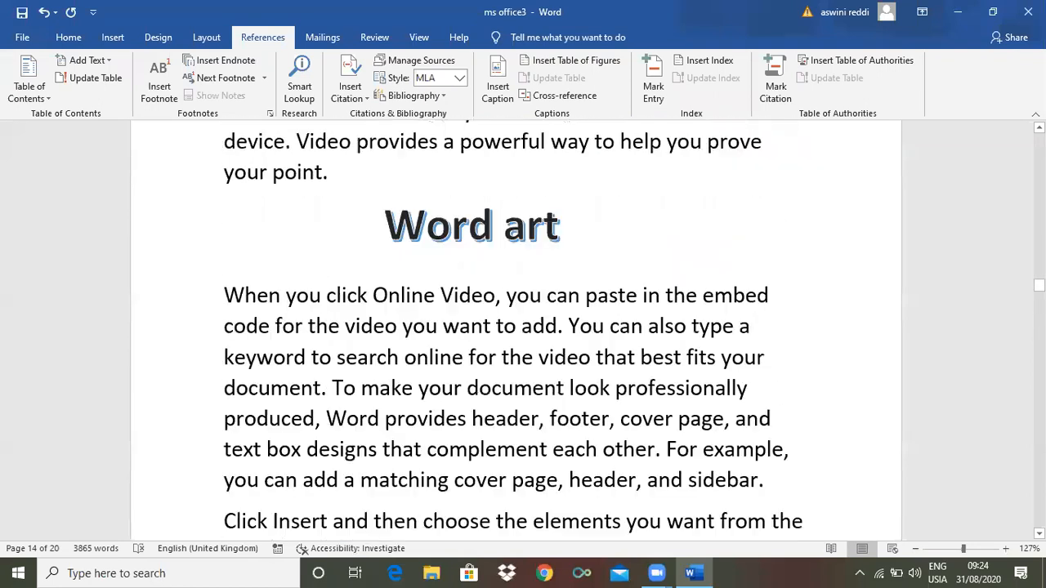
drag(1040, 285, 1039, 139)
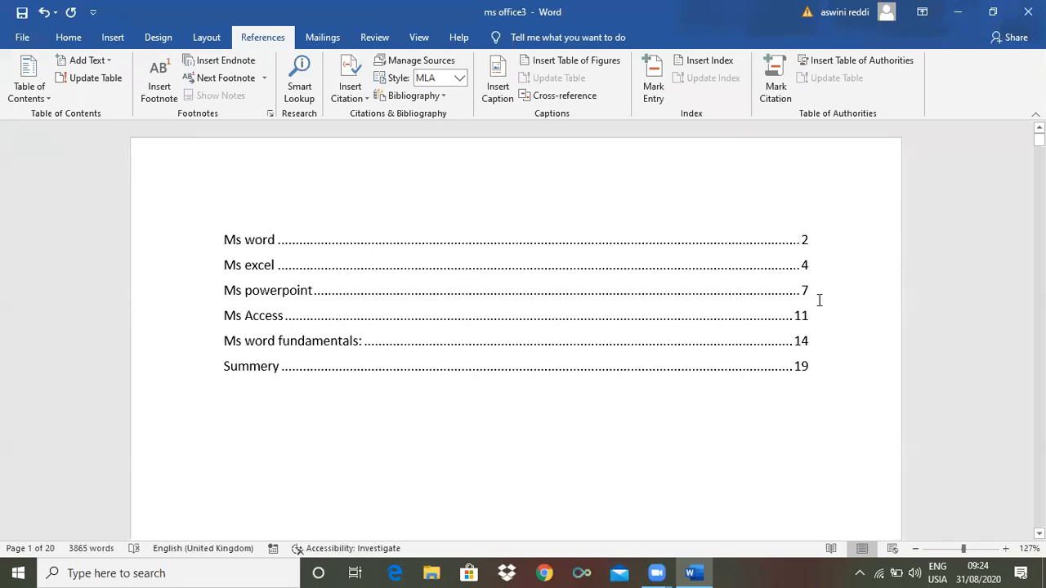
Follow the Ms Access entry's link in the table of contents to its heading
mouse_move(1039, 140)
mouse_down()
mouse_move(1039, 211)
mouse_move(1039, 131)
mouse_up()
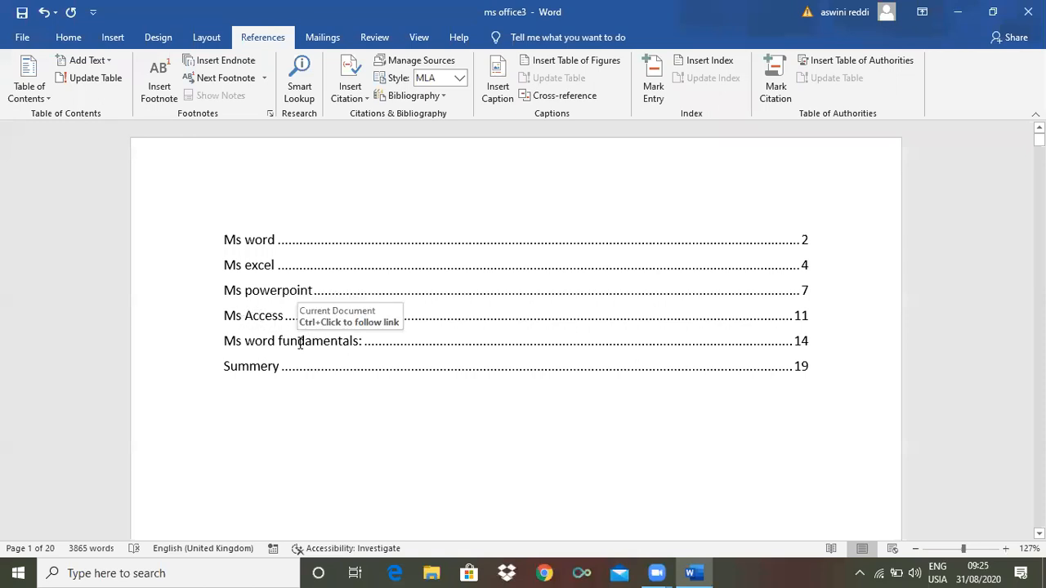
ctrl+click(260, 322)
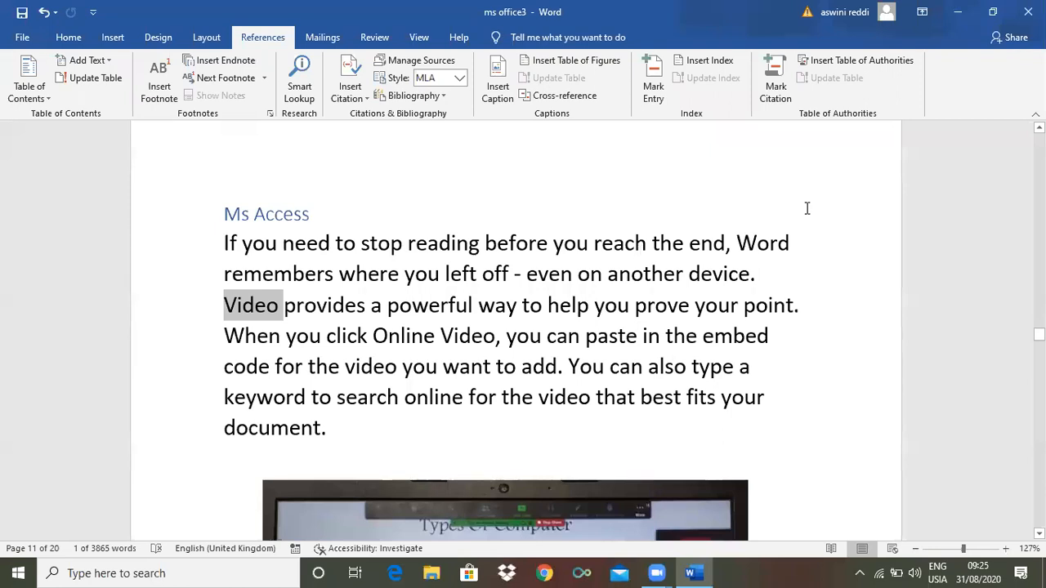
click(552, 208)
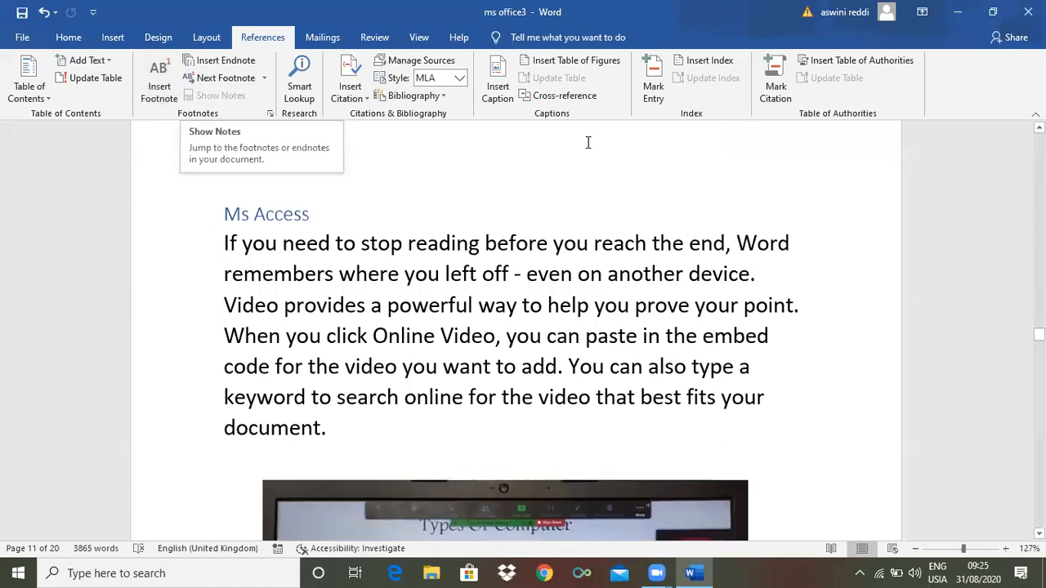
Insert a footnote at the word "document" in the first paragraph under the Ms word heading on page 2
scroll(588, 142, up, 15)
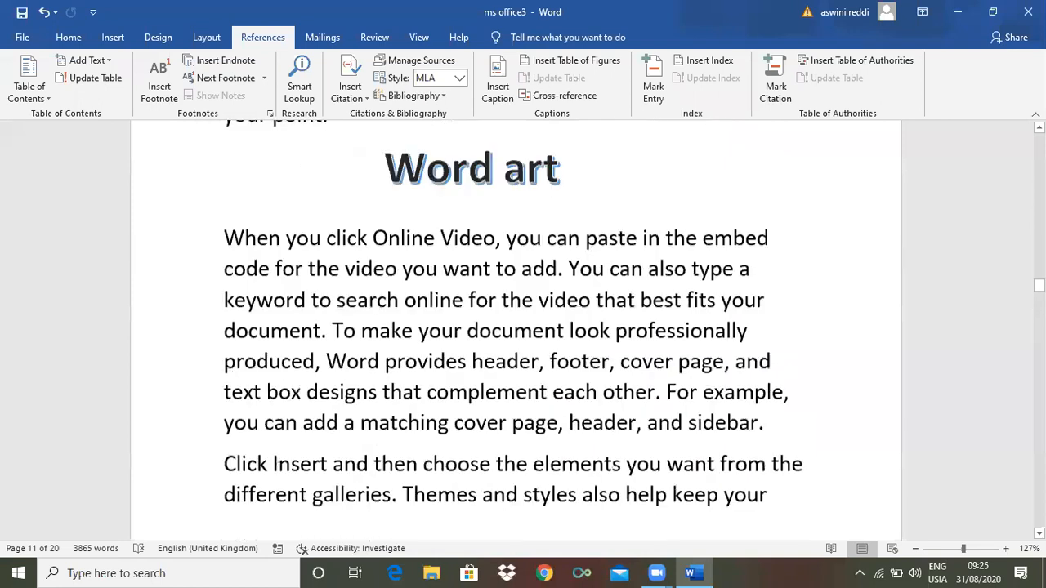
scroll(515, 327, up, 1)
drag(1038, 284, 1038, 161)
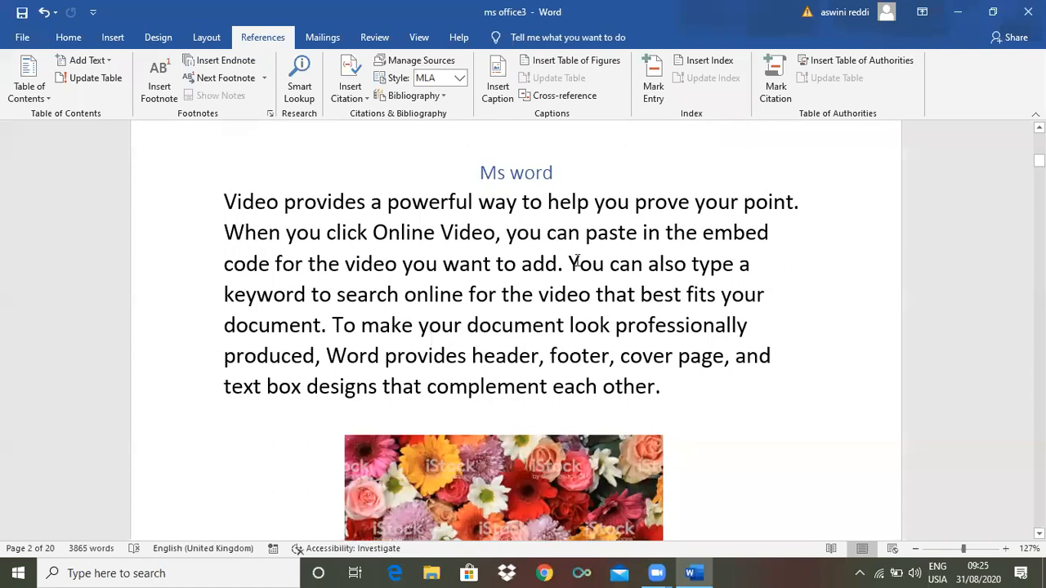
ctrl+scroll(507, 336, down, 2)
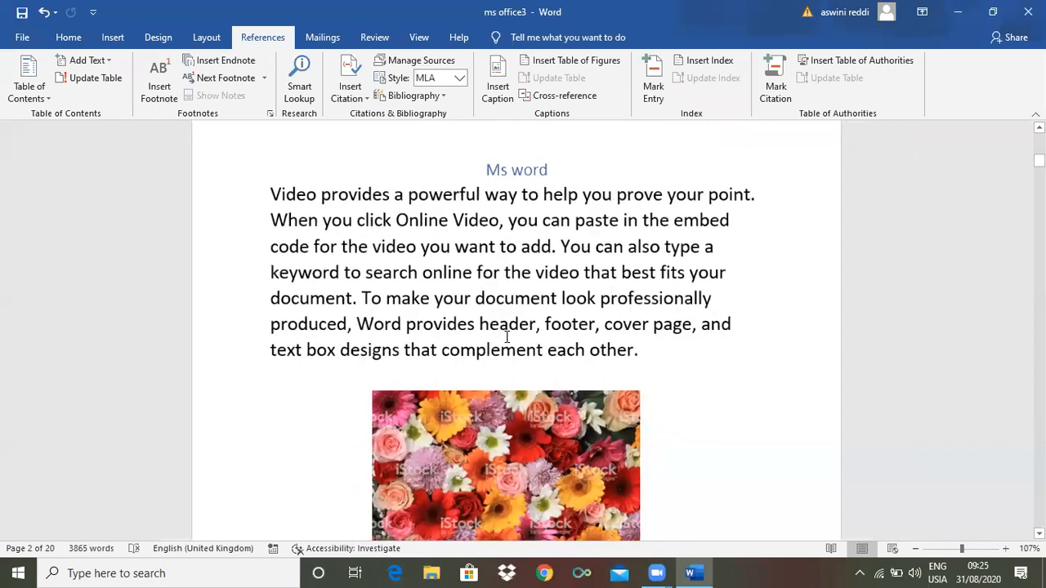
ctrl+scroll(507, 336, up, 1)
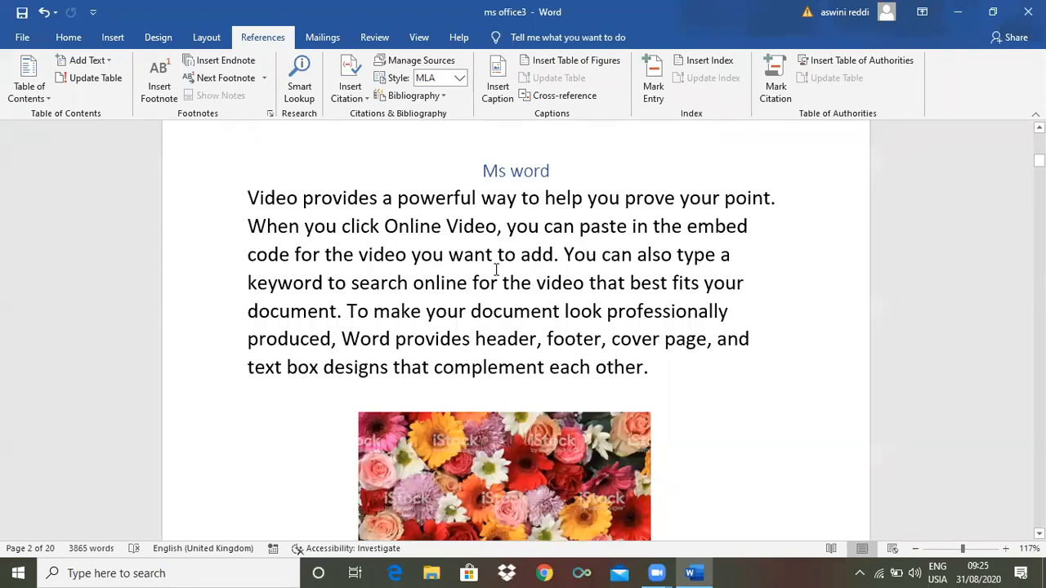
double_click(292, 284)
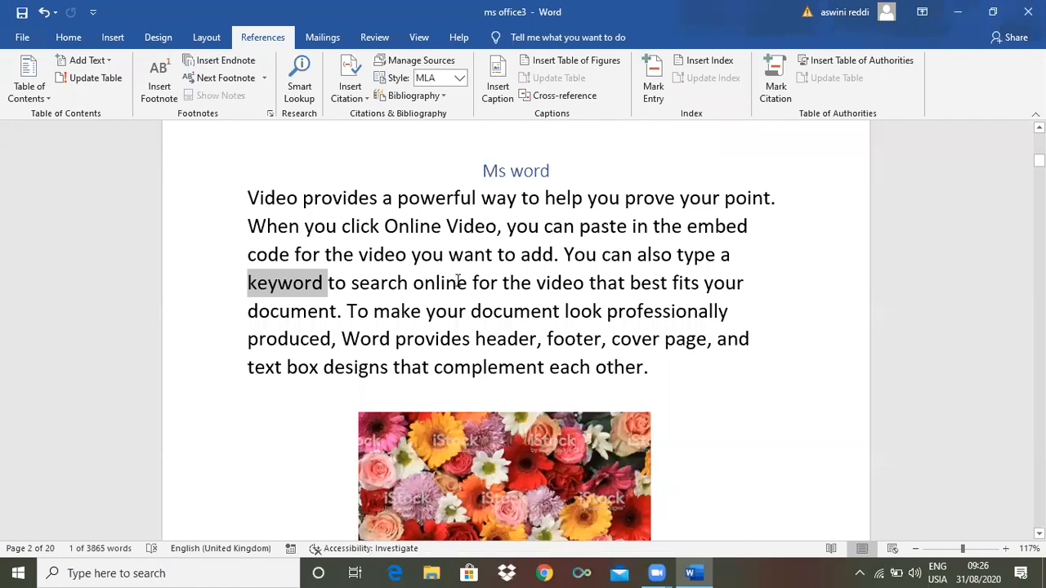
click(291, 283)
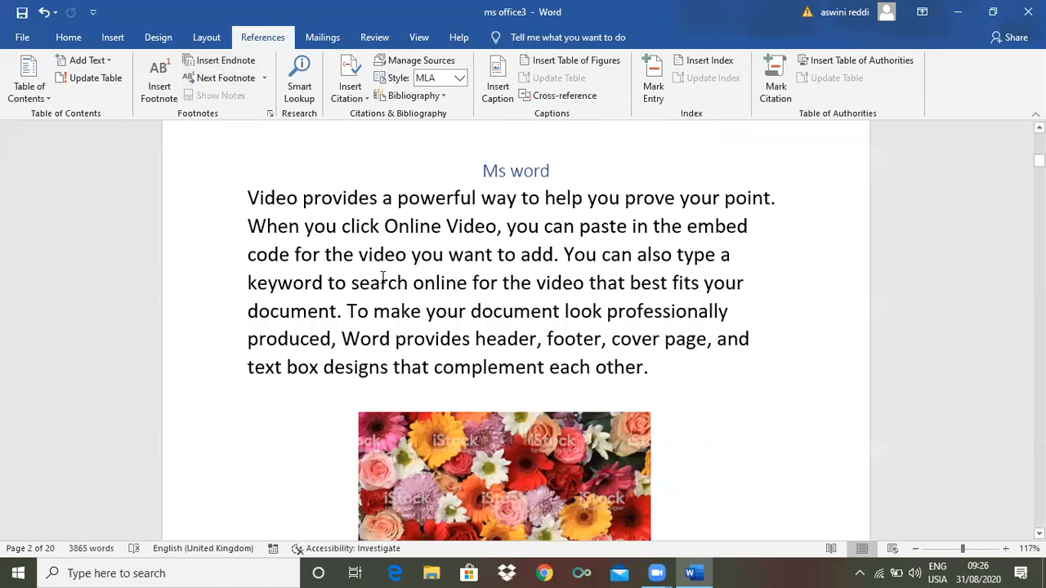
double_click(313, 316)
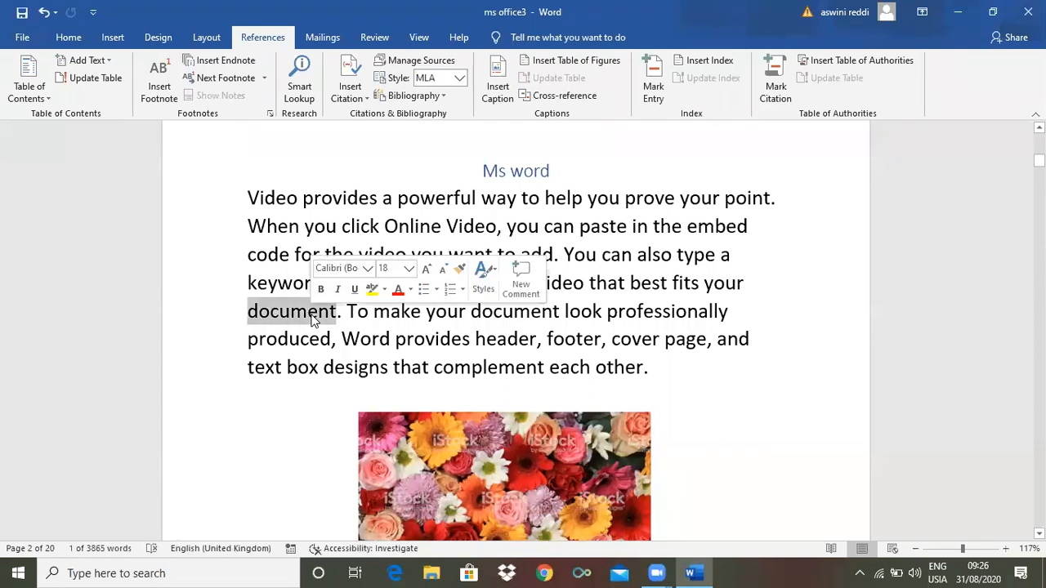
click(163, 95)
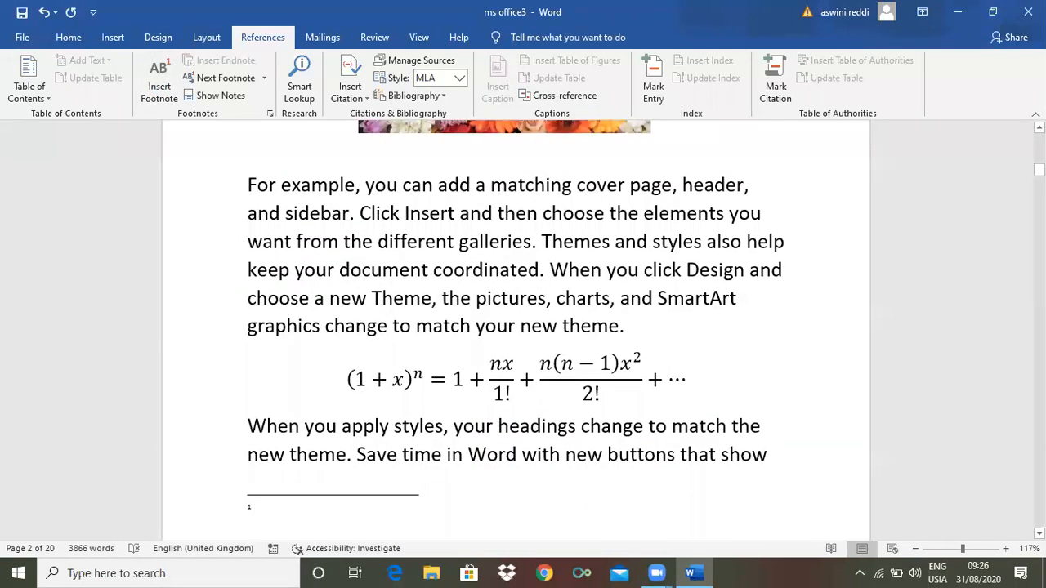
drag(1039, 170, 1039, 161)
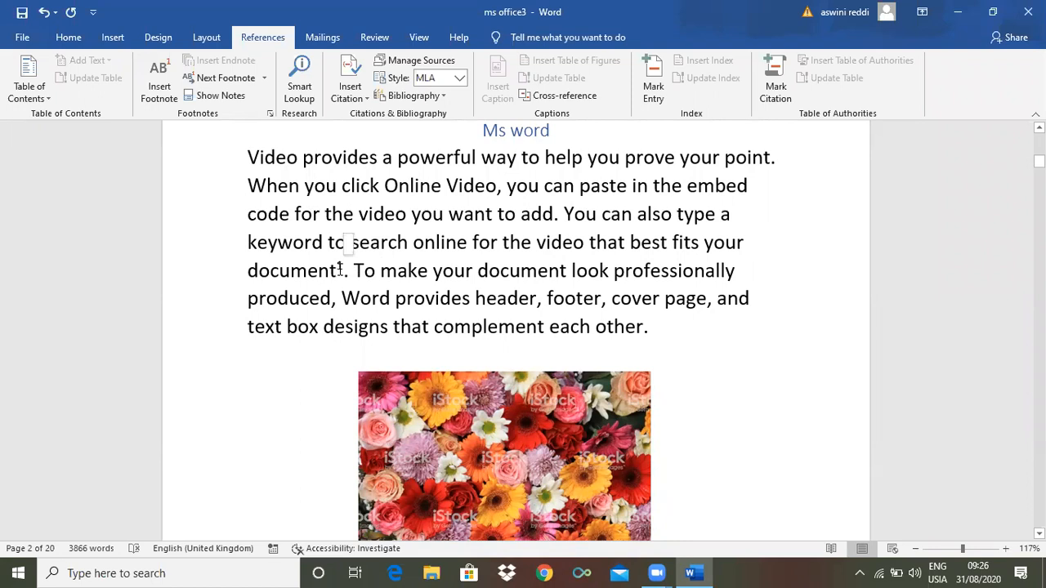
drag(1039, 160, 1038, 172)
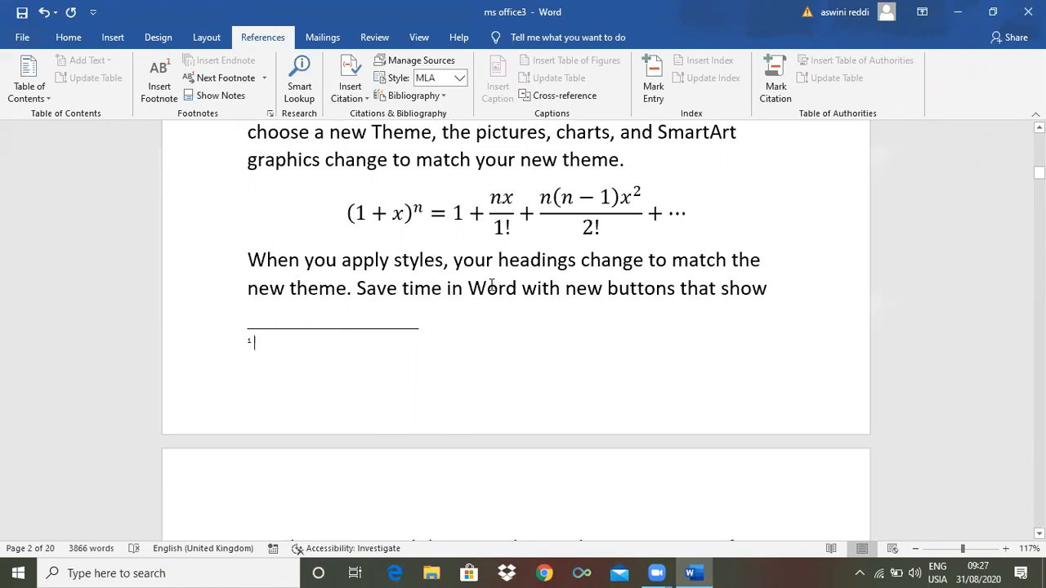
Enter "It is a page of content" as the text of footnote 1 on page 2
click(409, 226)
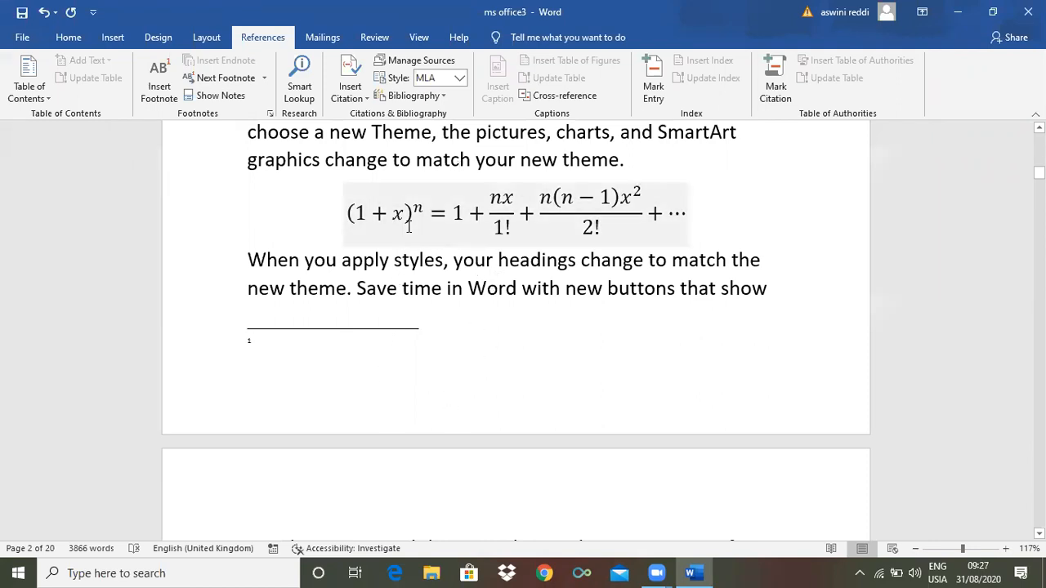
click(340, 384)
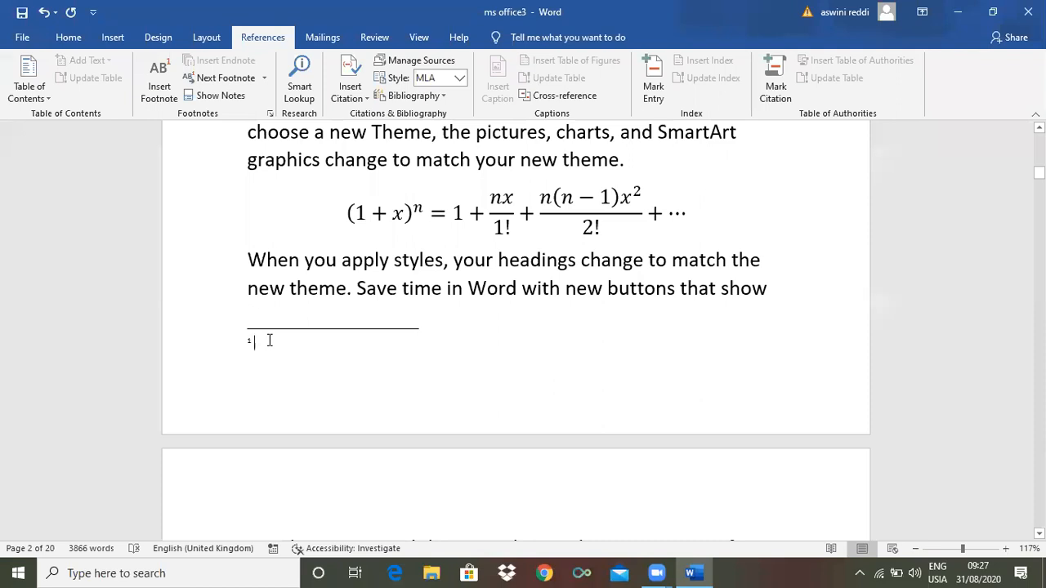
text(it is a)
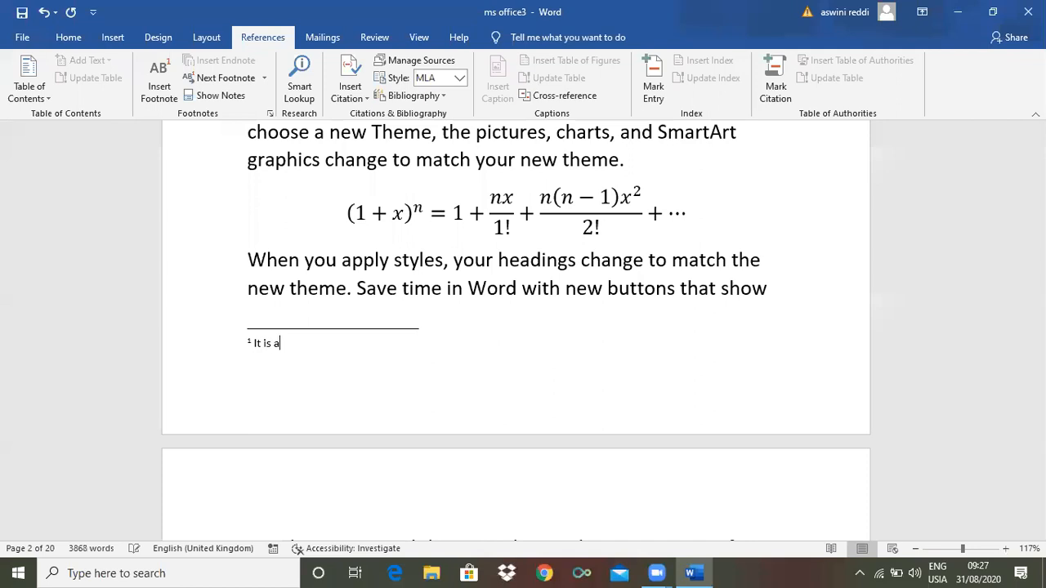
text( page of)
text( m)
text(con)
text(tent)
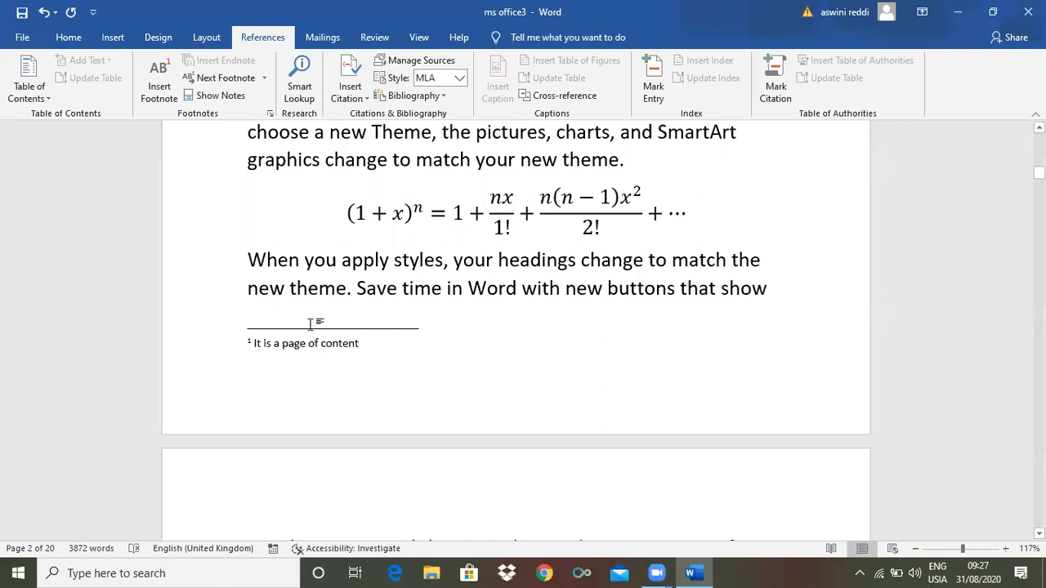
Insert a second footnote at the word "header" in the first paragraph under the Ms word heading
drag(1039, 172, 1039, 165)
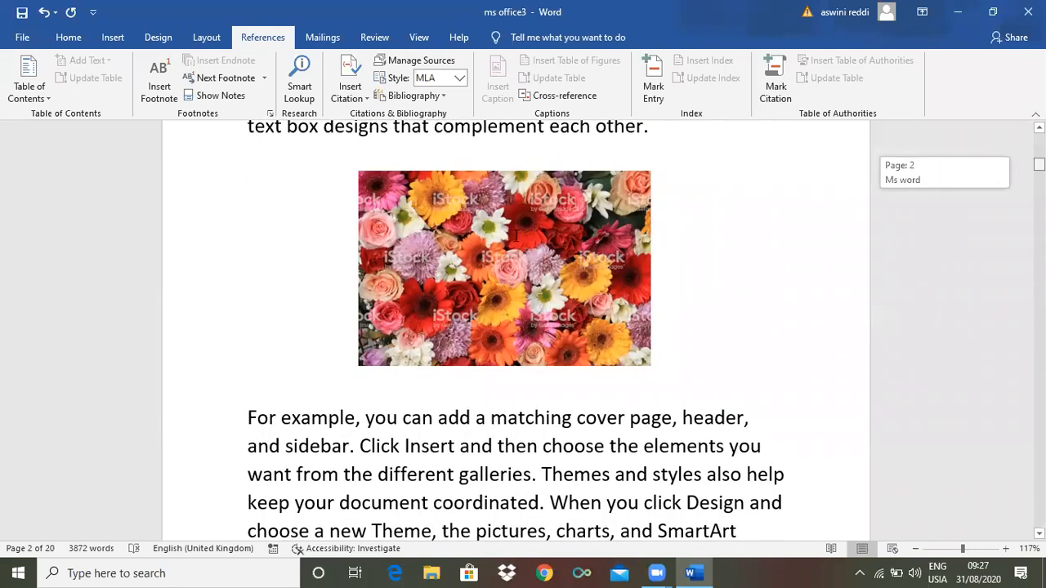
scroll(515, 235, up, 2)
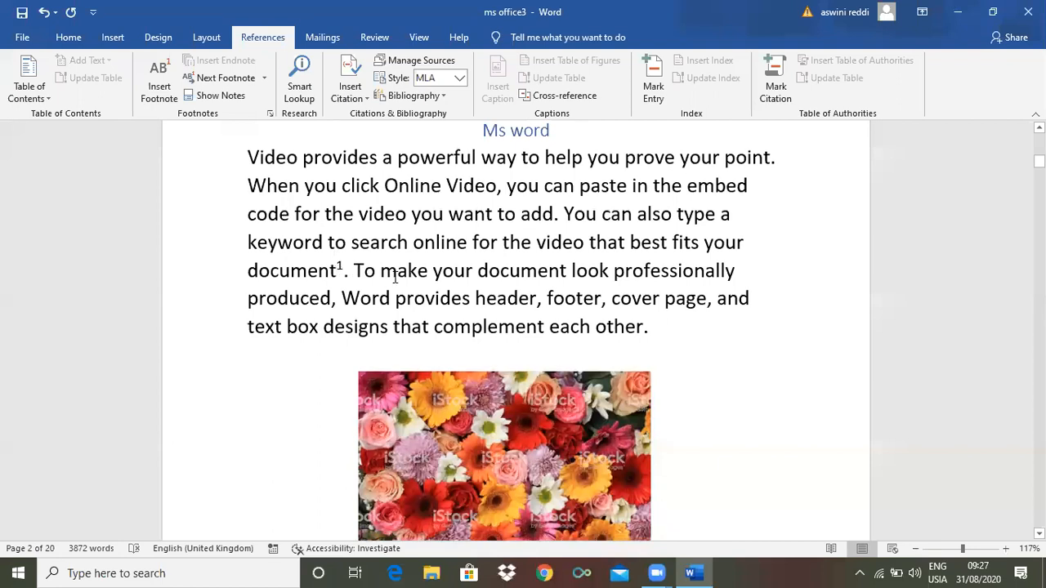
ctrl+scroll(396, 278, up, 1)
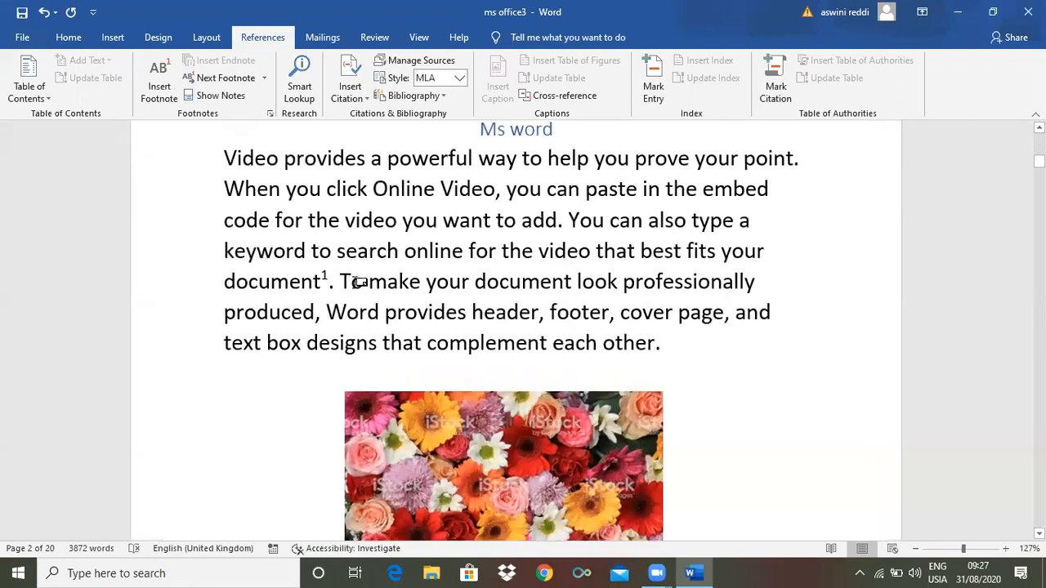
mouse_move(327, 278)
double_click(510, 313)
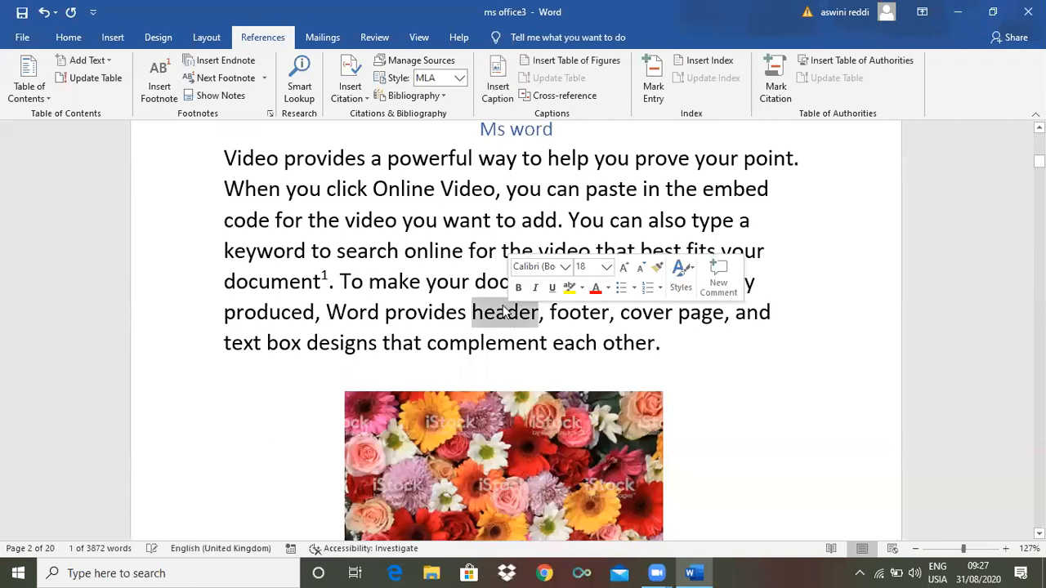
click(160, 90)
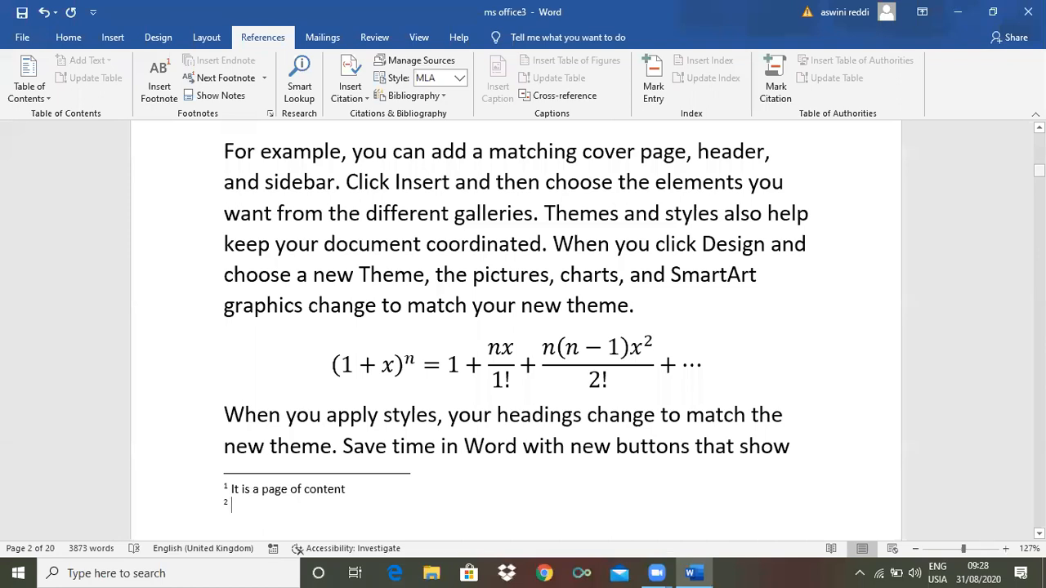
drag(1039, 170, 1039, 172)
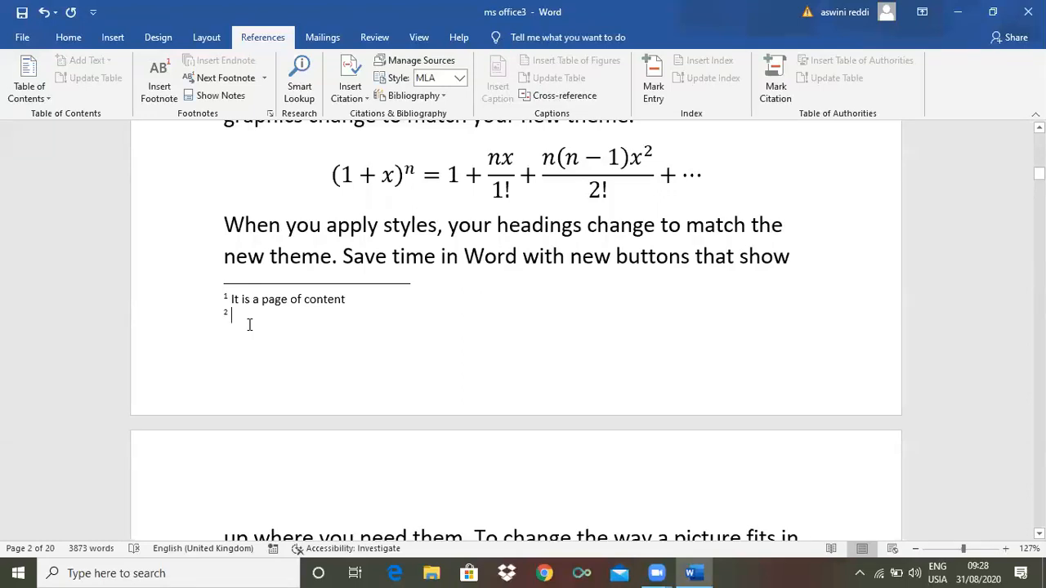
drag(1039, 173, 1039, 161)
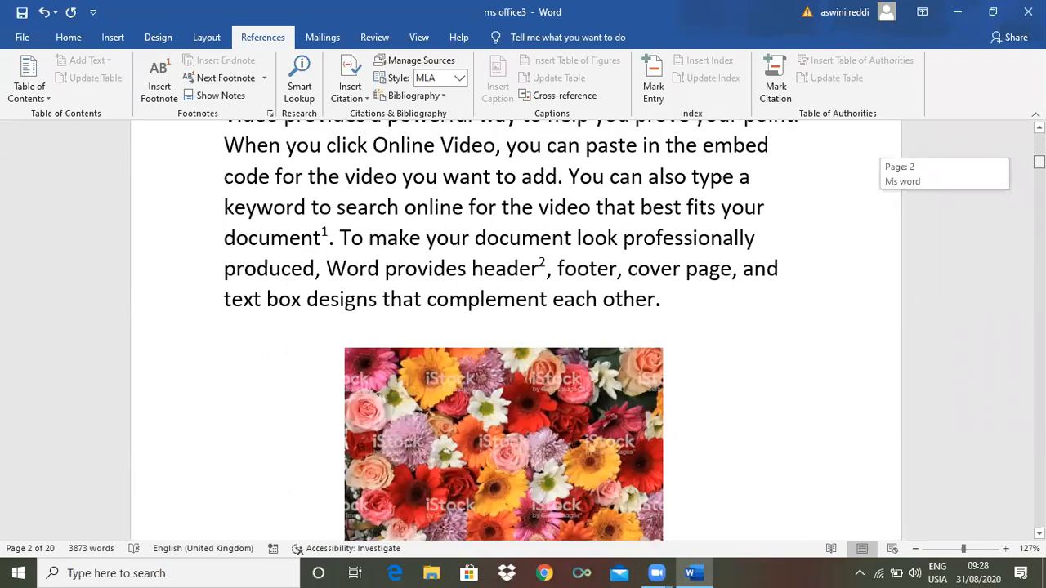
drag(1039, 162, 1039, 163)
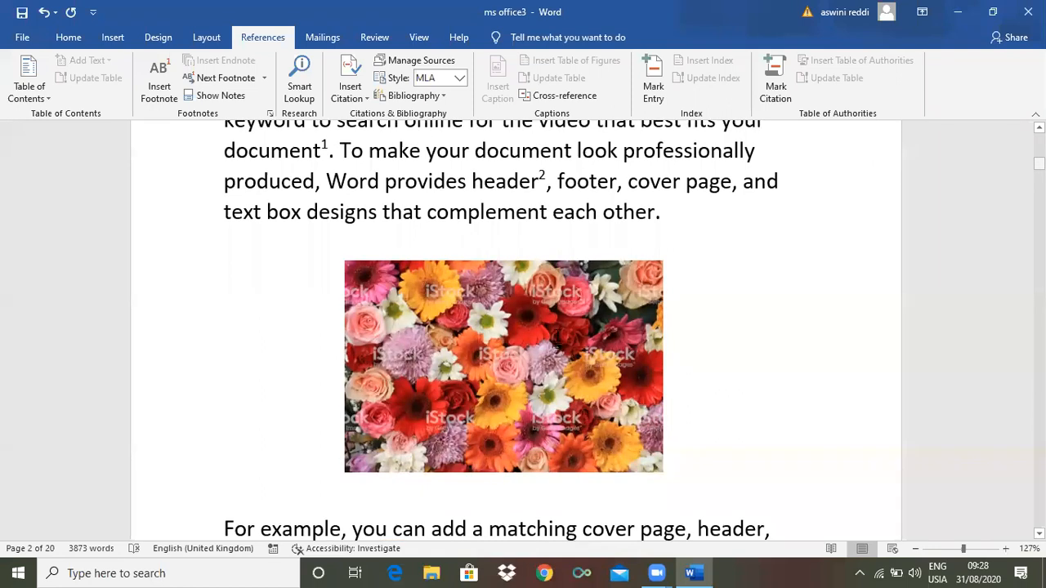
Enter "To provide headings" as the text of footnote 2, and preview both notes at their reference marks
scroll(243, 368, down, 5)
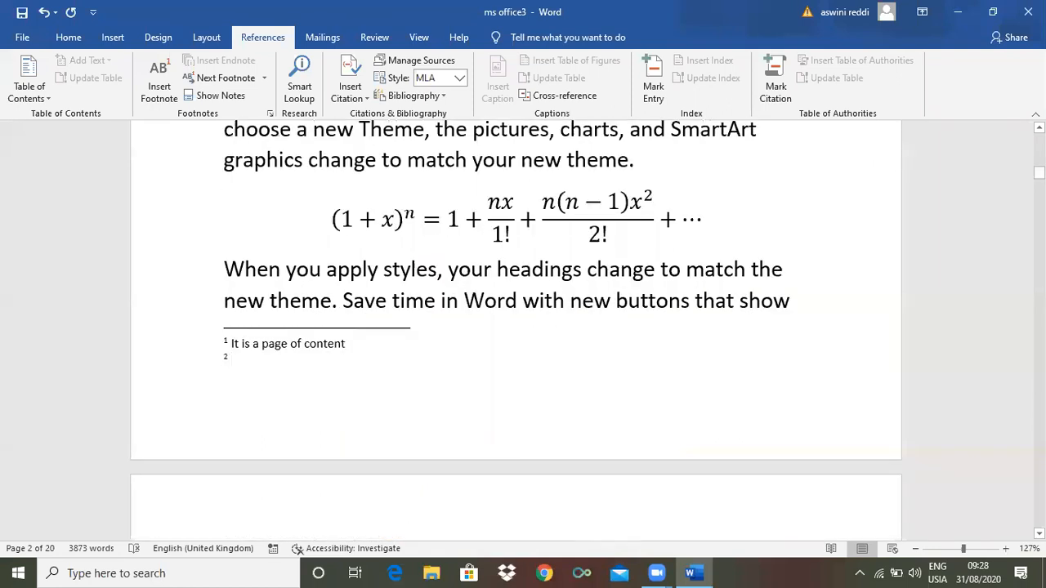
text(To)
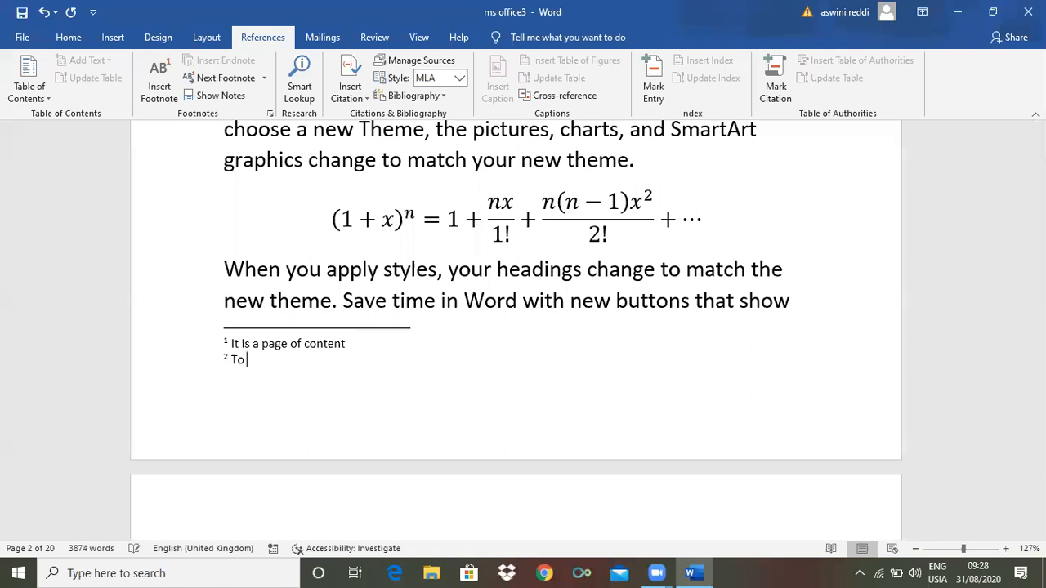
text( provide headin)
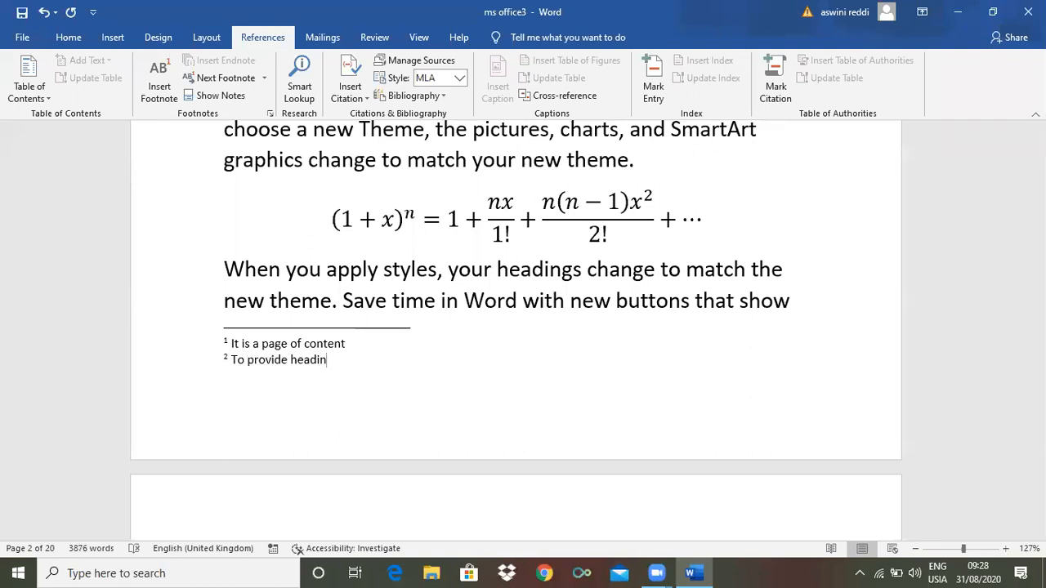
text(gs)
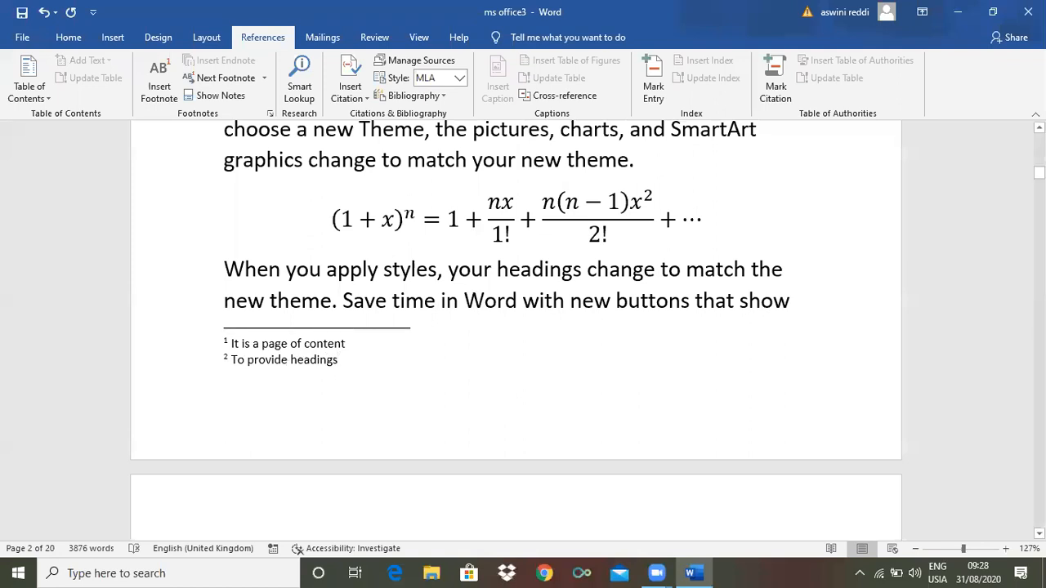
drag(1039, 173, 1040, 157)
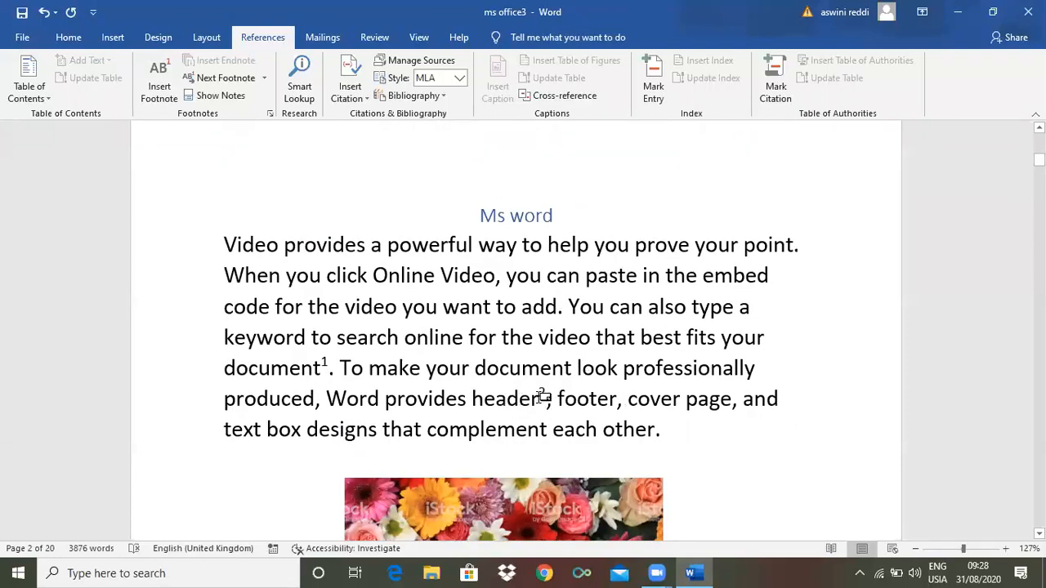
mouse_move(545, 395)
mouse_move(328, 365)
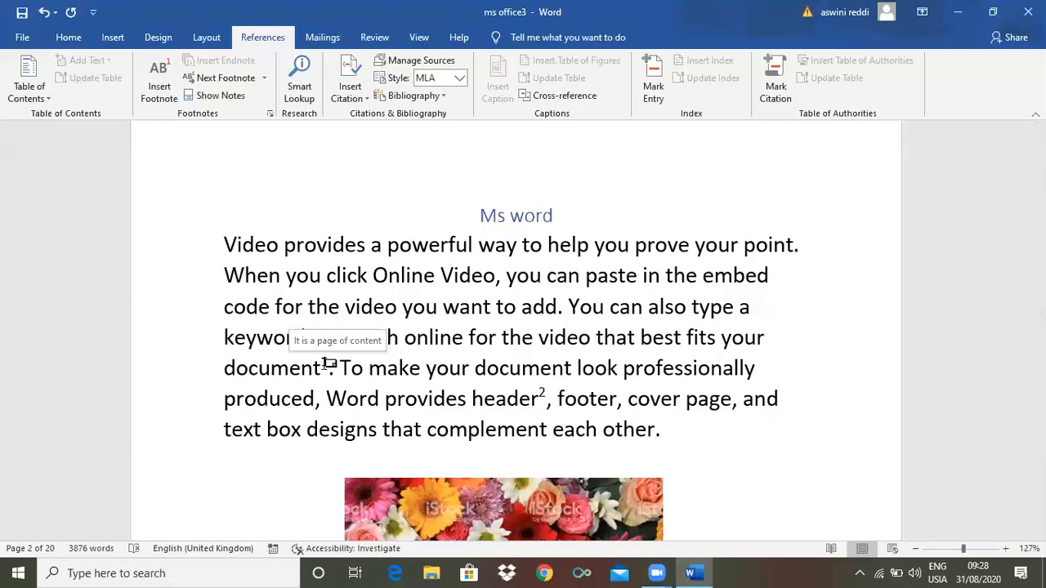
Insert a footnote at the word "column" on page 3, in the paragraph above "Reading is easier"
drag(1039, 159, 1038, 181)
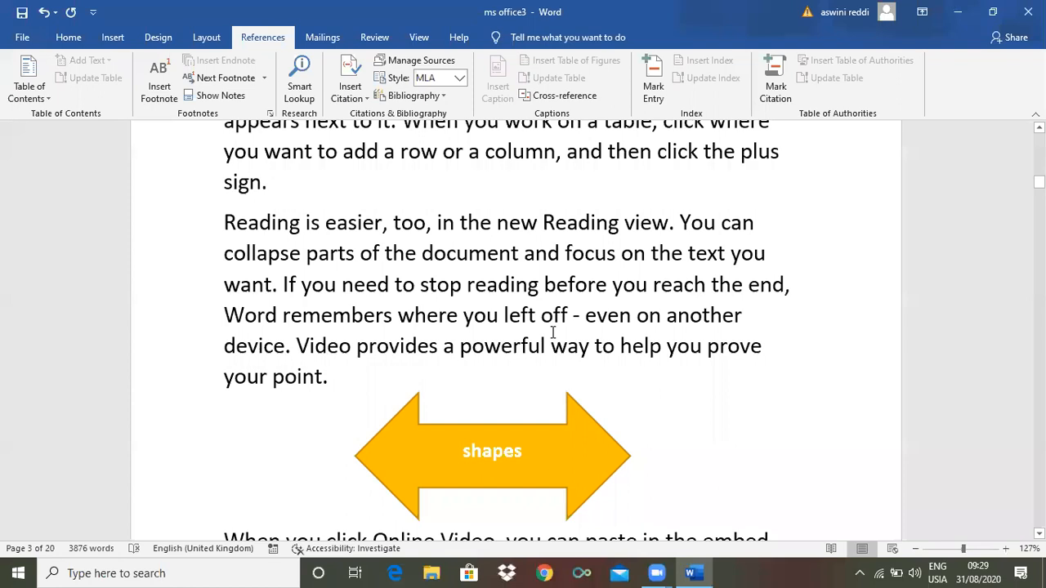
double_click(527, 153)
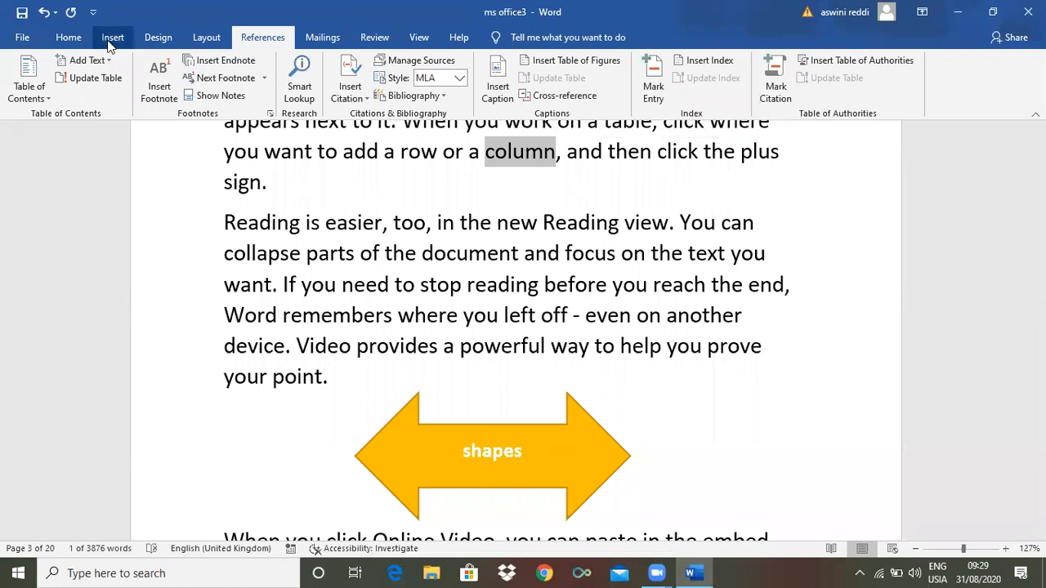
click(155, 80)
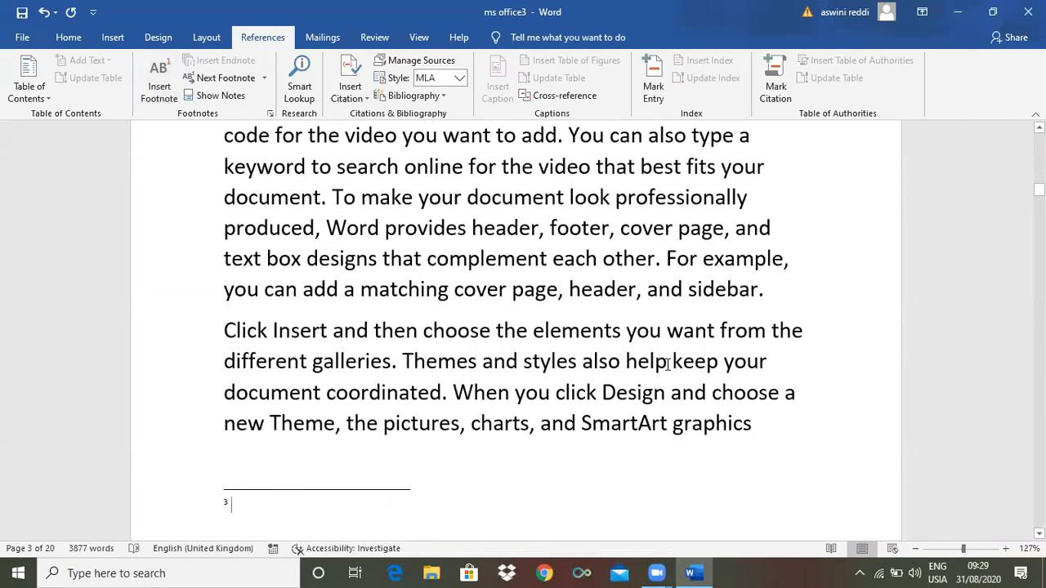
drag(1039, 190, 1038, 189)
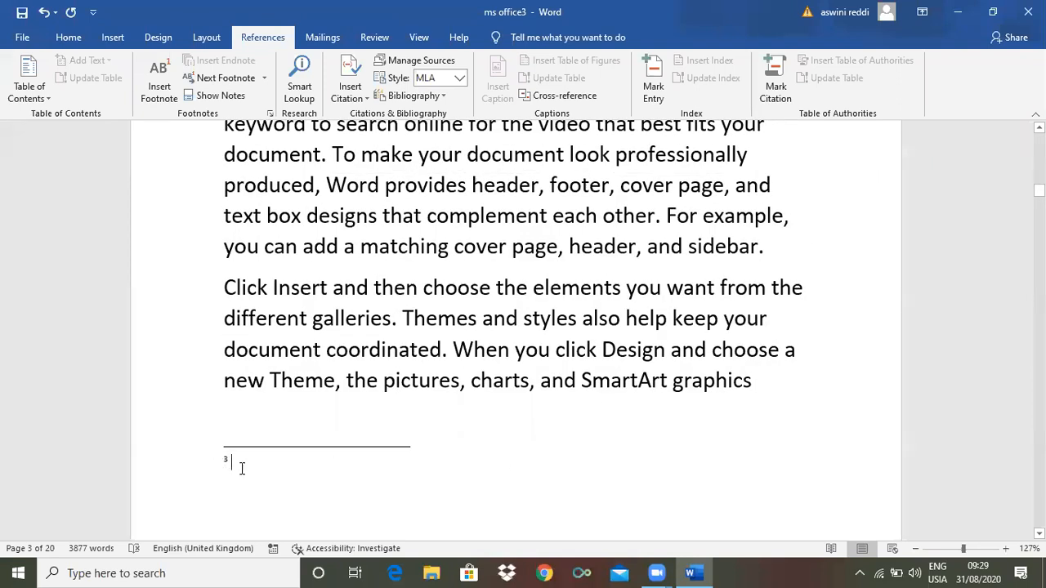
Enter "Vertical lines" as the text of footnote 3, and preview the note at its reference mark beside "column"
text(verti)
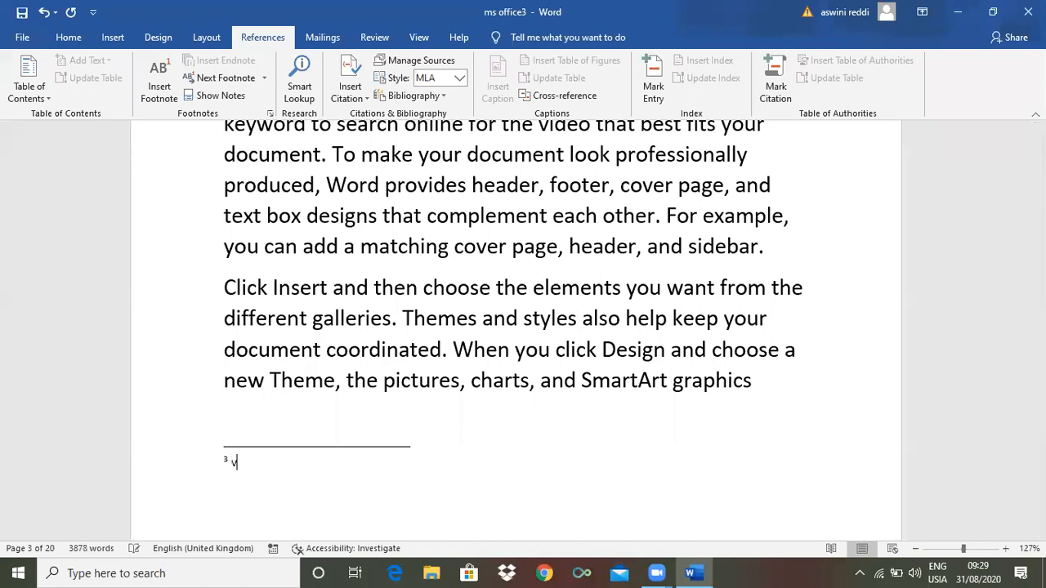
text(cal lines)
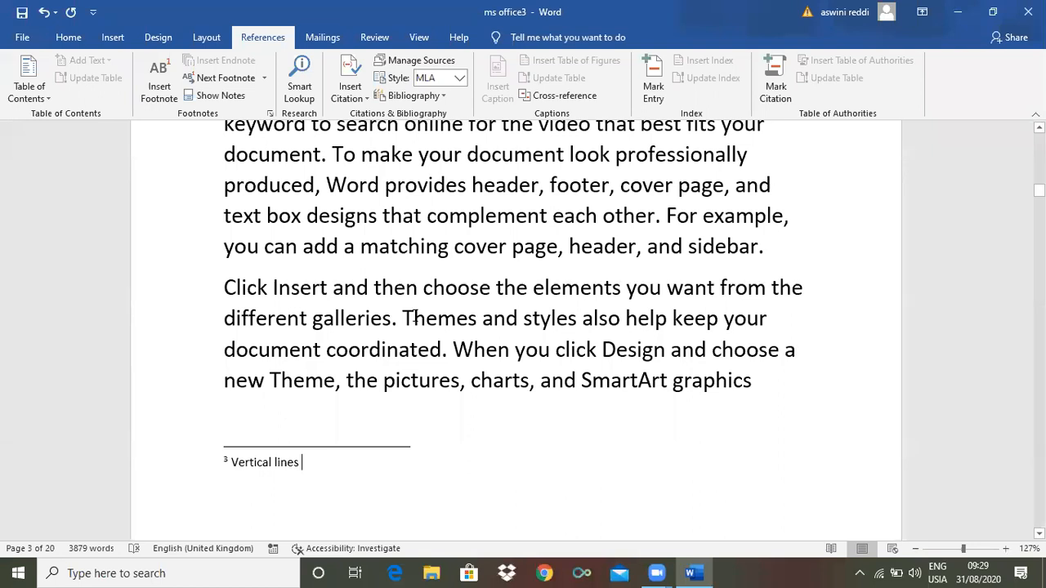
drag(1039, 190, 1039, 187)
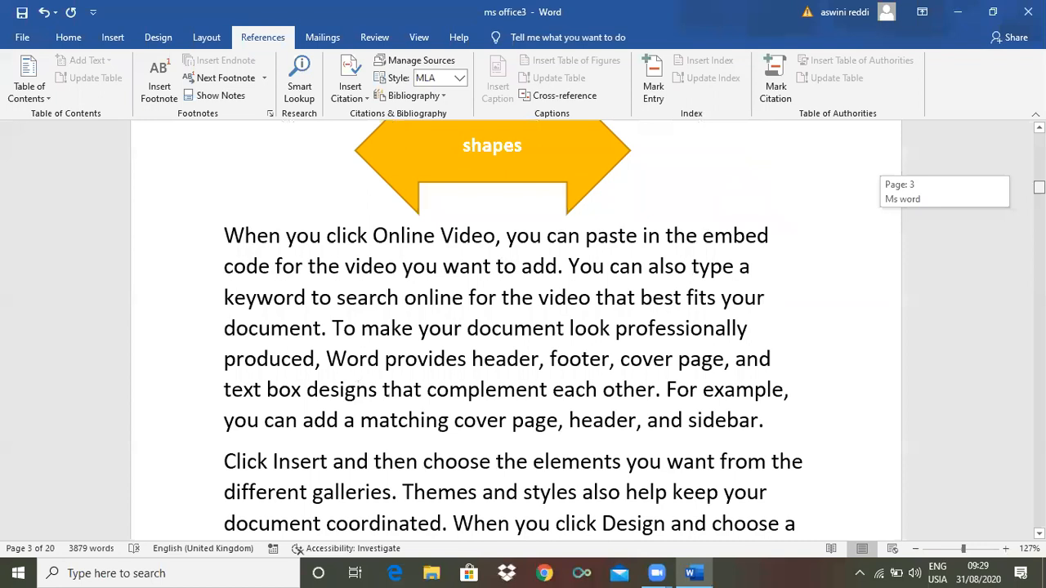
drag(1039, 187, 1039, 179)
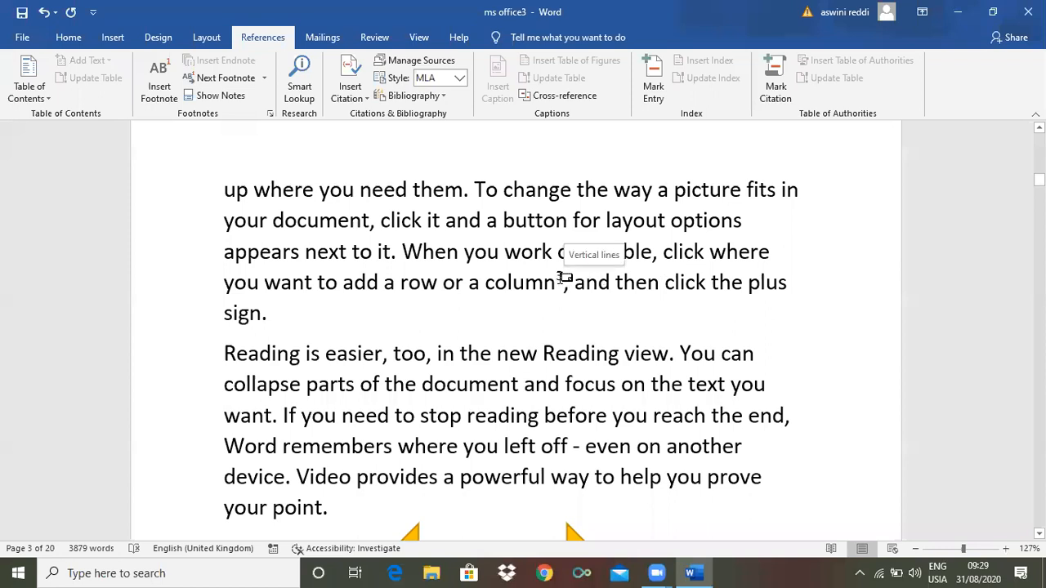
Add a footnote reading "view" at the word "layout" in the paragraph under the Ms excel heading, and preview it at its reference mark
drag(1039, 180, 1039, 202)
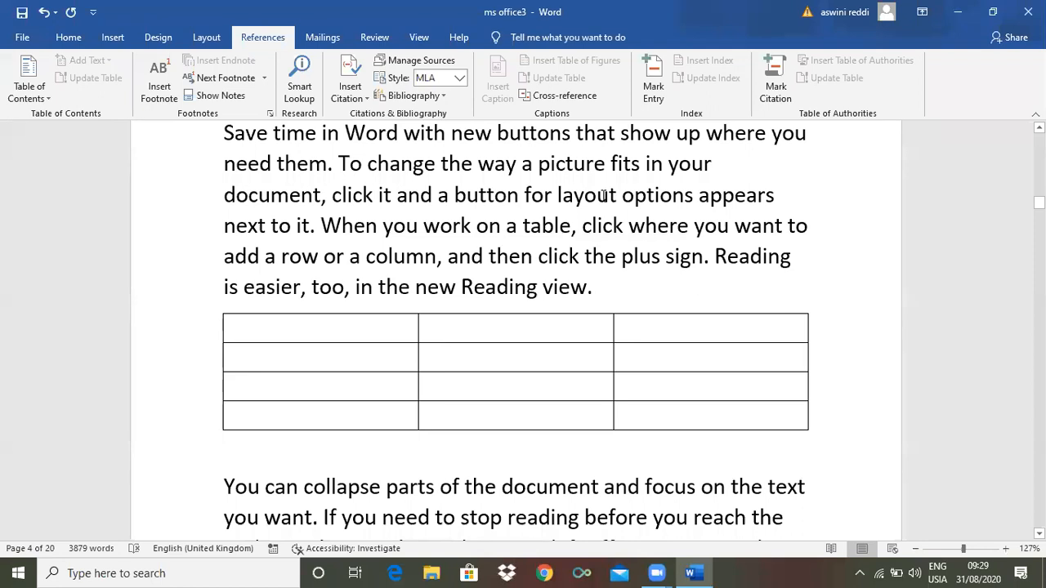
double_click(604, 196)
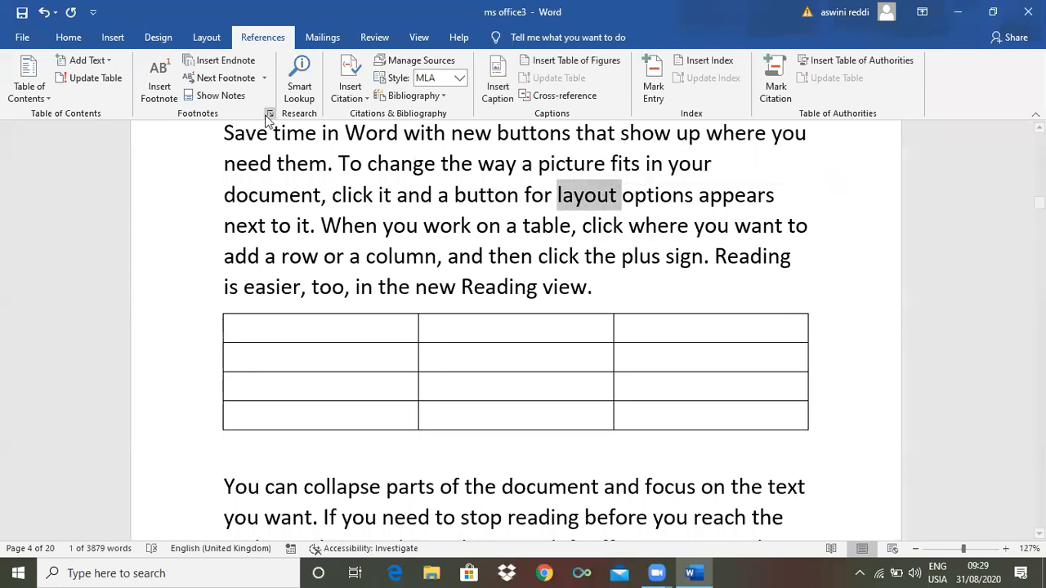
click(159, 82)
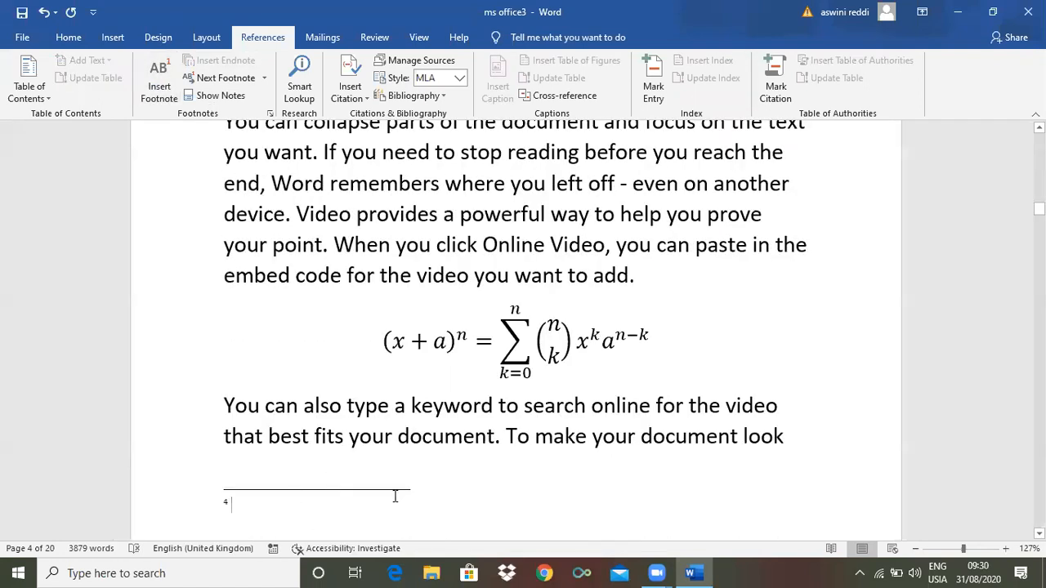
drag(1039, 208, 1040, 211)
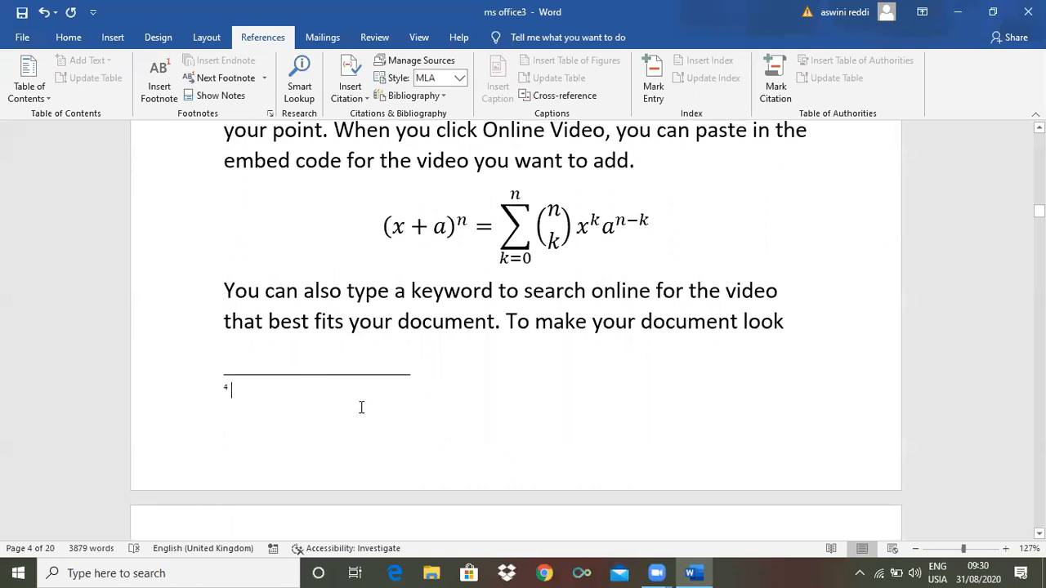
text(view)
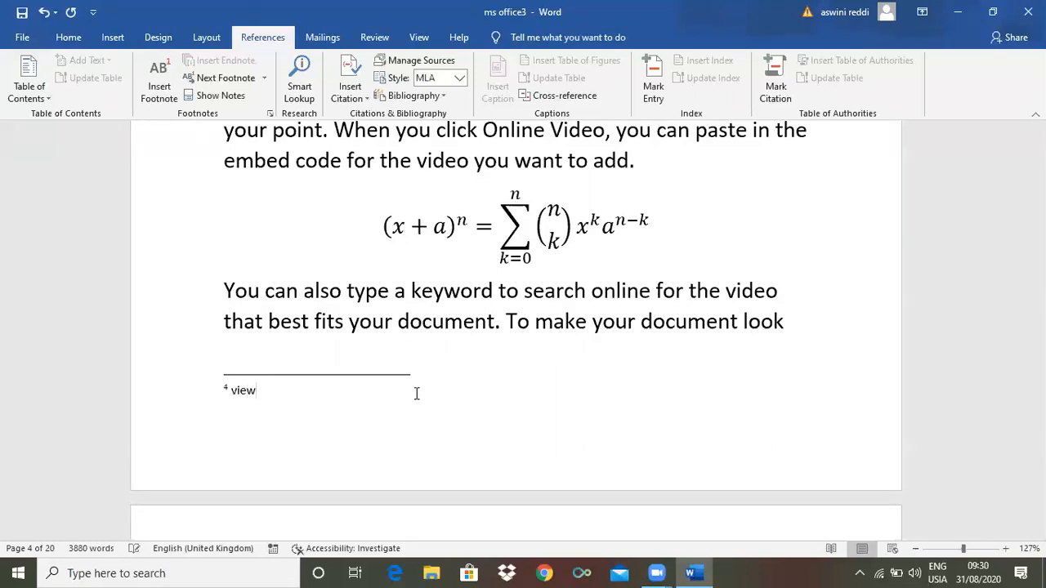
drag(1039, 211, 1039, 201)
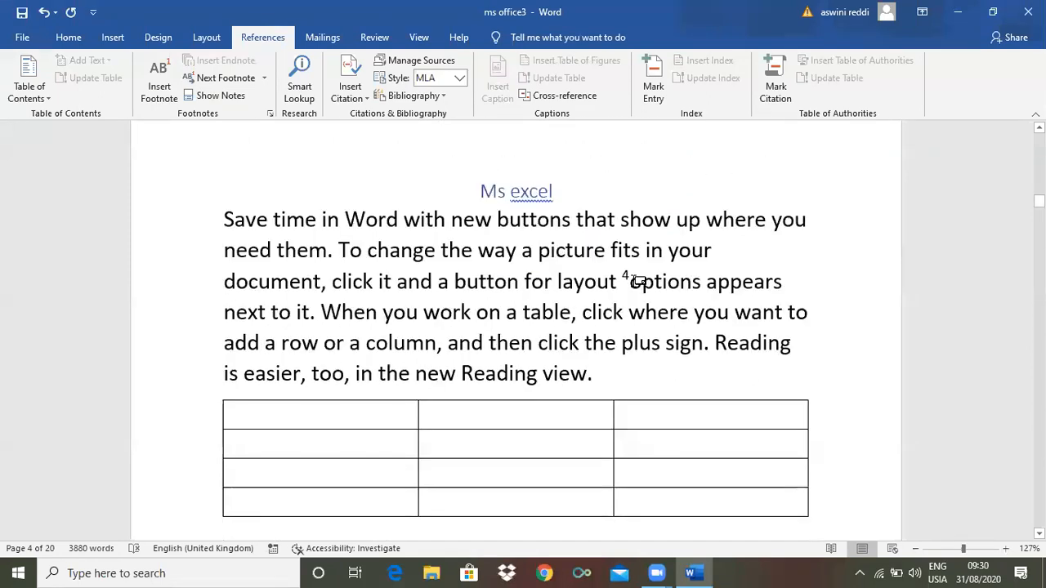
mouse_move(626, 277)
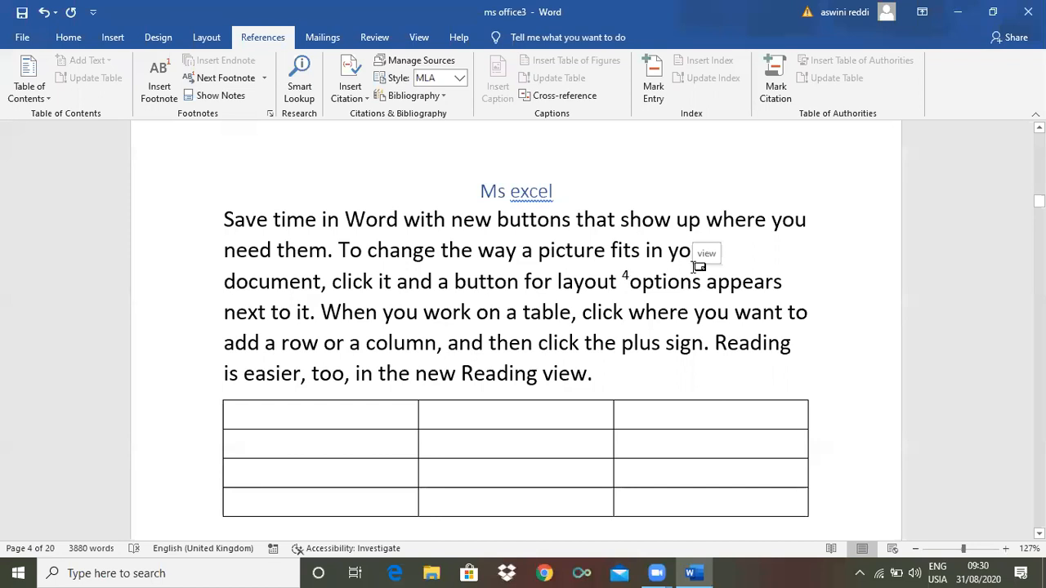
Add a footnote reading "Advanced shape" at the word "SmartArt" above the five-column table on page 5, and preview it at its reference mark
drag(1038, 201, 1039, 219)
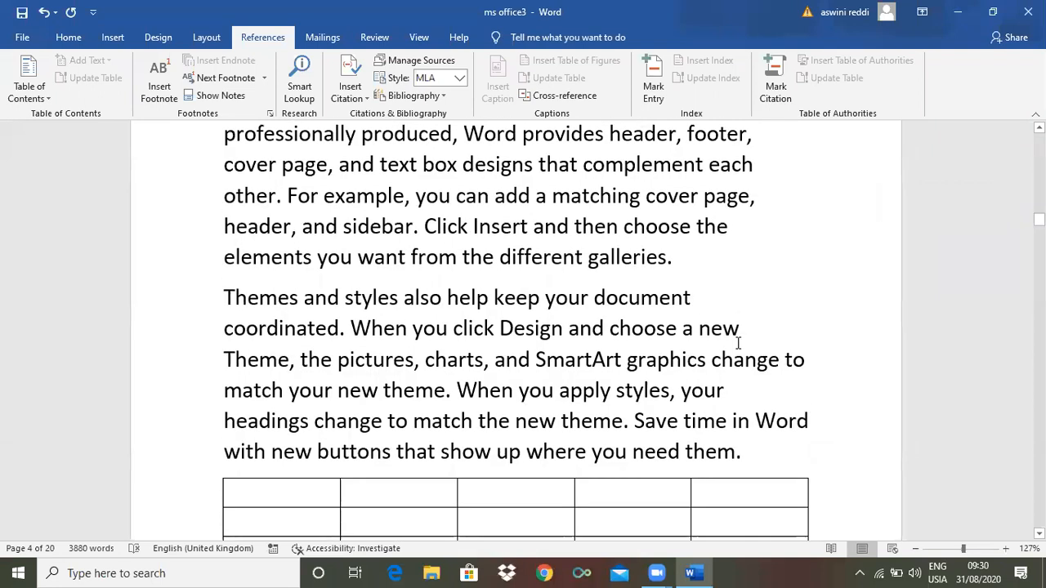
double_click(578, 360)
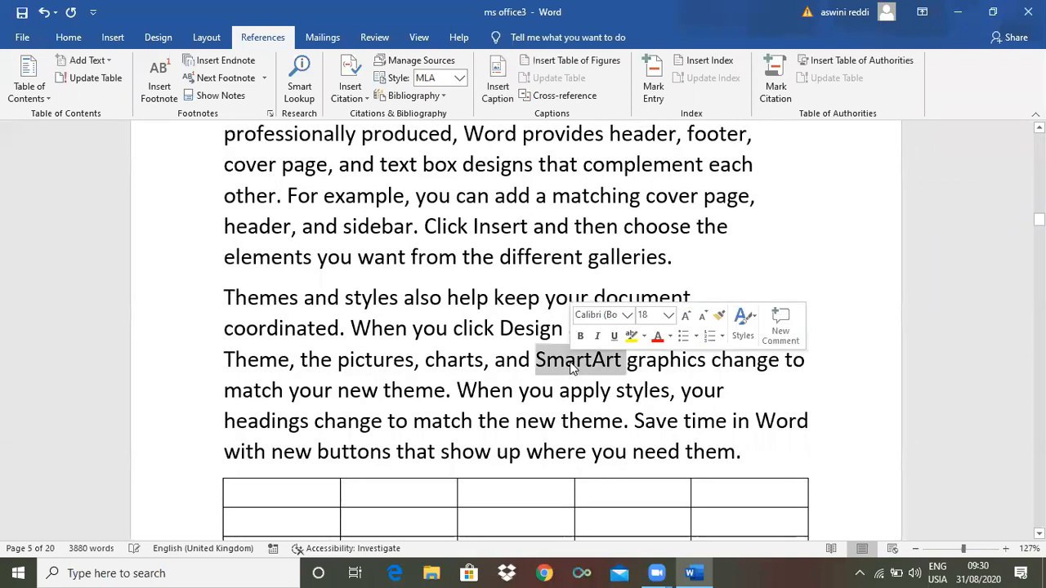
click(159, 88)
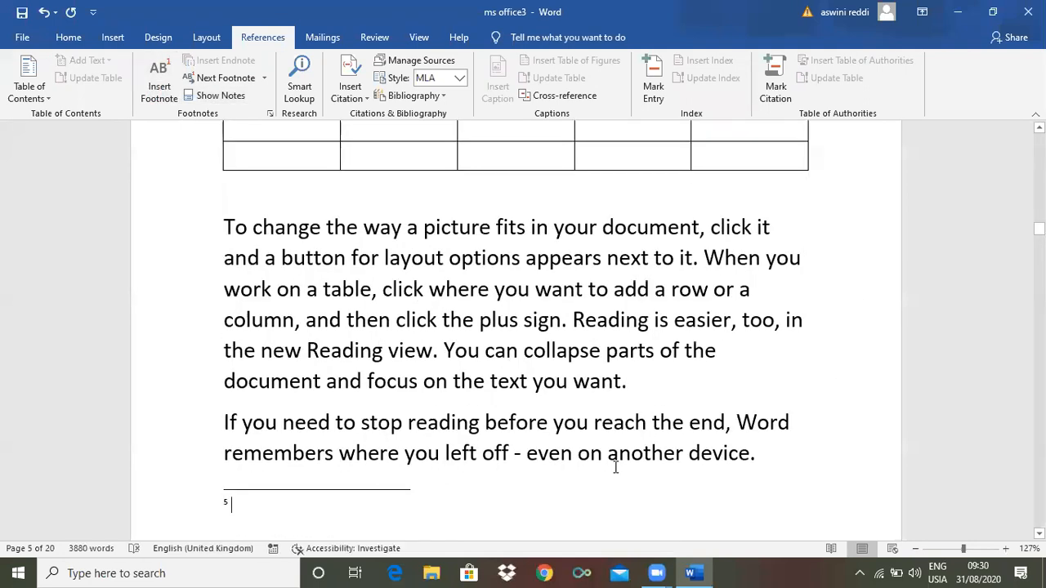
drag(1040, 229, 1039, 231)
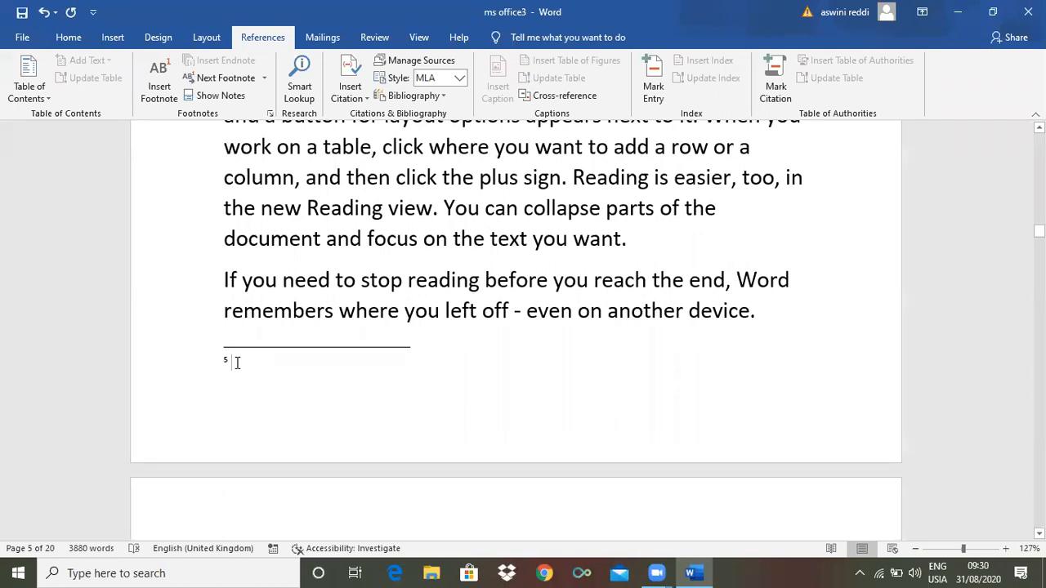
text(advan)
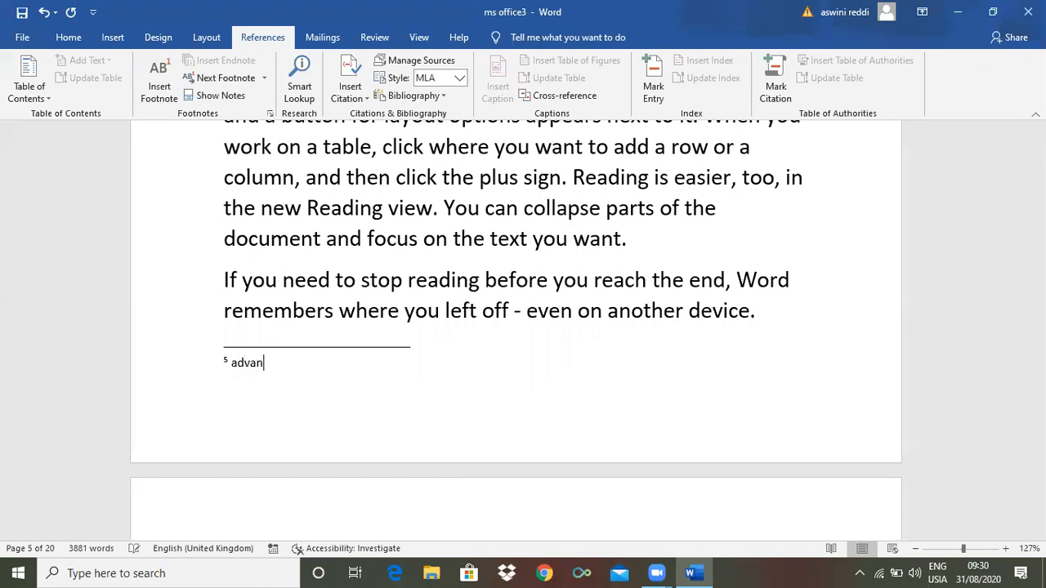
text(ced shape)
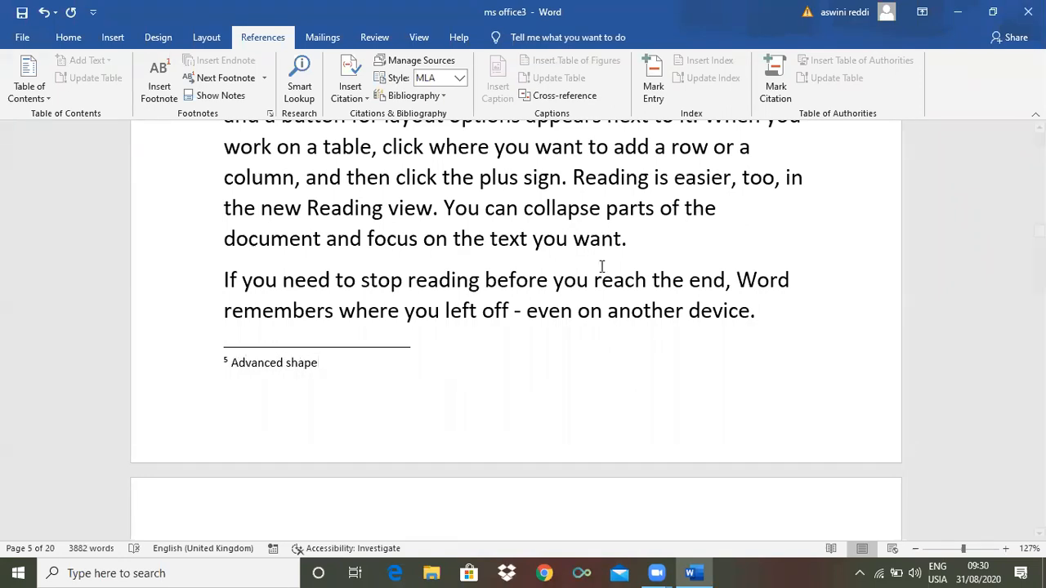
drag(1039, 231, 1039, 220)
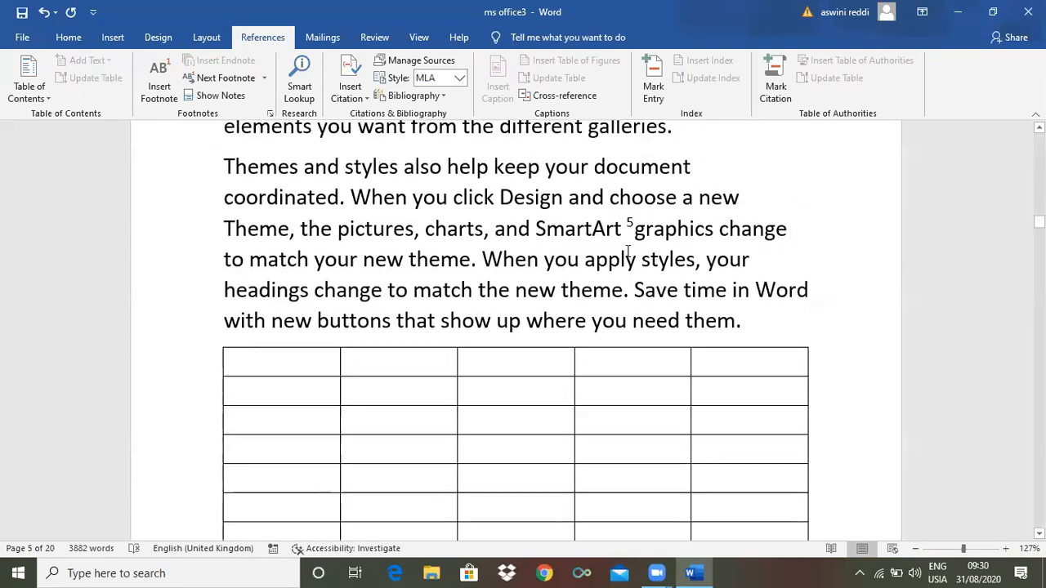
mouse_move(630, 225)
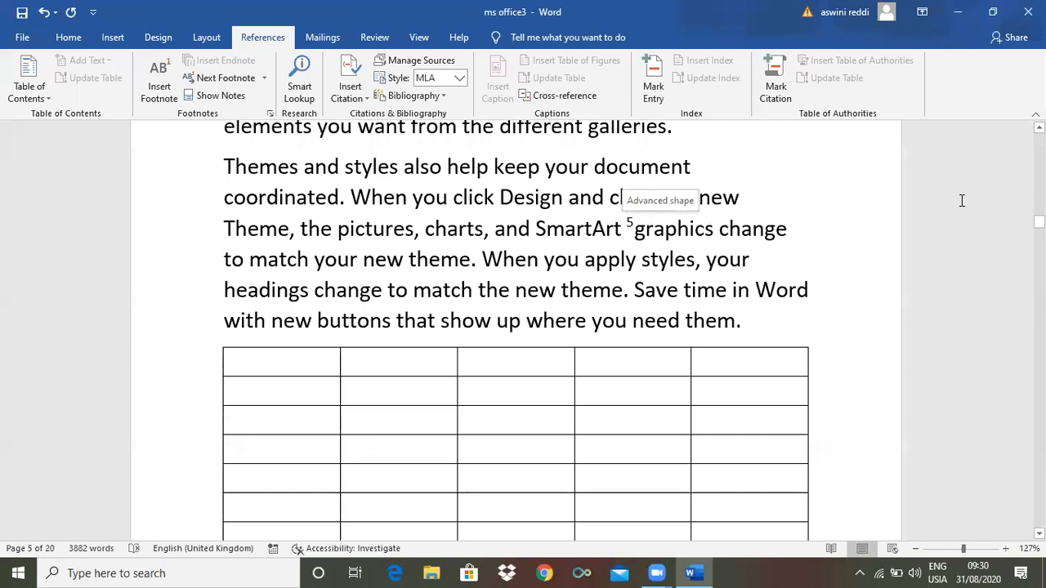
Add a footnote reading "To scroll page" at the word "sidebar" above the Sales pie chart on page 6, and preview it at its mark
drag(1039, 222, 1039, 239)
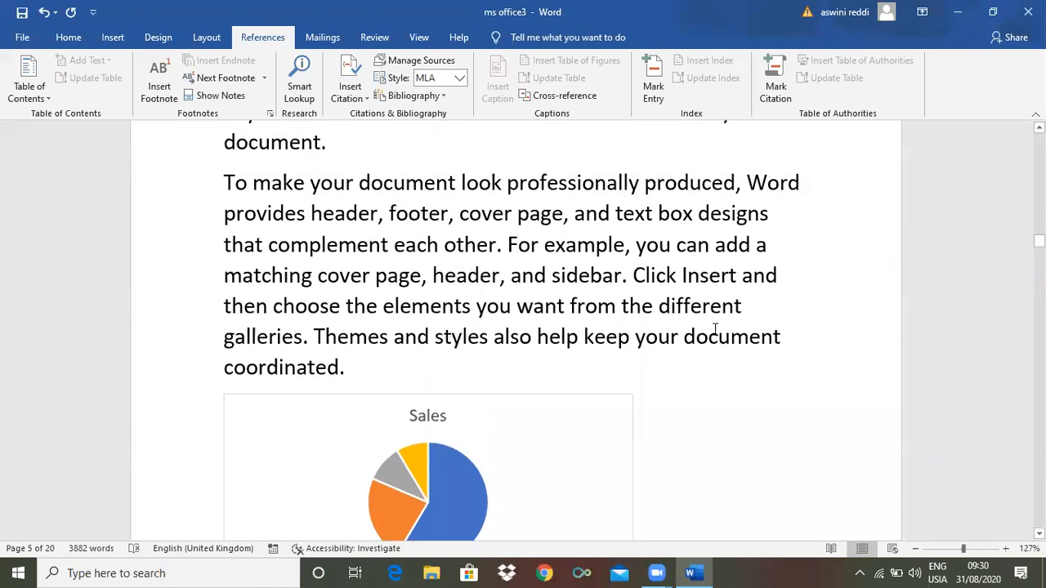
double_click(596, 279)
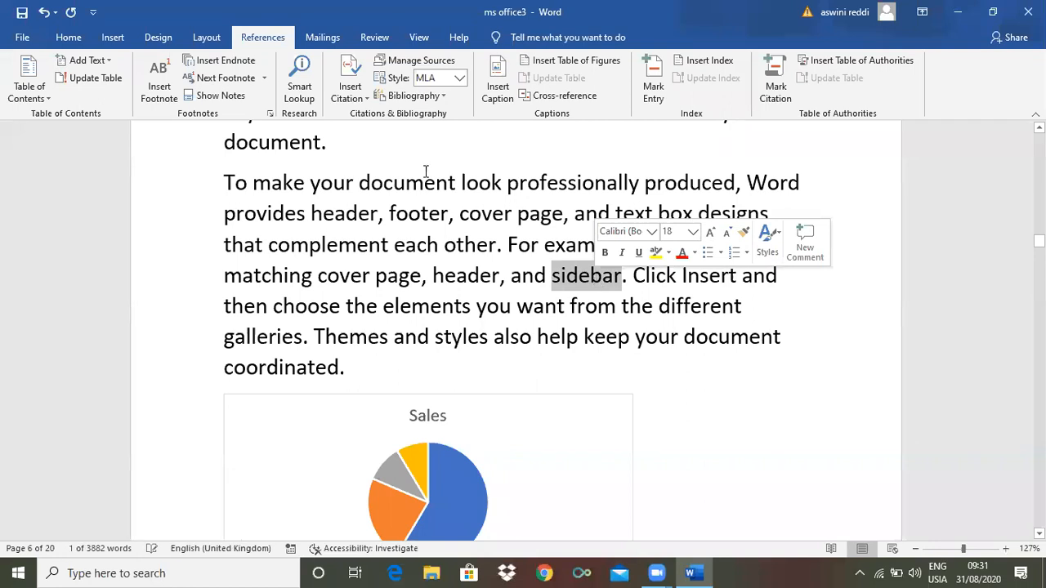
click(158, 81)
text(To scrp)
key(BackSpace)
text(oll page)
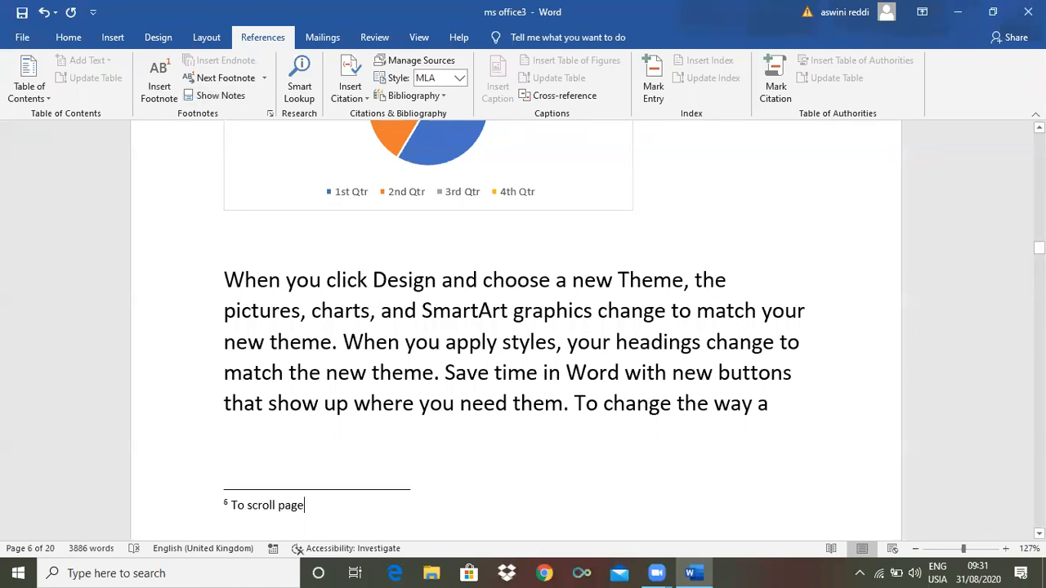
drag(1040, 249, 1040, 242)
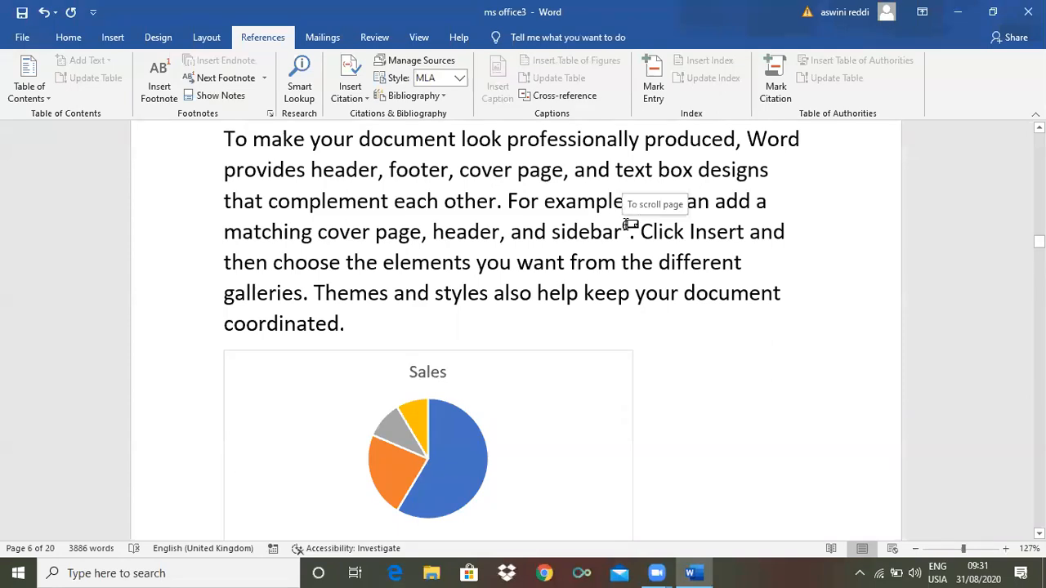
Add an endnote reading "The first page" to the words "cover page" in the "Video provides" paragraph on page 7
drag(1040, 242, 1040, 255)
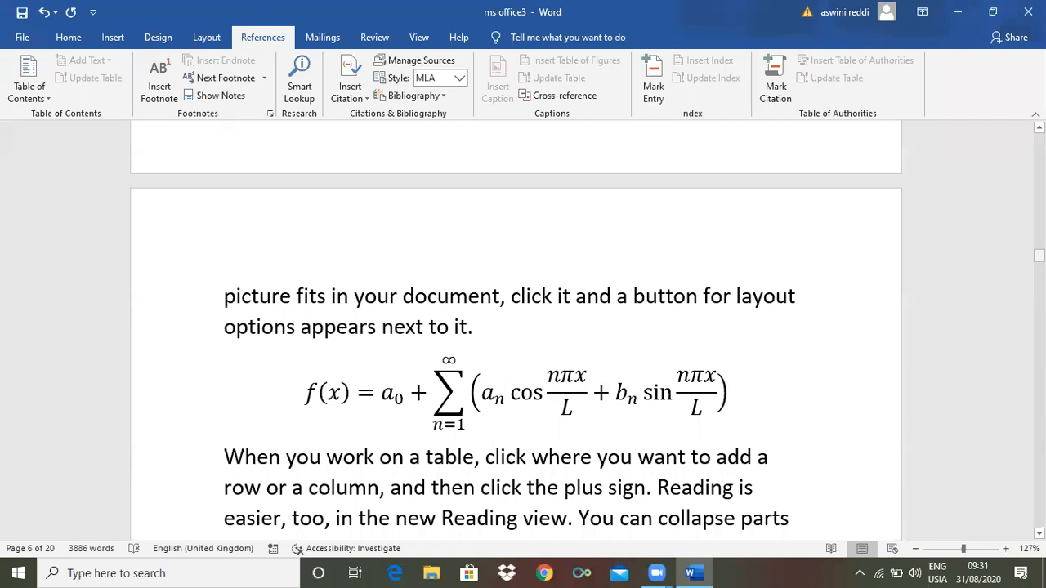
drag(1039, 255, 1039, 263)
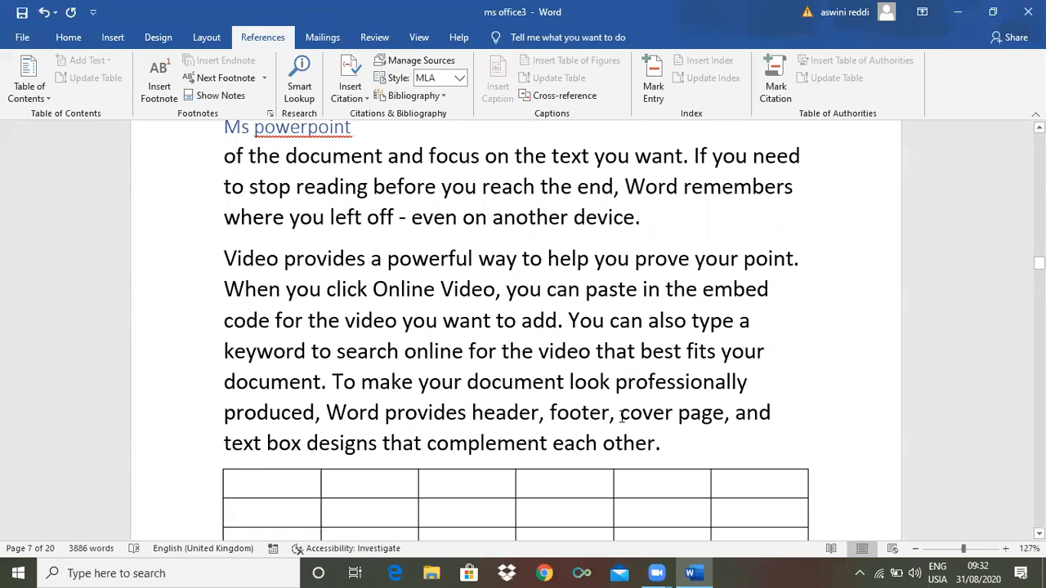
drag(726, 412, 626, 417)
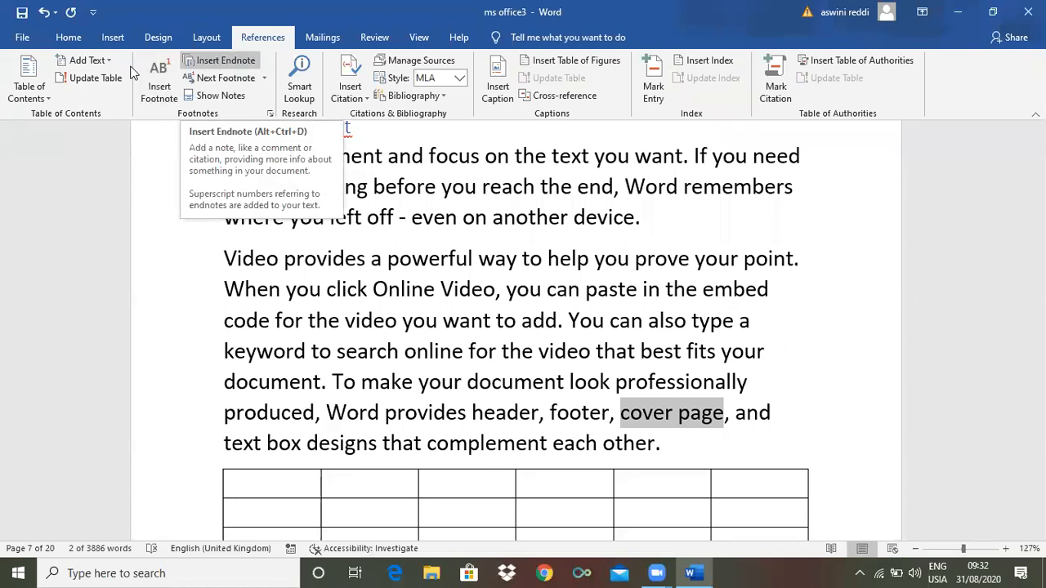
click(219, 61)
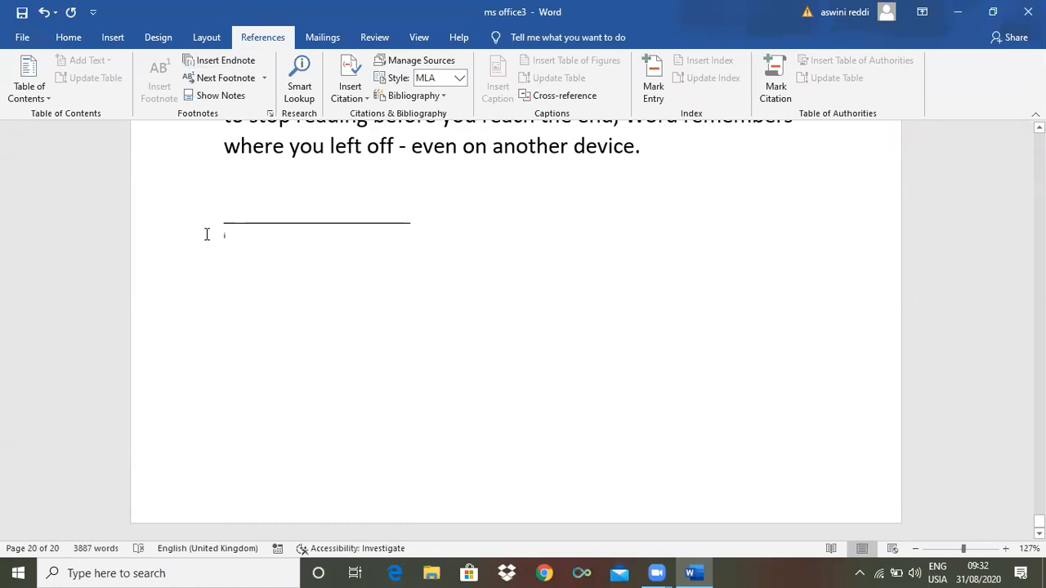
scroll(249, 243, up, 3)
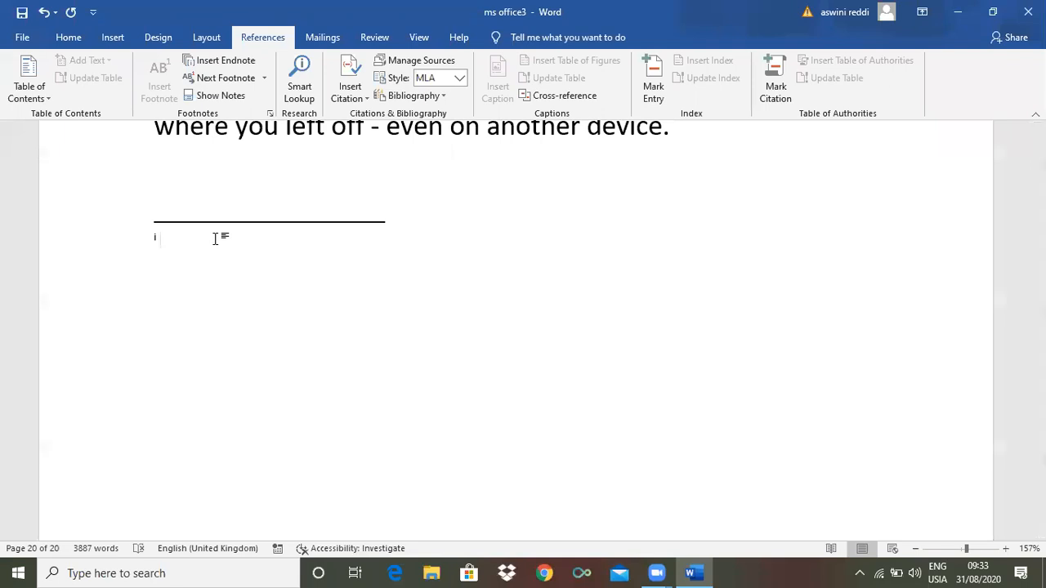
text(the first page)
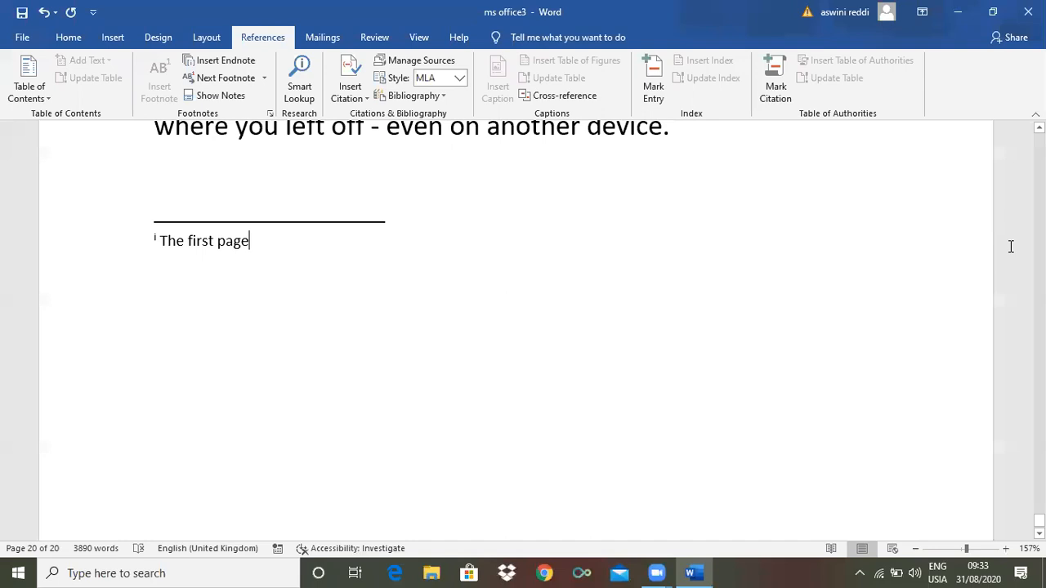
Add an endnote reading "Pictures/shapes" to the word "designs" in the "To make your document look professionally produced" paragraph on page 16
drag(1040, 520, 1040, 433)
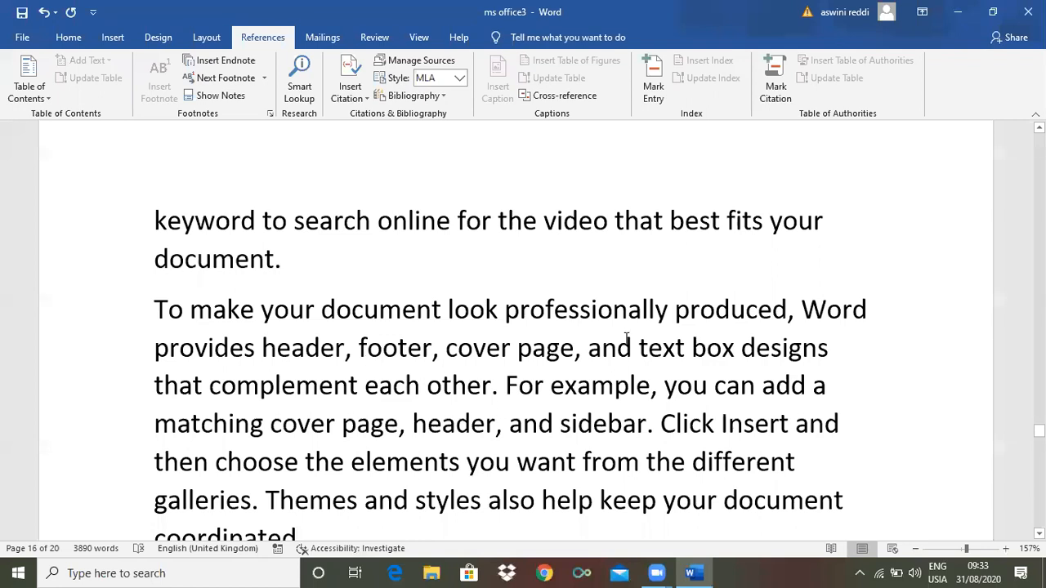
double_click(773, 347)
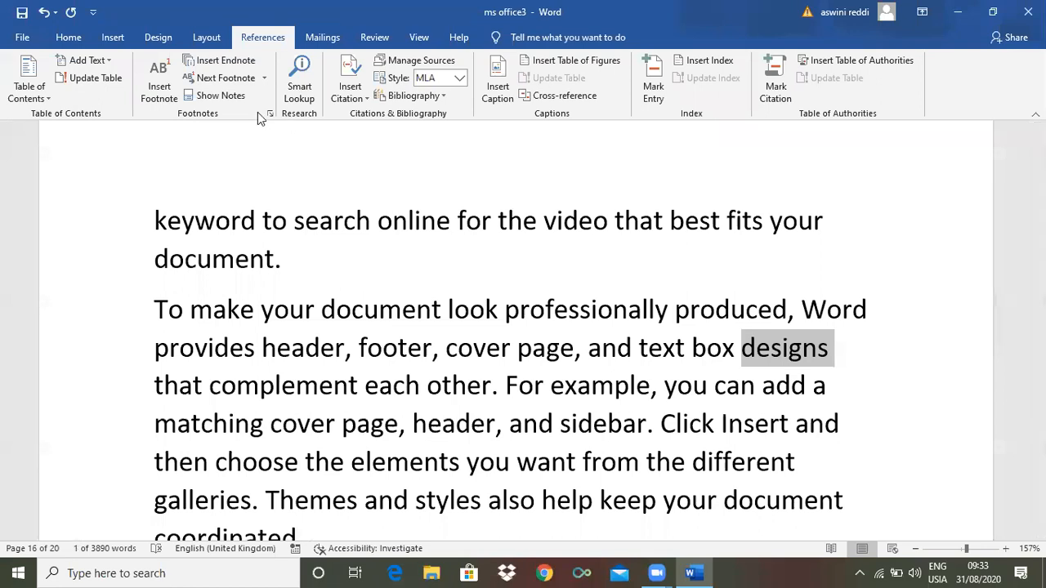
click(210, 69)
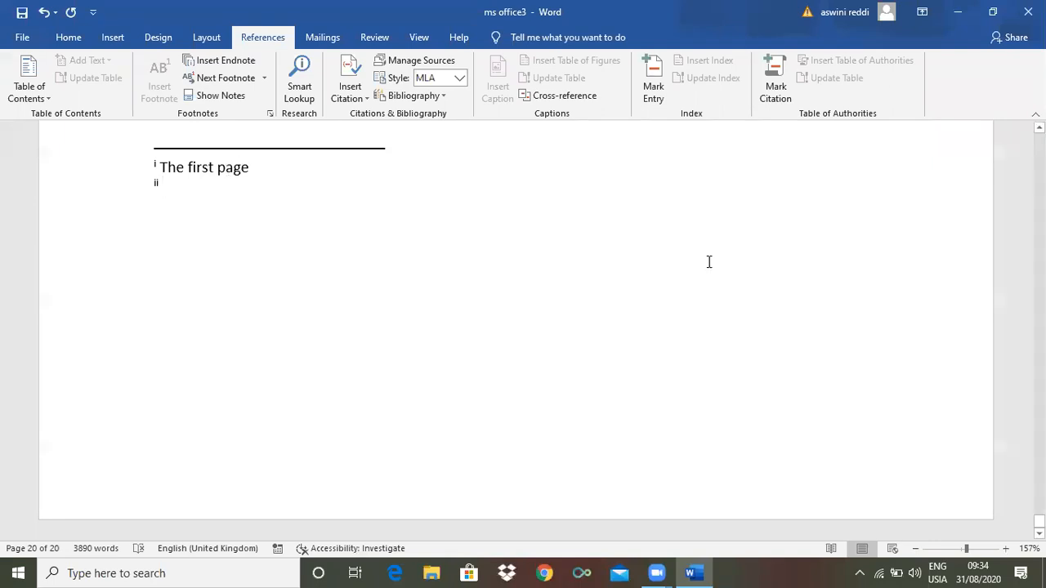
drag(1039, 521, 1038, 458)
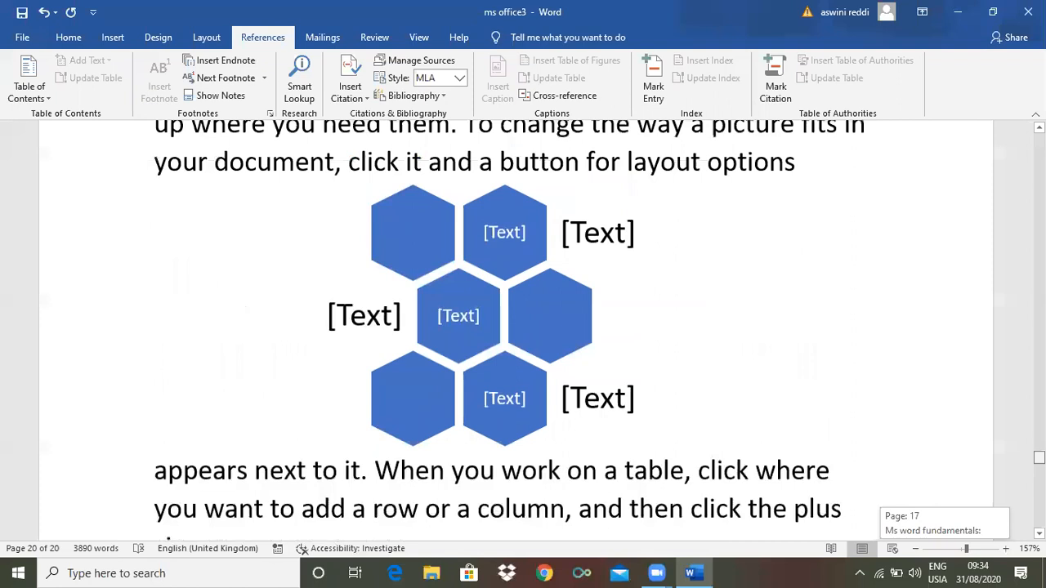
scroll(514, 327, up, 5)
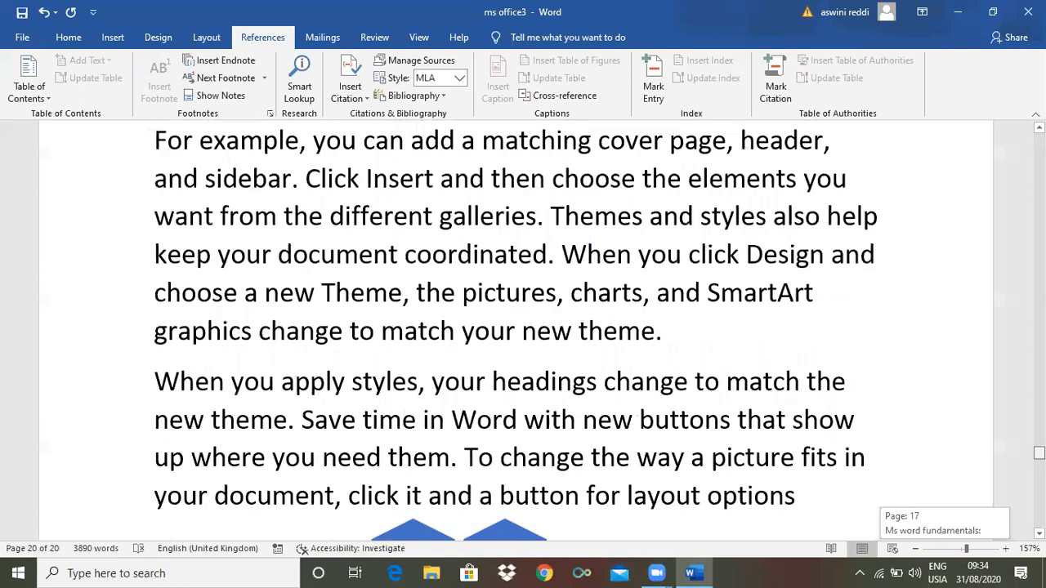
scroll(515, 330, up, 1)
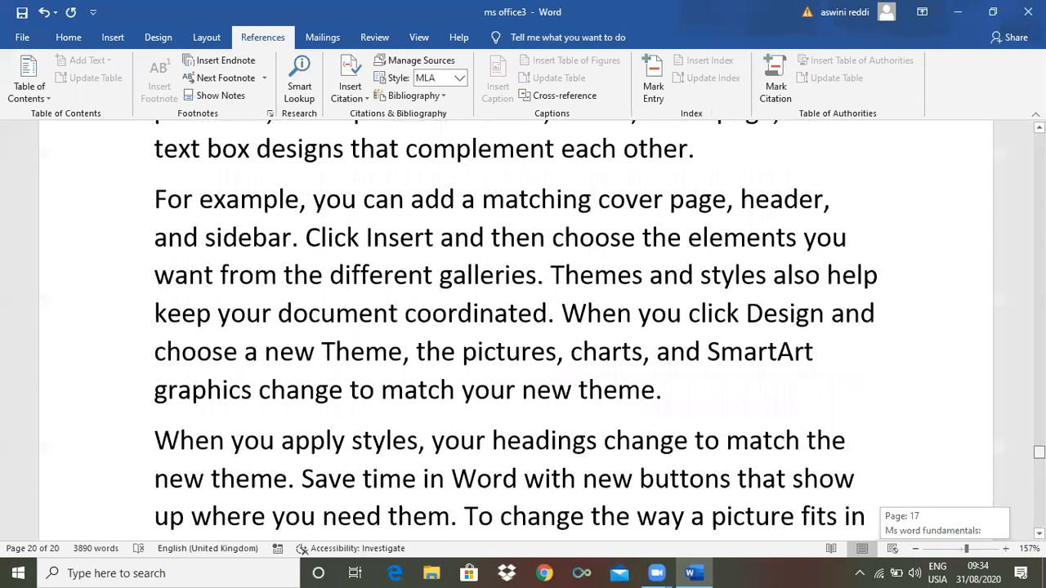
text(Pictures/s)
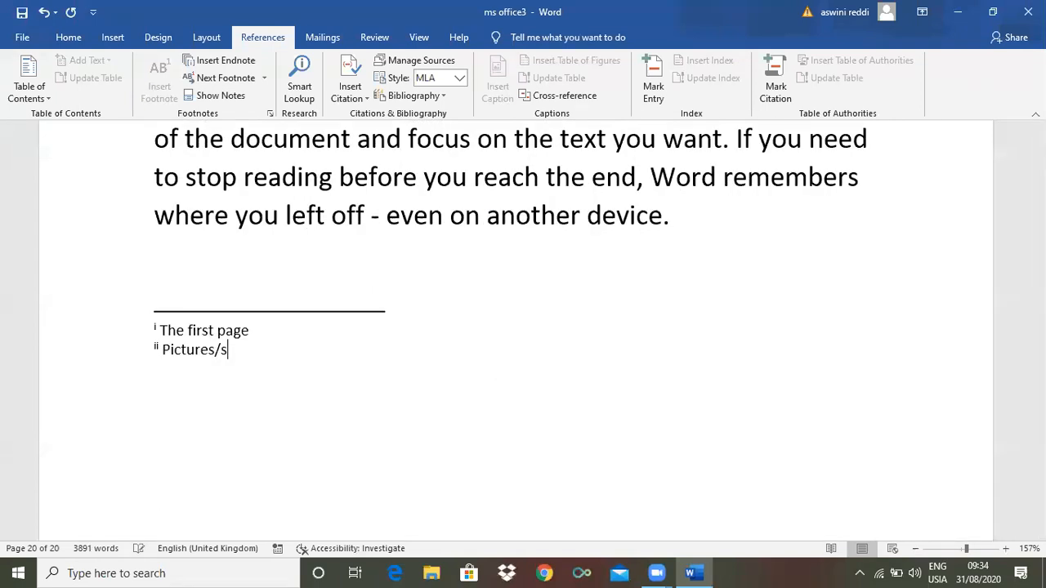
text(hapes)
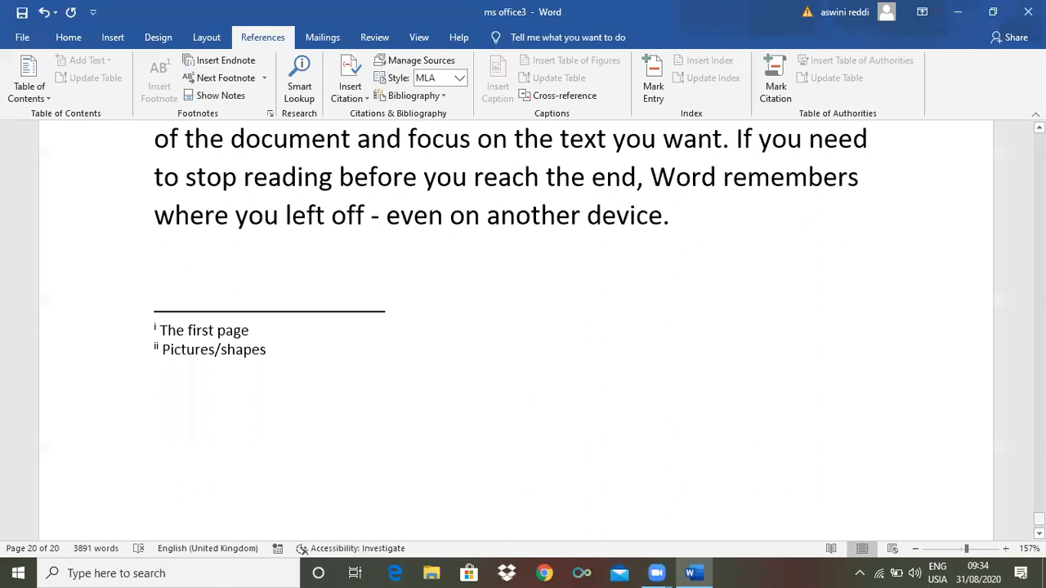
Add an endnote reading "Horizontal line" in the body text on page 14
key(Page_Up)
key(Page_Up)
key(Page_Up)
key(Page_Up)
key(Page_Up)
key(Page_Up)
key(Page_Up)
key(Page_Up)
key(Page_Up)
key(Page_Up)
key(Page_Up)
key(Page_Up)
key(Page_Up)
key(Page_Up)
key(Page_Up)
key(Page_Up)
key(Page_Up)
key(Page_Up)
key(Page_Up)
key(Page_Up)
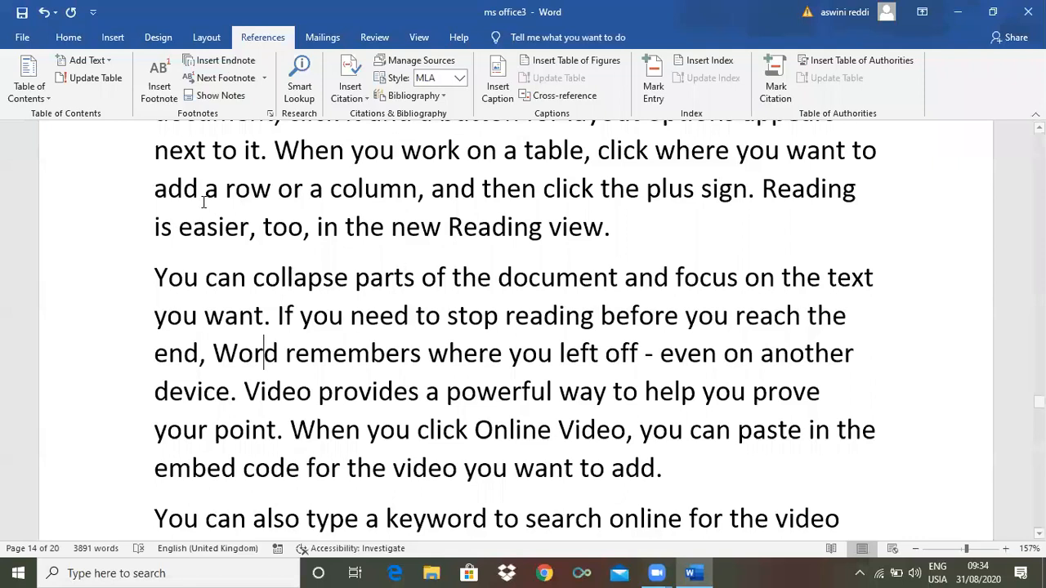
key(ctrl+alt+d)
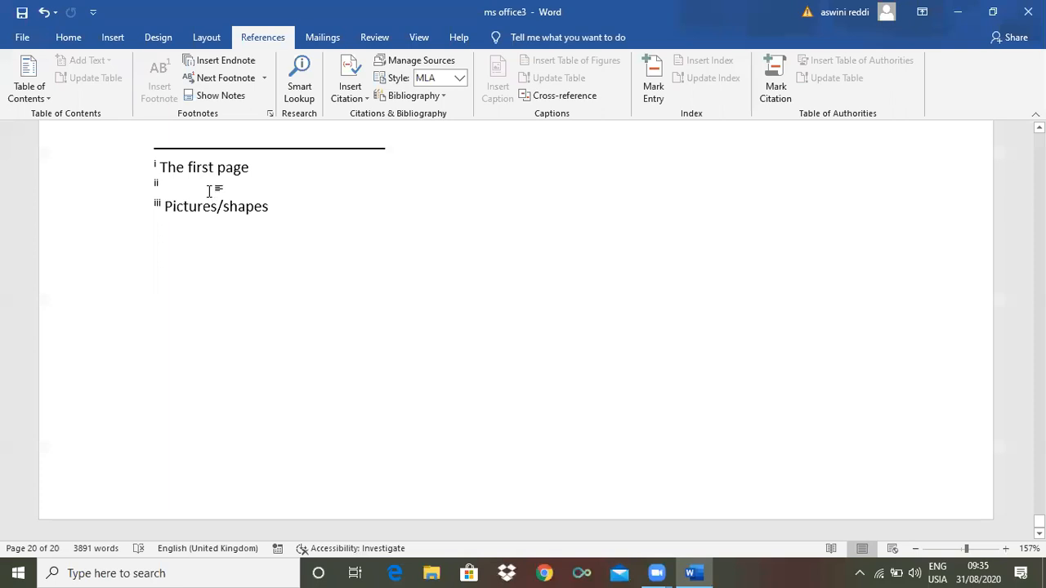
text(h)
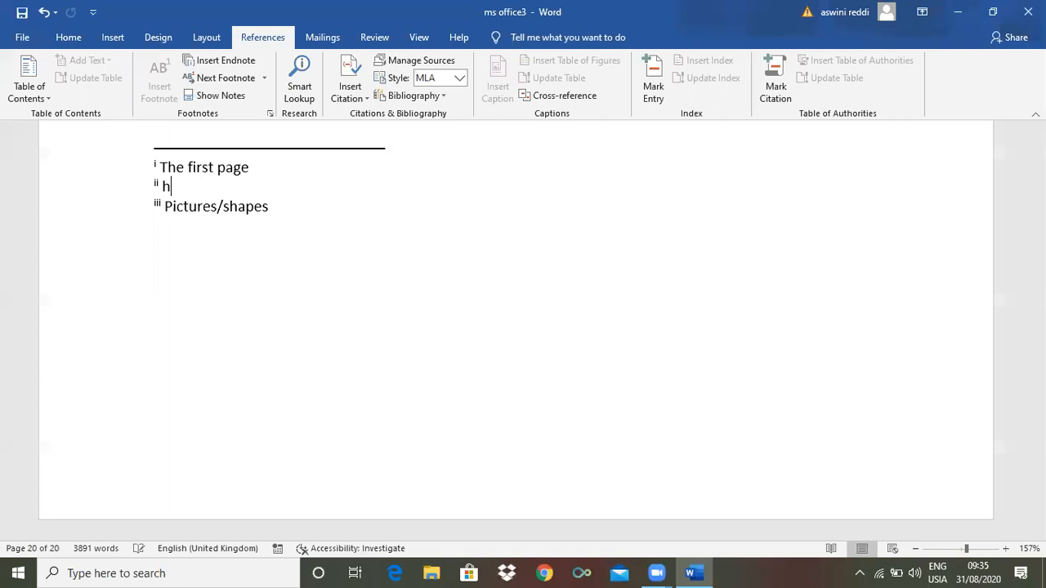
text(orizonak)
key(BackSpace)
text(tal line)
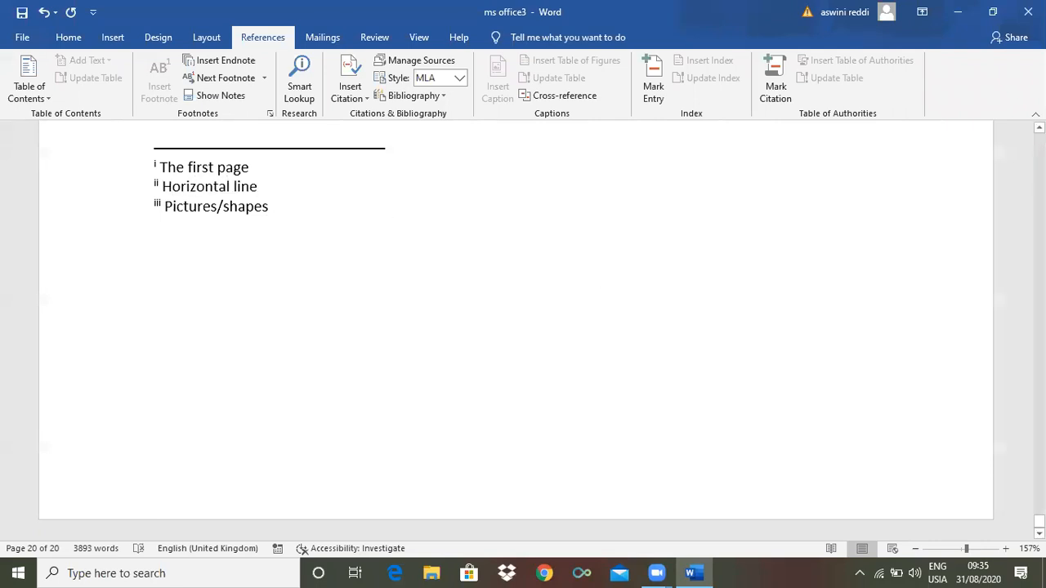
Add an endnote reading "To provide content name" to the word "headings" in the paragraph above the five-column table on page 12
scroll(515, 327, up, 3)
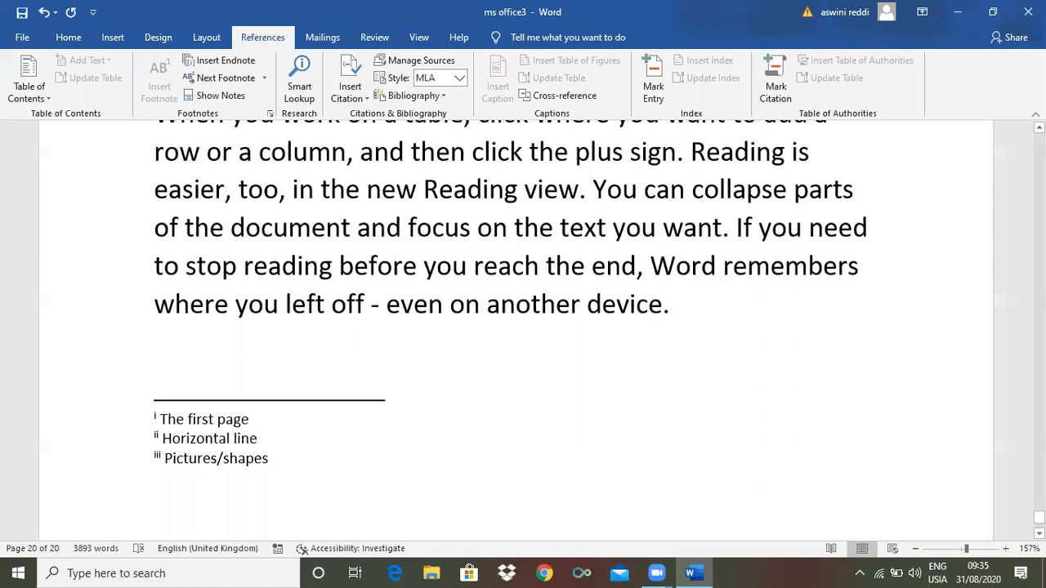
scroll(515, 327, up, 5)
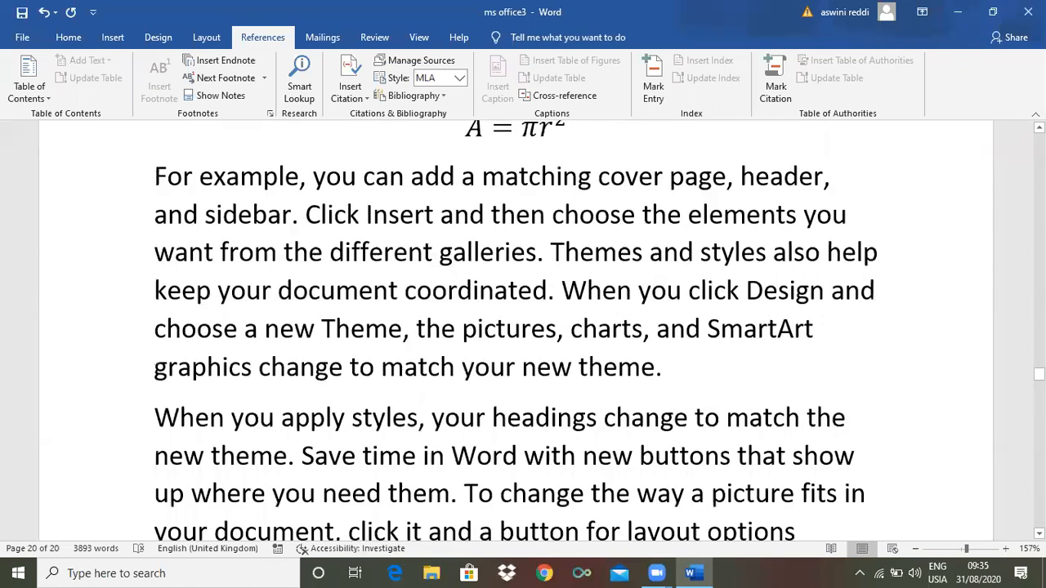
scroll(515, 327, up, 5)
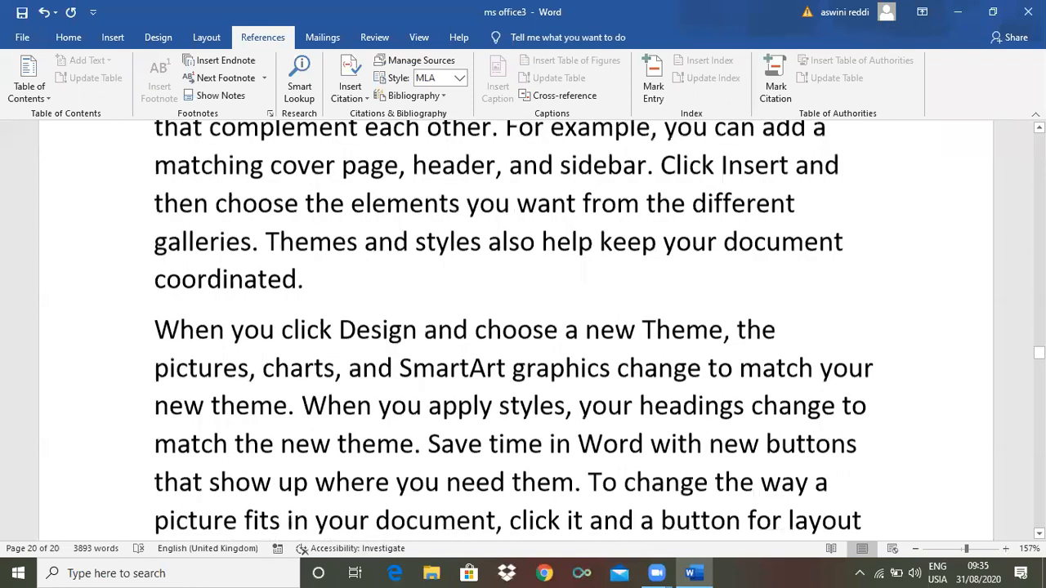
scroll(706, 235, up, 10)
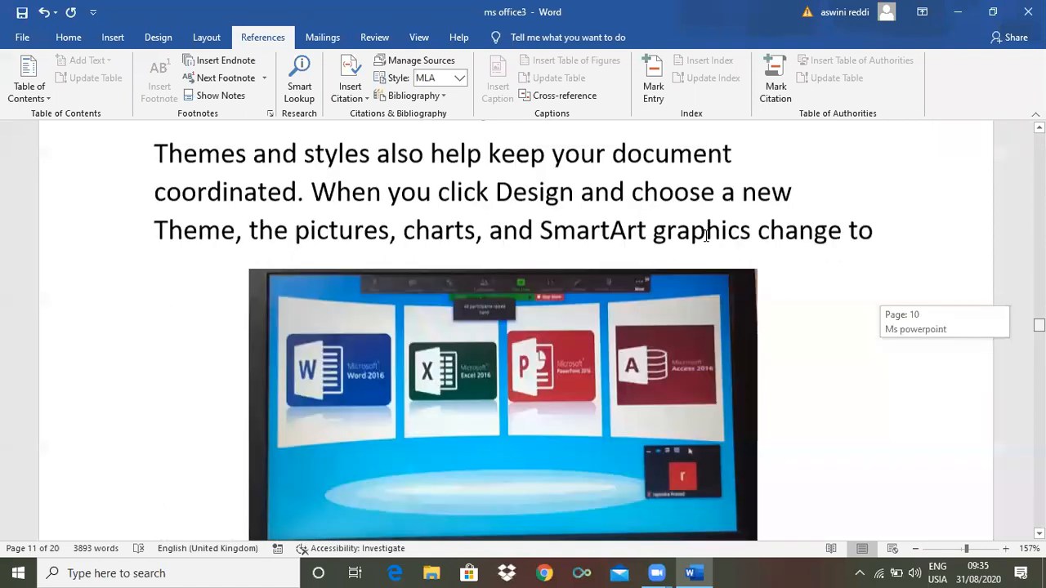
scroll(706, 235, down, 5)
scroll(976, 257, down, 5)
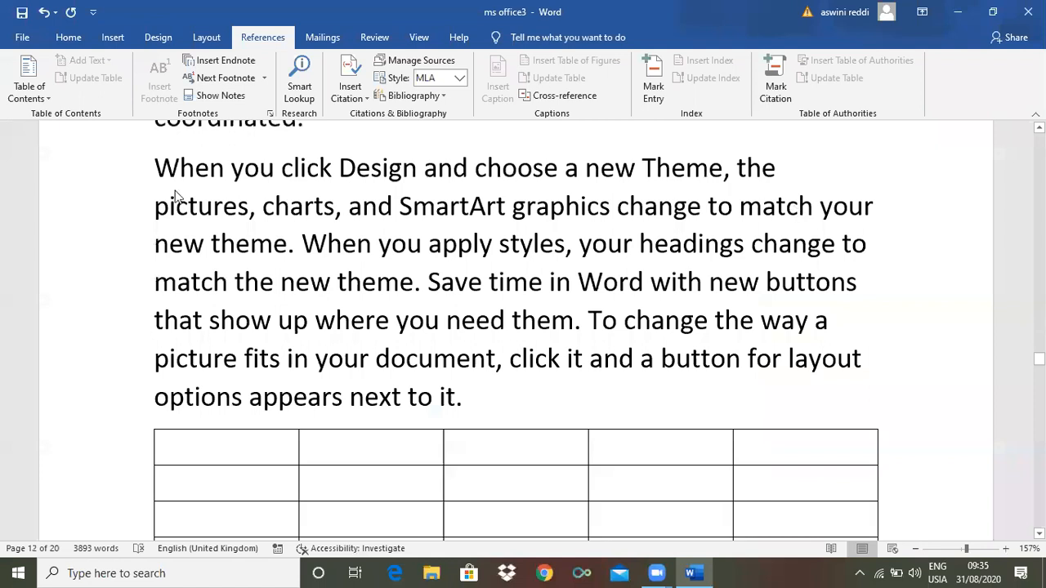
double_click(695, 245)
click(220, 60)
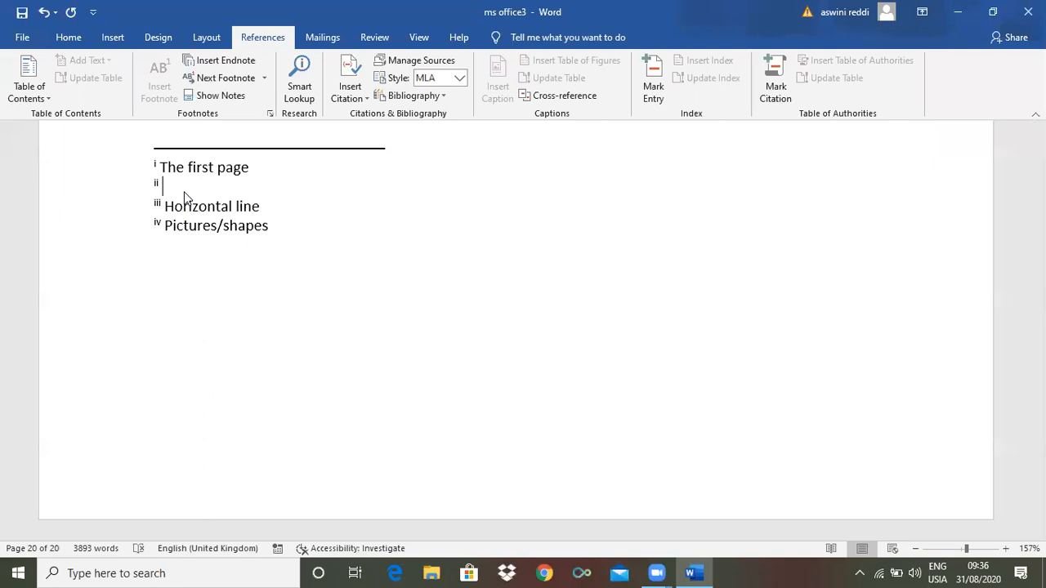
text(To provide content)
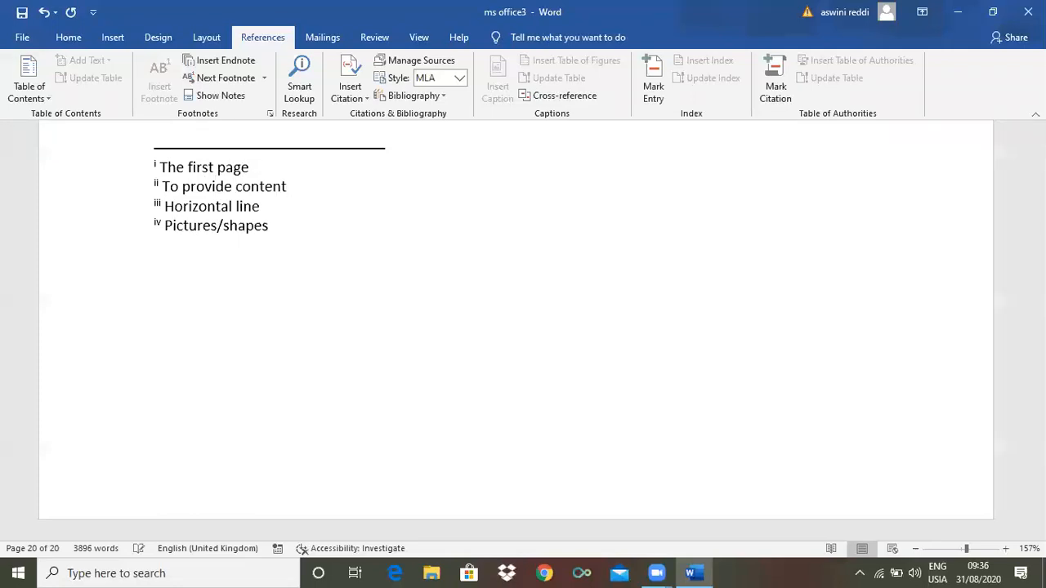
text( name)
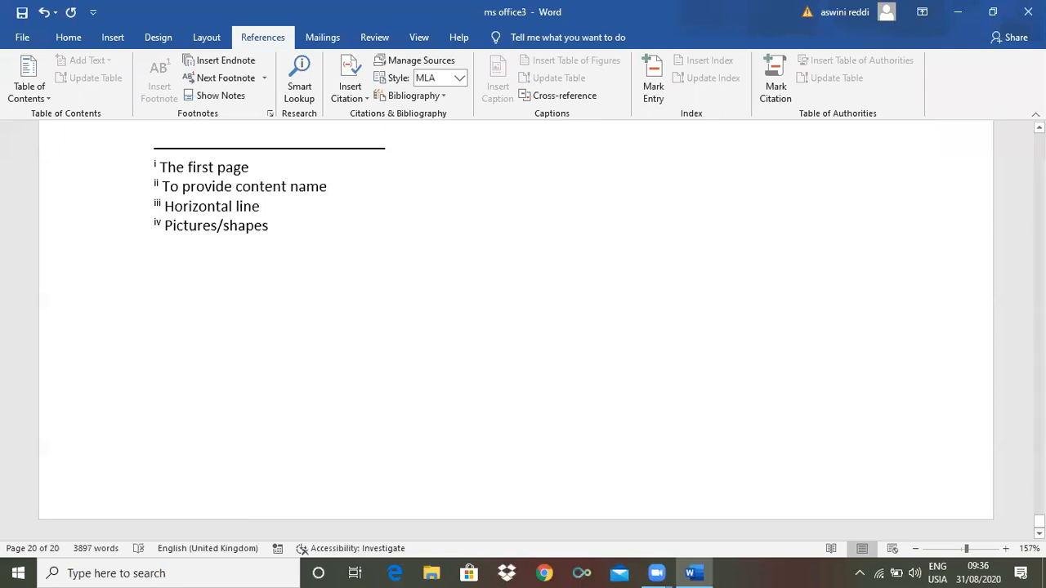
From the body text on page 2, use Show Notes to view the document's endnote area
scroll(515, 318, up, 3)
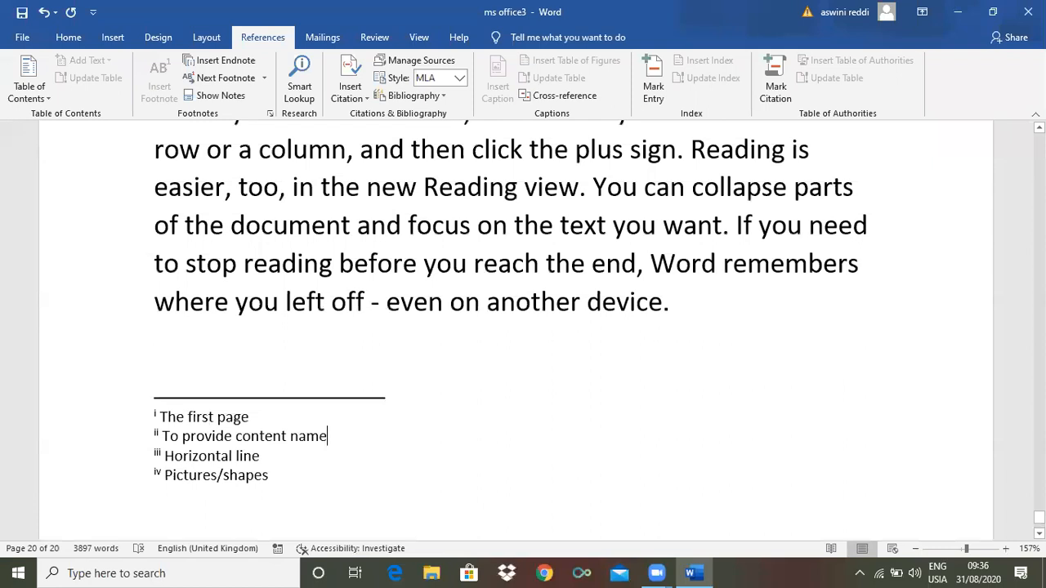
scroll(515, 319, up, 3)
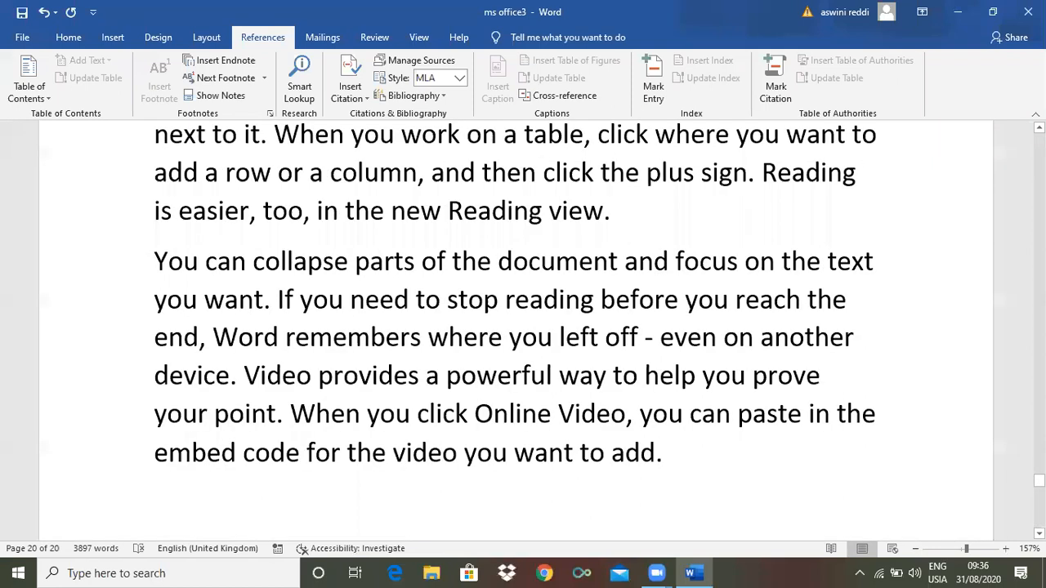
scroll(515, 318, up, 5)
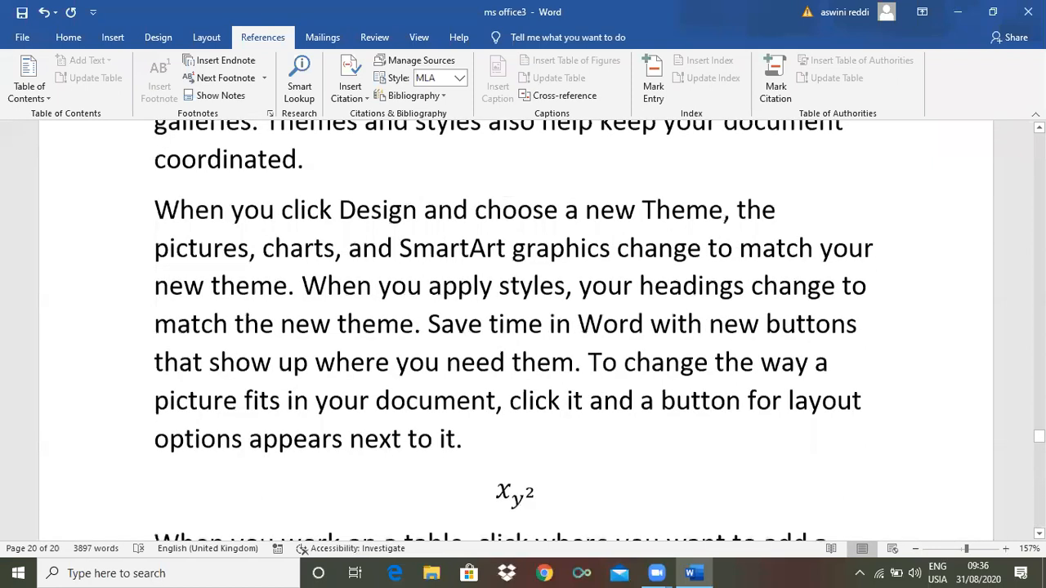
scroll(514, 318, up, 15)
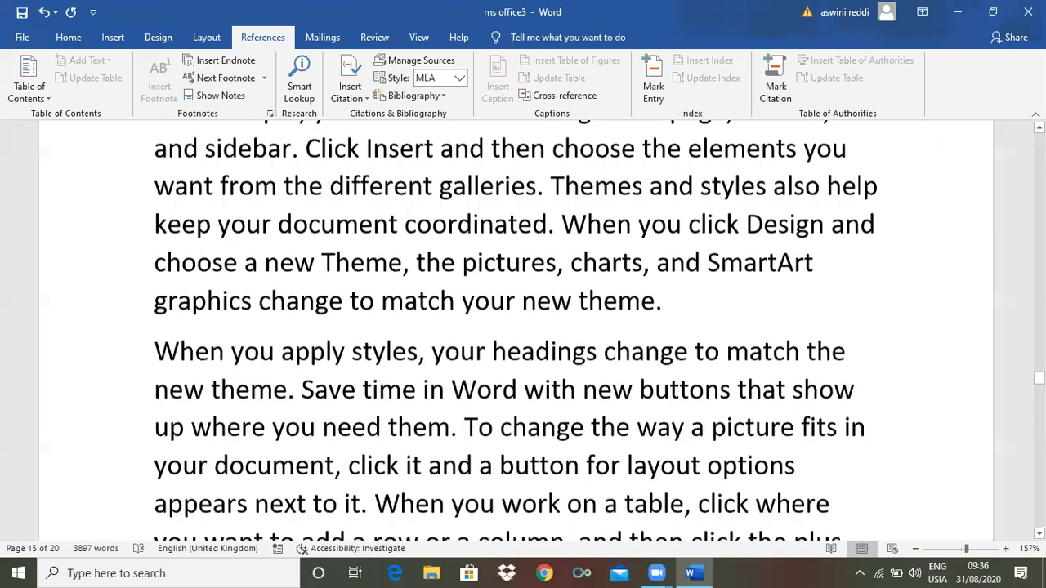
scroll(515, 327, up, 10)
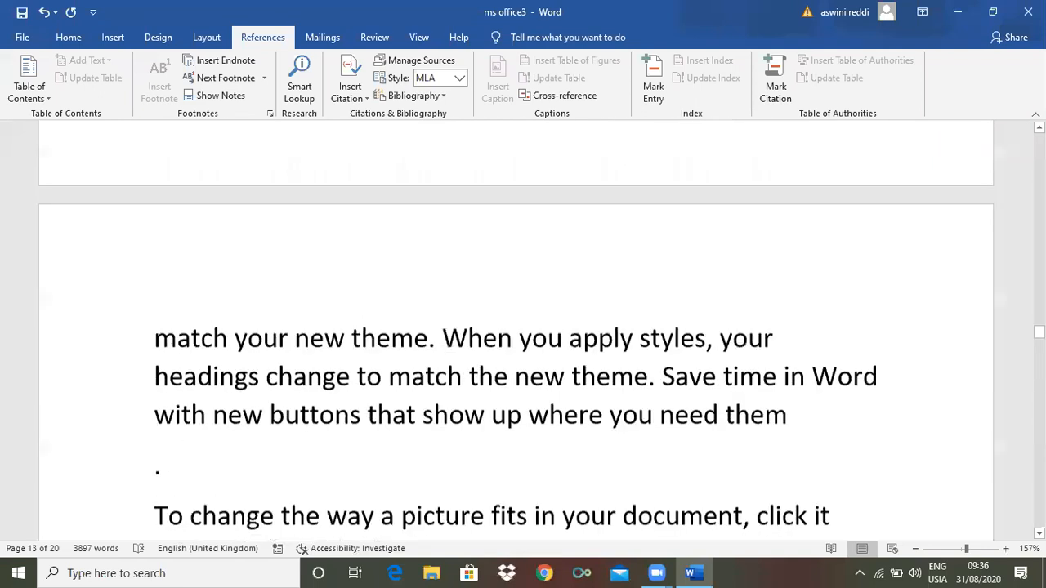
scroll(515, 327, up, 3)
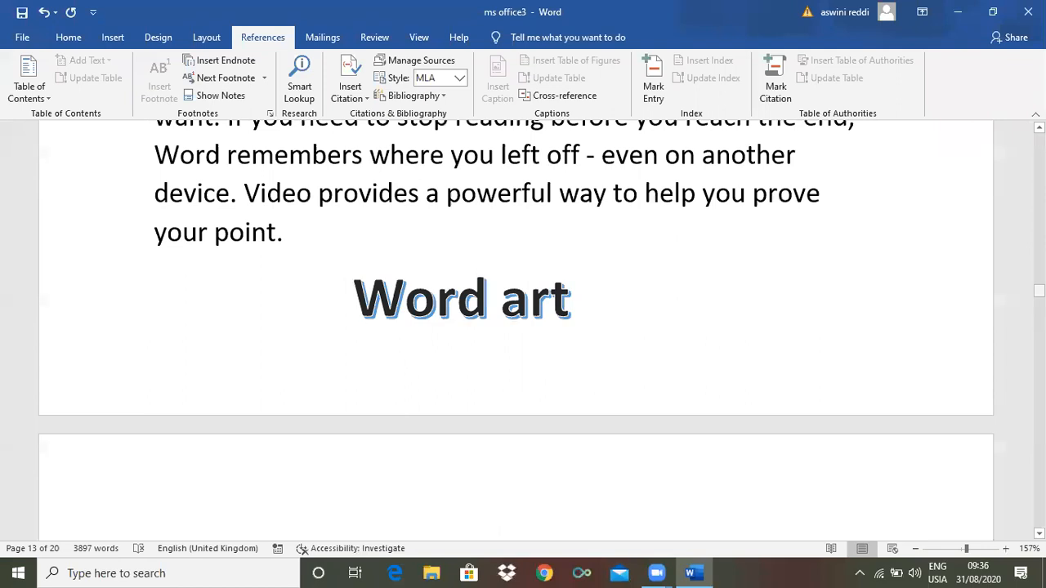
drag(1039, 290, 1039, 250)
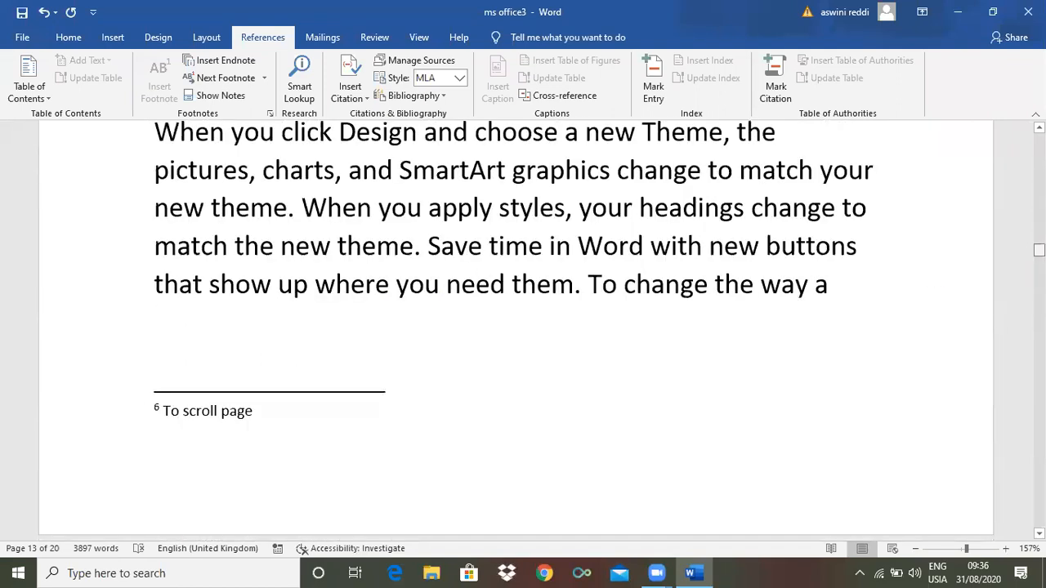
scroll(688, 252, up, 18)
drag(1039, 219, 1039, 193)
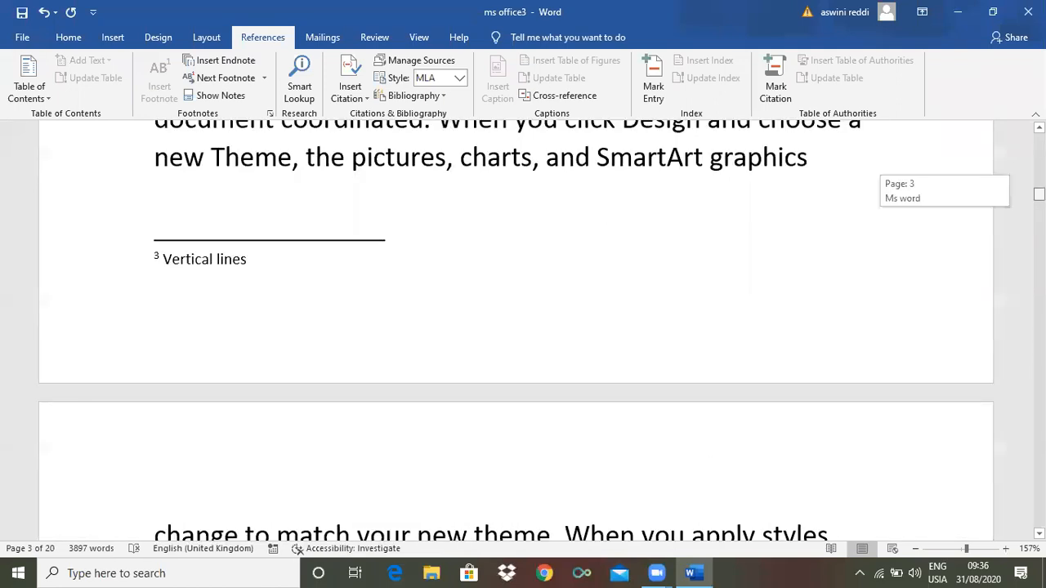
scroll(526, 291, up, 20)
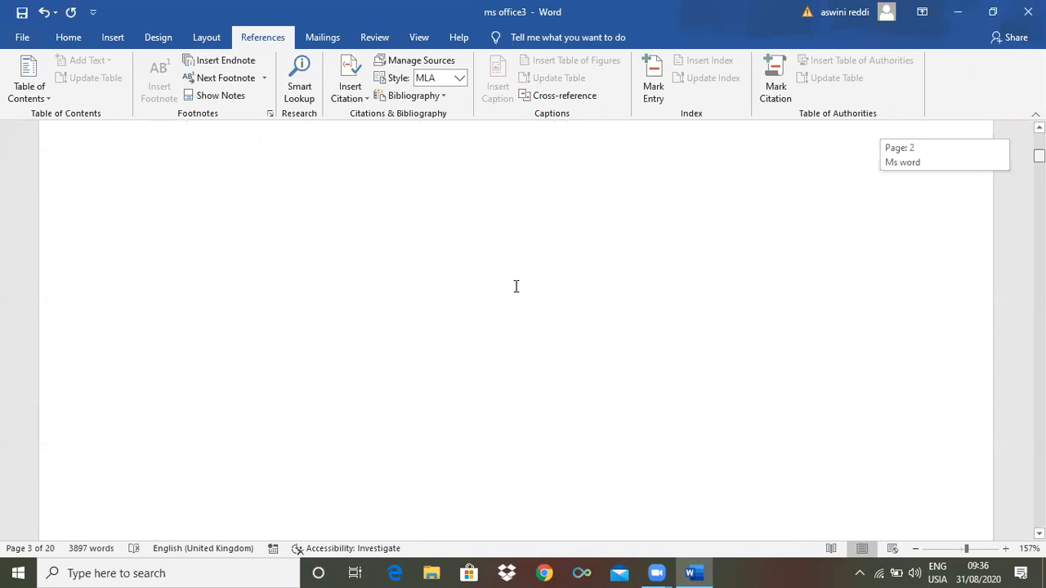
click(516, 286)
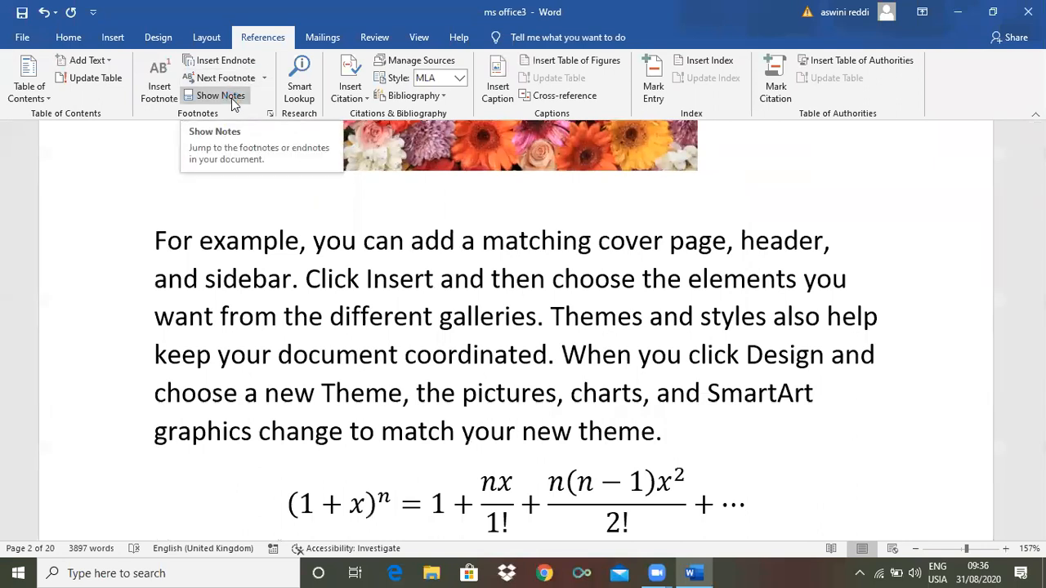
click(232, 101)
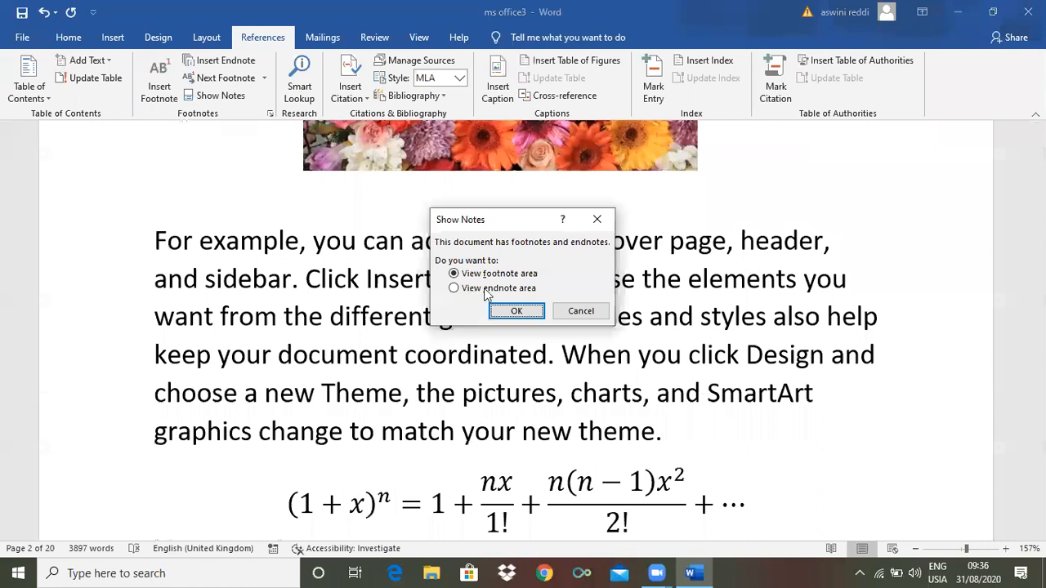
click(455, 289)
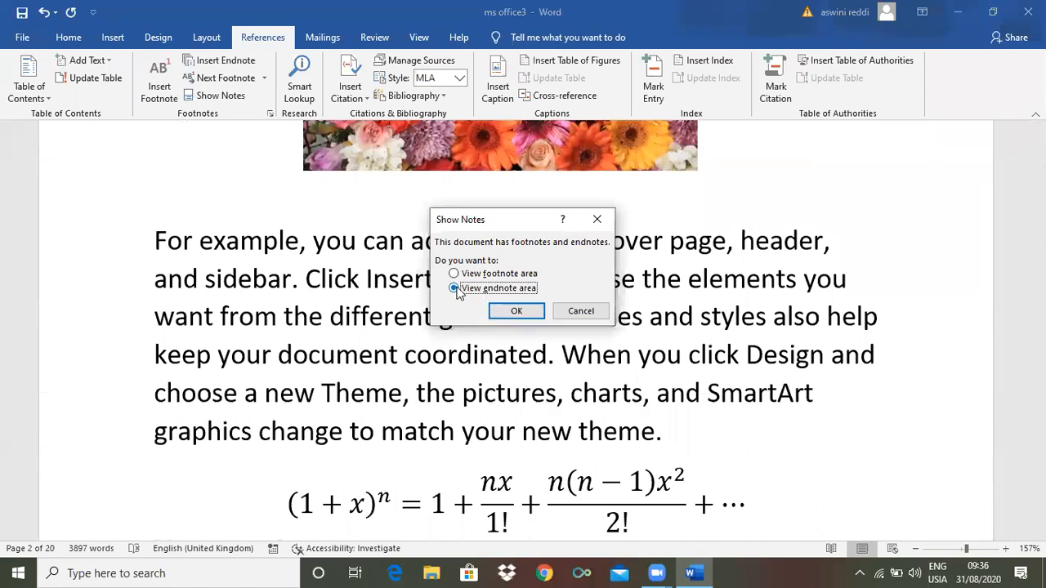
key(Return)
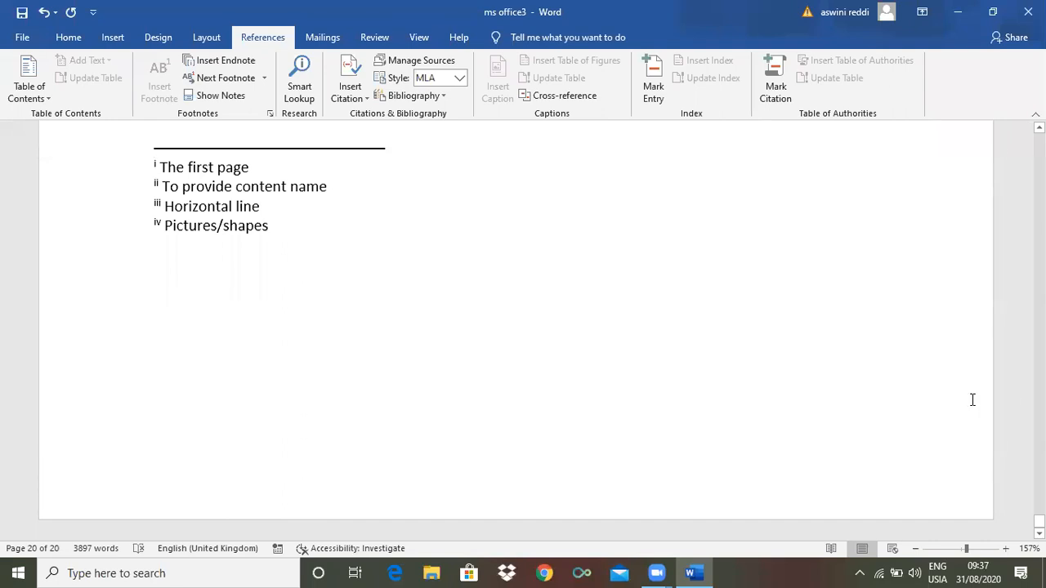
From the "When you work on a table" paragraph on page 12, go to the previous footnote, at "sidebar" on page 6
drag(1039, 521, 1039, 380)
scroll(696, 310, up, 7)
click(693, 304)
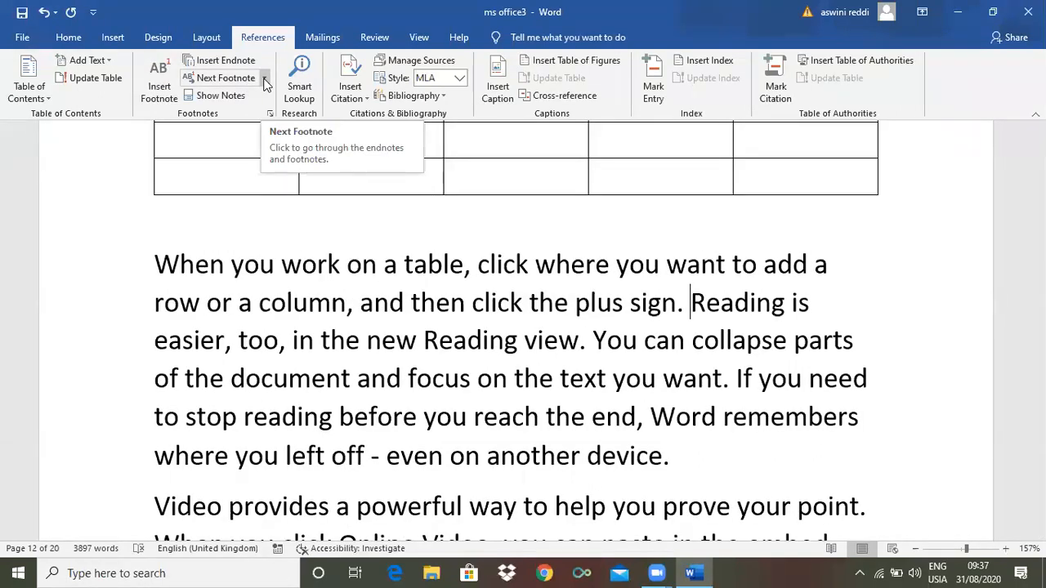
click(264, 79)
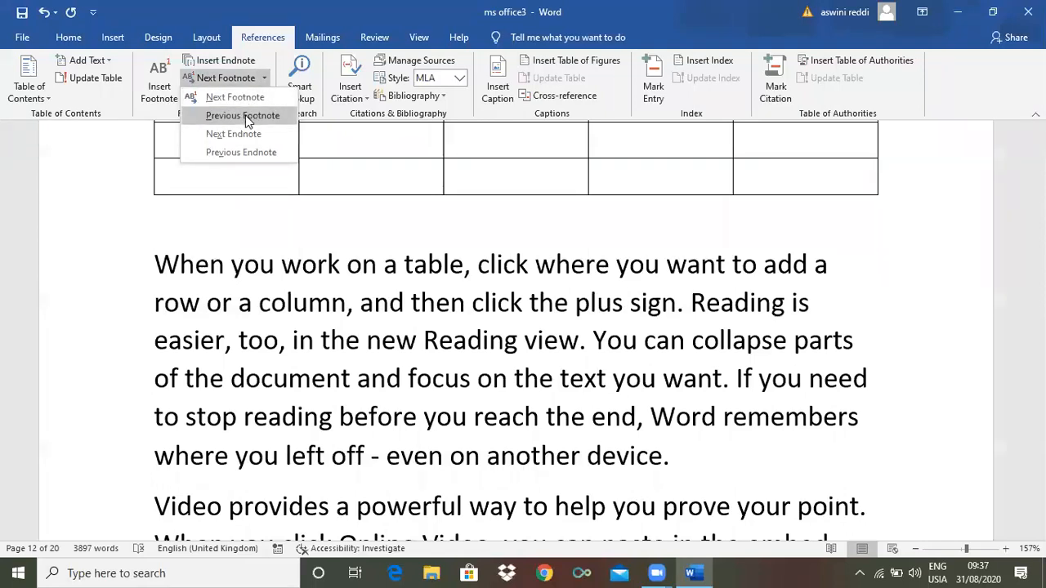
click(245, 115)
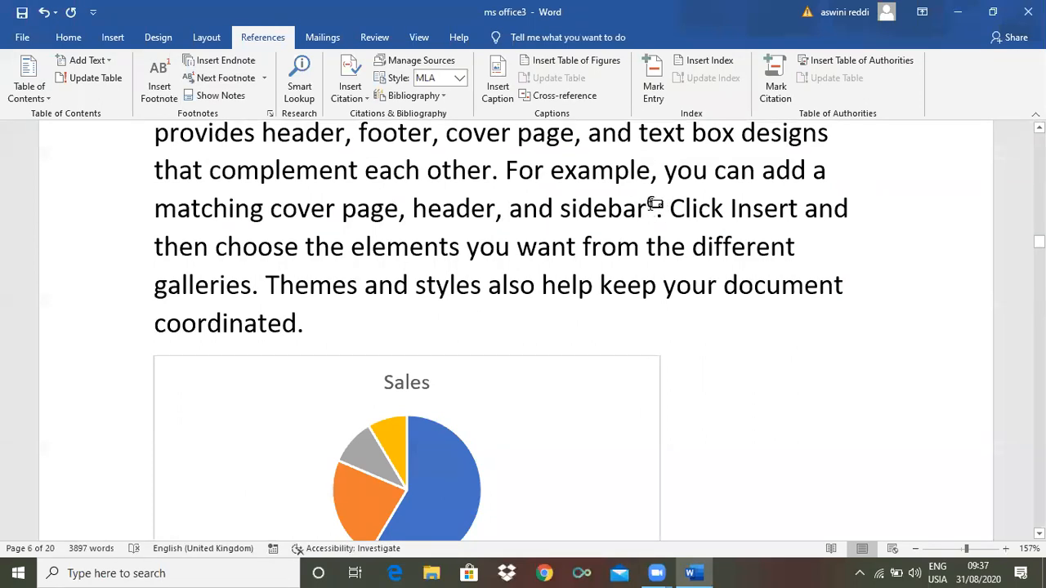
mouse_move(651, 205)
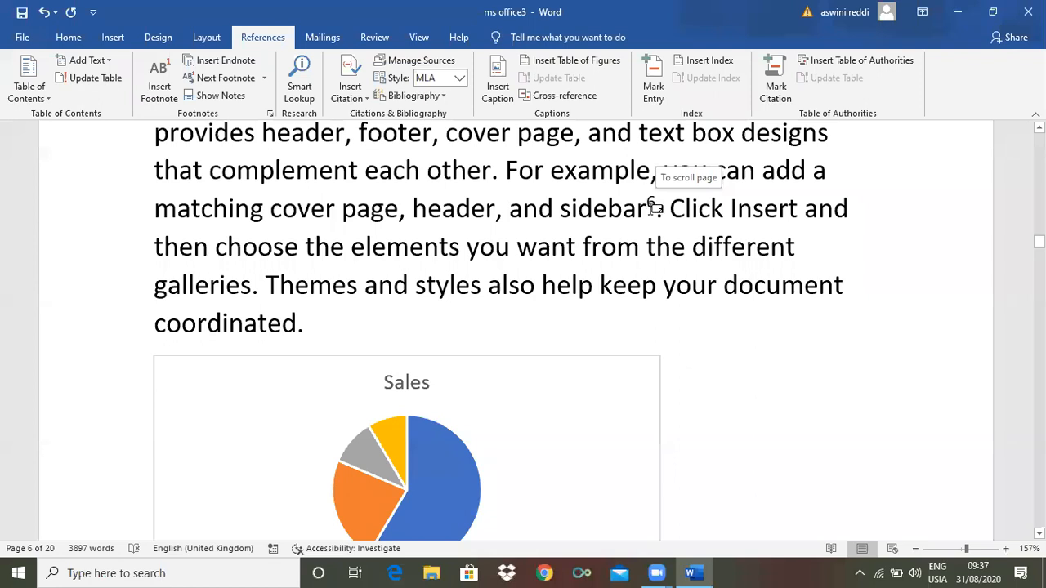
Go back through the previous footnotes one by one to the reference at "header" on page 2
click(265, 78)
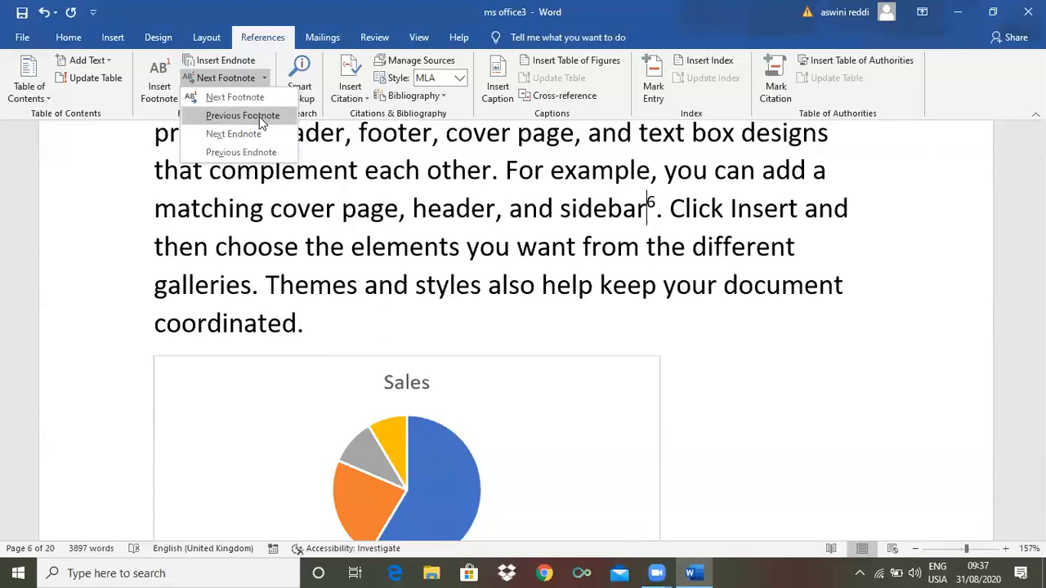
click(260, 117)
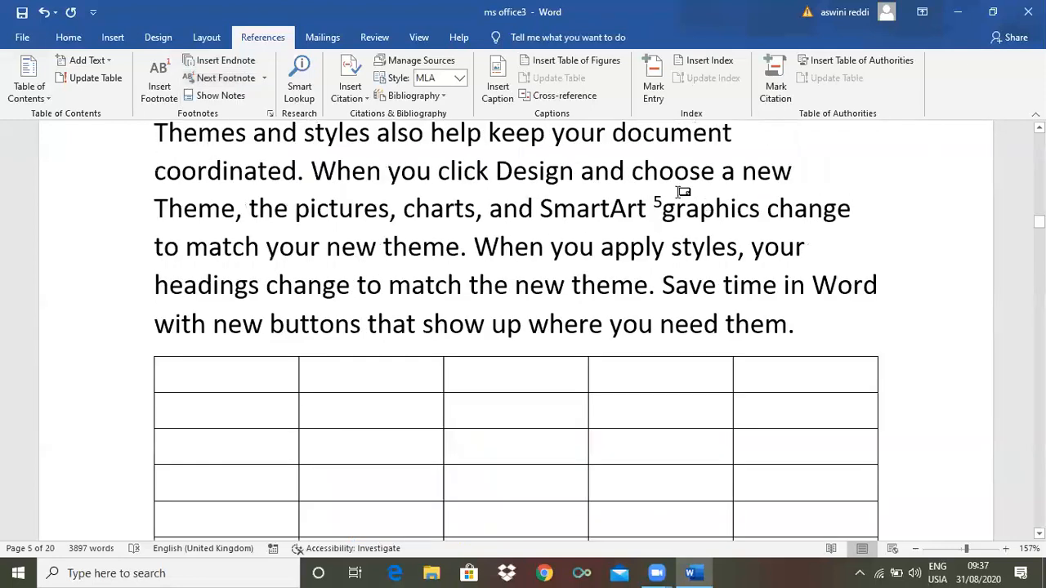
click(265, 78)
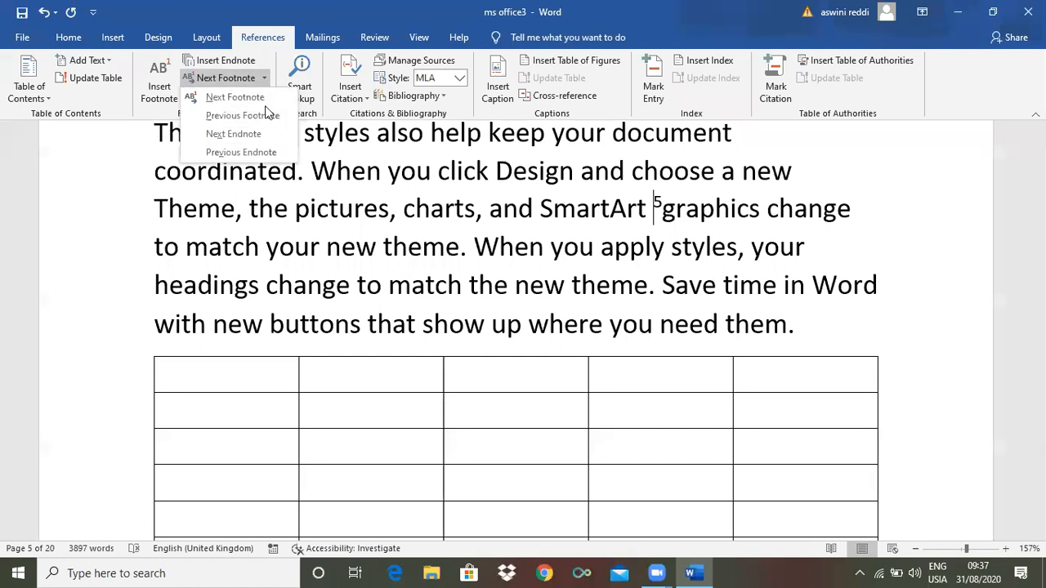
click(266, 115)
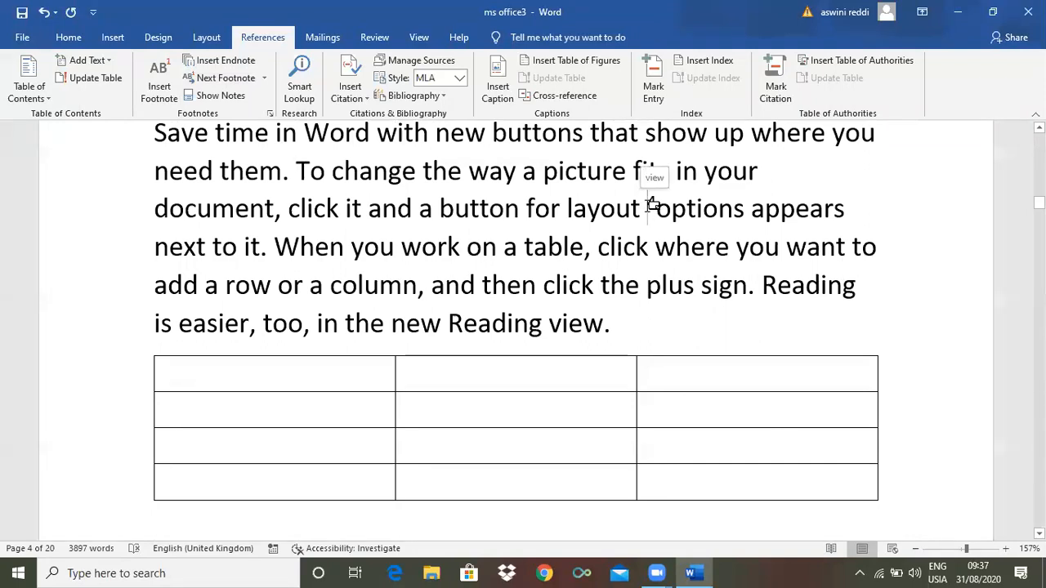
click(264, 78)
click(247, 116)
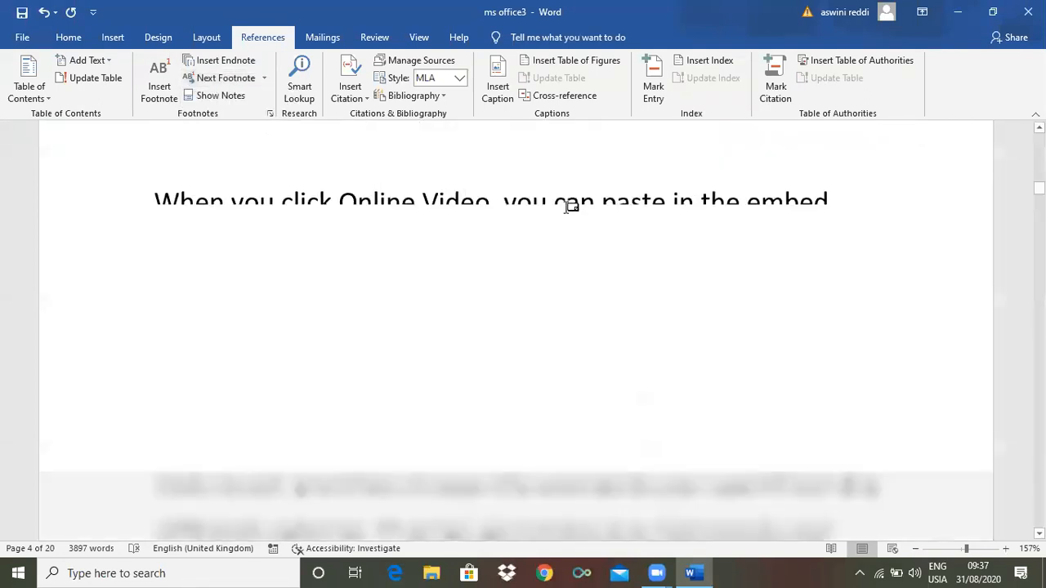
click(264, 79)
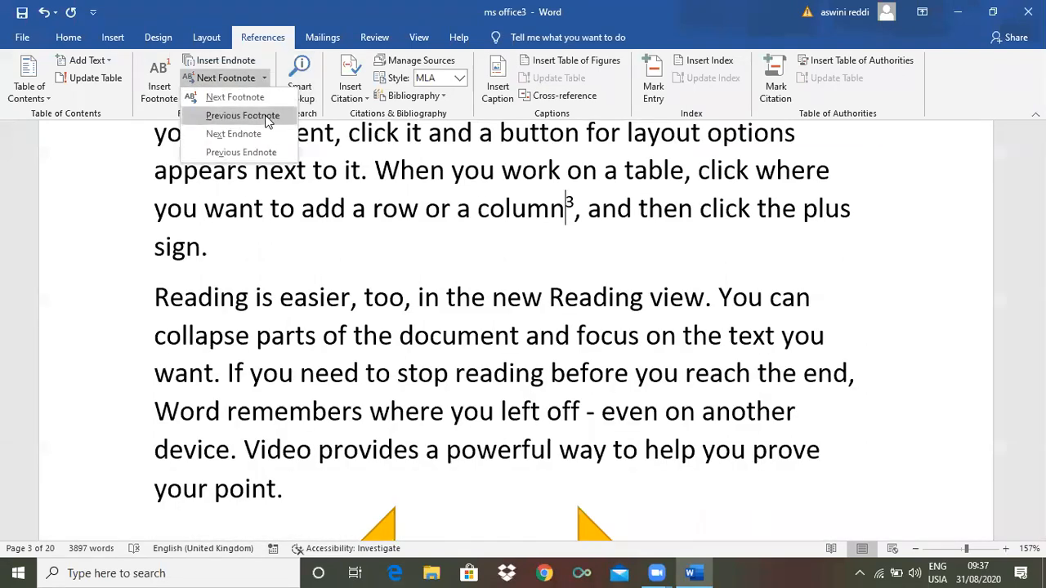
click(242, 116)
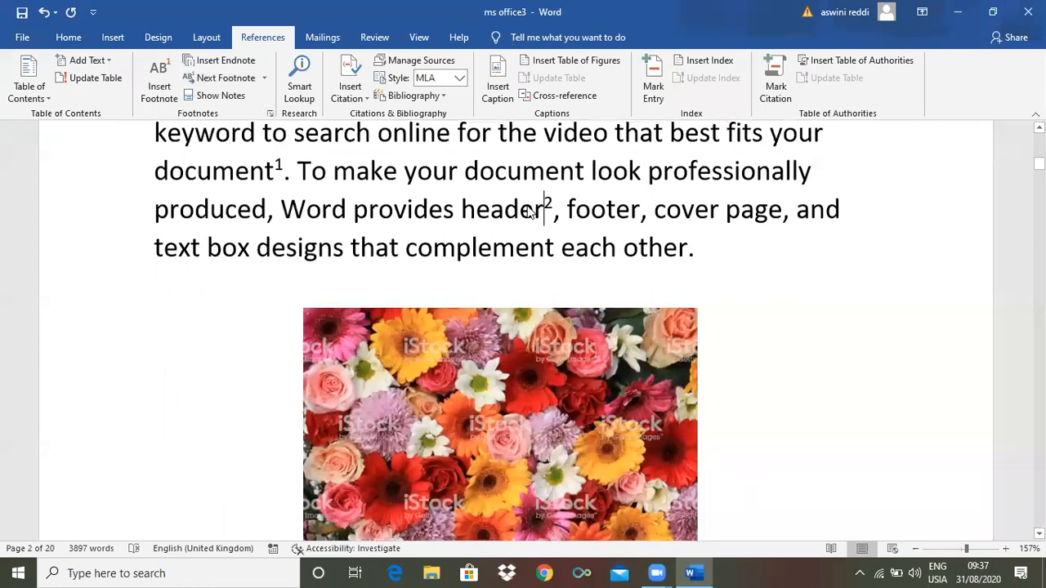
Go forward through the endnotes to the one after "row" on page 14, and return to the previous endnote at "headings" on page 12
click(264, 79)
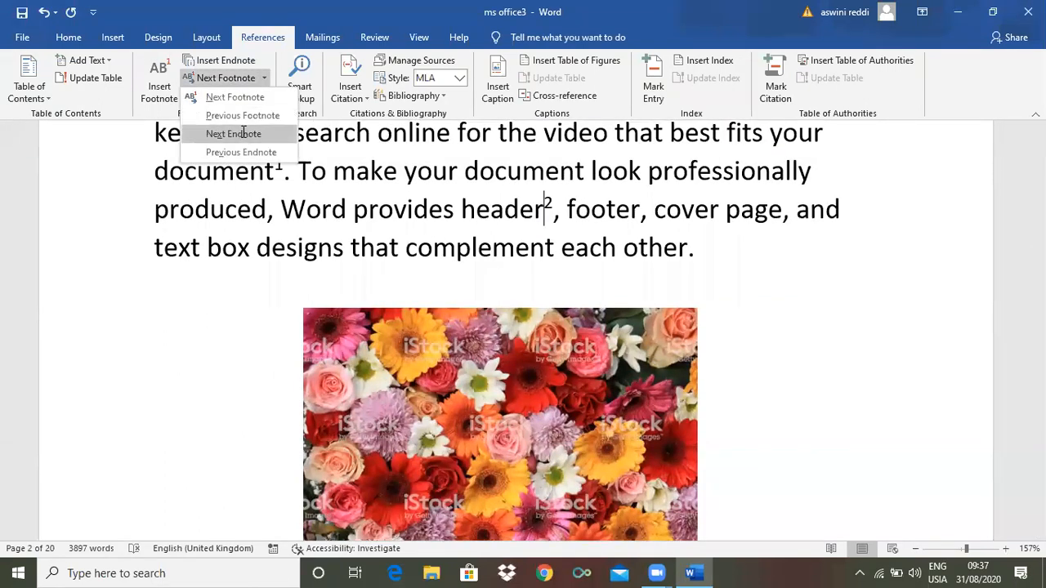
click(242, 134)
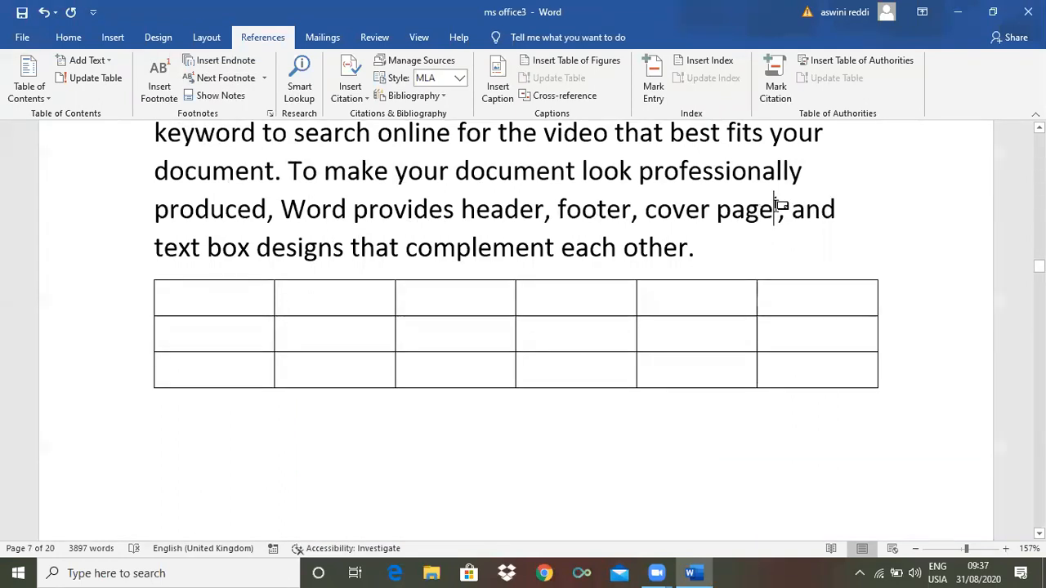
mouse_move(773, 207)
click(266, 78)
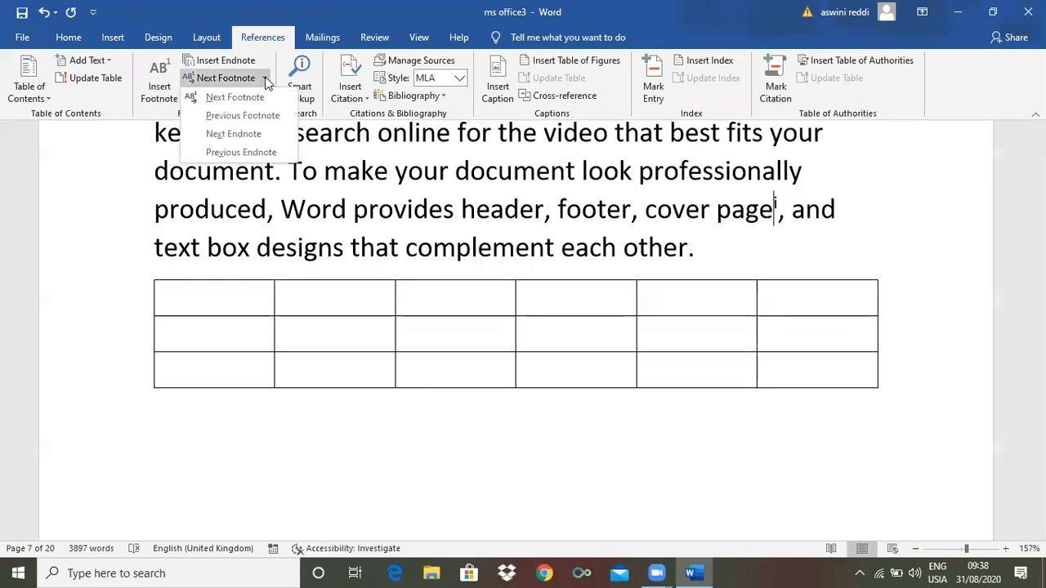
click(251, 143)
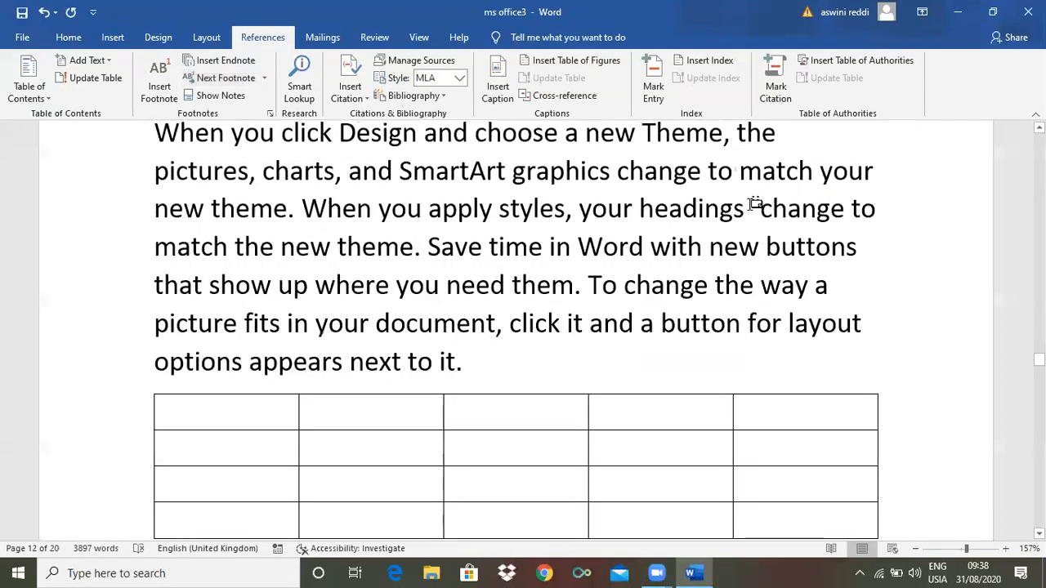
click(264, 79)
click(250, 133)
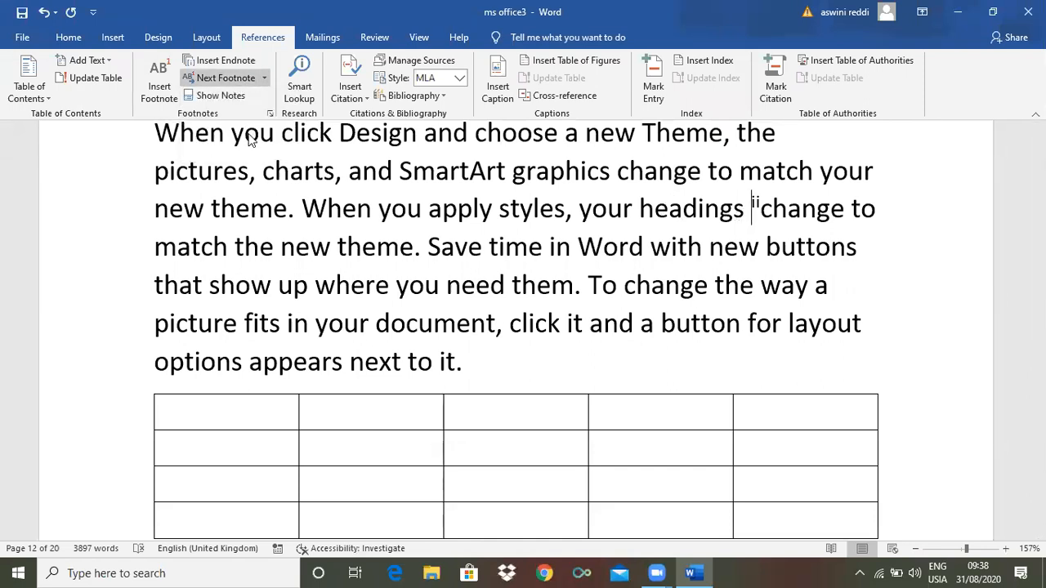
click(264, 78)
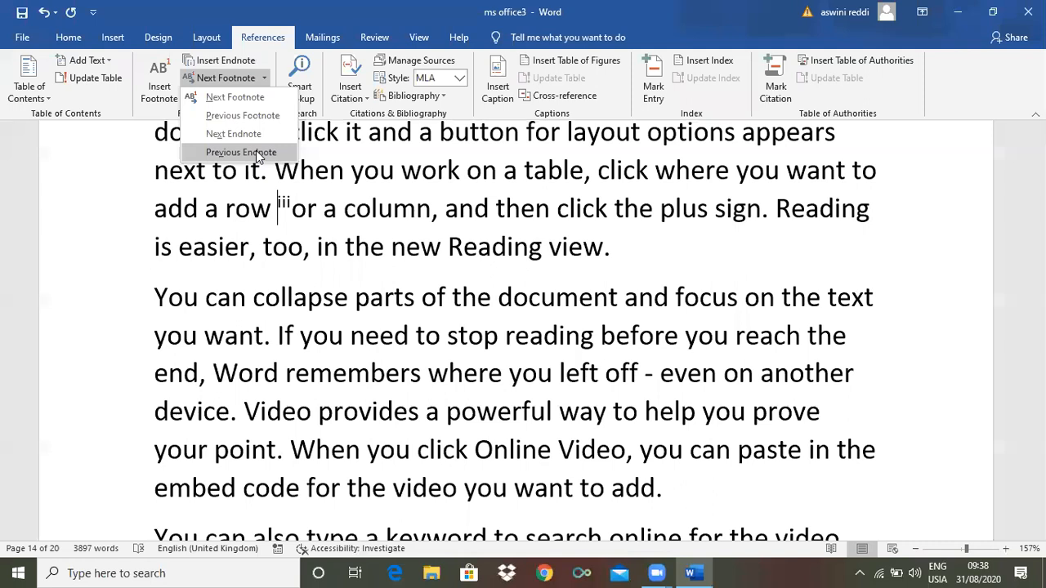
click(258, 155)
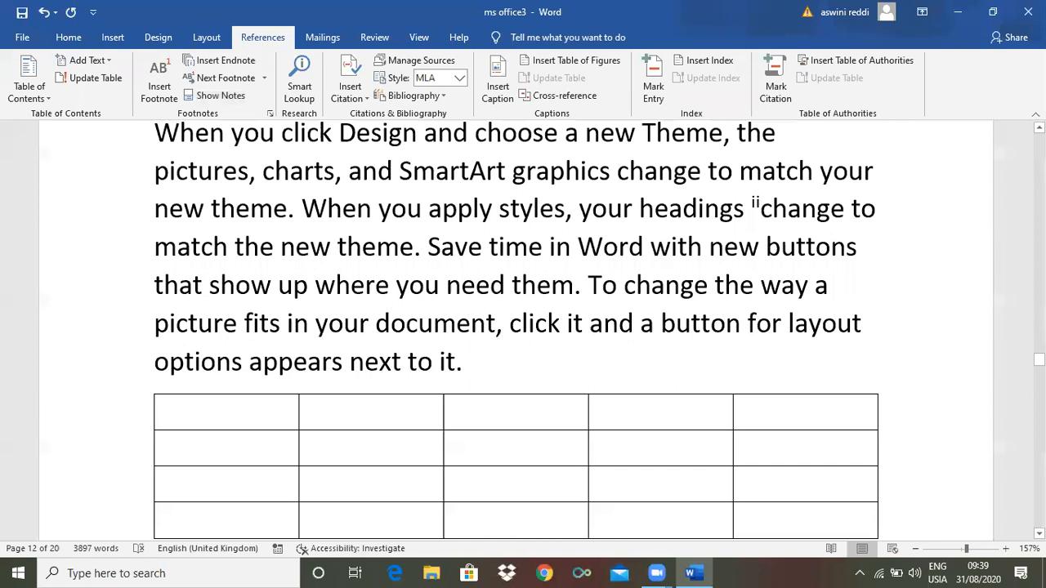
Look up the word "Themes" in the paragraph below the flower picture on page 2 using Smart Lookup
scroll(516, 331, up, 20)
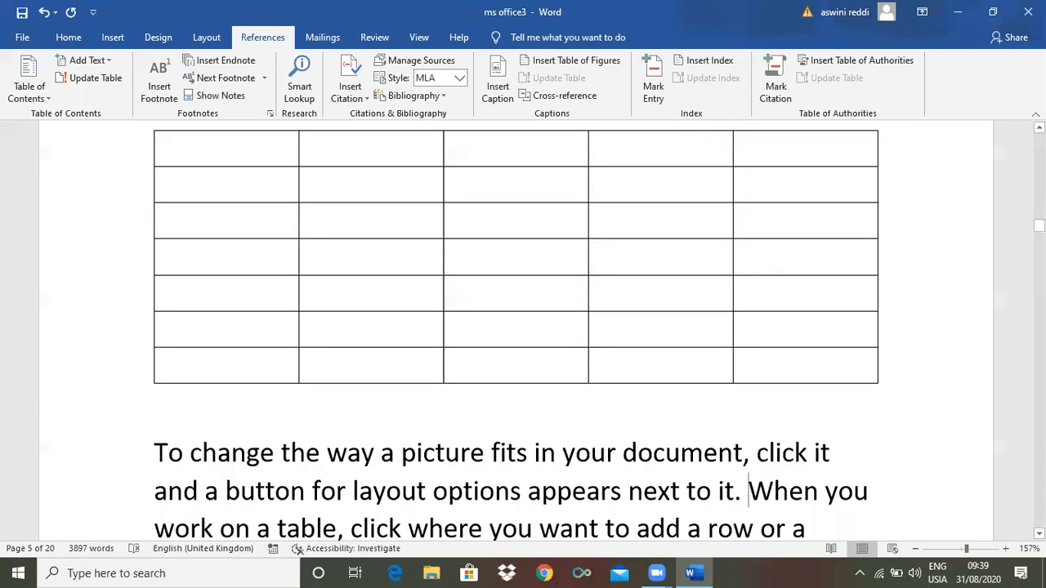
scroll(619, 254, up, 5)
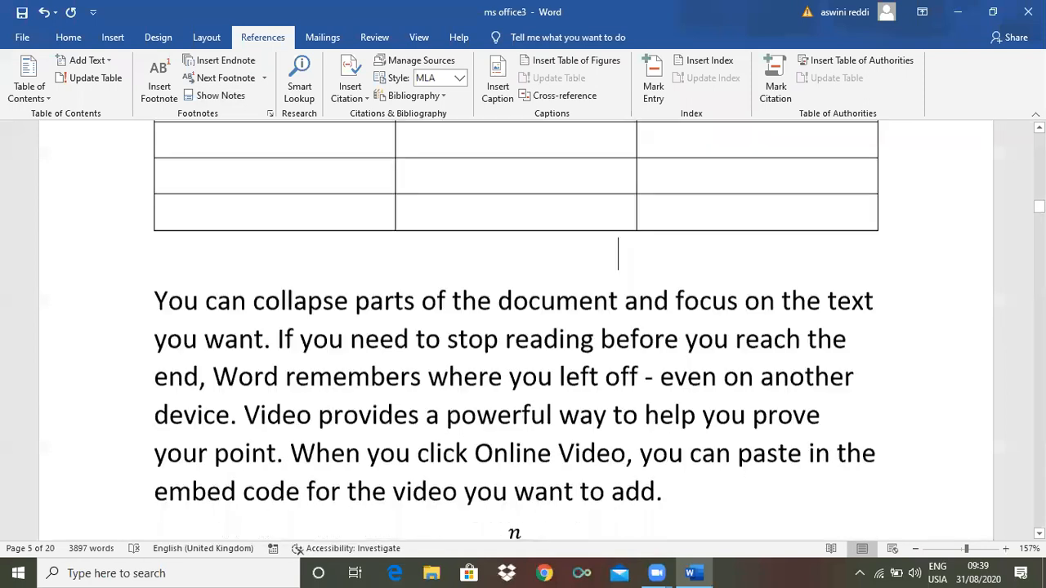
scroll(619, 254, up, 5)
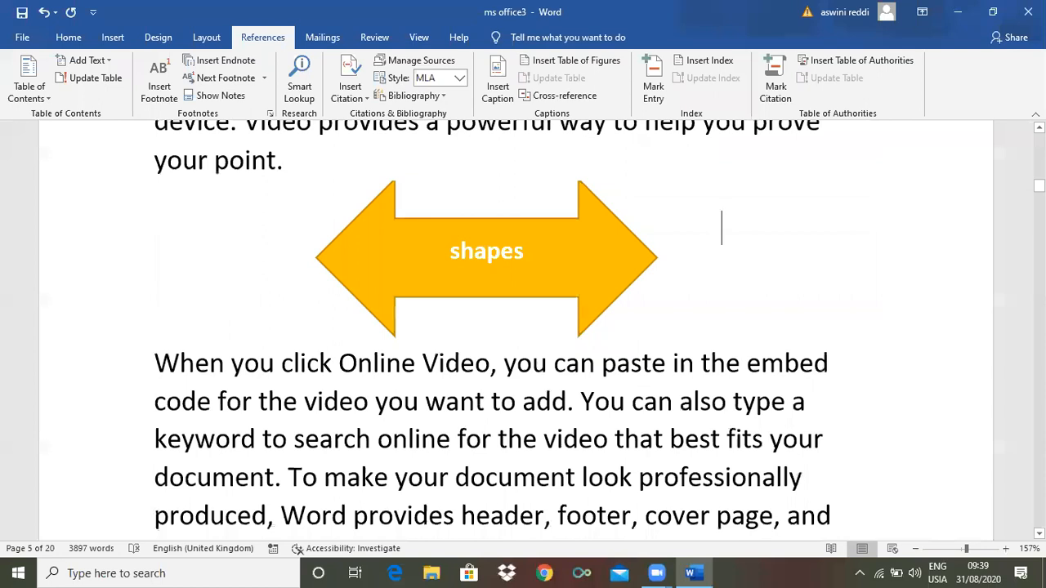
scroll(722, 229, up, 5)
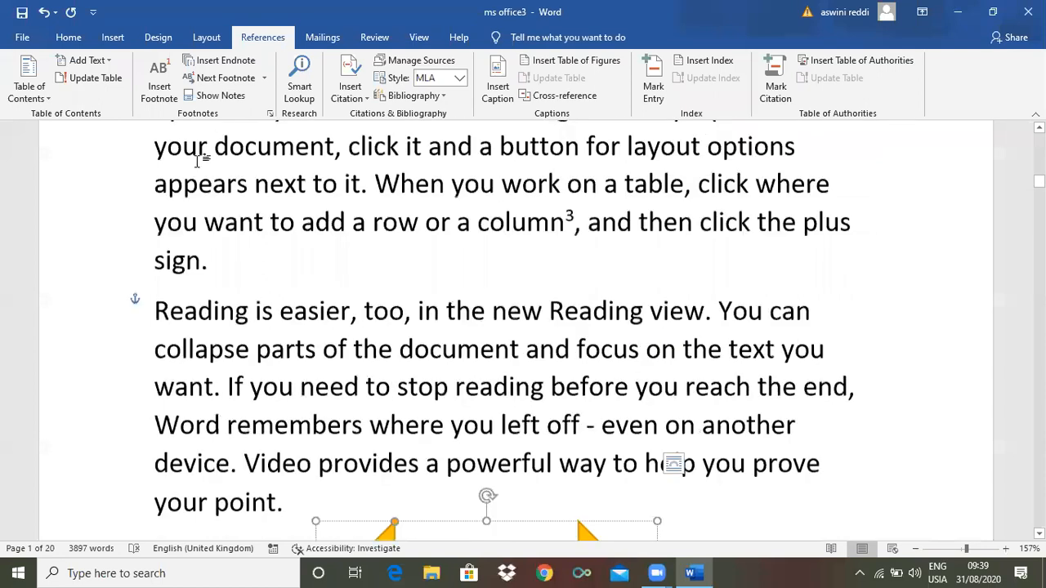
click(293, 91)
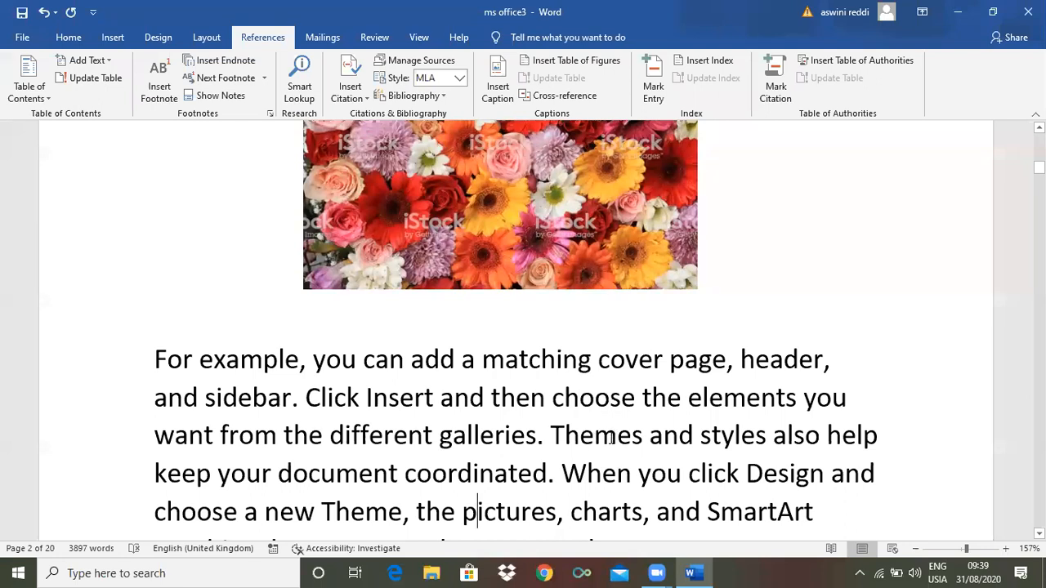
click(300, 91)
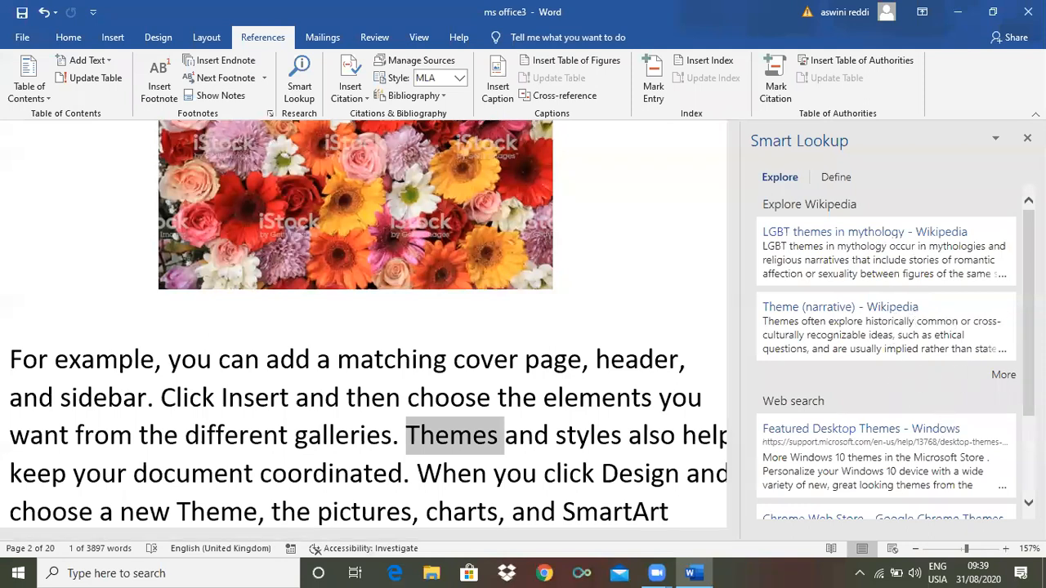
Expand the Smart Lookup web search results for "Themes", look through the full list, and close the lookup
drag(1029, 310, 1030, 390)
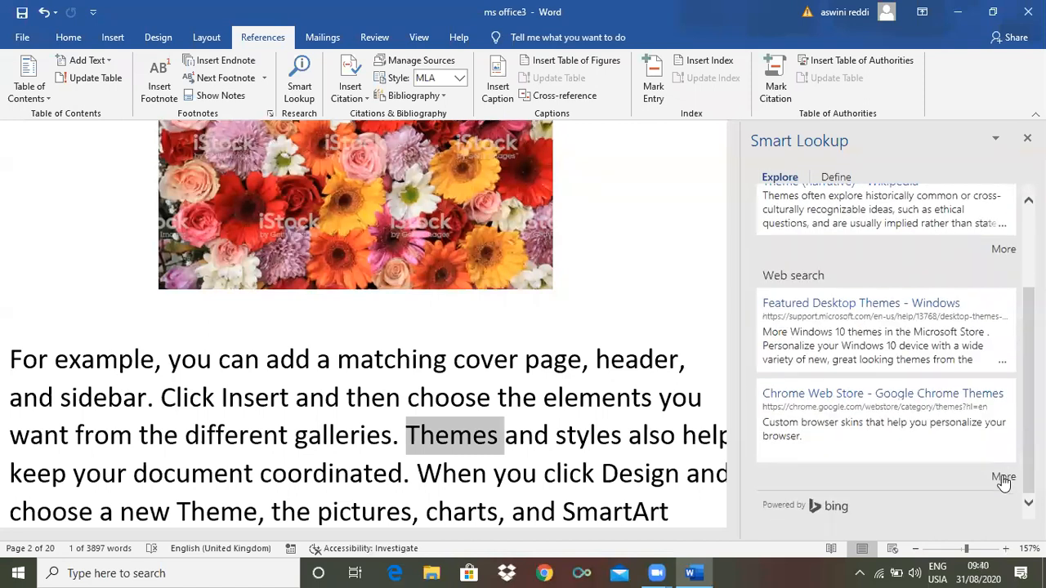
click(1004, 479)
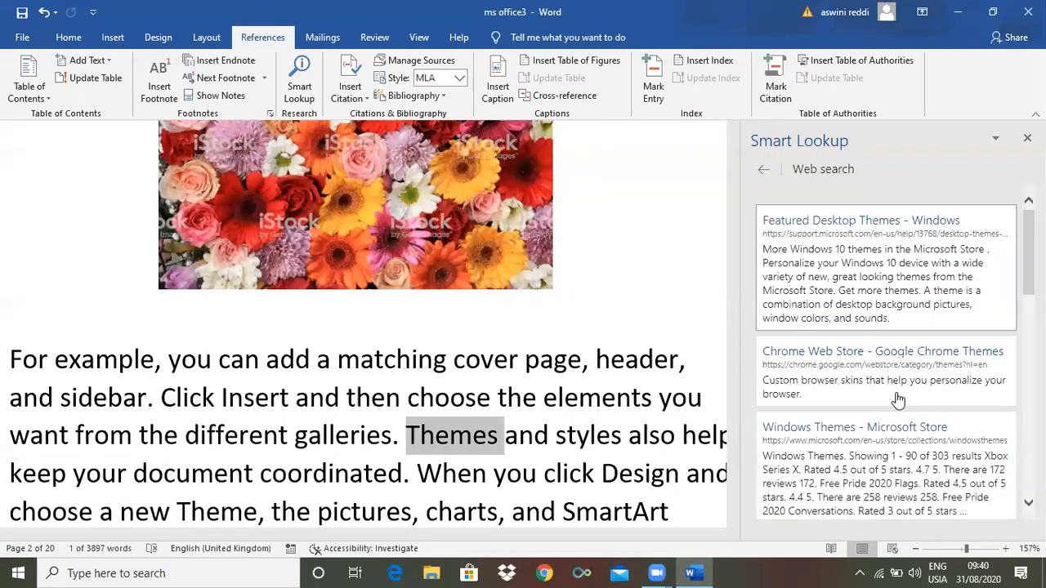
scroll(899, 399, down, 2)
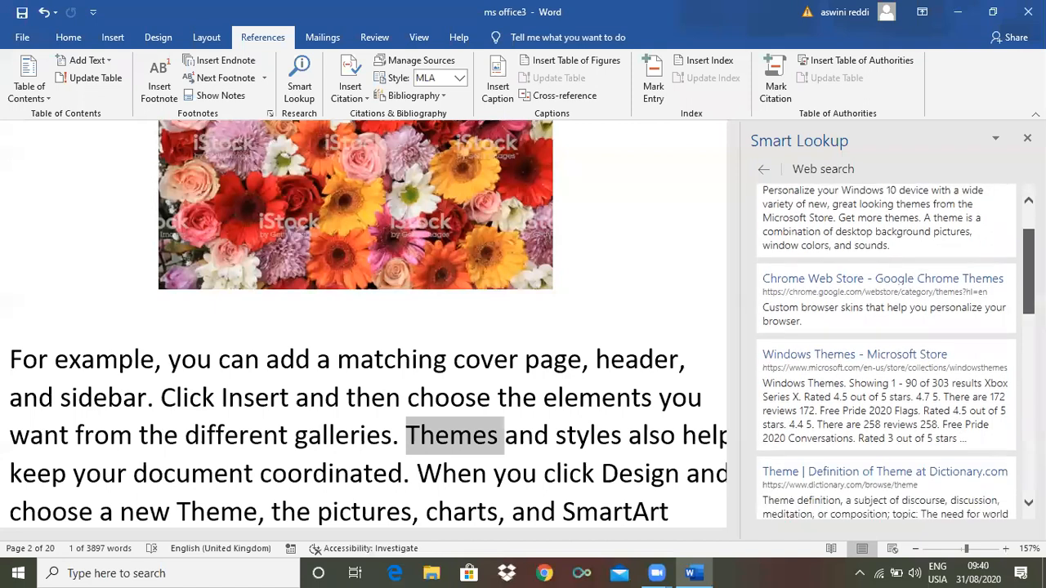
scroll(887, 352, down, 10)
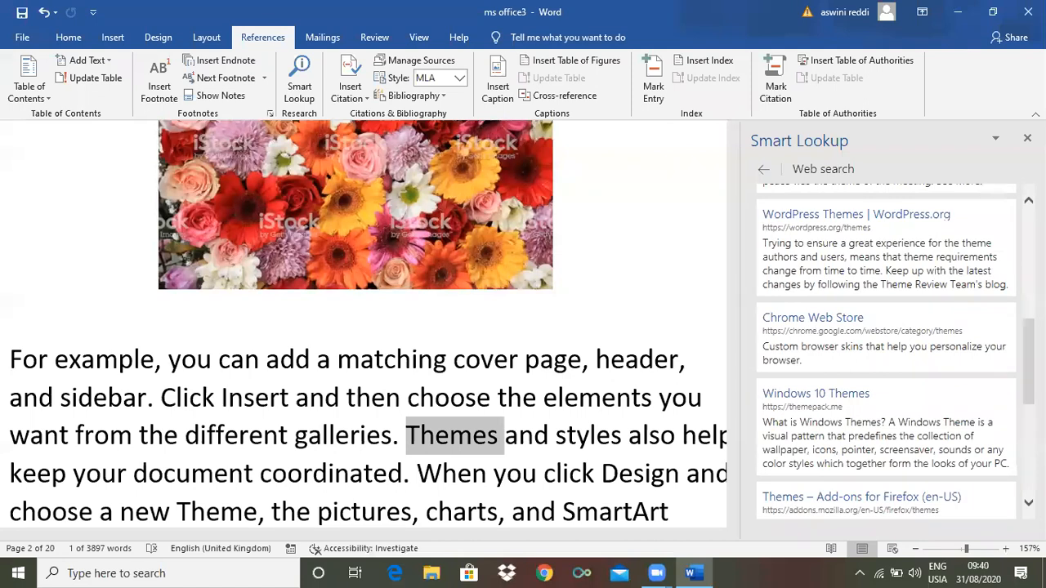
scroll(887, 352, down, 7)
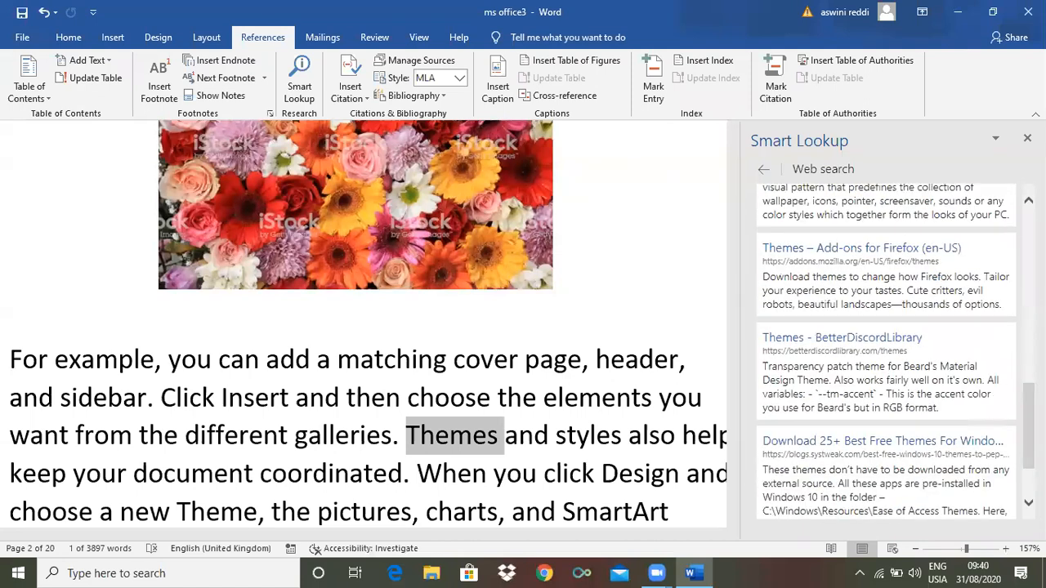
scroll(887, 351, down, 3)
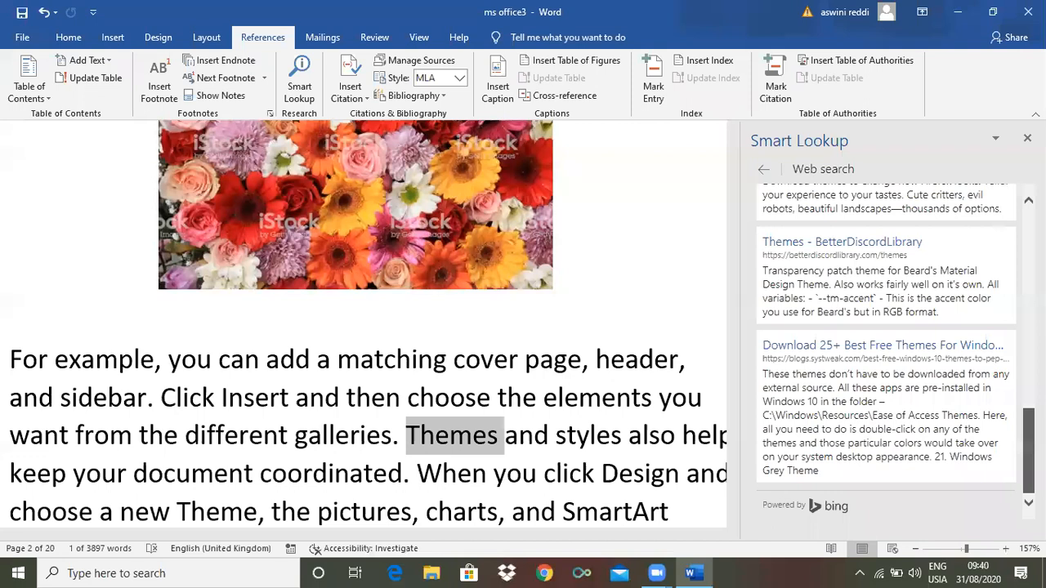
scroll(887, 351, up, 5)
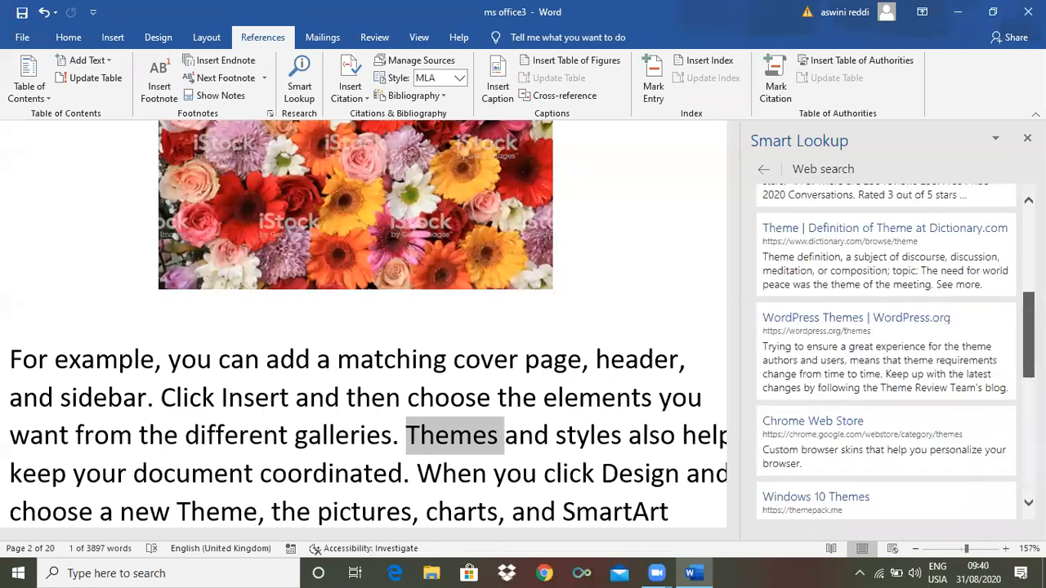
scroll(887, 352, up, 6)
scroll(886, 351, up, 2)
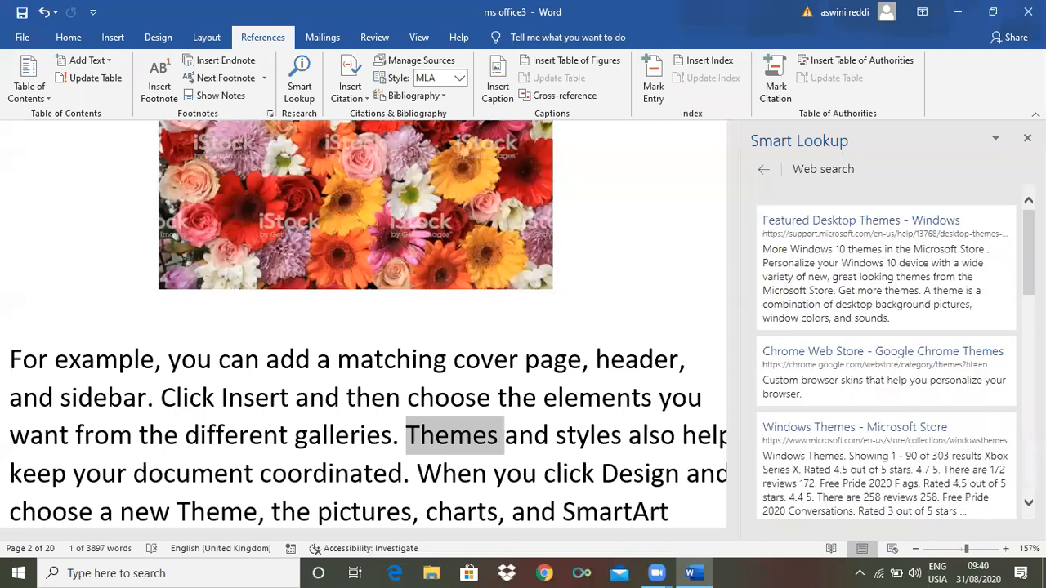
scroll(887, 351, down, 6)
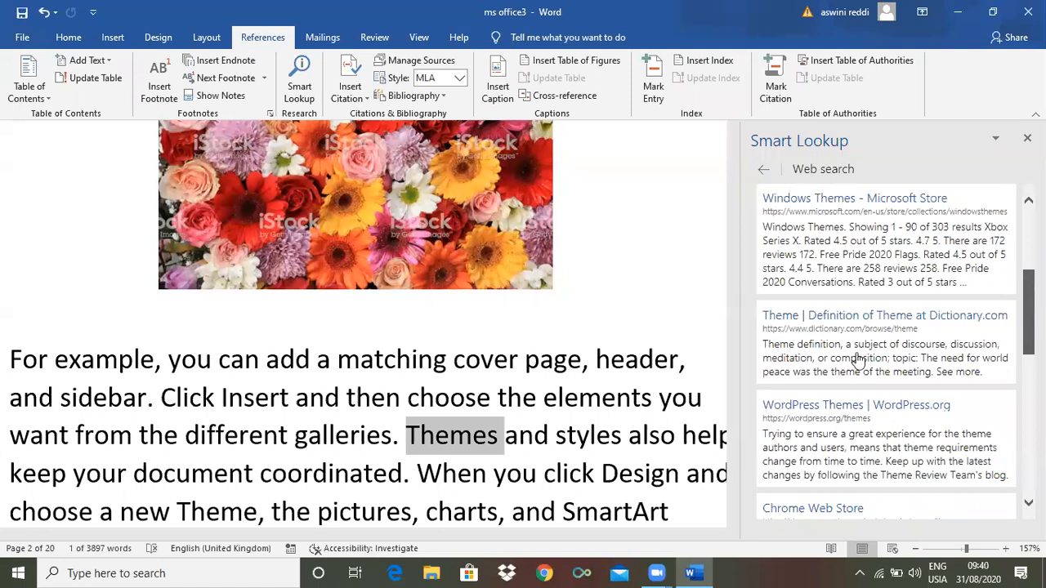
scroll(887, 351, down, 10)
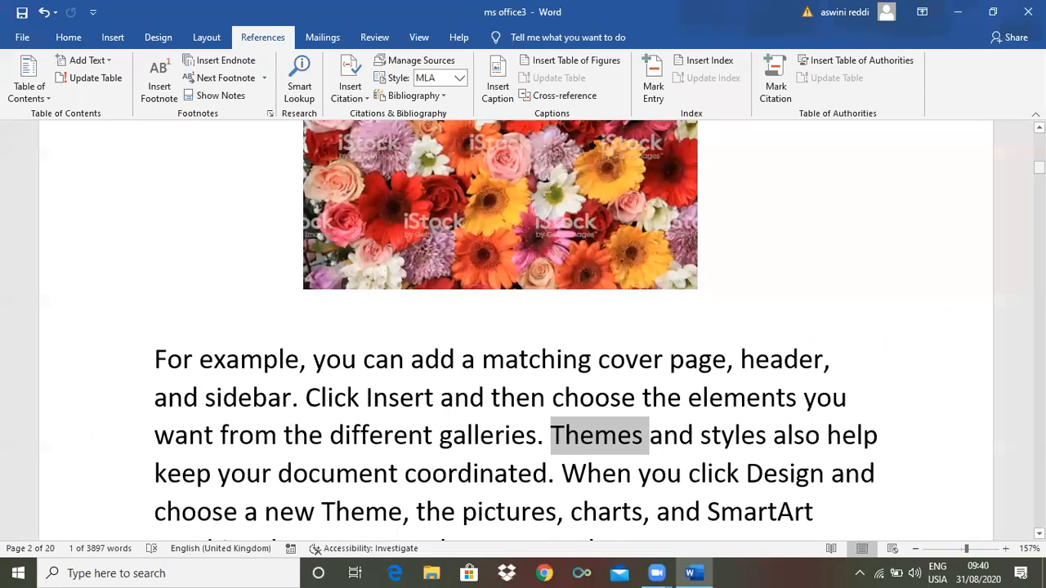
scroll(612, 511, down, 3)
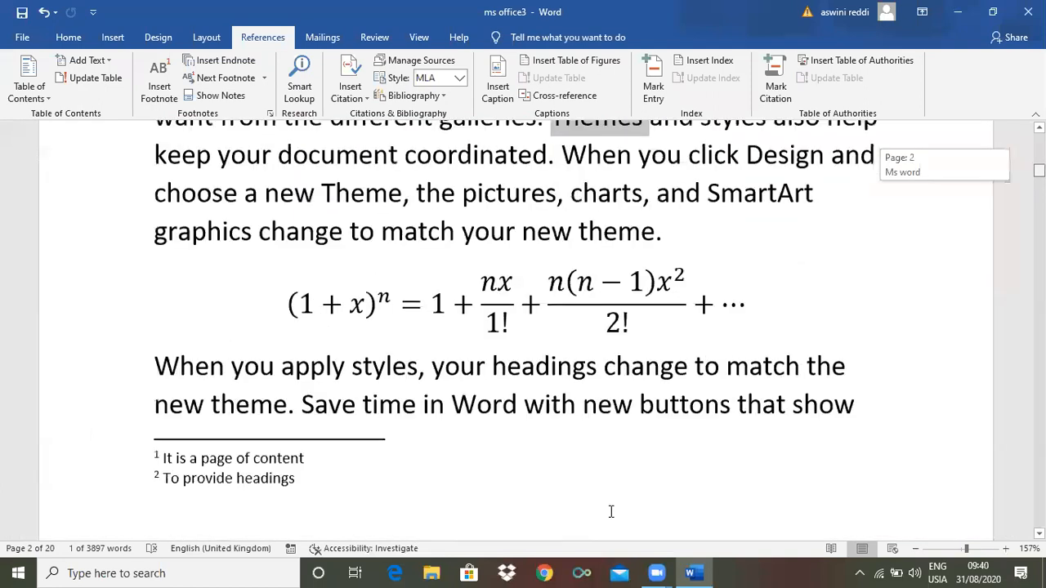
Look up the word "charts" in the paragraph below the flower picture on page 2 using Smart Lookup, and browse the results
scroll(609, 512, up, 3)
double_click(608, 503)
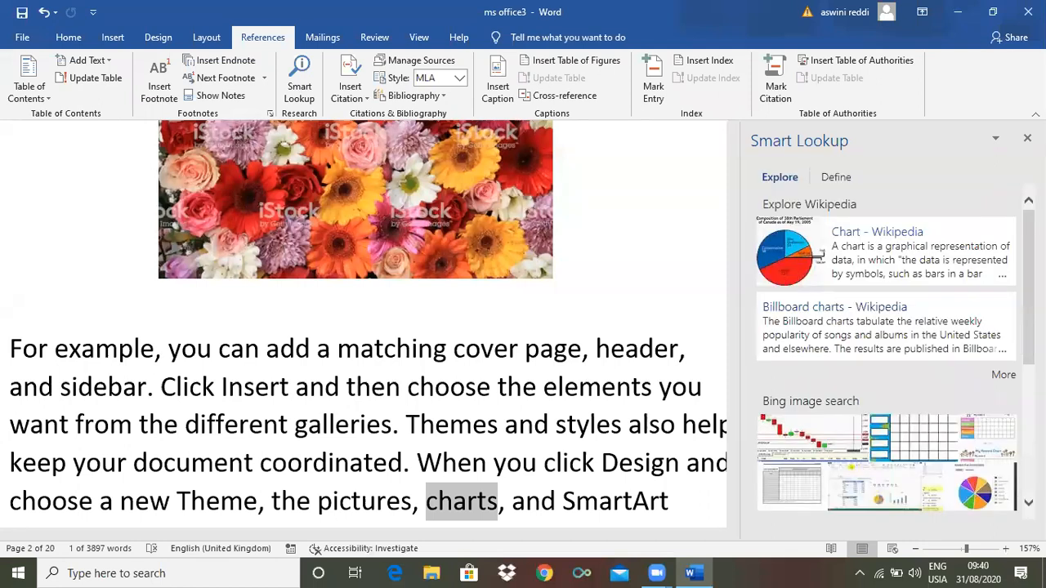
scroll(887, 349, down, 2)
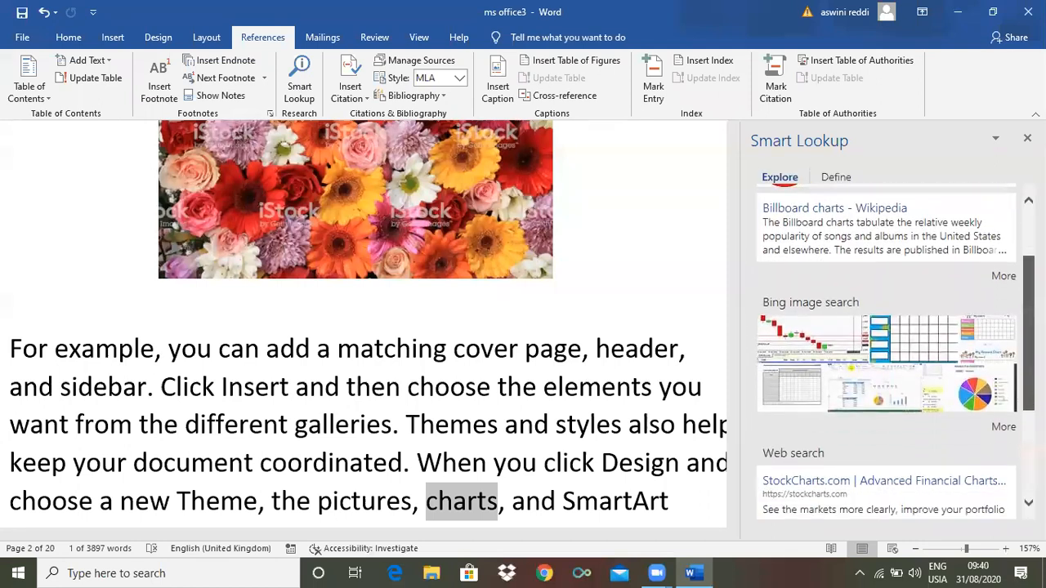
scroll(887, 351, down, 4)
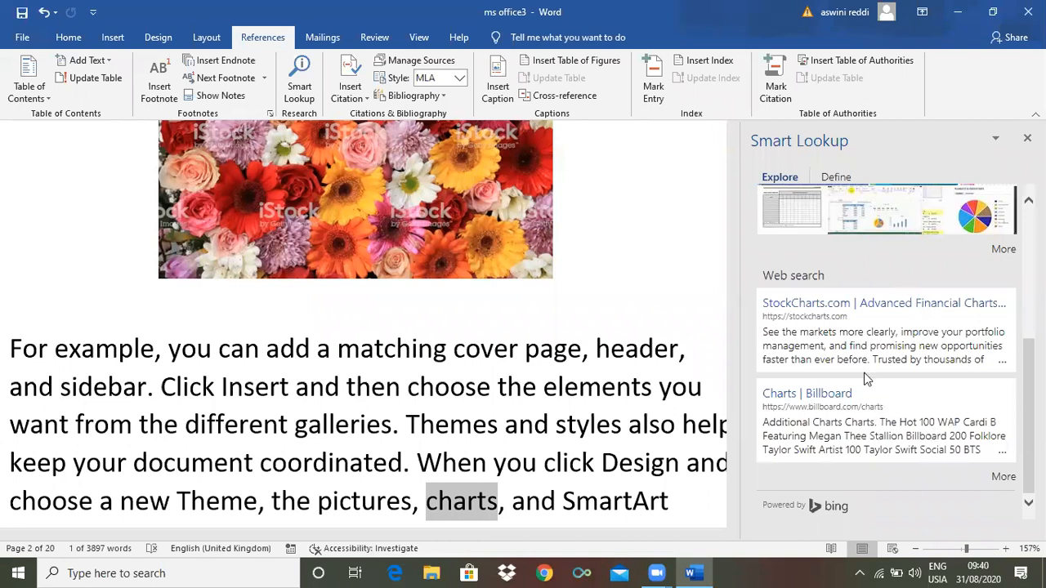
Expand the Smart Lookup web search results for "charts", look through the full list, and close the lookup
click(1004, 483)
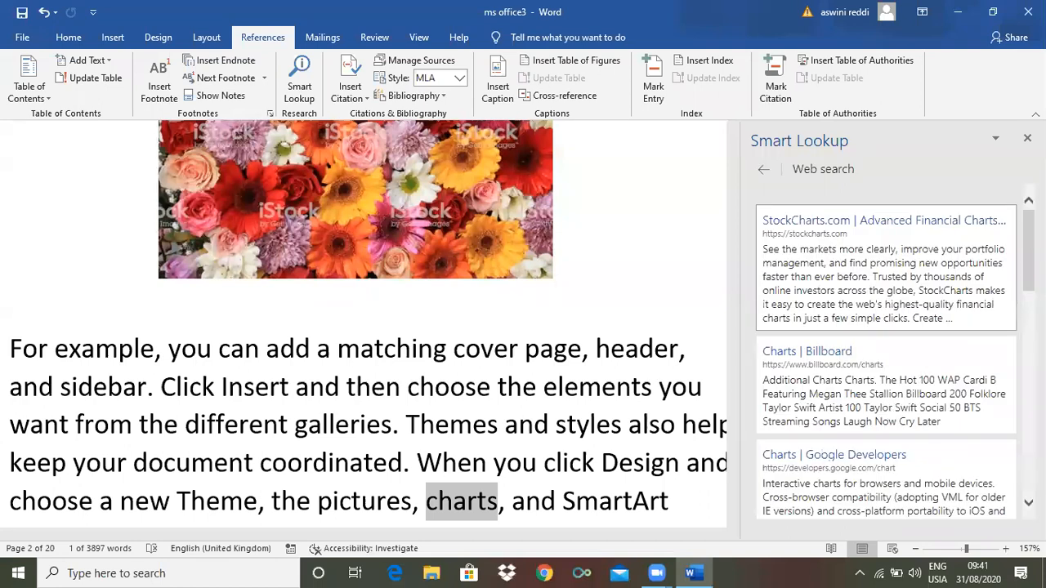
scroll(886, 351, down, 3)
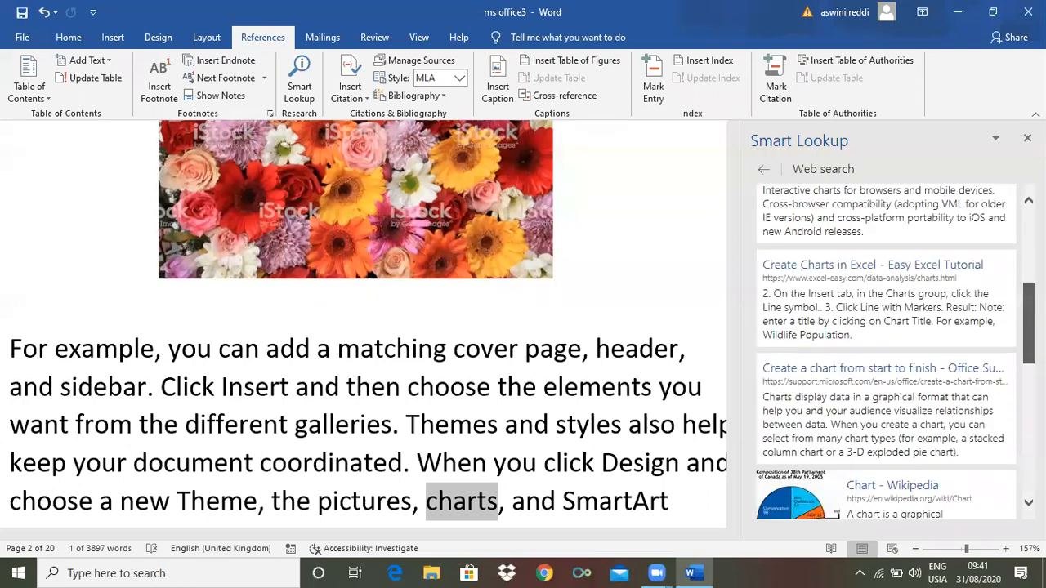
scroll(886, 351, down, 5)
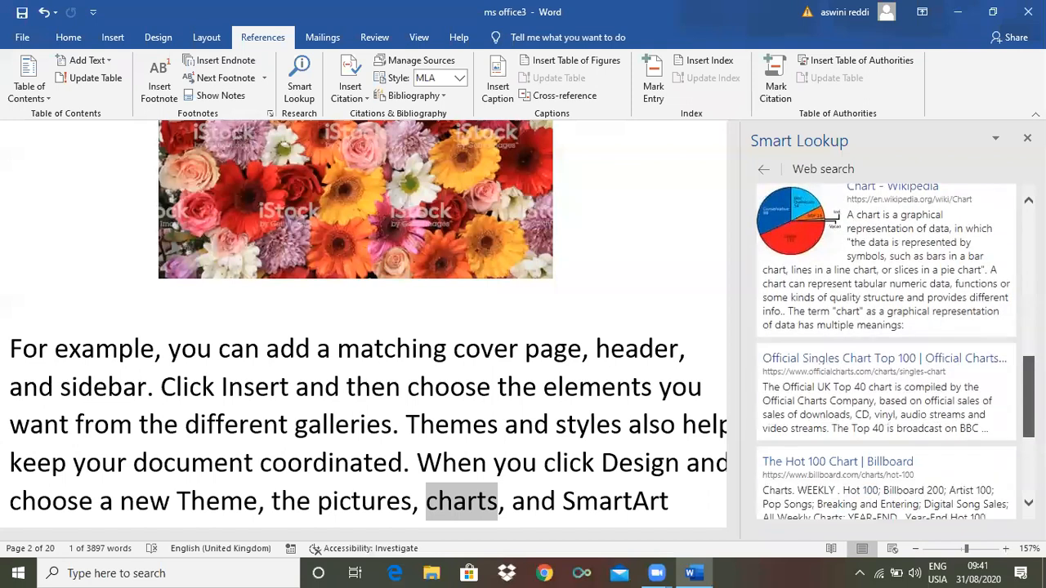
scroll(886, 351, down, 1)
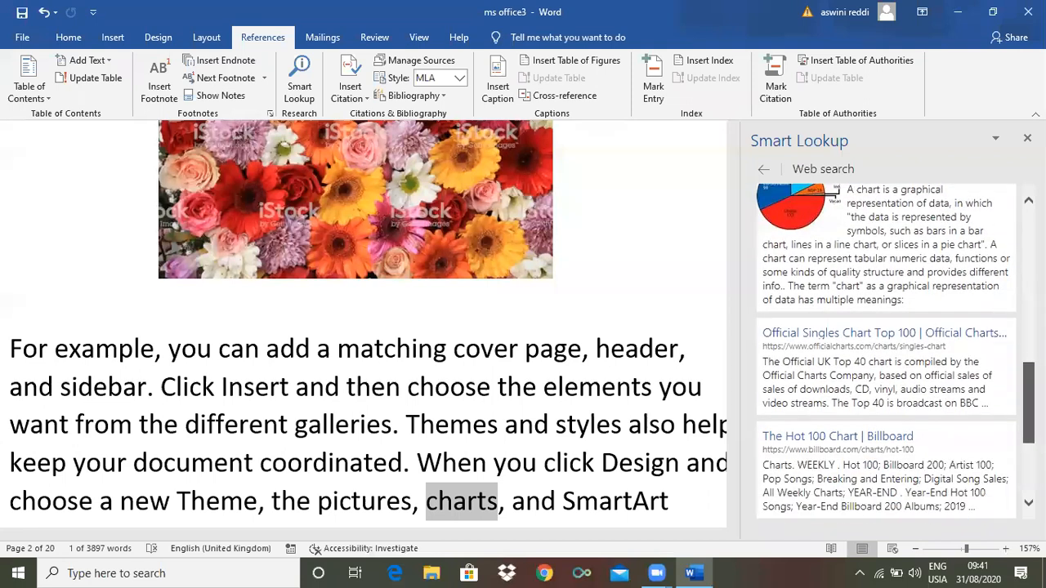
scroll(886, 352, down, 5)
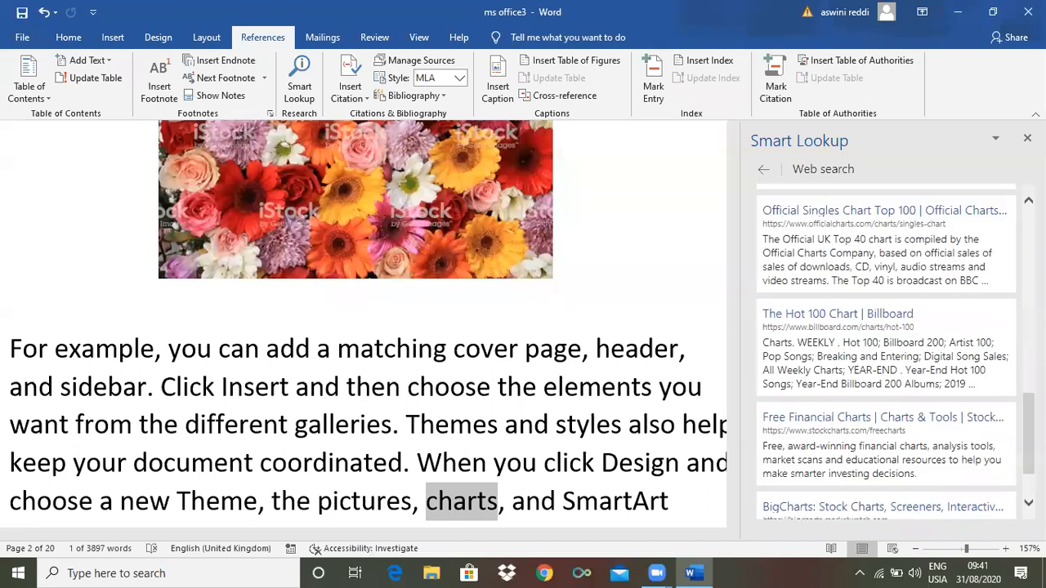
scroll(886, 351, down, 3)
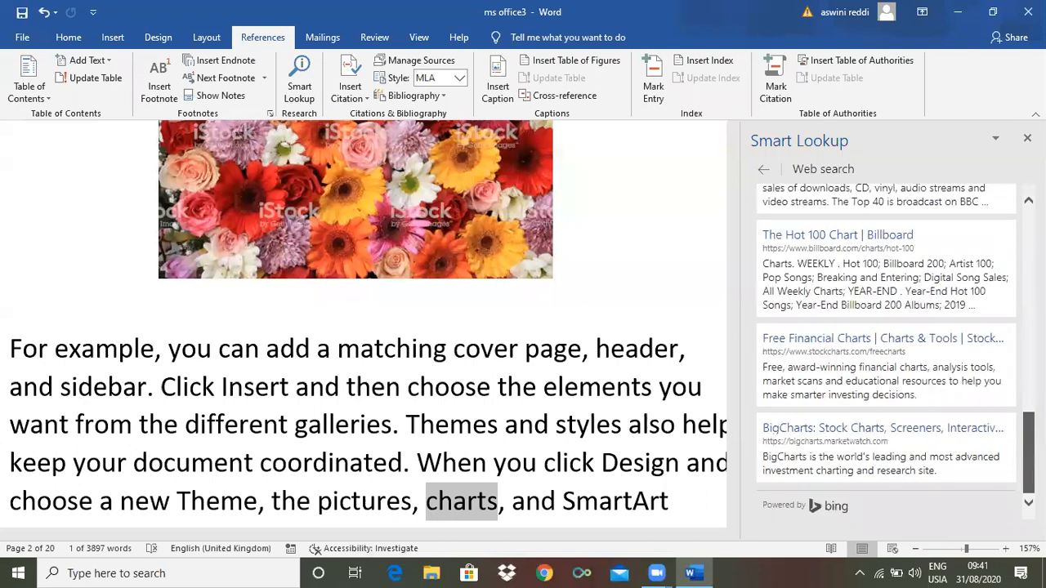
scroll(886, 352, up, 5)
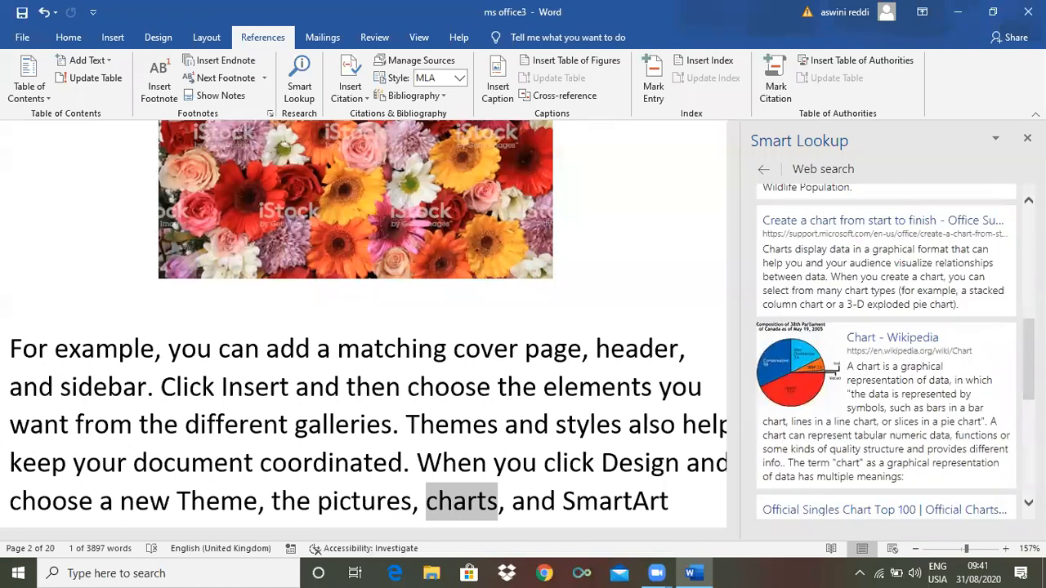
scroll(886, 351, up, 5)
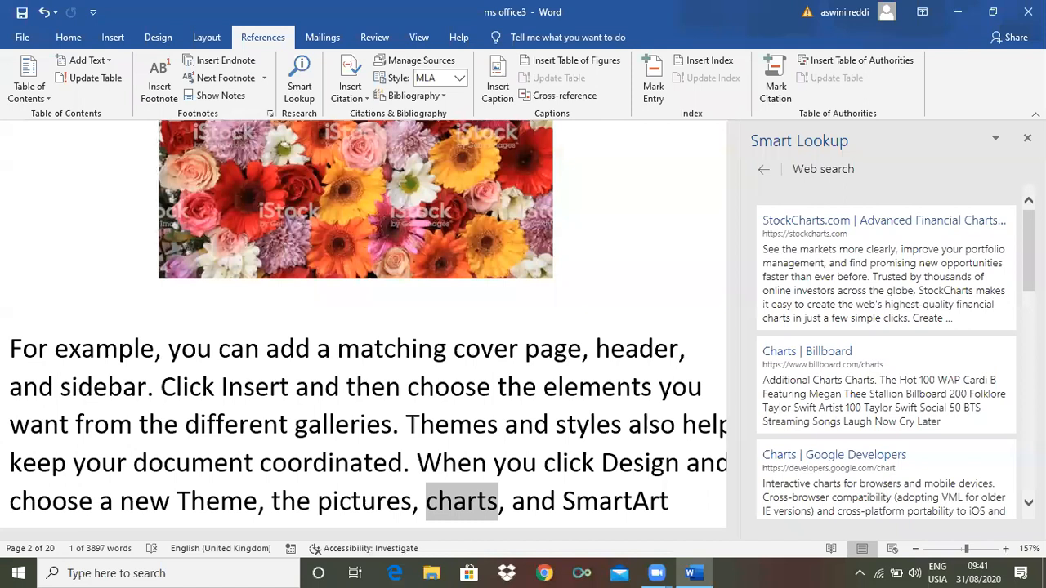
click(1027, 138)
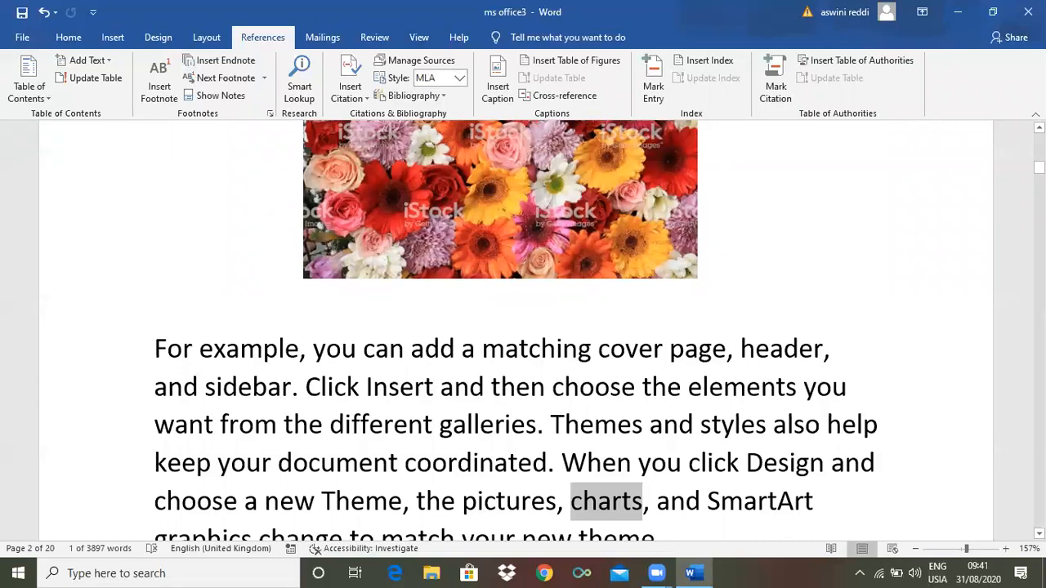
Go to the endnotes on the last page and place the cursor after "Pictures/shapes"
drag(1039, 168, 1040, 522)
scroll(517, 330, down, 2)
scroll(516, 330, down, 10)
click(642, 511)
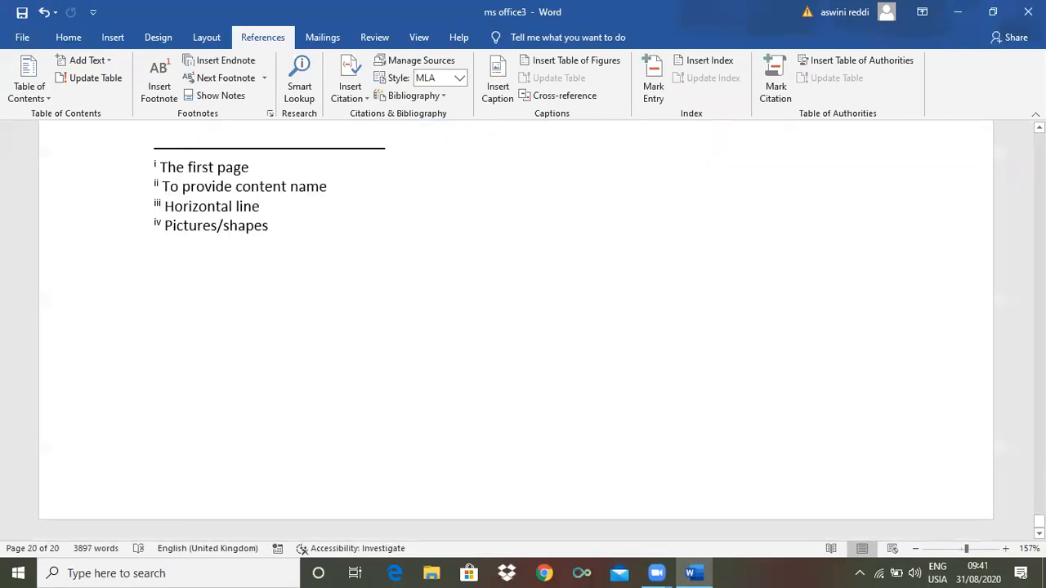
scroll(517, 331, up, 3)
scroll(516, 330, down, 3)
click(269, 227)
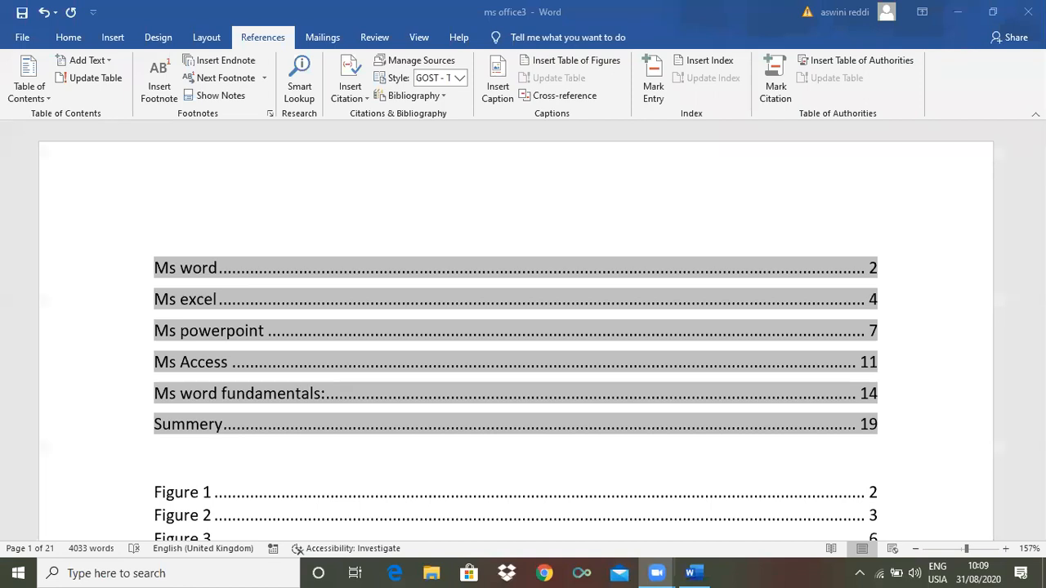
Review the table of contents and the lists of figures, equations and tables on page 1, and return to page 2
drag(1040, 139, 1040, 169)
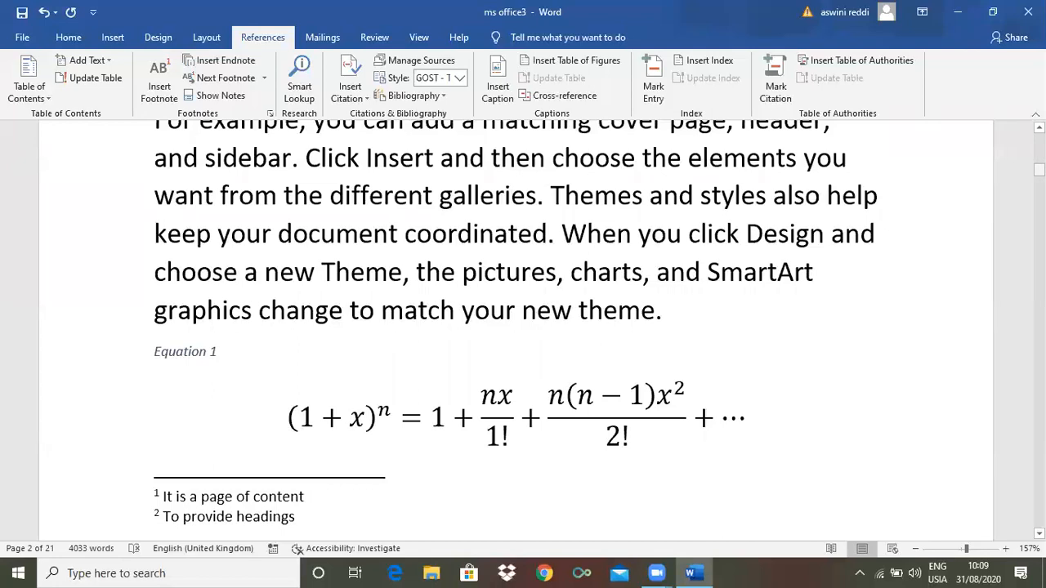
drag(1039, 170, 1040, 145)
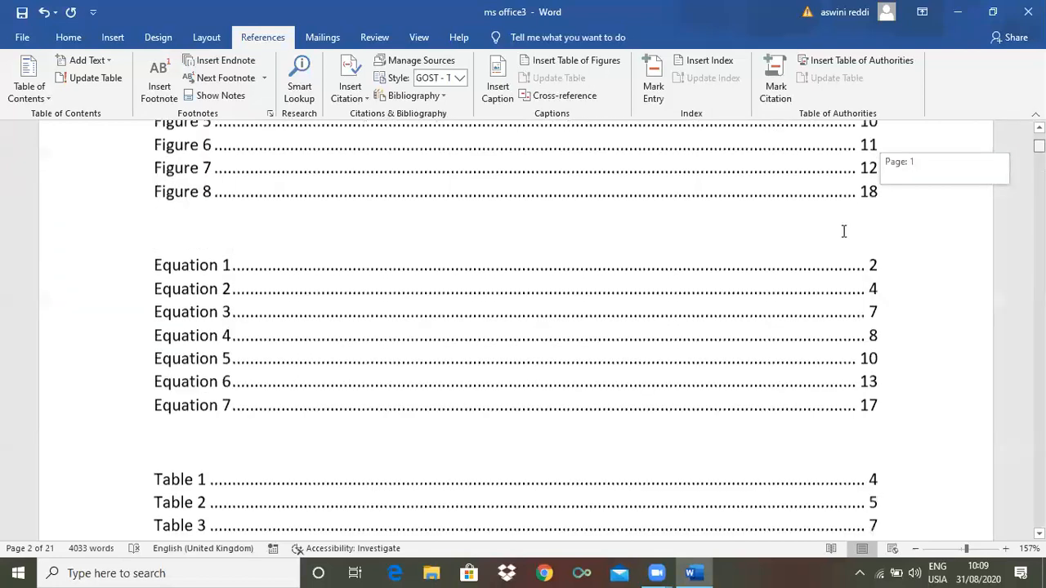
scroll(962, 314, up, 3)
scroll(962, 314, up, 1)
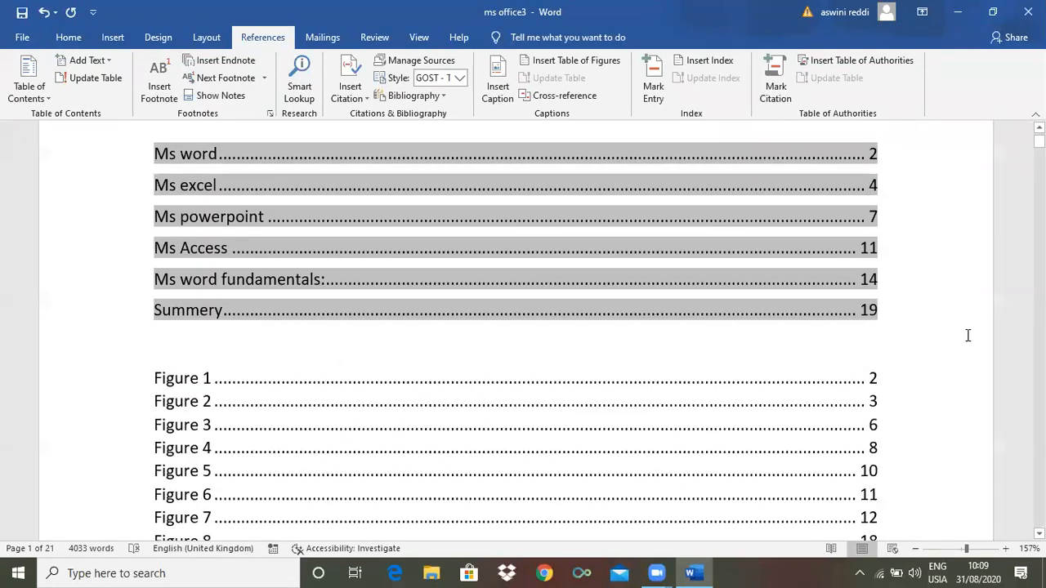
click(696, 342)
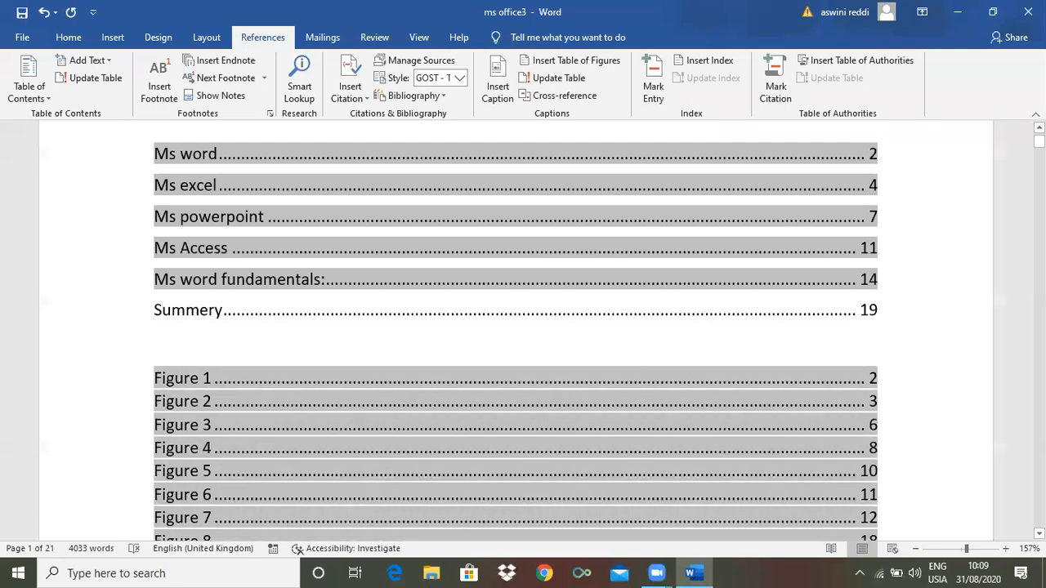
drag(1040, 141, 1039, 142)
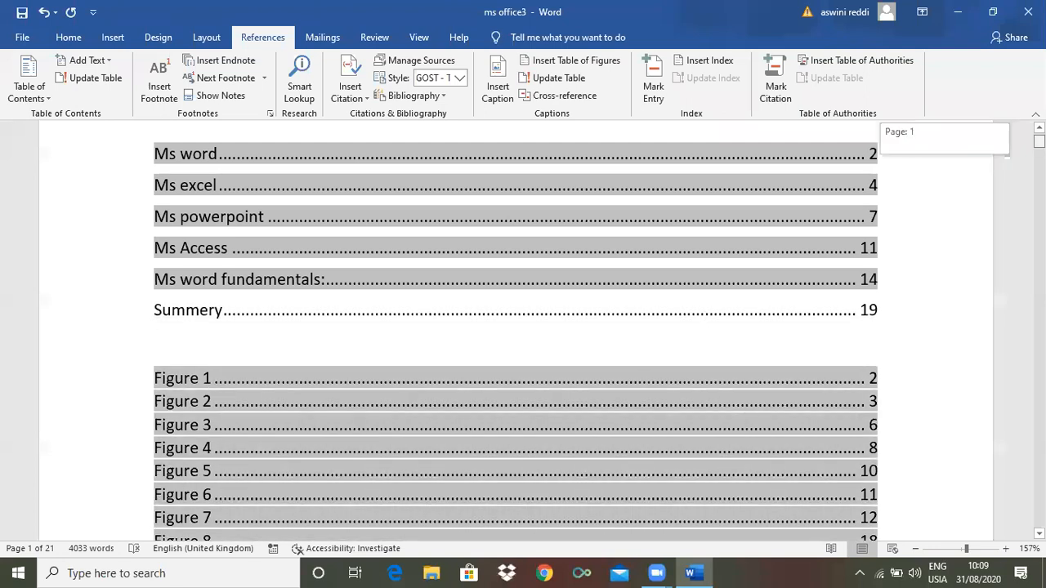
scroll(843, 341, down, 10)
click(773, 428)
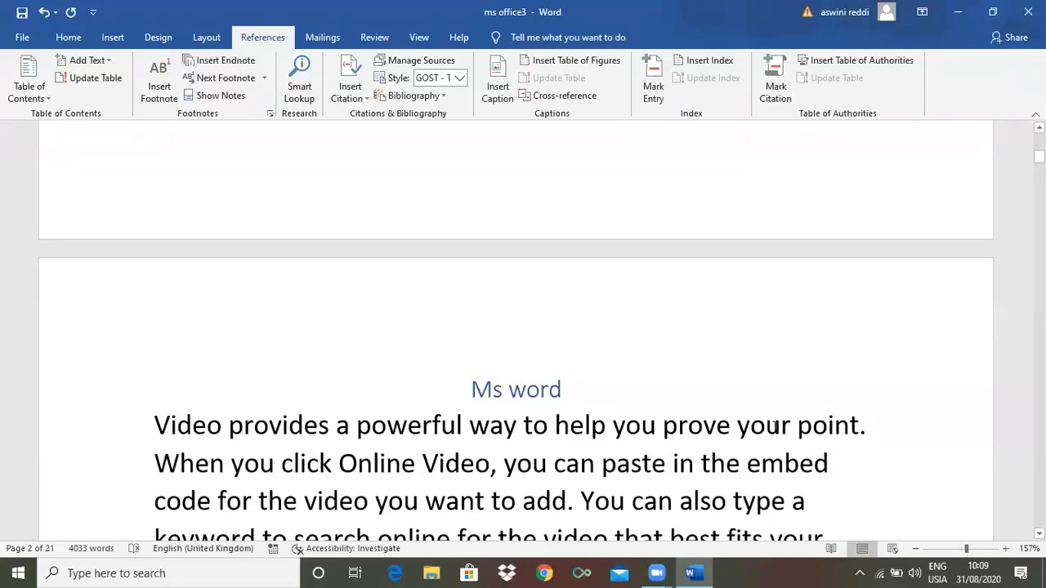
scroll(773, 427, up, 8)
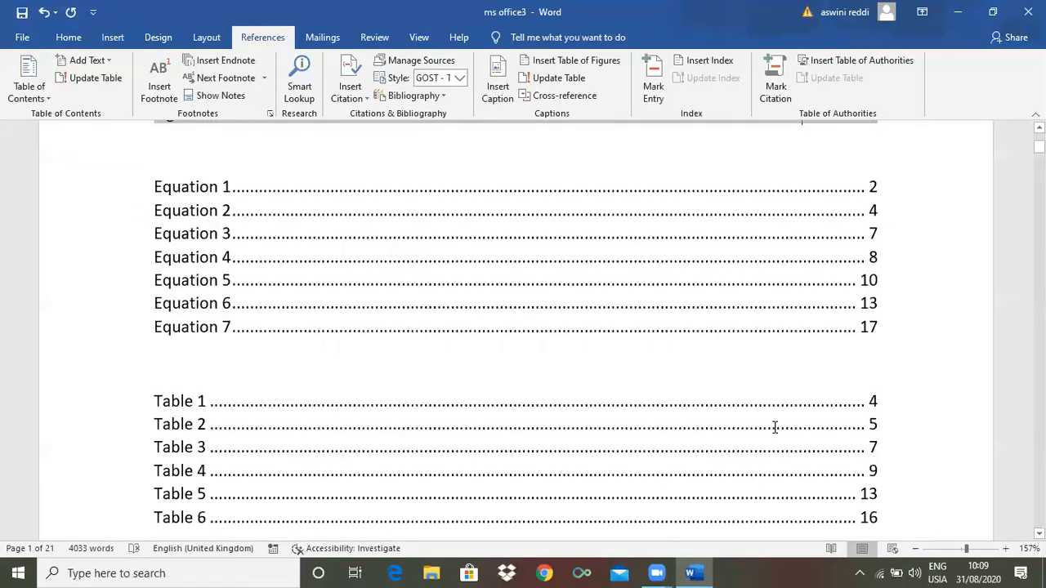
scroll(775, 427, up, 5)
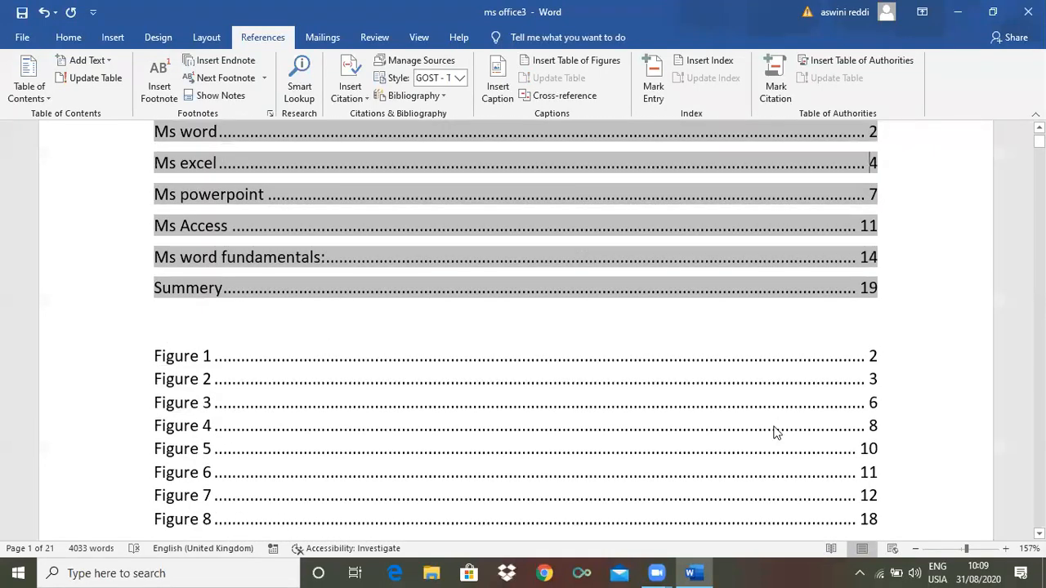
scroll(774, 432, down, 10)
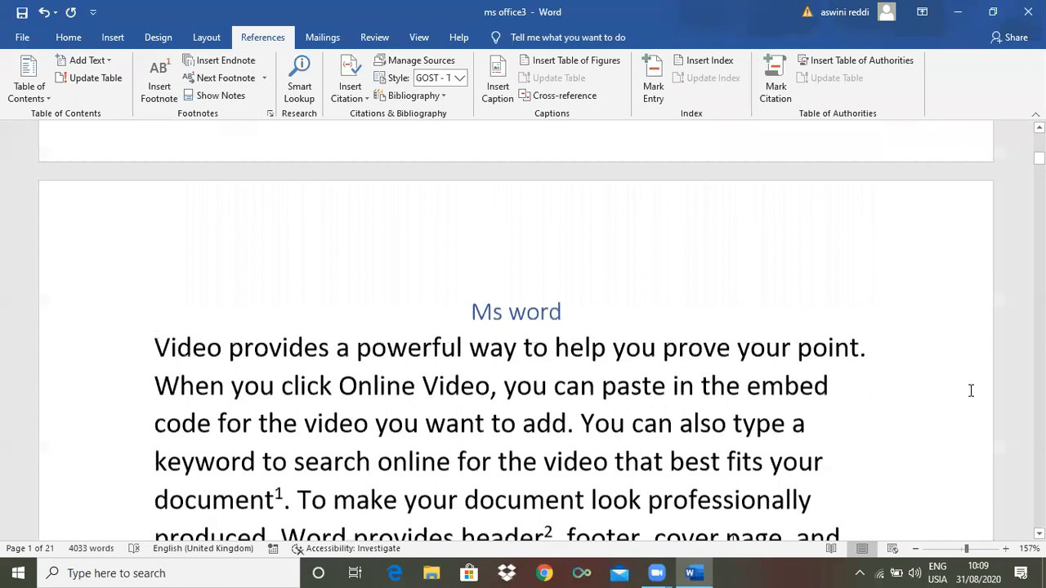
scroll(996, 490, down, 3)
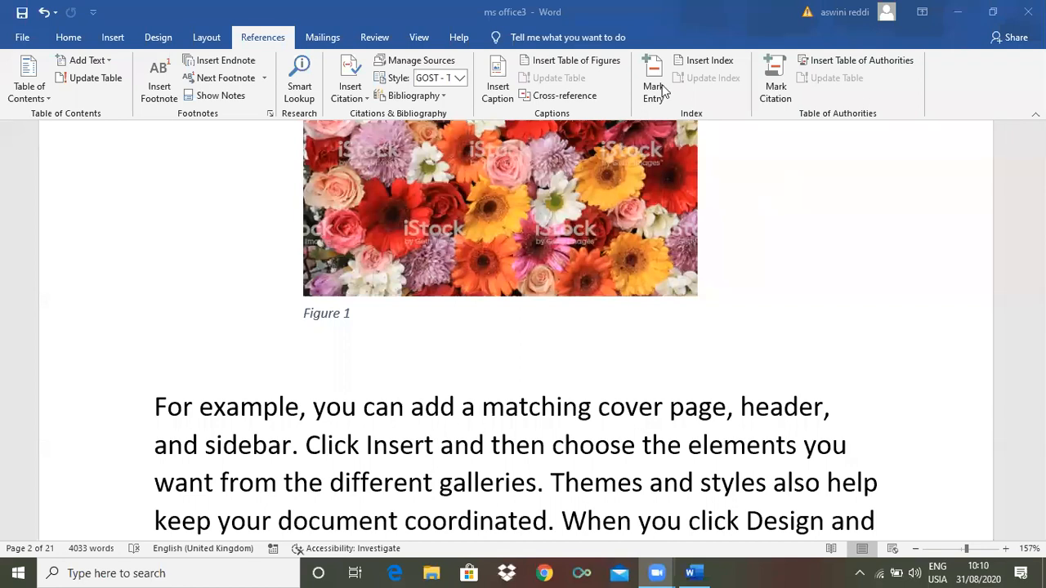
Mark all occurrences of the word "online" from the first paragraph under the "Ms word" heading as index entries
mouse_move(1039, 158)
mouse_down()
mouse_move(1040, 146)
mouse_move(1040, 160)
mouse_up()
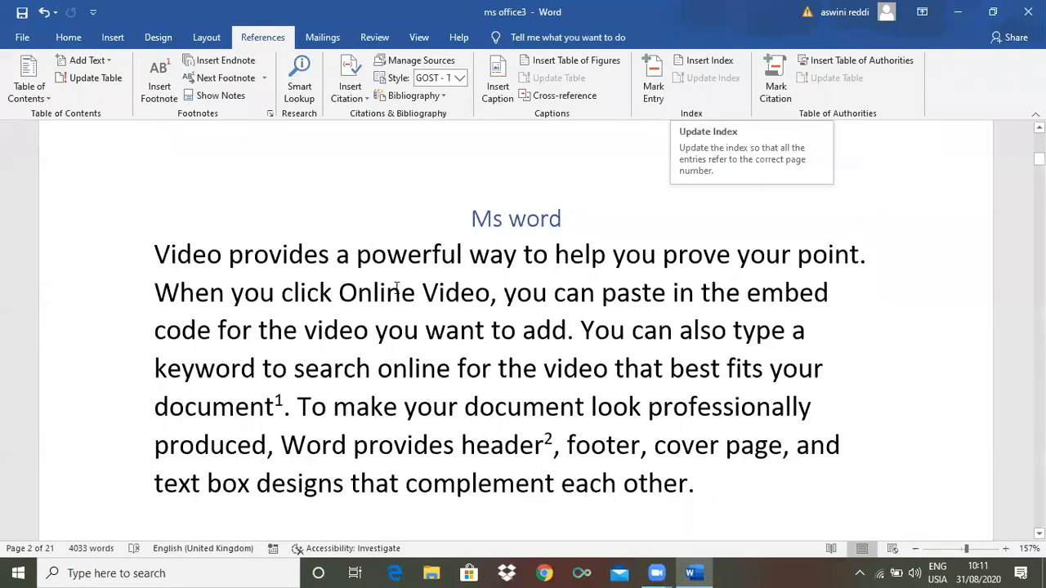
double_click(426, 372)
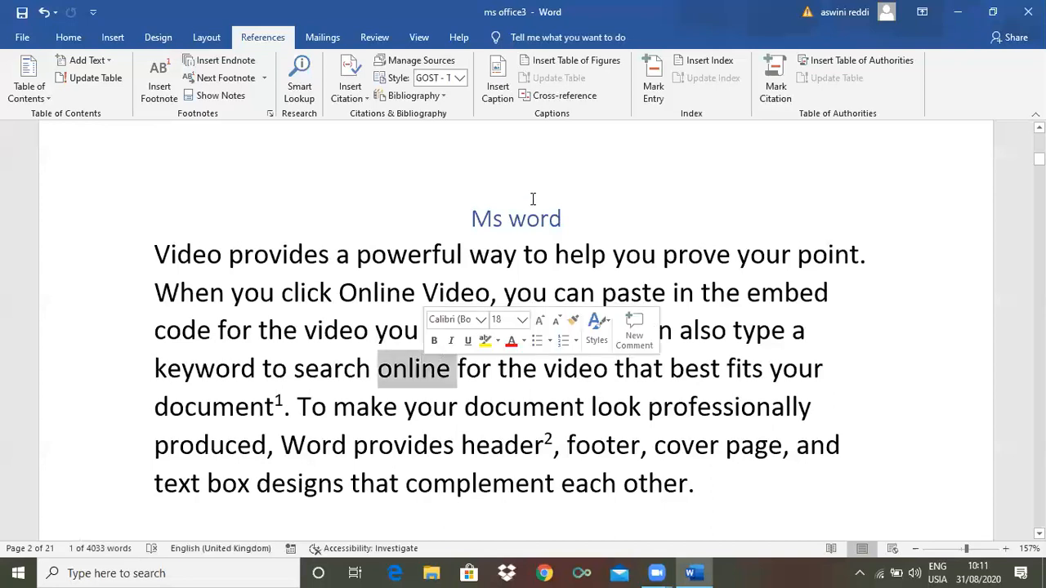
click(661, 95)
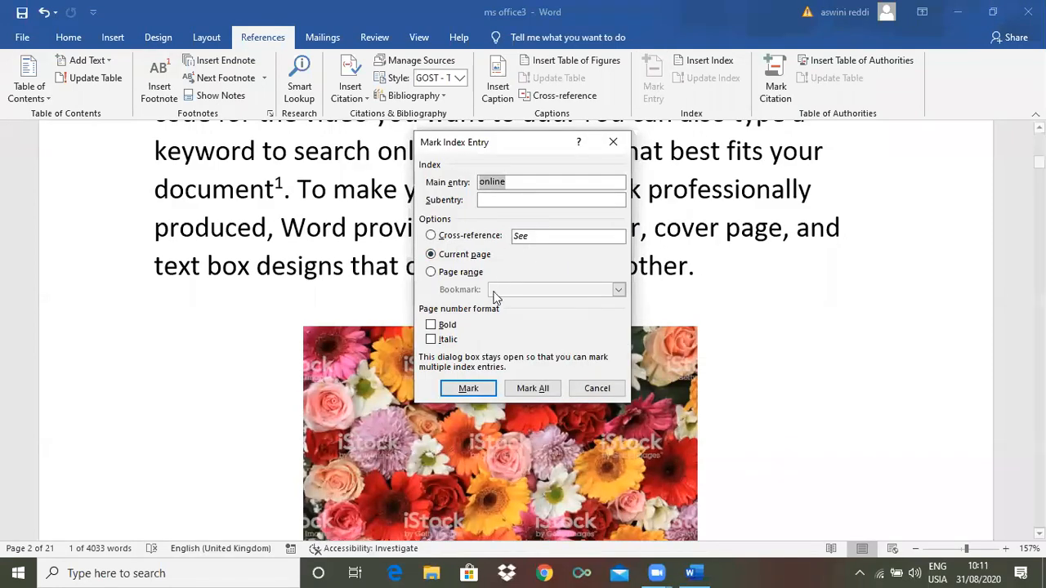
click(533, 389)
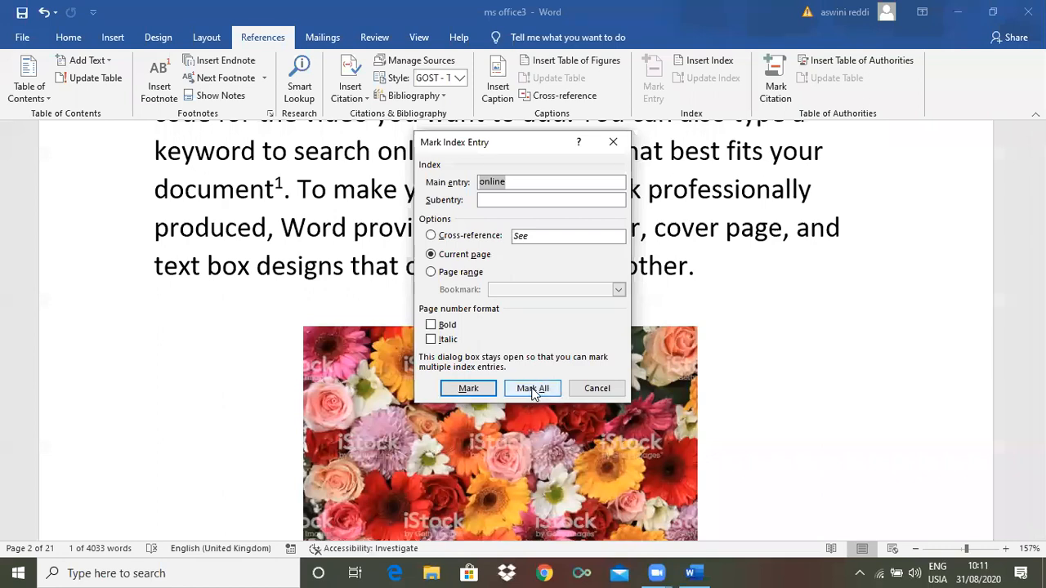
click(614, 143)
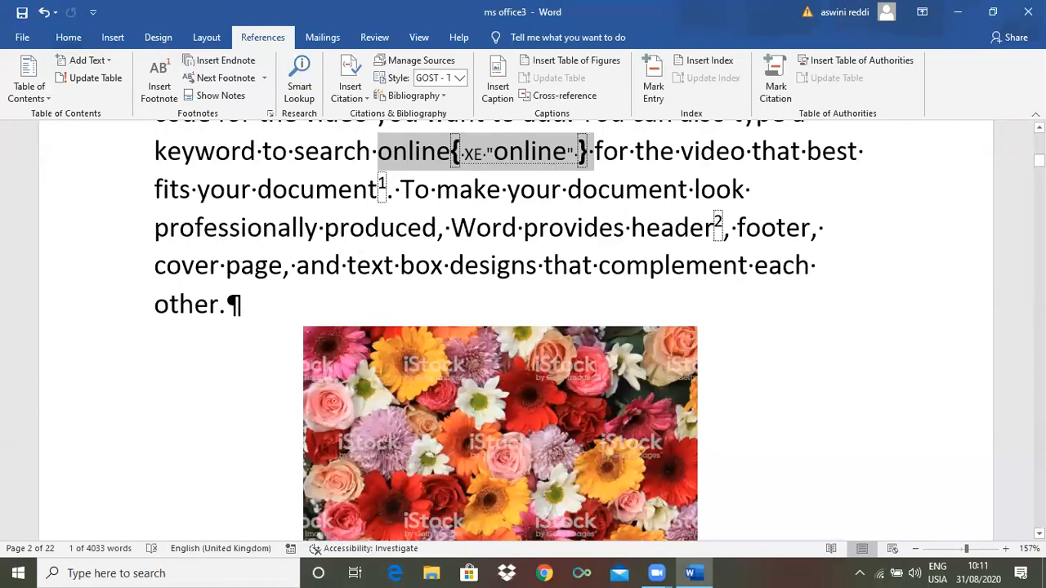
Hide the formatting marks and index field codes in the document
mouse_move(1039, 160)
mouse_down()
mouse_move(1039, 170)
mouse_move(1039, 155)
mouse_up()
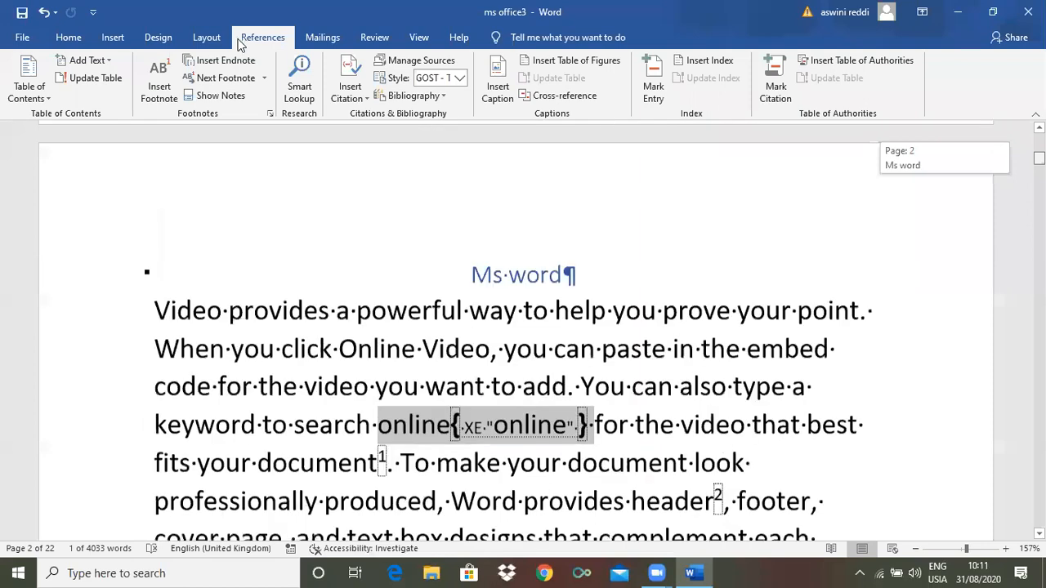
click(69, 38)
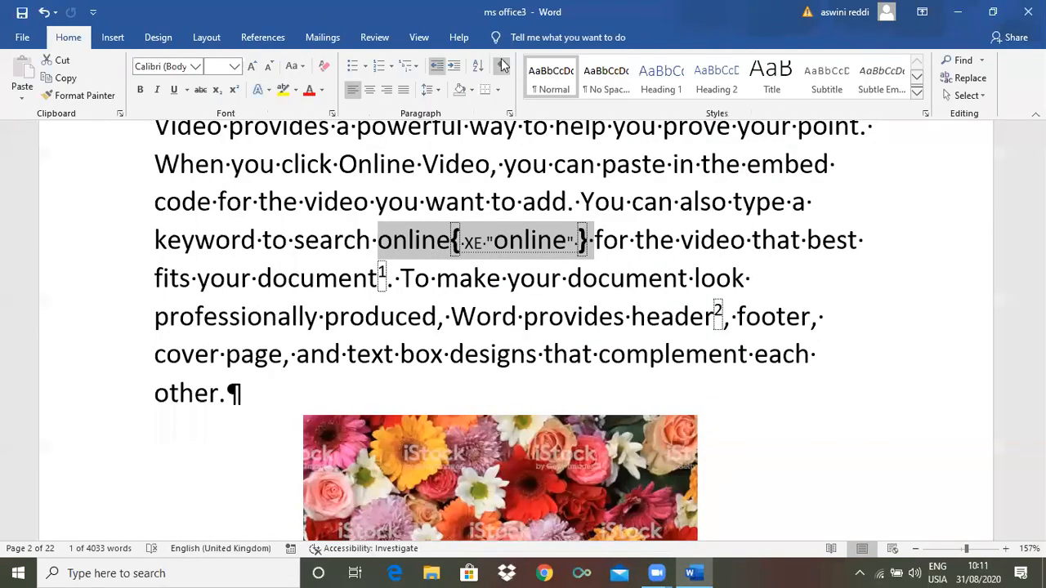
click(502, 72)
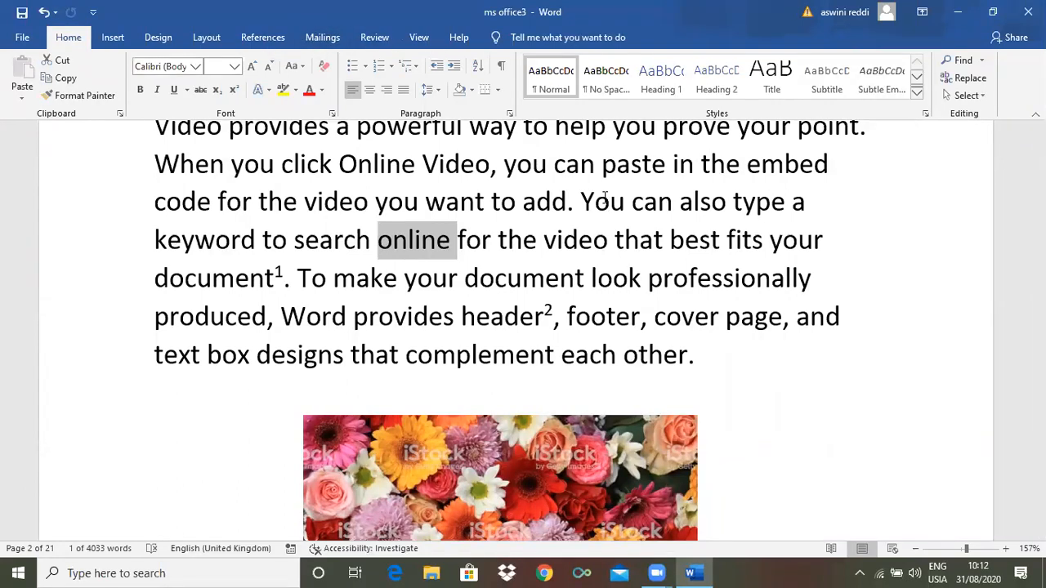
Mark the word "styles" in the paragraph above Equation 1 on page 2 as an index entry, and hide the formatting marks
key(alt+s)
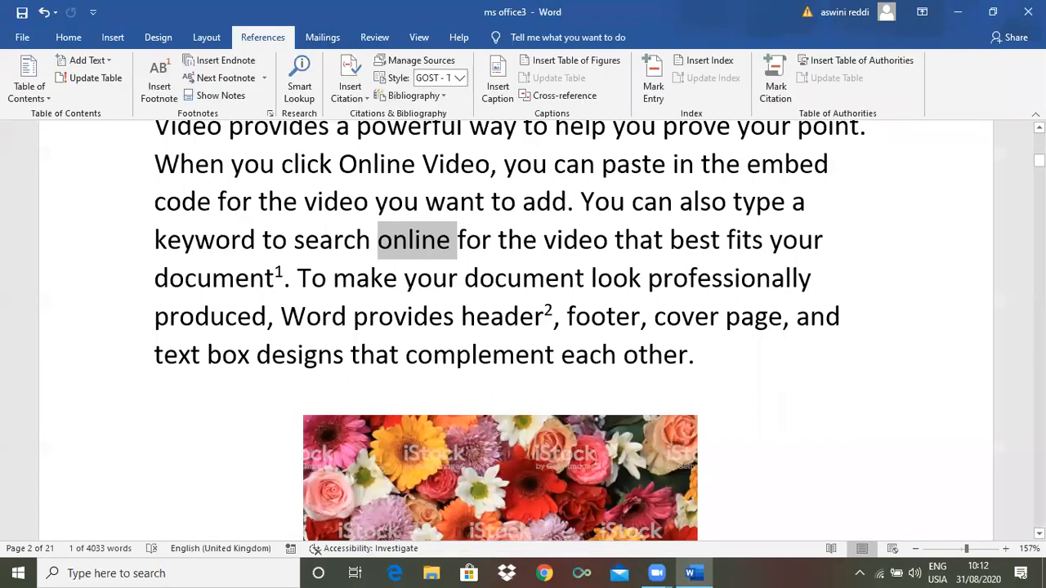
scroll(630, 204, down, 10)
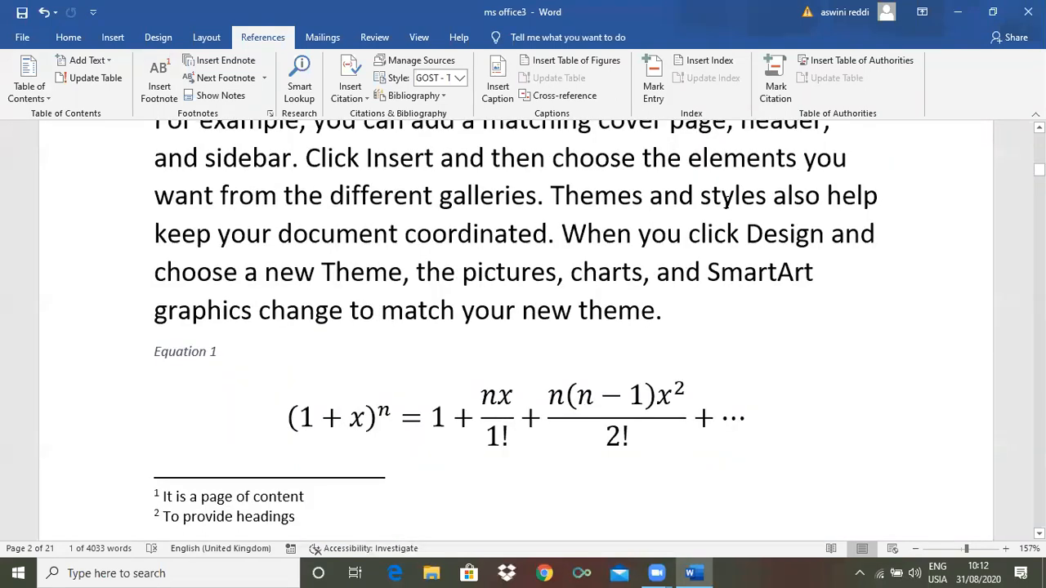
double_click(726, 208)
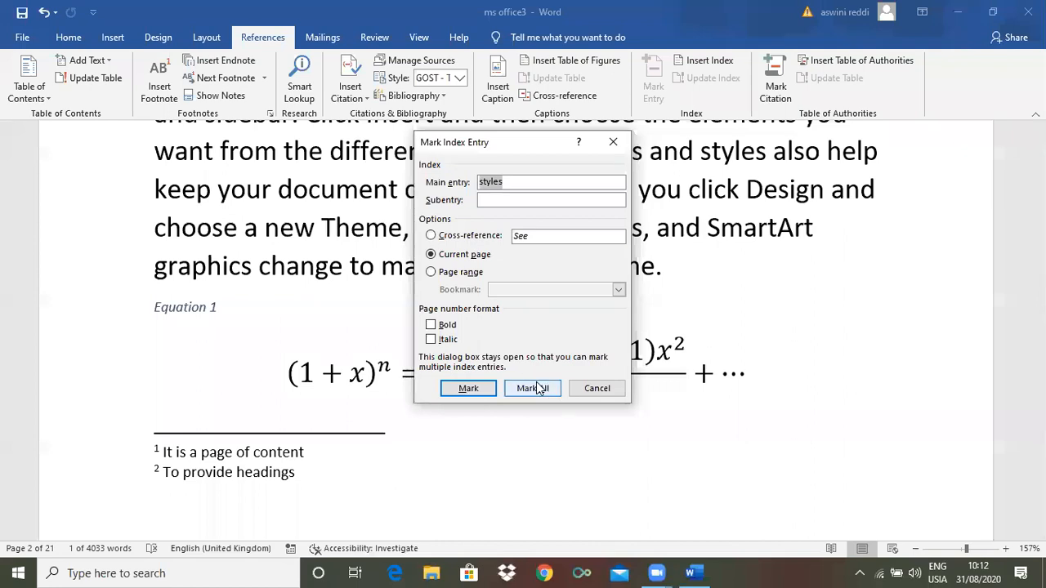
click(468, 389)
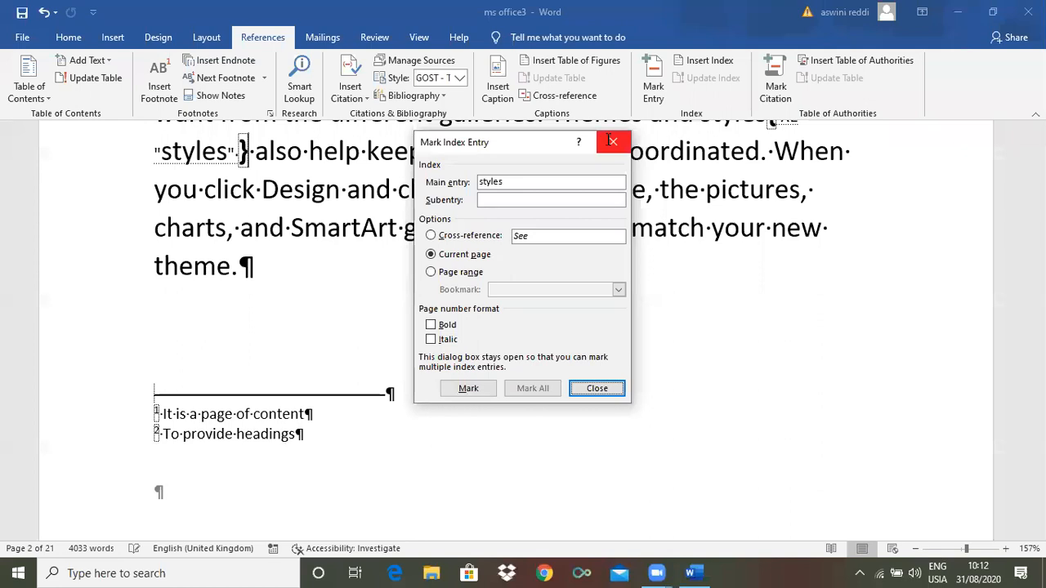
click(612, 144)
click(68, 39)
click(502, 66)
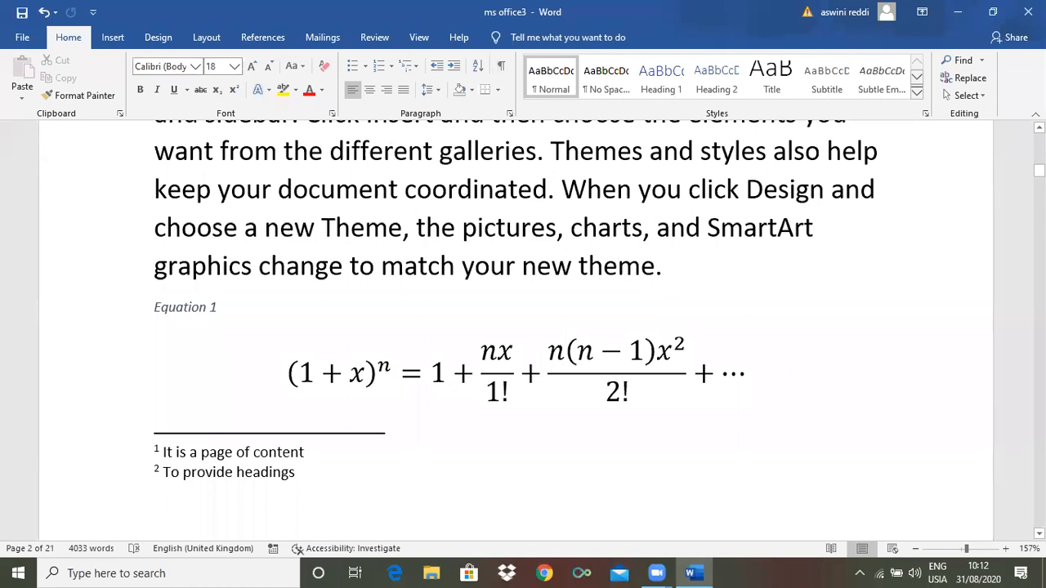
Mark all occurrences of "complement" from the paragraph below Figure 2 on page 3 as index entries, and hide the formatting marks
drag(1039, 170, 1039, 187)
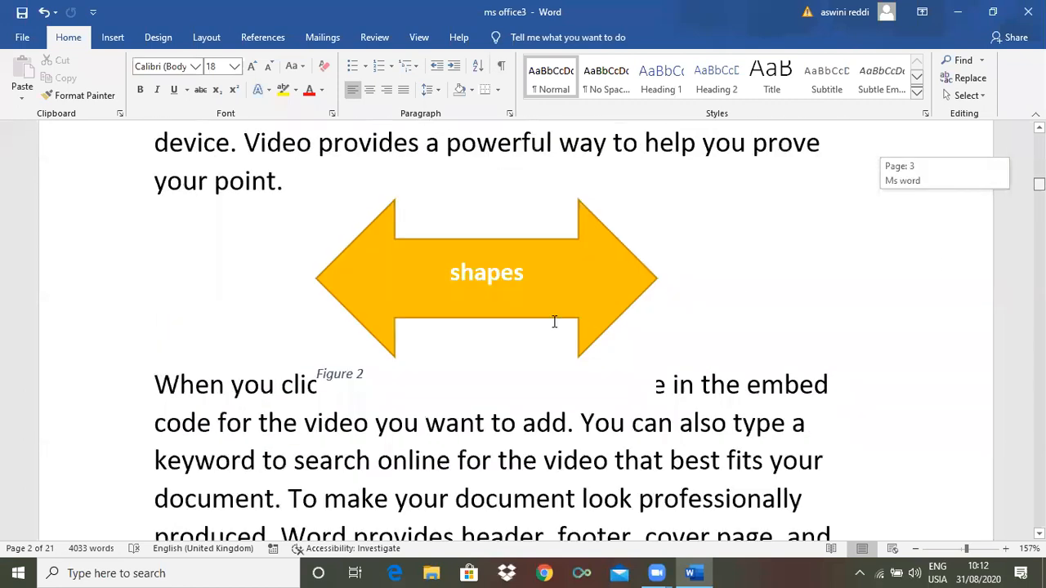
scroll(770, 309, down, 2)
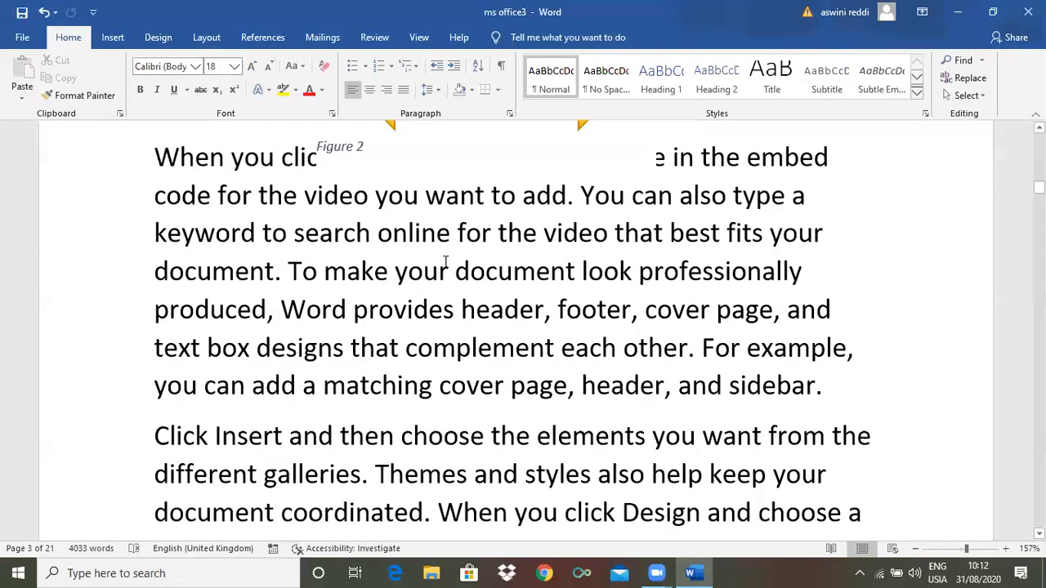
double_click(479, 348)
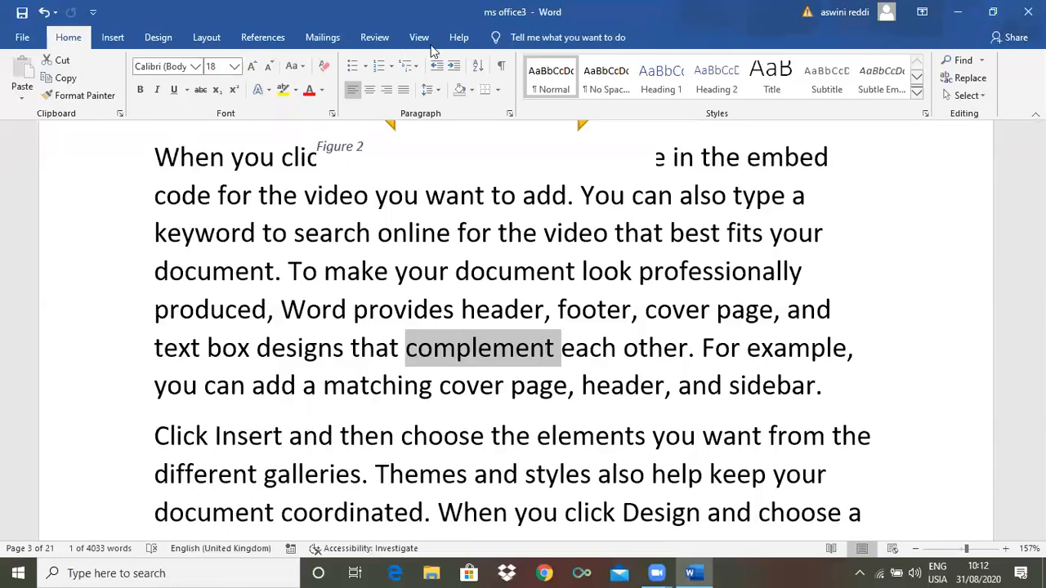
click(262, 37)
click(646, 79)
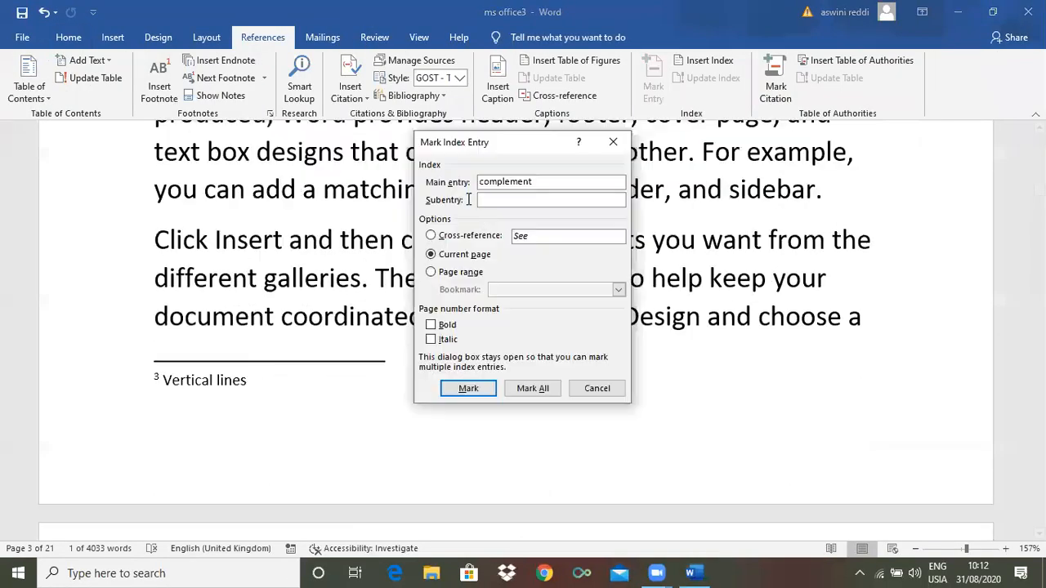
click(532, 389)
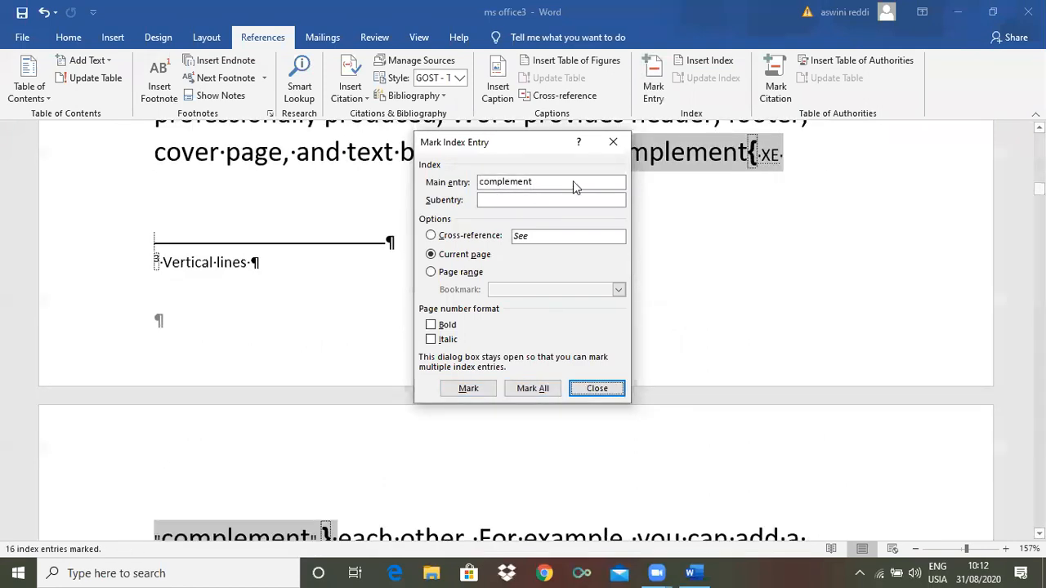
click(614, 143)
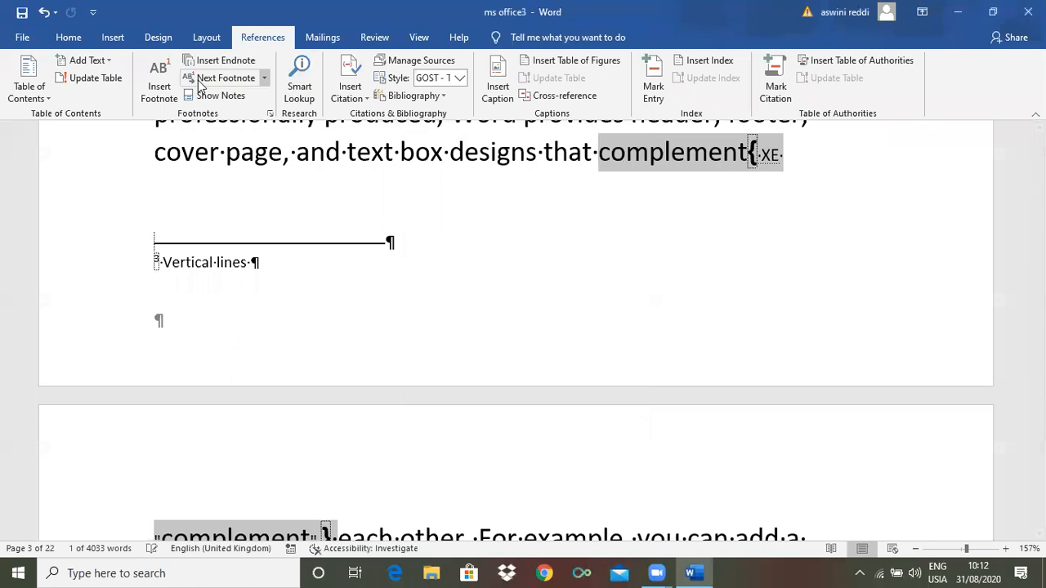
click(70, 41)
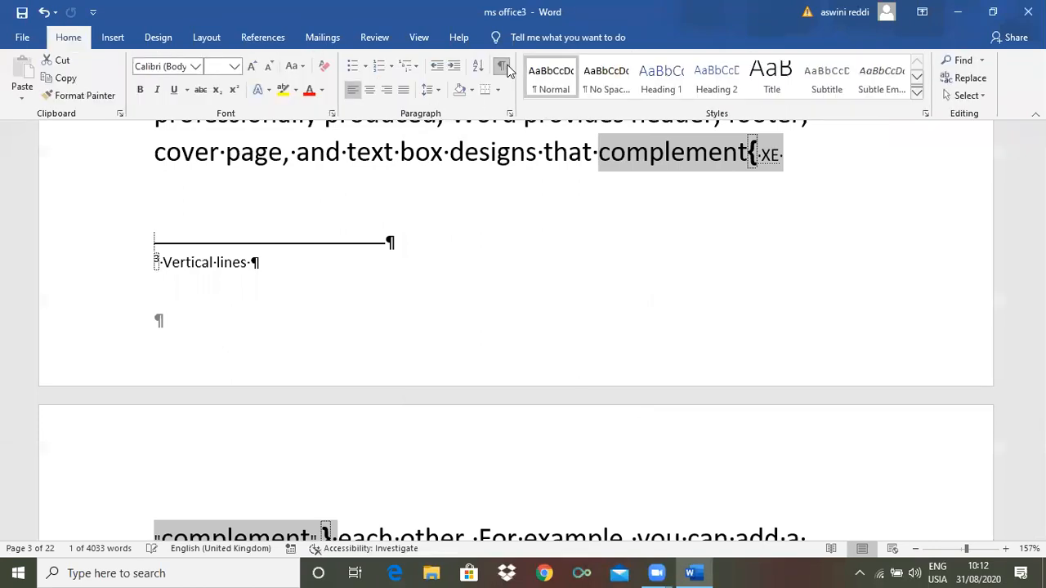
click(505, 67)
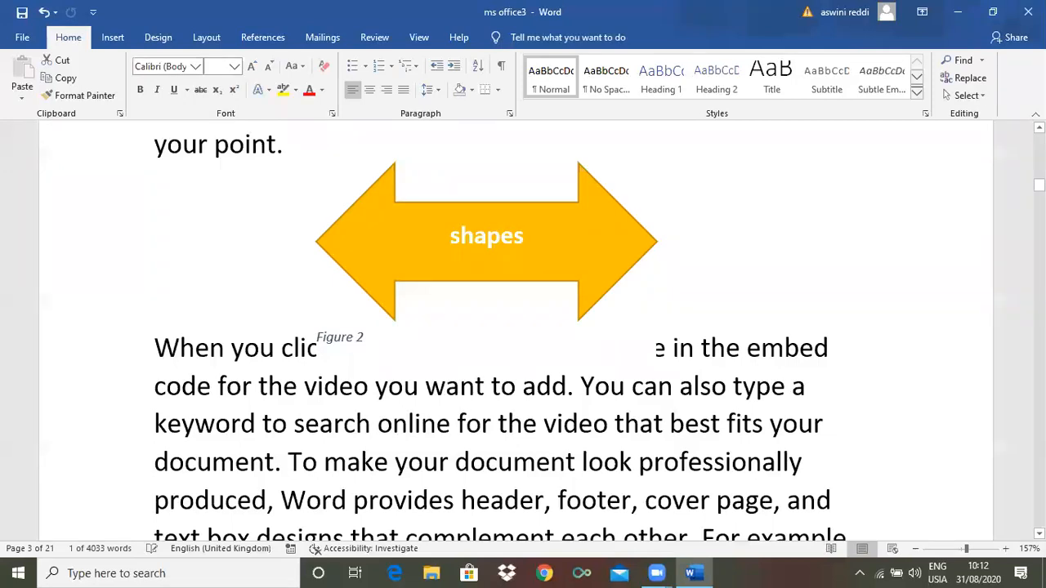
Mark the word "reading" in the paragraph above the double-arrow shape on page 3 as an index entry, and hide the formatting marks
scroll(506, 327, up, 4)
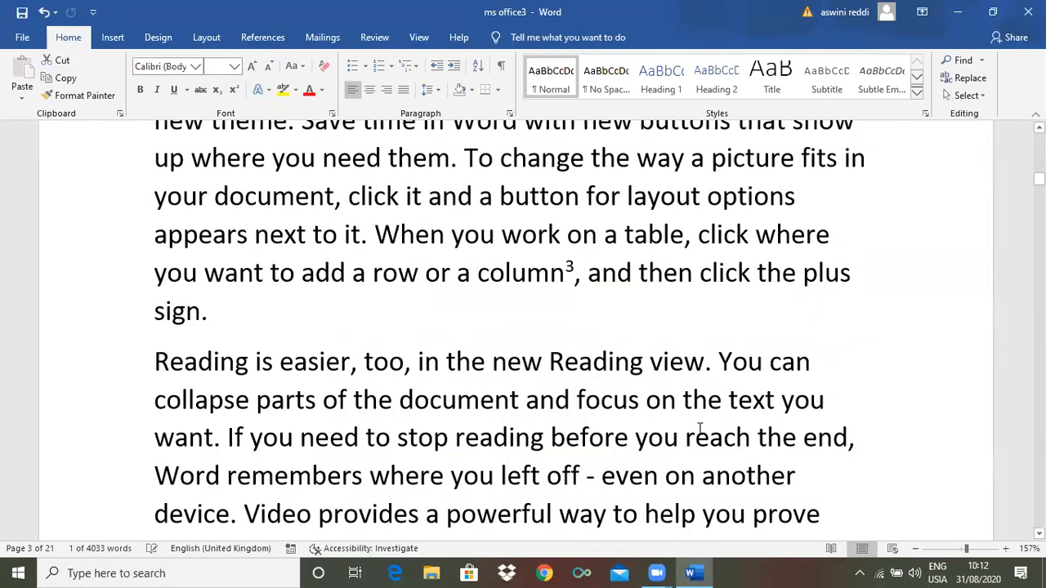
double_click(508, 442)
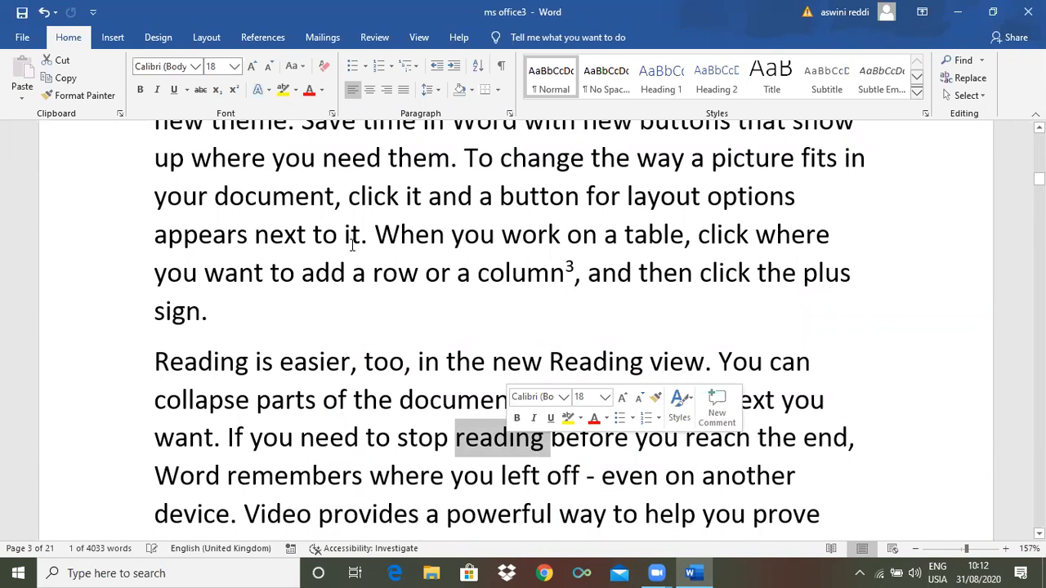
click(263, 37)
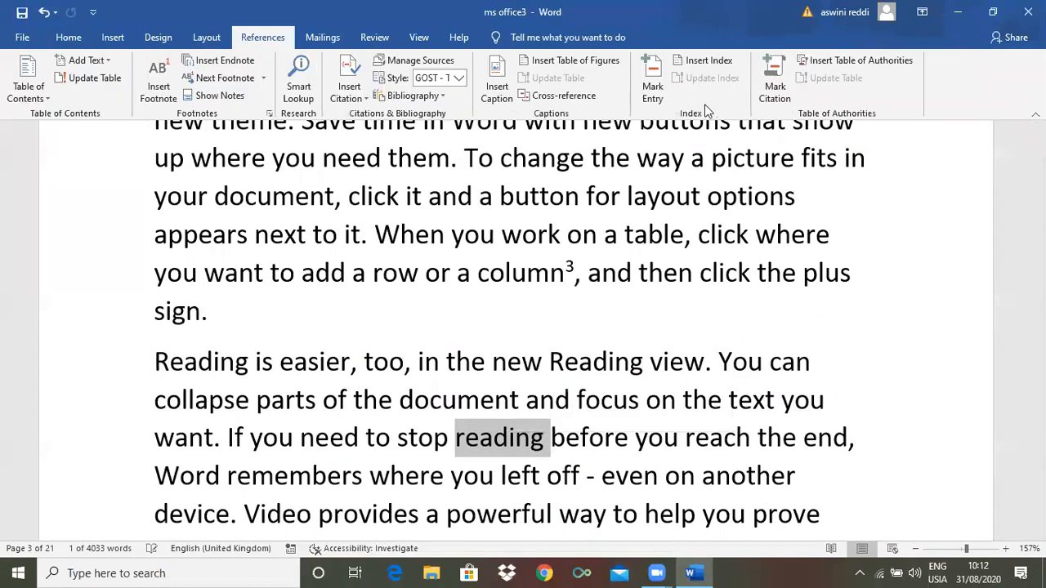
click(654, 92)
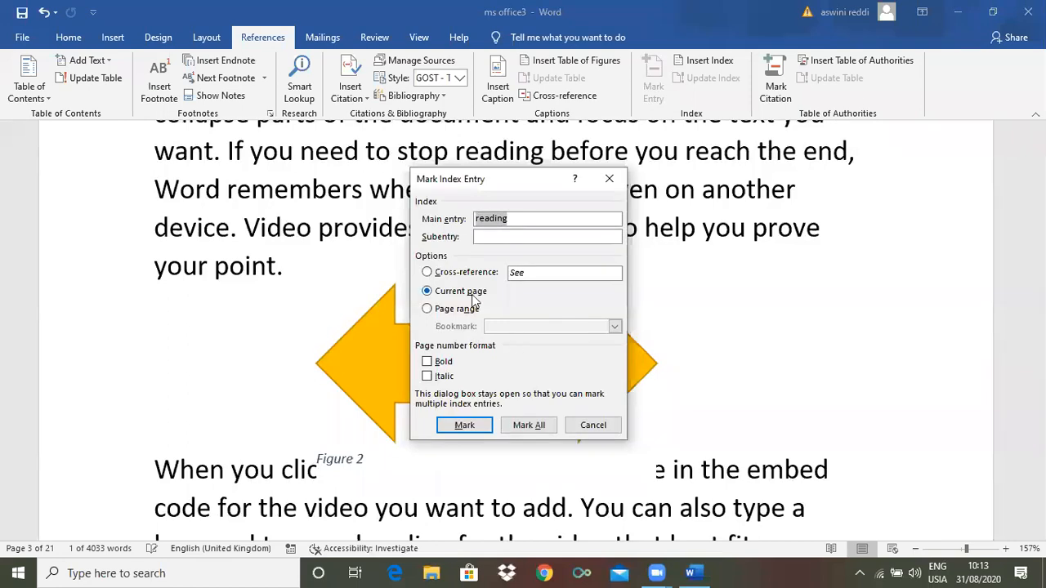
click(464, 426)
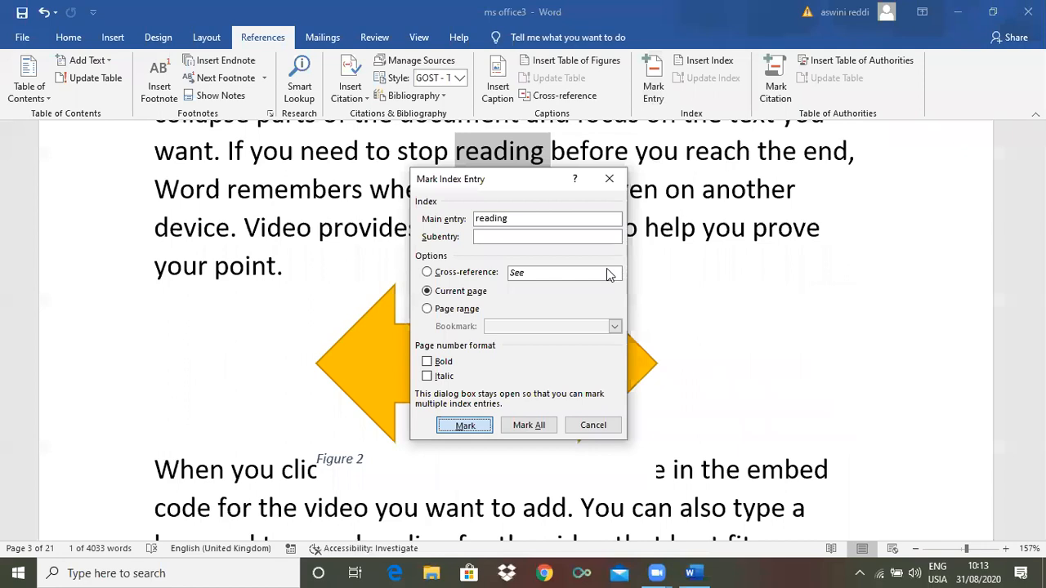
click(64, 40)
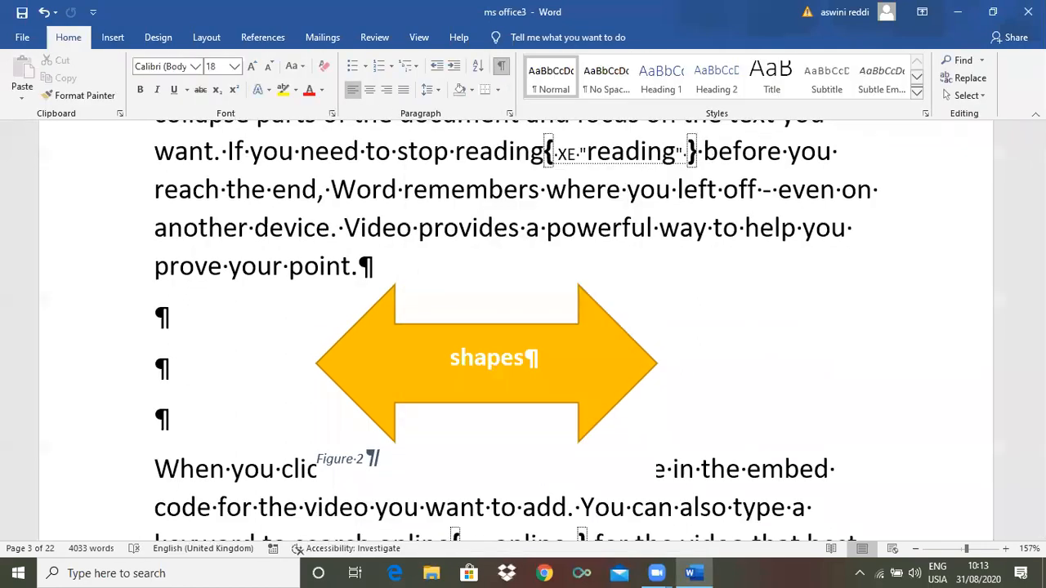
click(501, 66)
Mark all occurrences of "Video" from the paragraph above Equation 2 on page 4 as index entries, and hide the formatting marks
drag(1040, 184, 1040, 206)
scroll(728, 277, down, 1)
scroll(566, 286, up, 1)
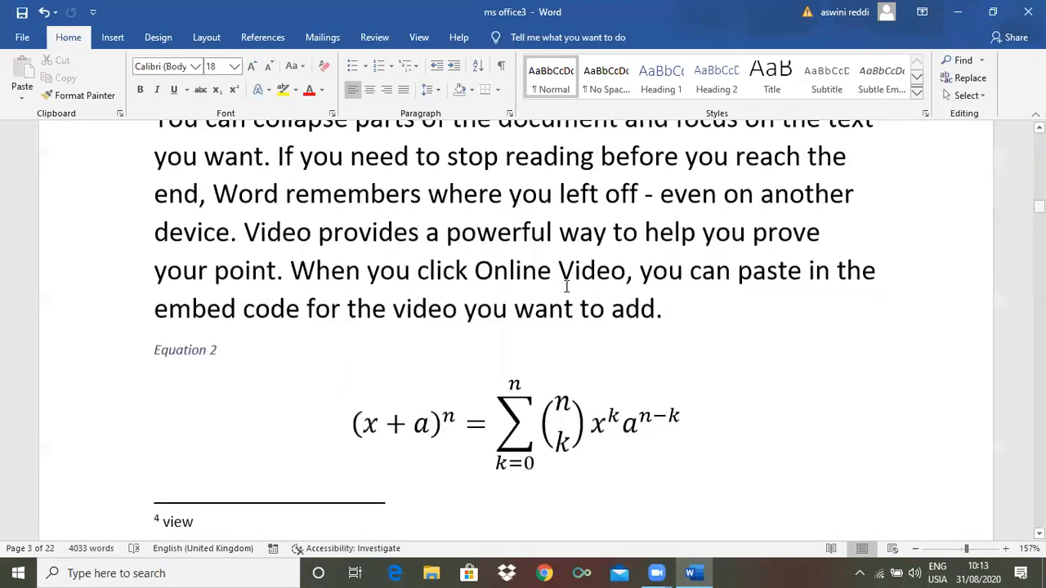
double_click(584, 278)
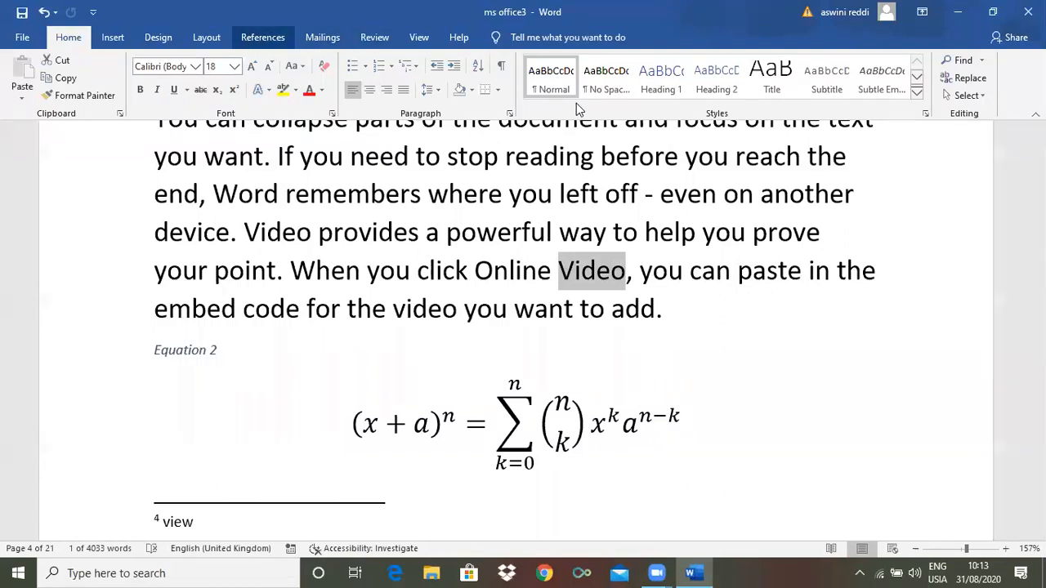
click(650, 92)
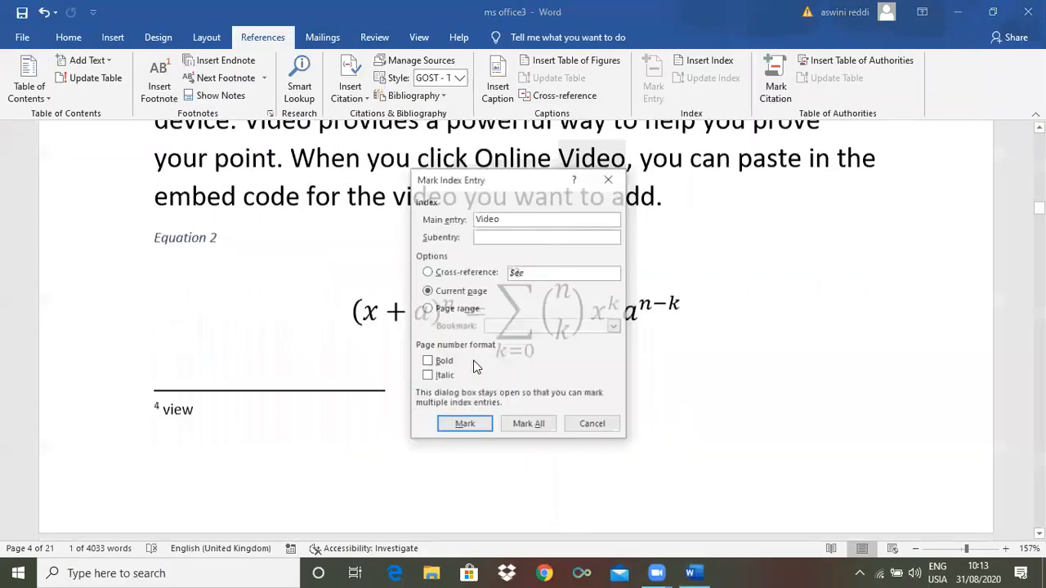
click(511, 428)
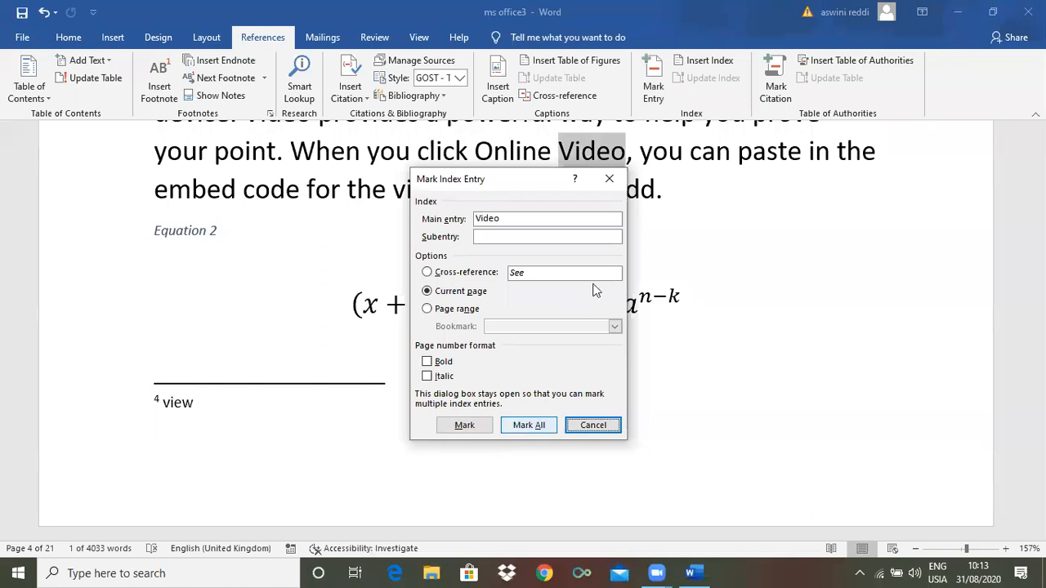
click(609, 178)
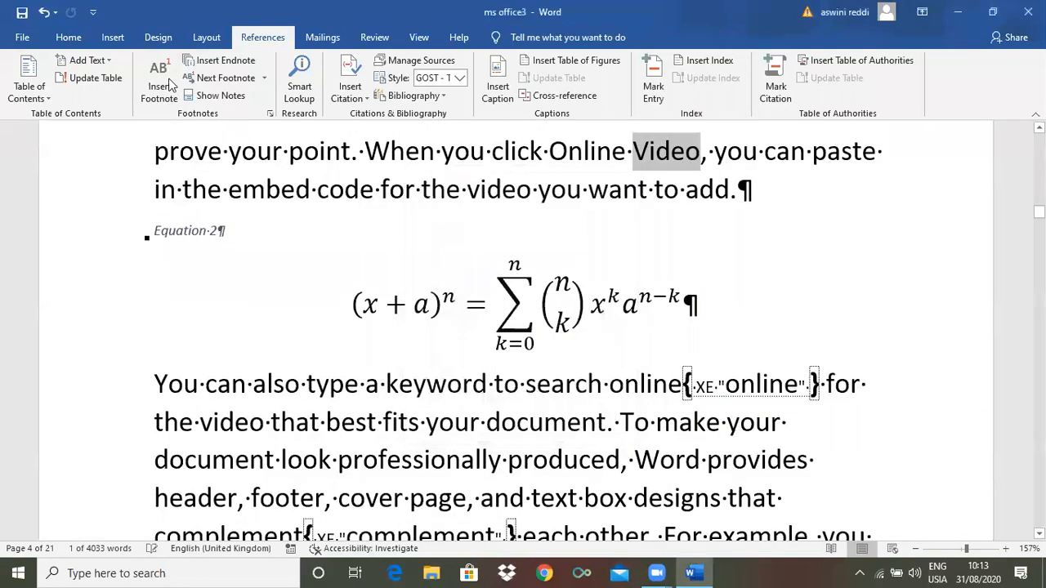
click(72, 38)
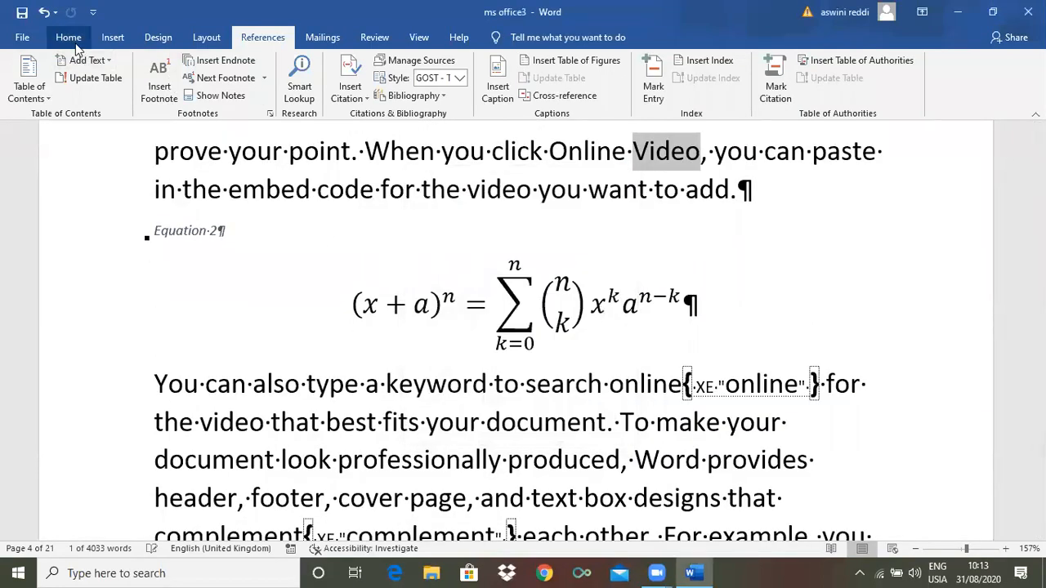
click(500, 69)
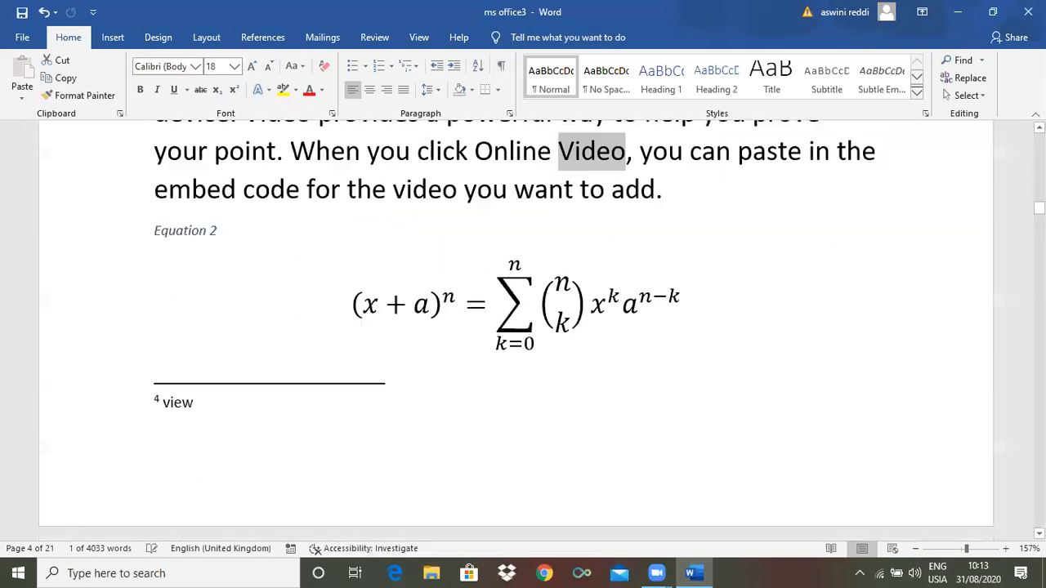
Mark "powerful" in the paragraph starting "If you need to stop reading" as an index entry, and hide the formatting marks
drag(1039, 209, 1040, 234)
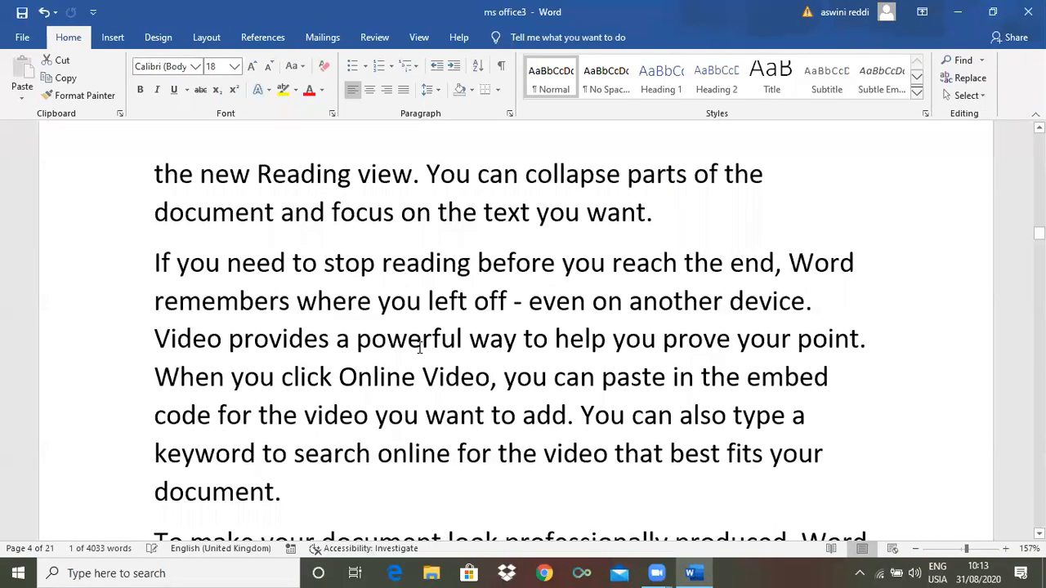
double_click(420, 344)
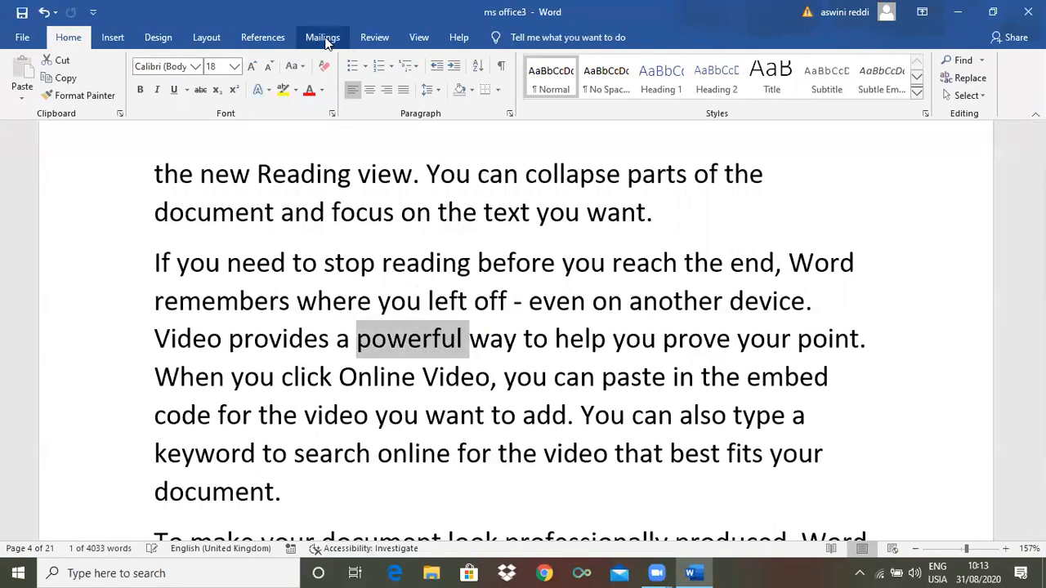
click(280, 38)
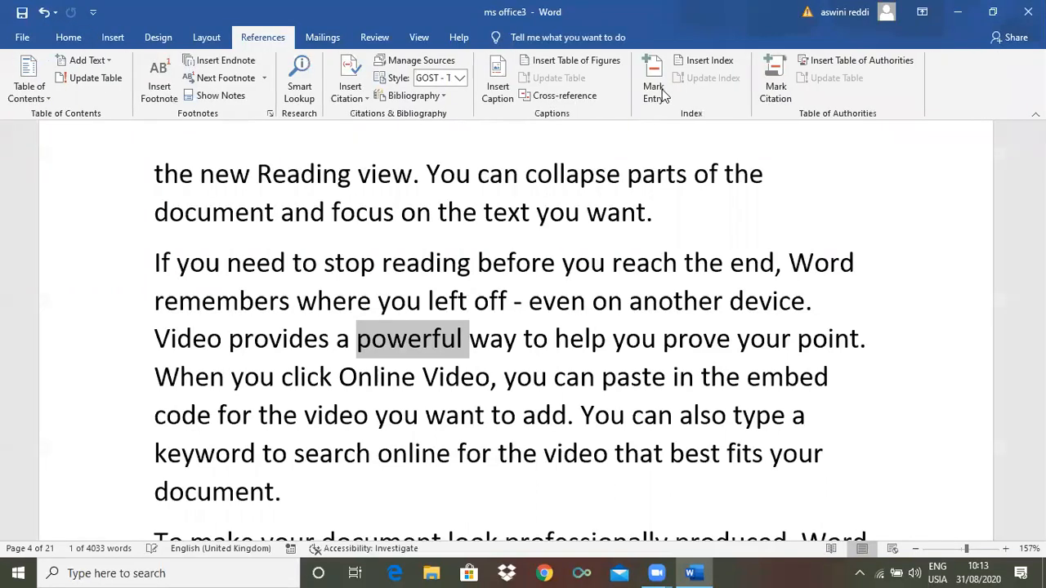
click(653, 96)
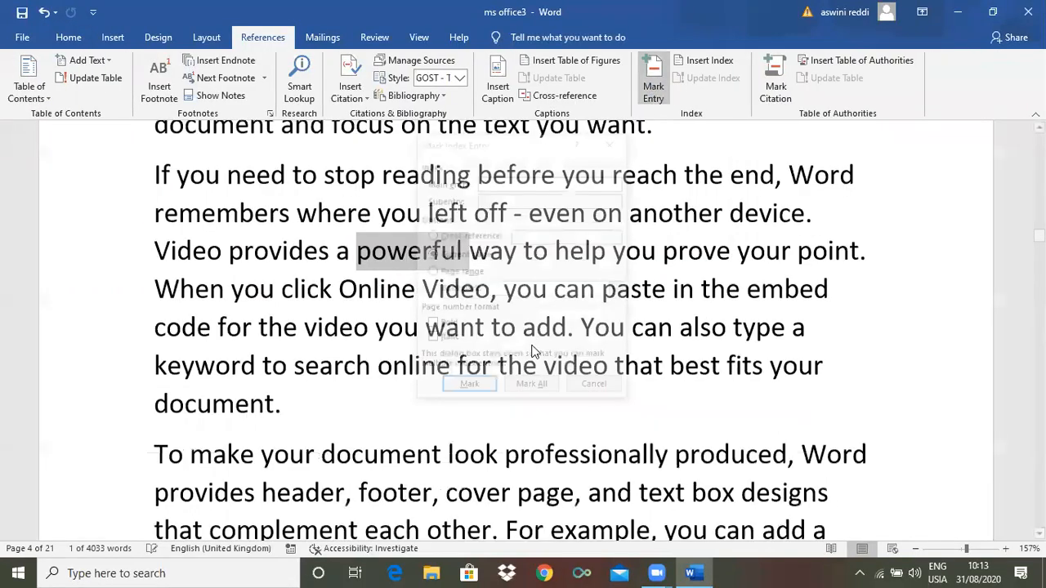
click(468, 389)
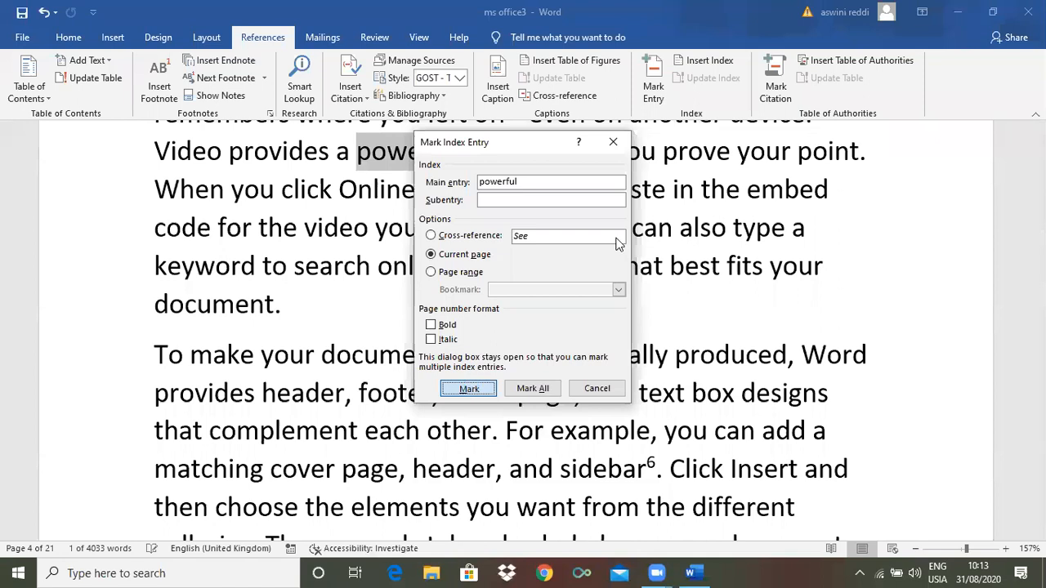
key(Escape)
click(67, 38)
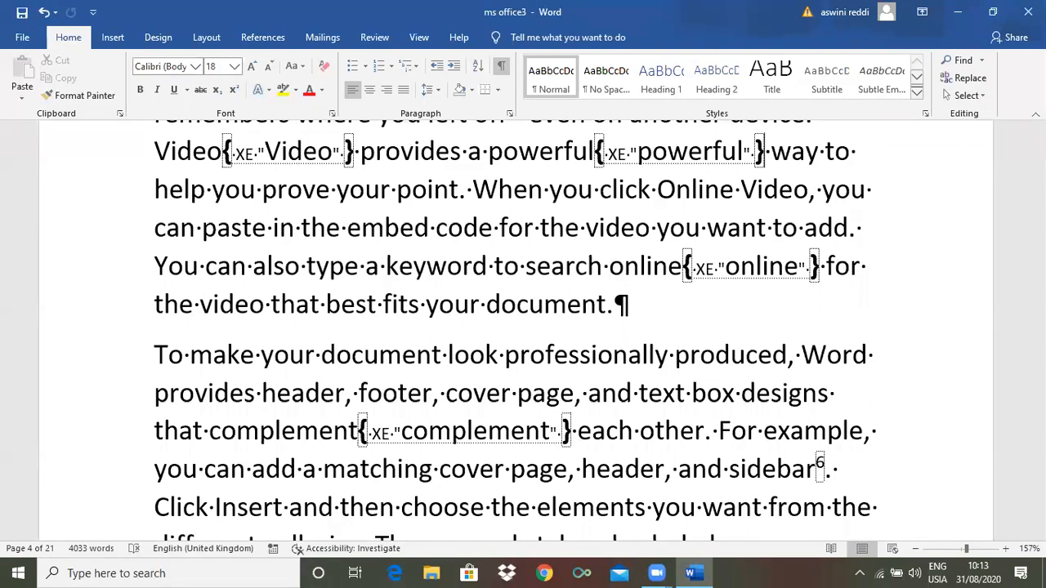
key(ctrl+shift+8)
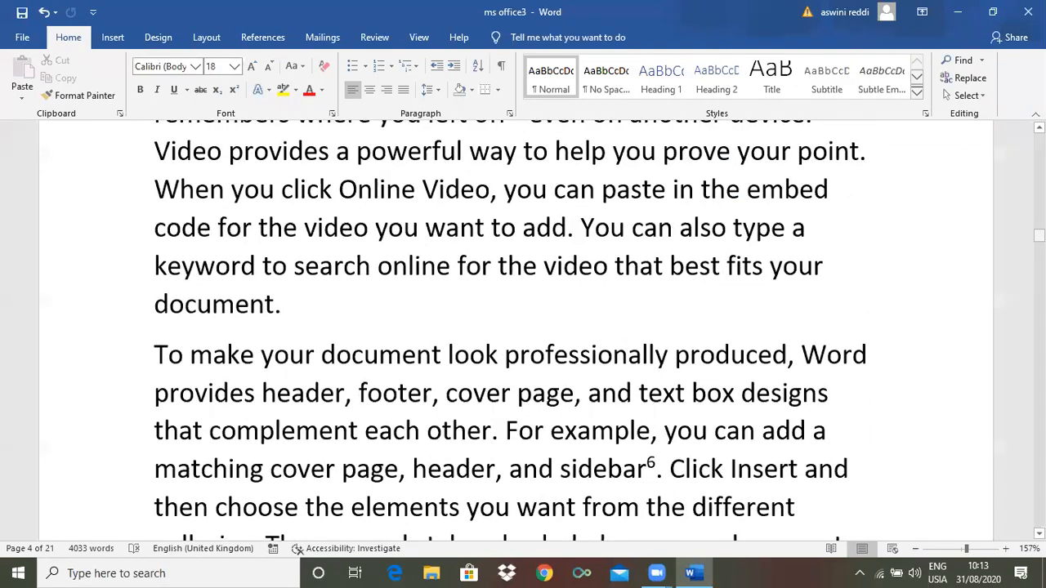
Mark all occurrences of "pictures" from the paragraph above Equation 3 on page 7 as index entries, and hide the formatting marks
scroll(525, 221, down, 20)
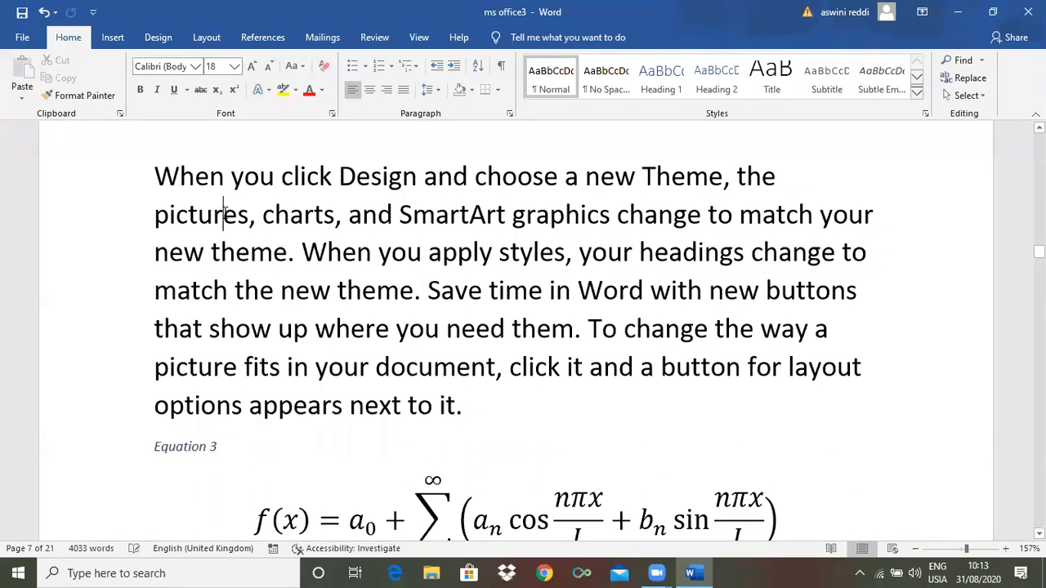
double_click(223, 214)
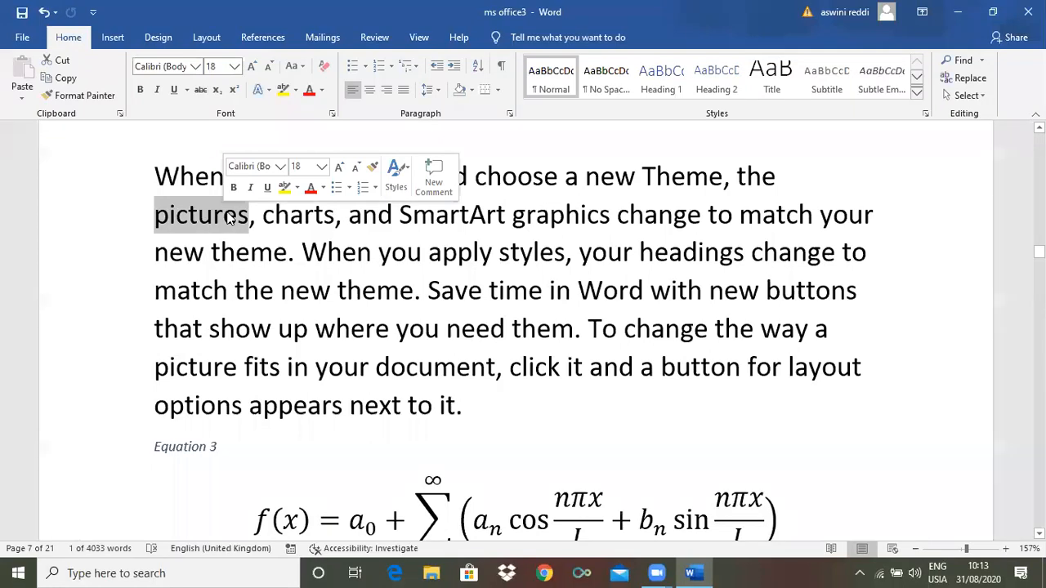
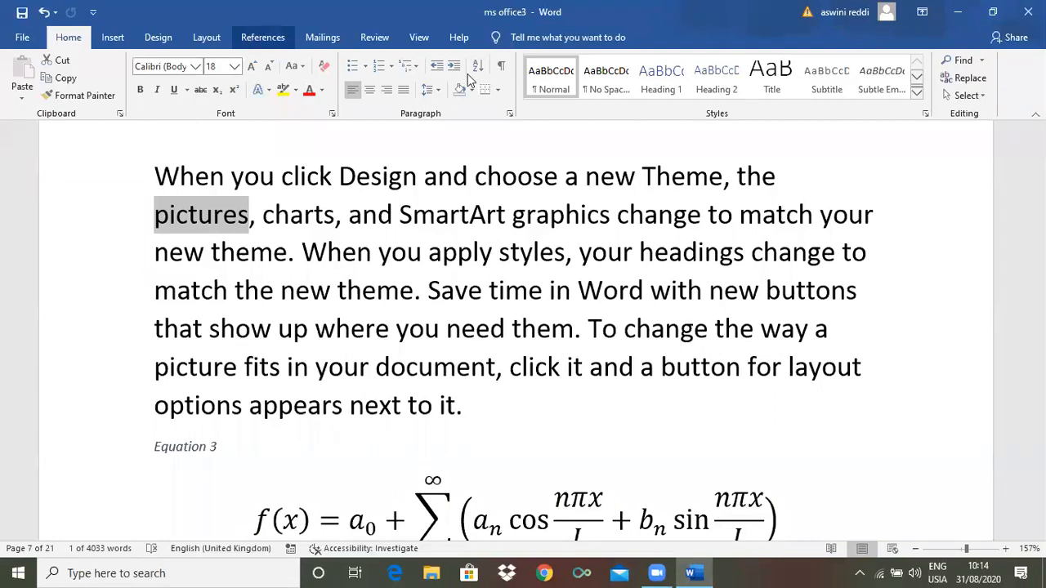
click(659, 86)
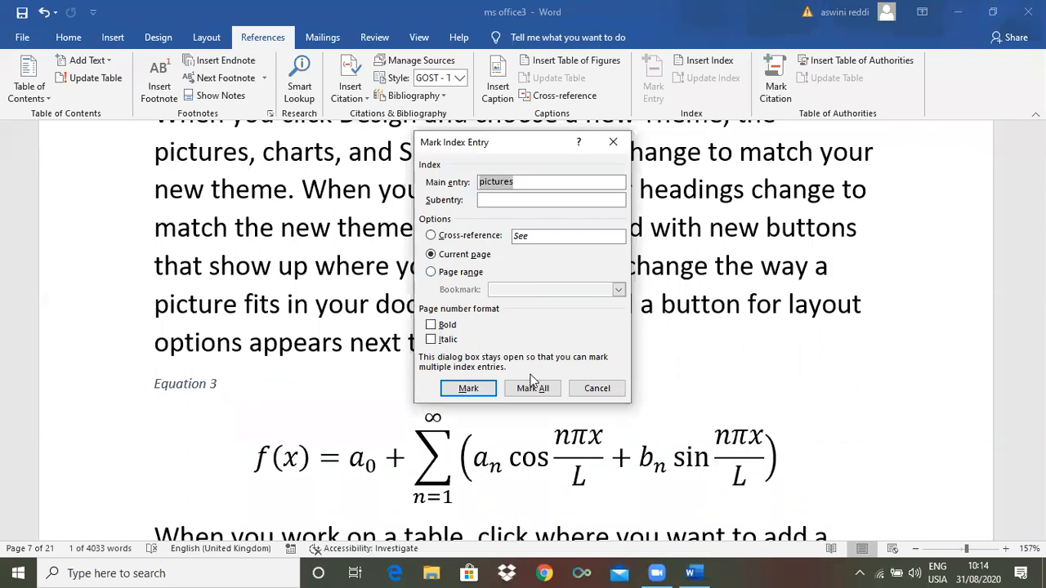
click(532, 386)
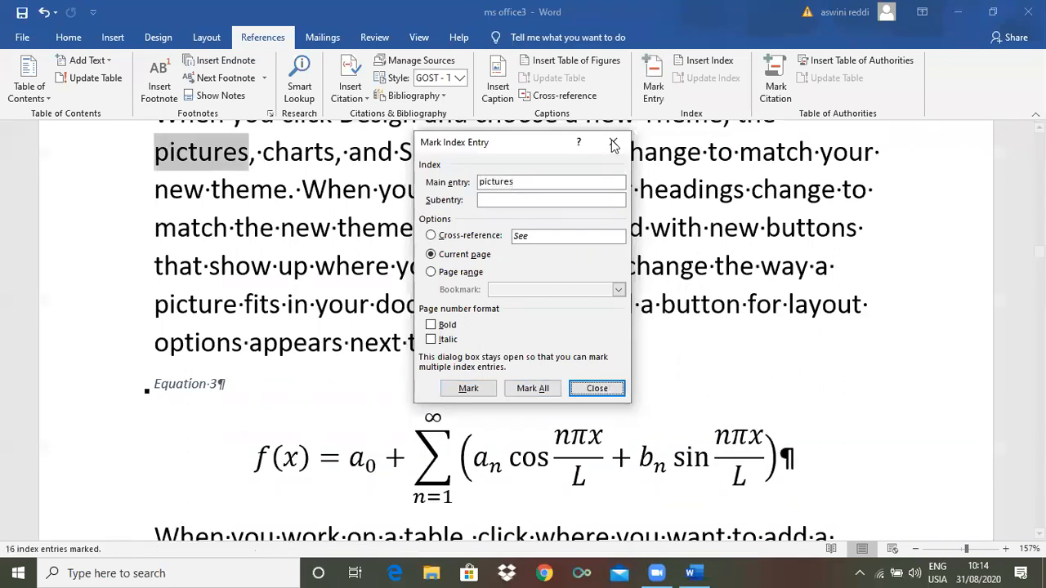
click(614, 144)
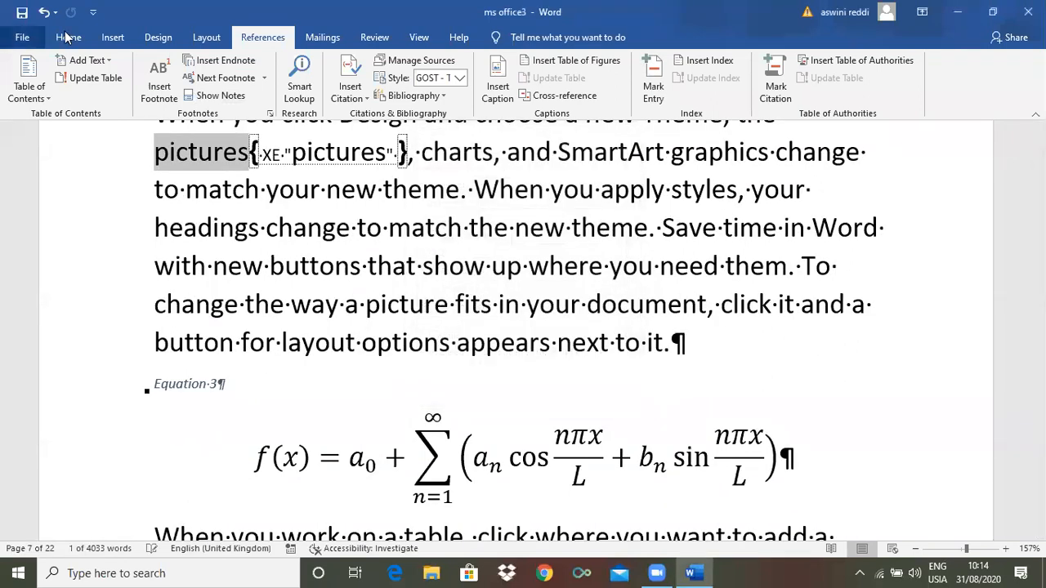
click(68, 37)
click(501, 66)
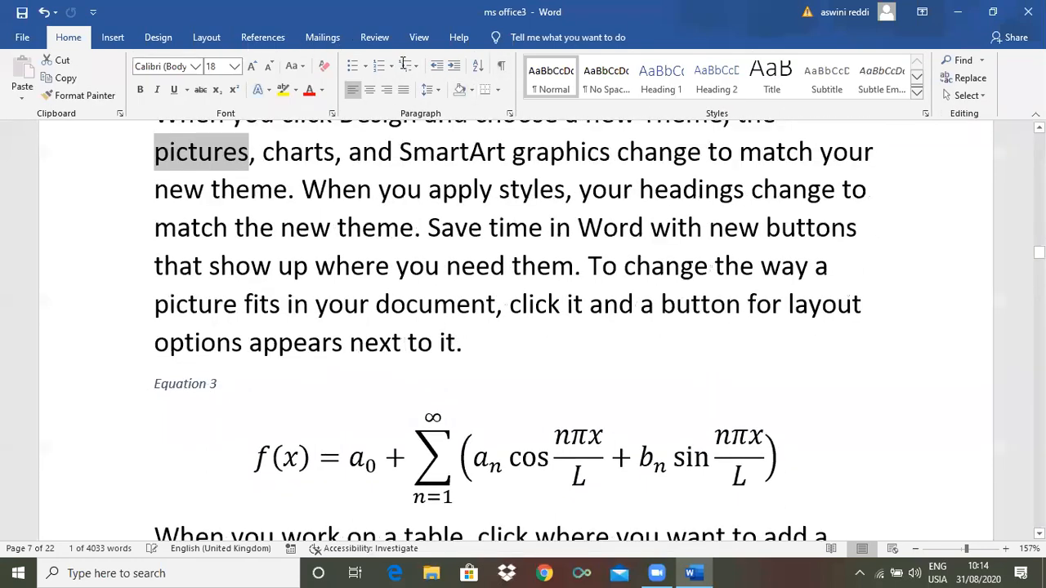
Mark all occurrences of "keyword" from the paragraph above Table 3 as index entries, and hide the formatting marks
click(264, 38)
drag(1040, 253, 1040, 262)
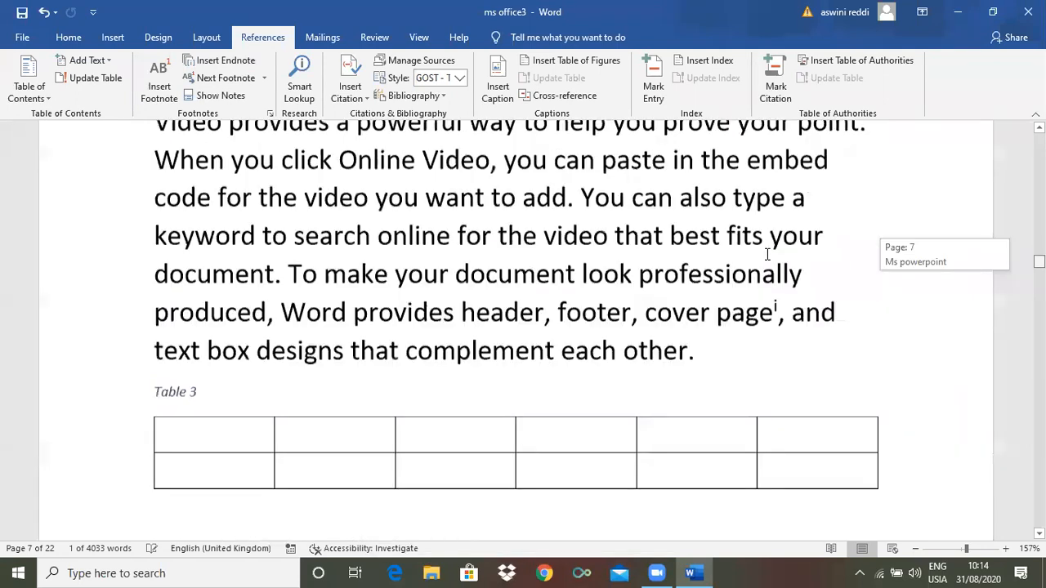
scroll(508, 274, up, 1)
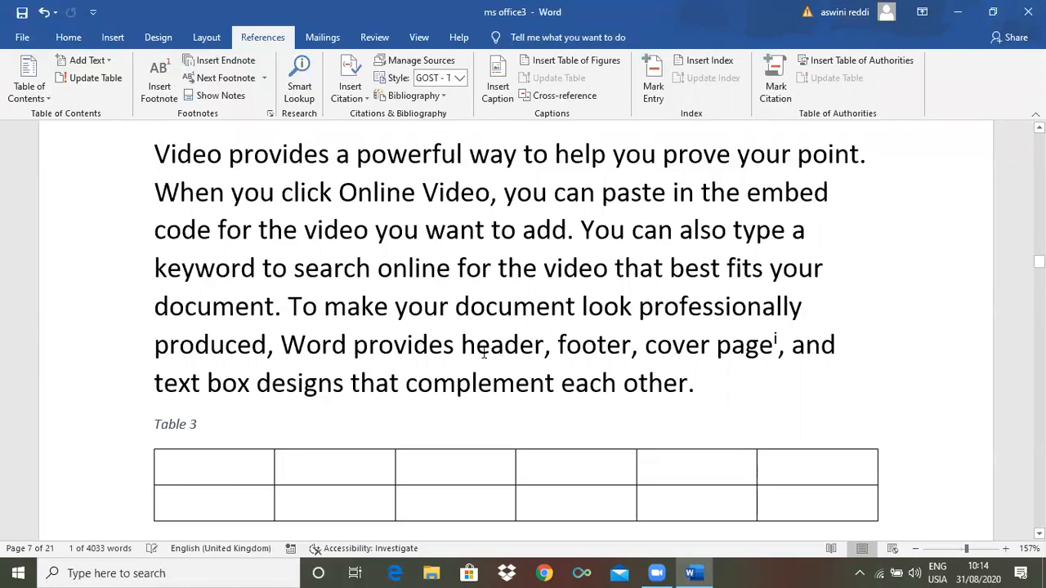
double_click(211, 272)
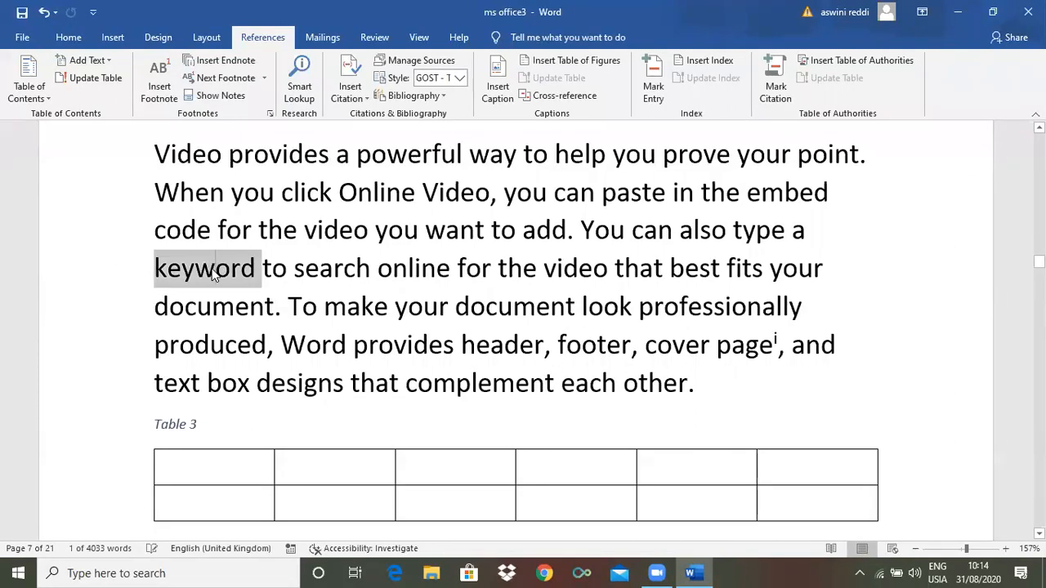
click(652, 82)
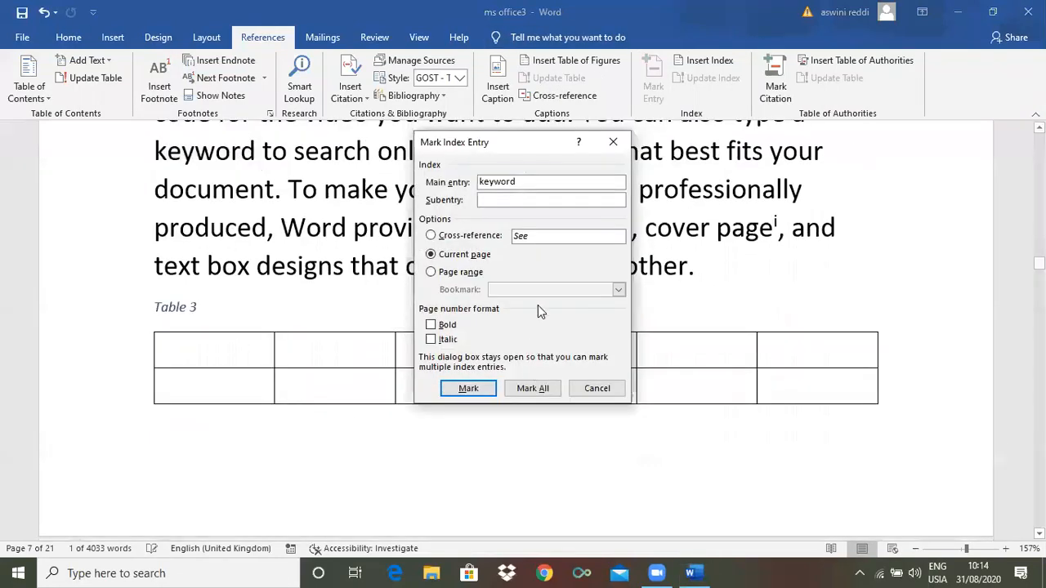
click(533, 389)
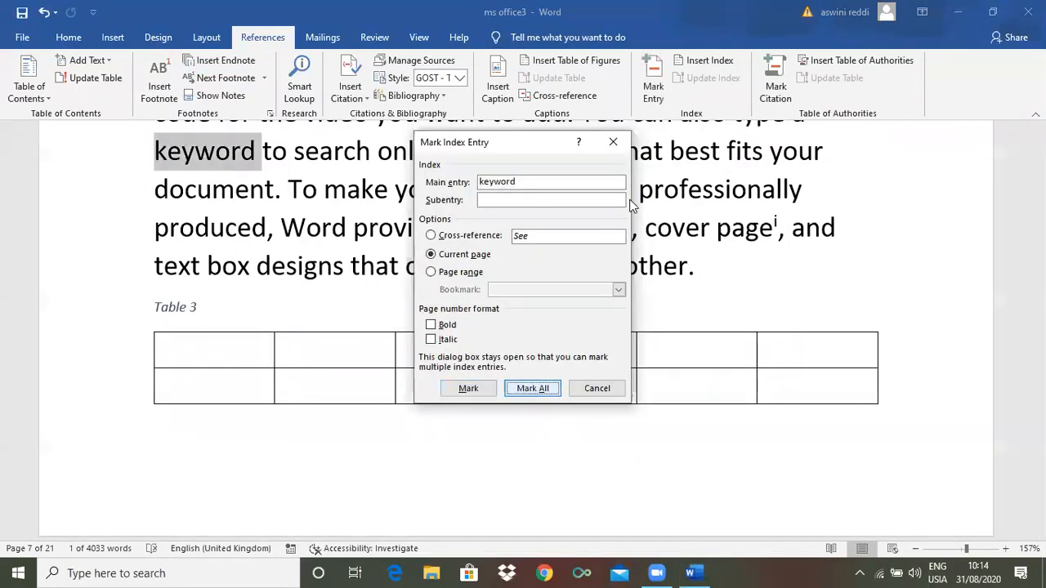
click(613, 145)
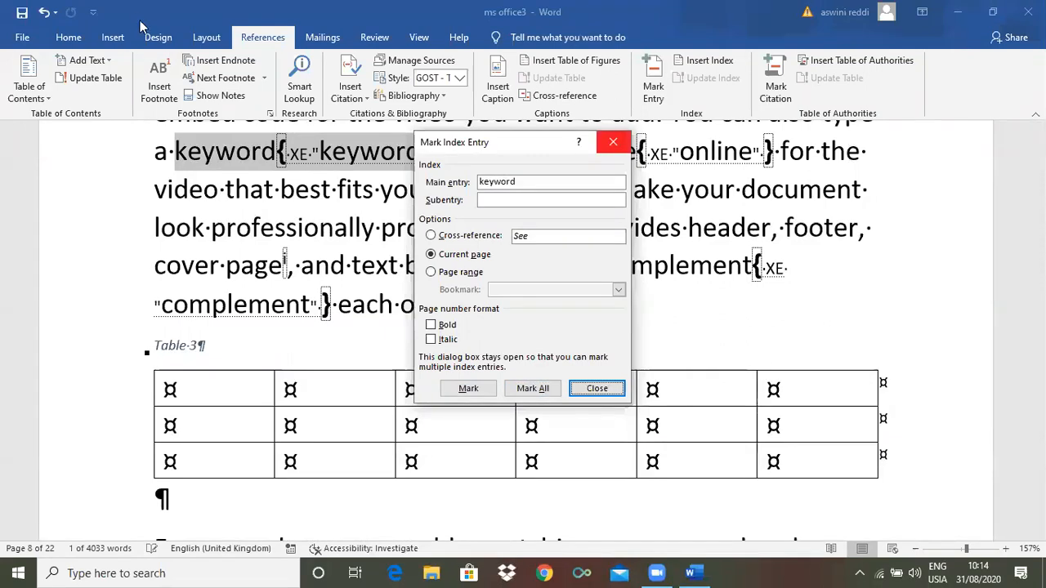
click(69, 38)
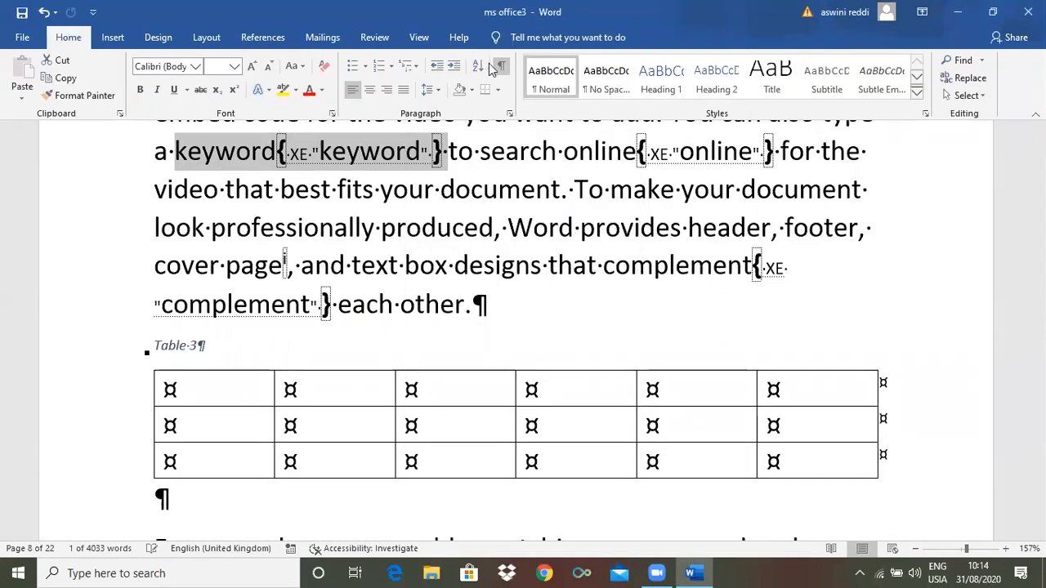
key(ctrl+shift+8)
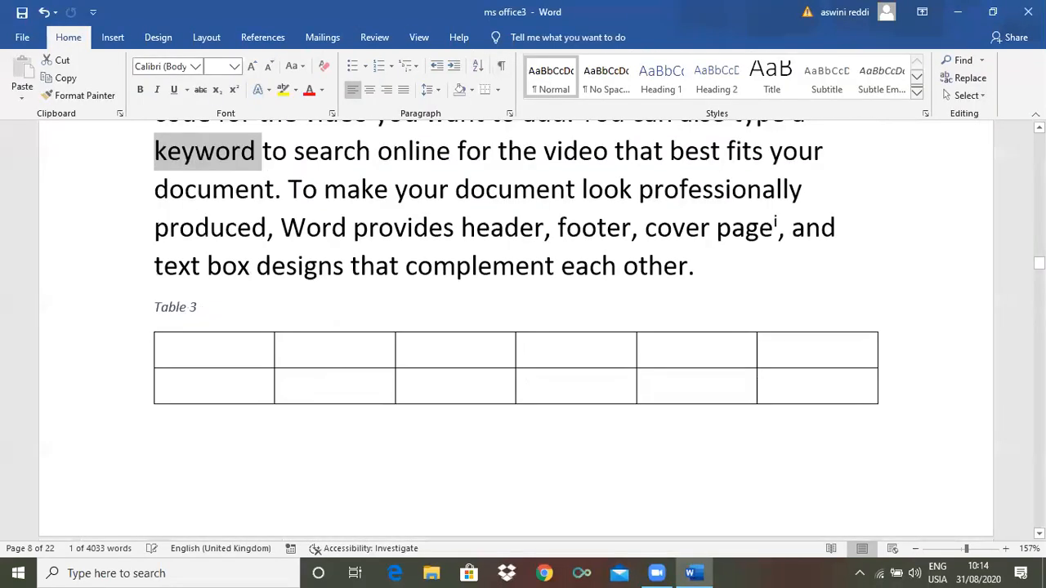
Mark "professionally" in the page 9 paragraph starting "When you click Online Video" as an index entry, and hide the formatting marks
drag(1040, 263, 1039, 282)
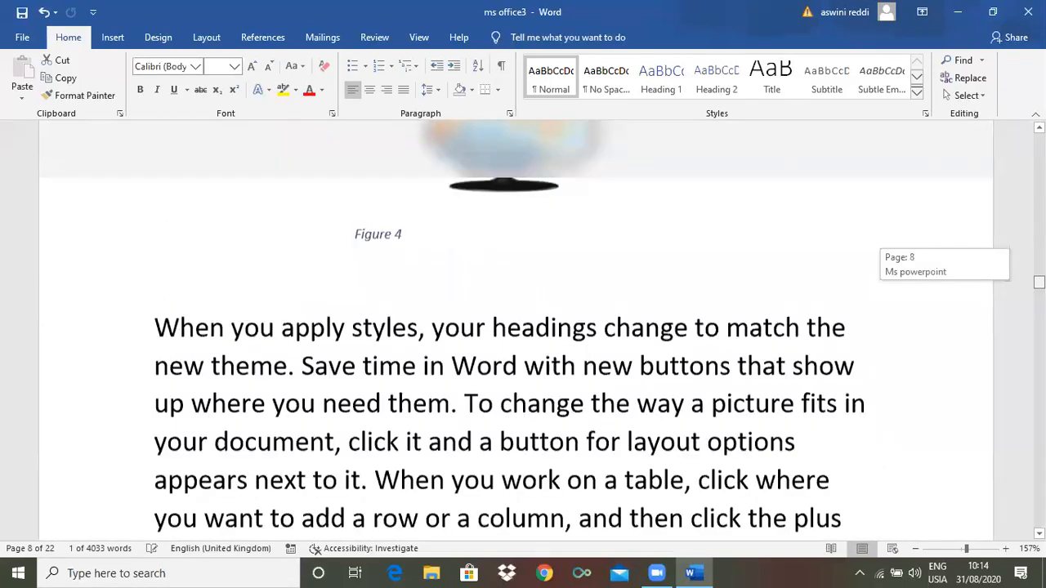
scroll(640, 432, down, 5)
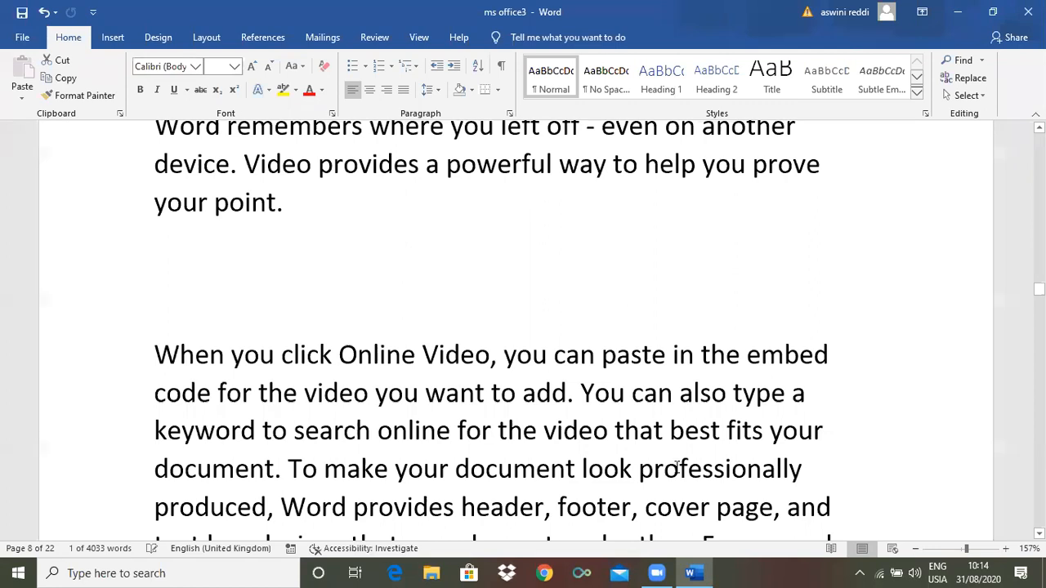
double_click(676, 474)
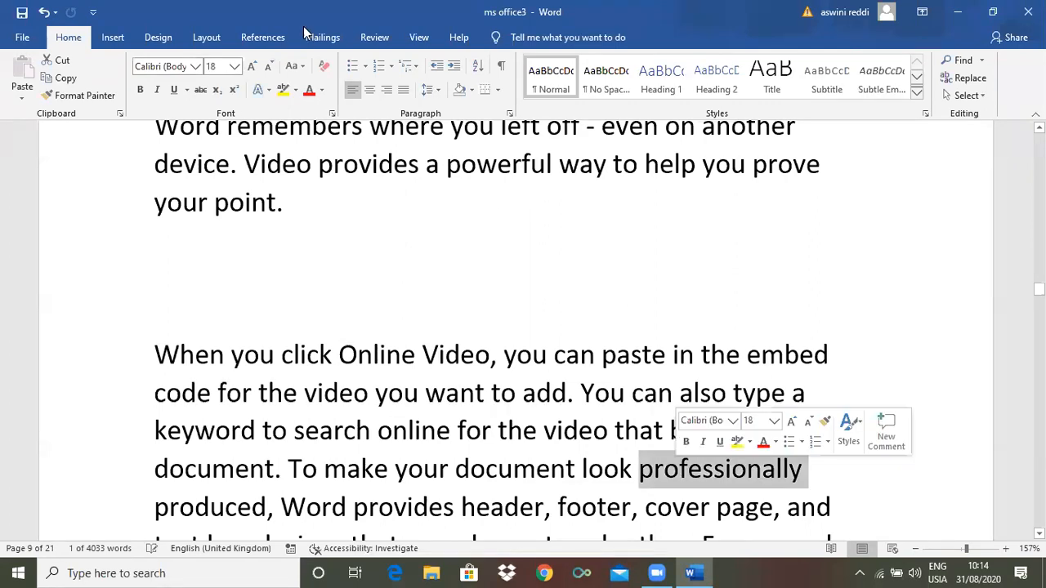
click(254, 41)
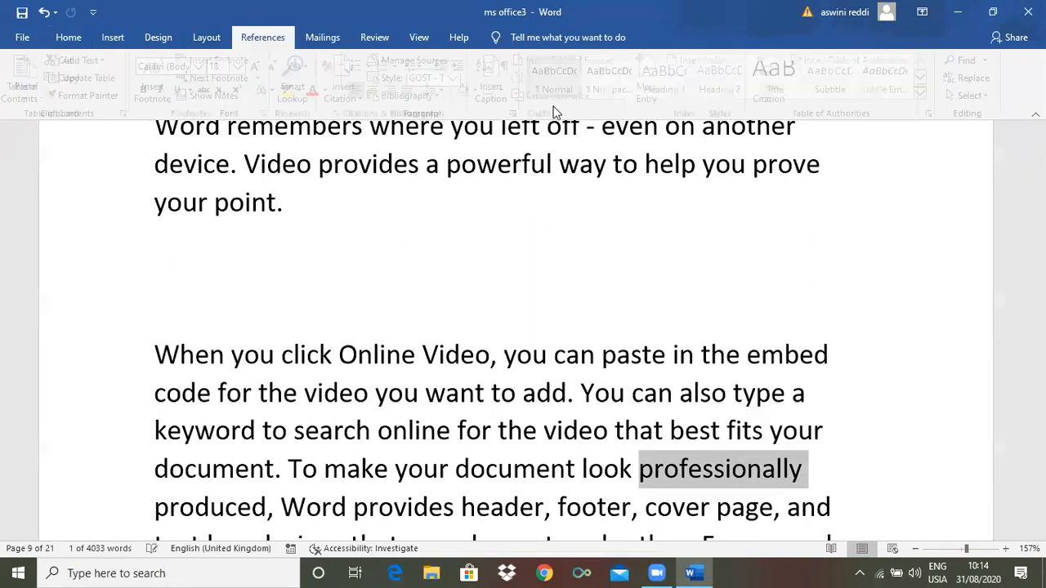
click(651, 90)
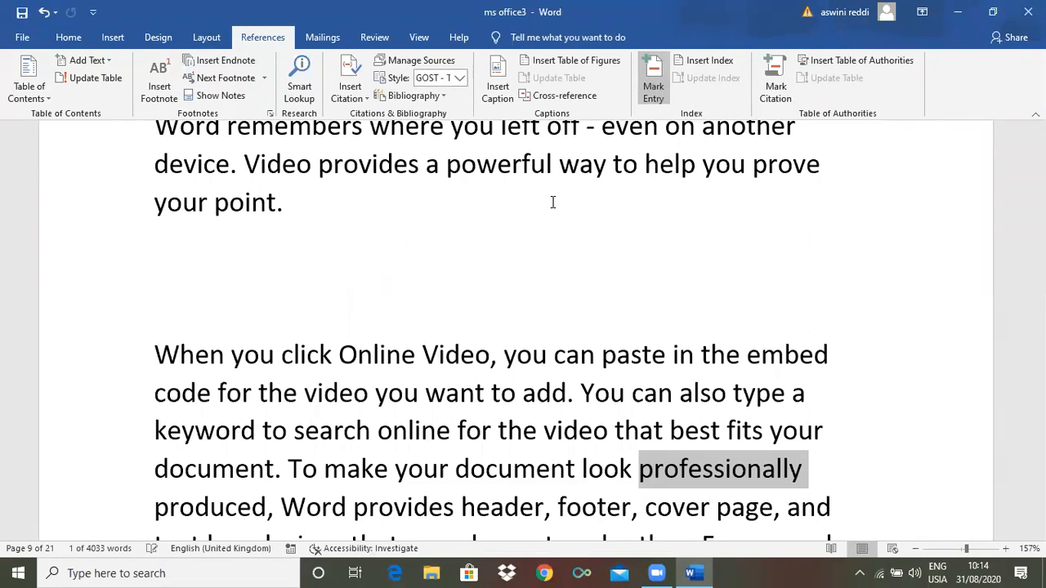
click(469, 388)
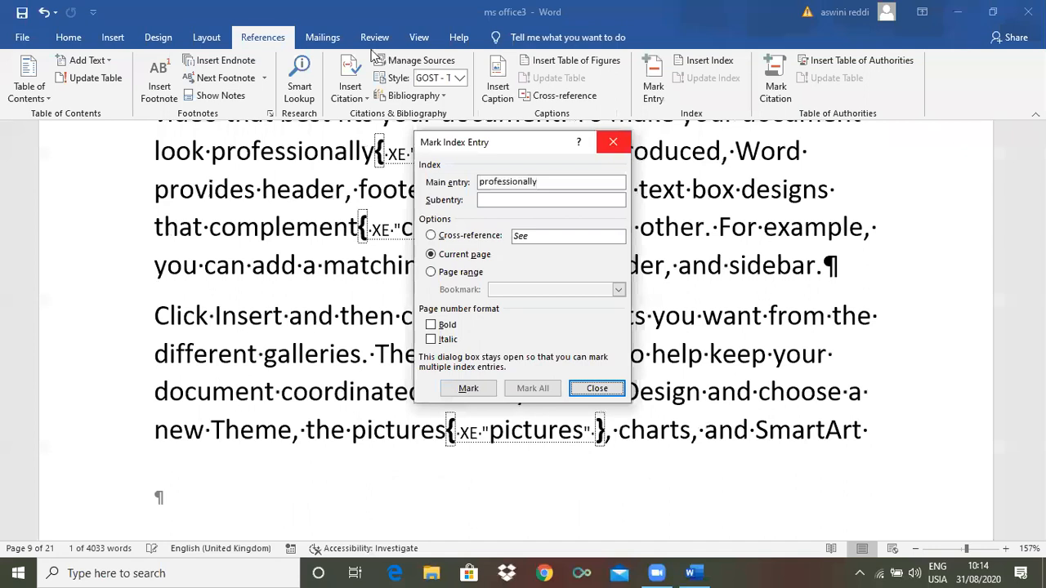
click(612, 143)
click(70, 37)
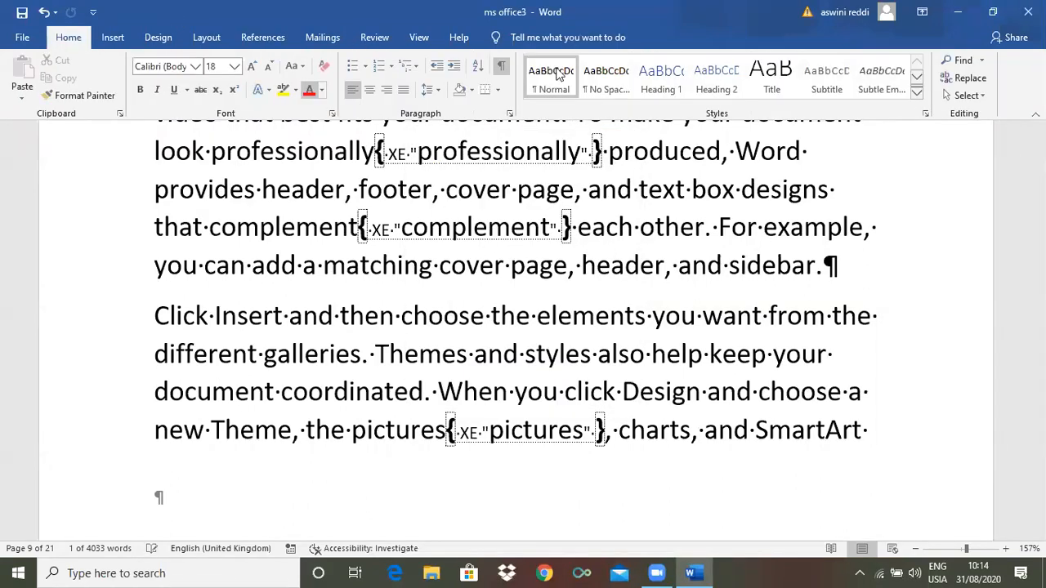
click(502, 66)
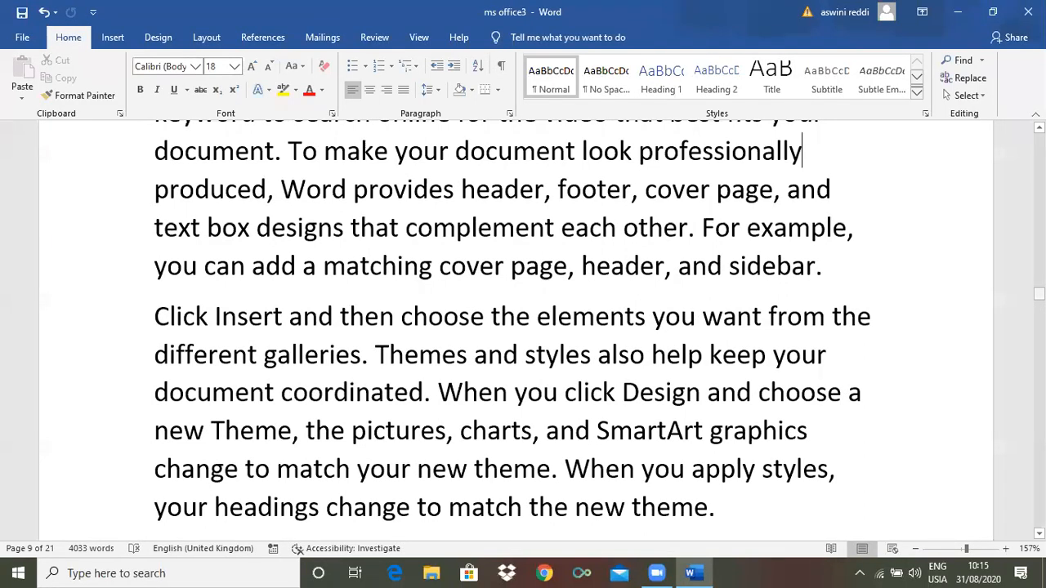
Mark all occurrences of "make" from the paragraph above Equation 5 on page 10 as index entries, and hide the formatting marks
drag(1040, 294, 1040, 310)
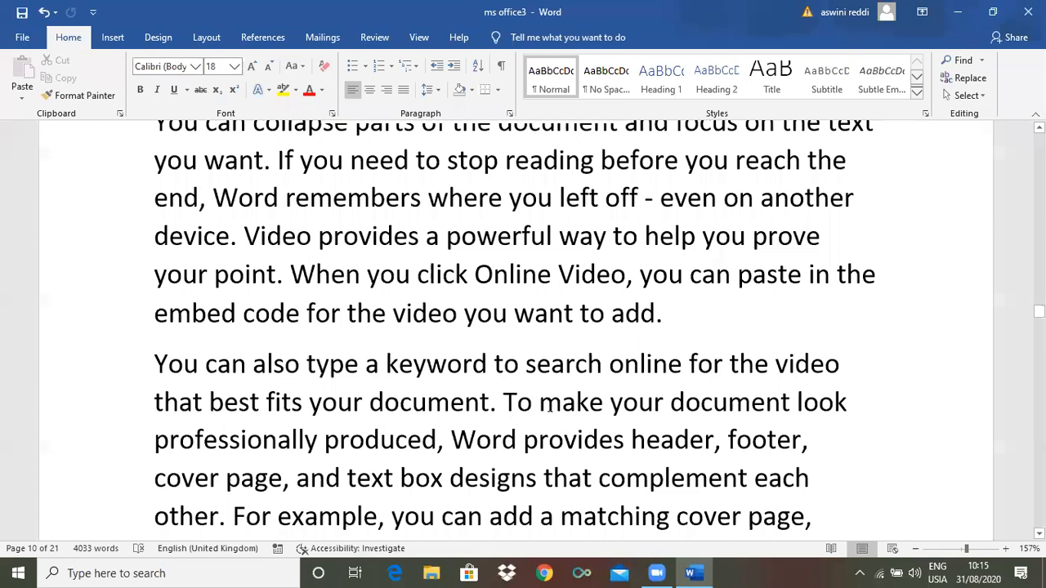
double_click(576, 404)
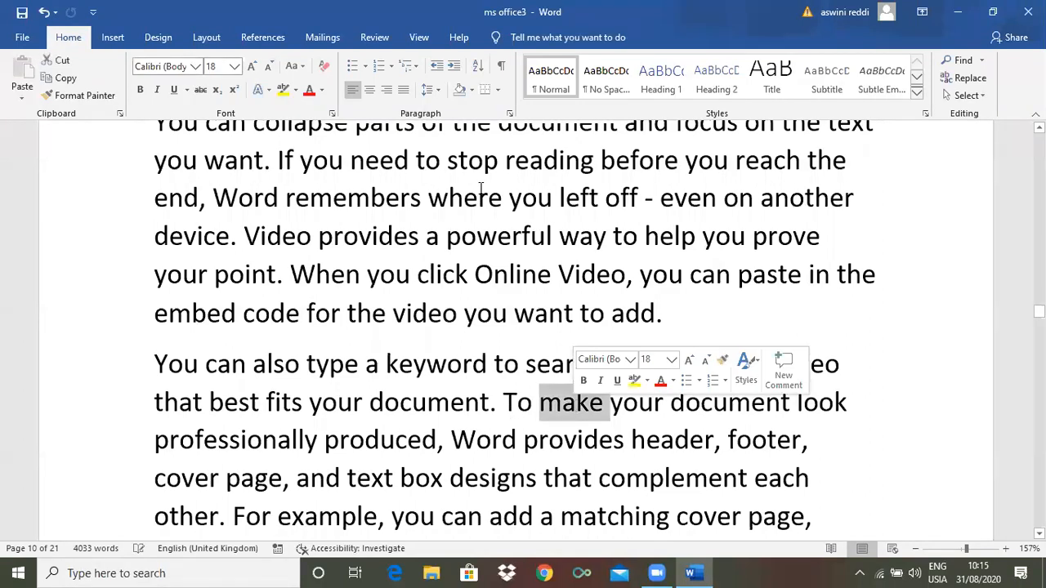
click(263, 36)
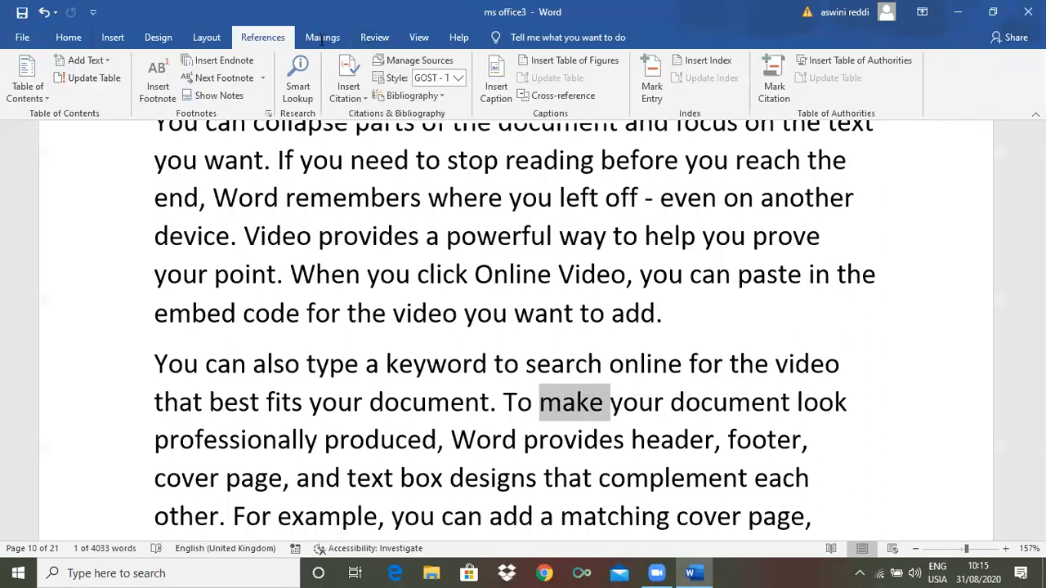
click(652, 88)
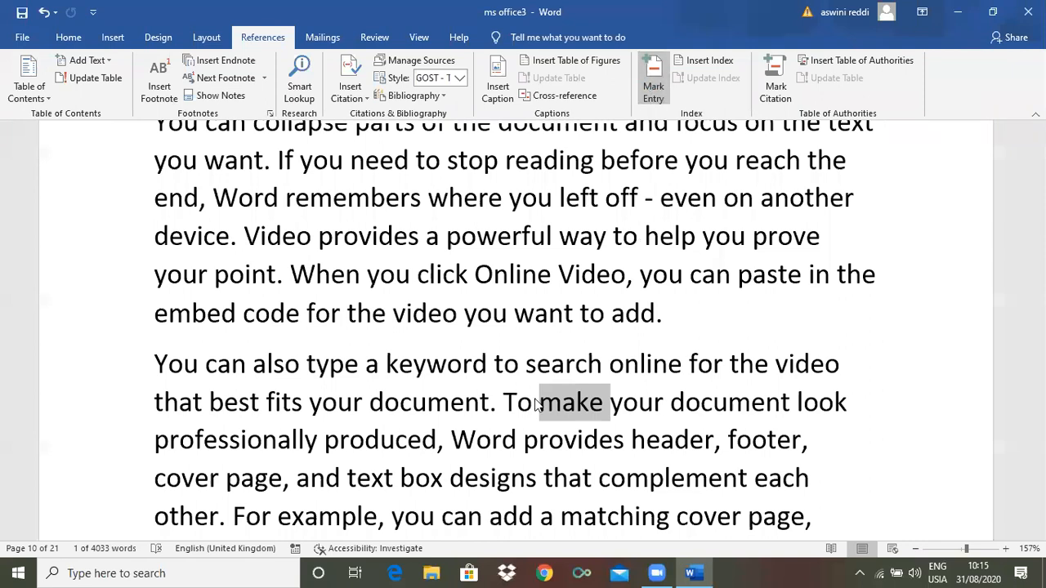
click(529, 425)
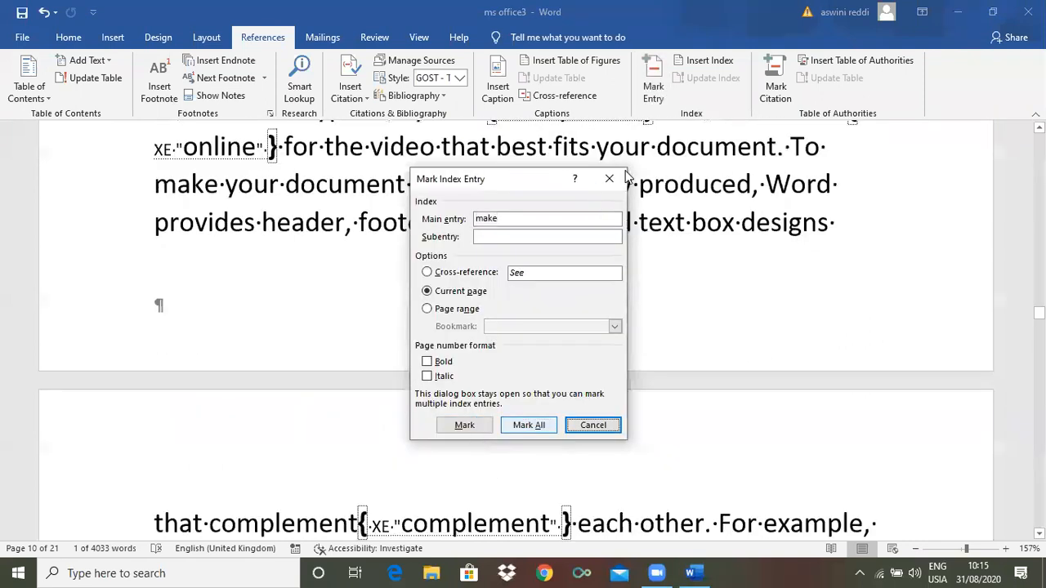
key(Escape)
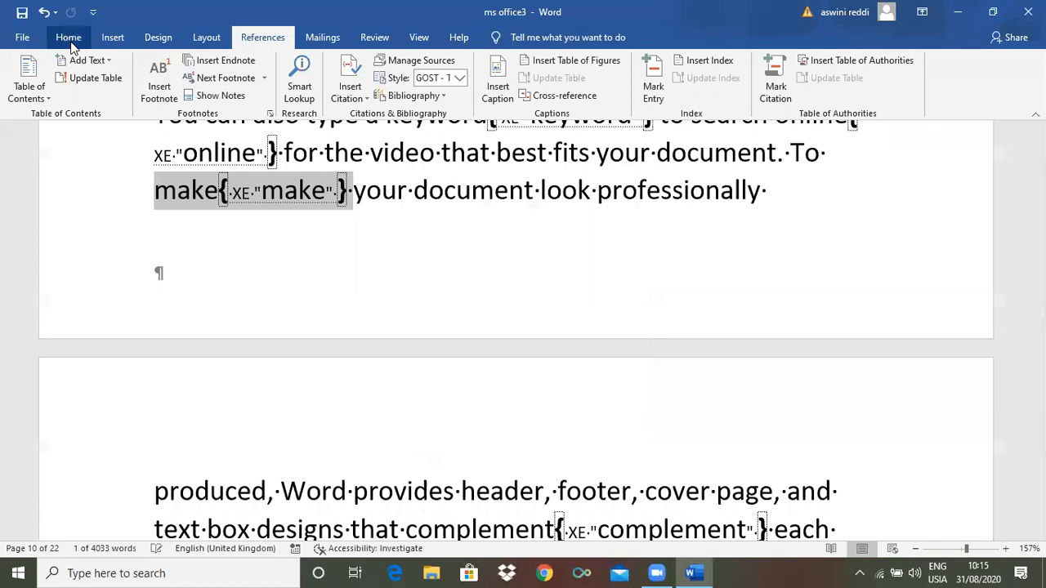
click(70, 39)
click(501, 74)
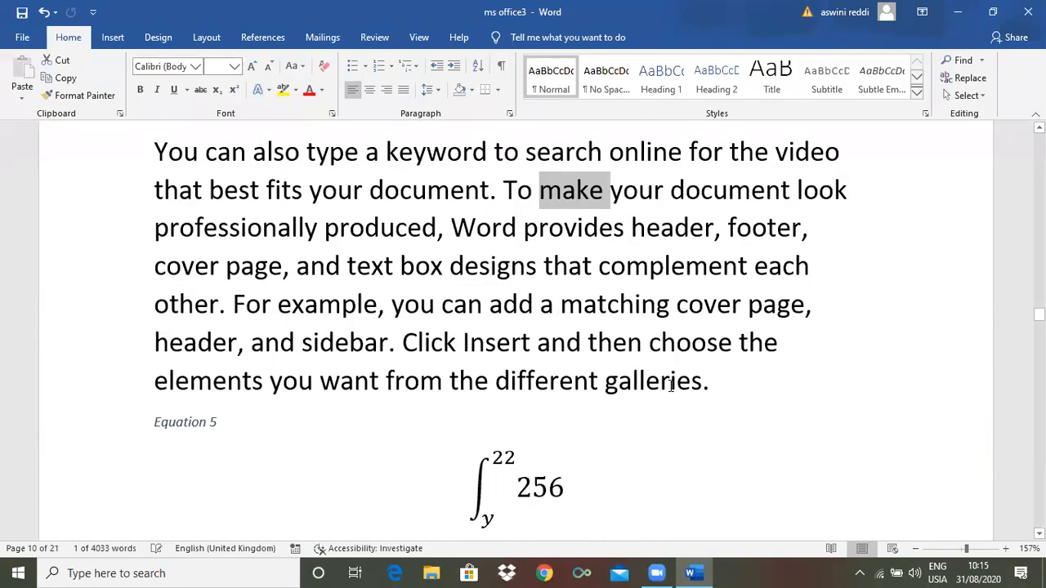
Mark the word "galleries" at the end of the paragraph above Equation 5 as an index entry, and hide the formatting marks
double_click(652, 380)
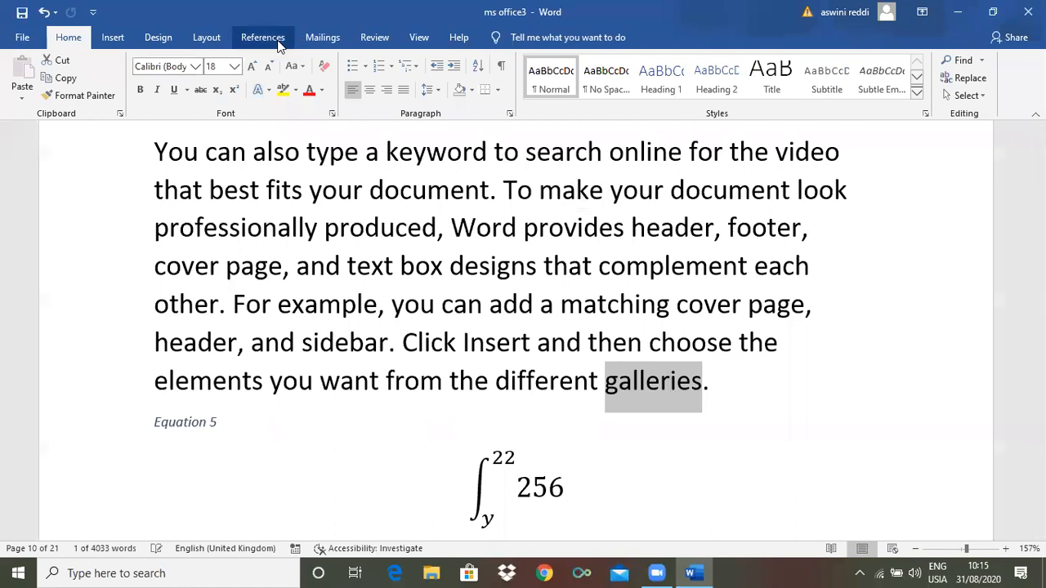
click(262, 38)
click(653, 88)
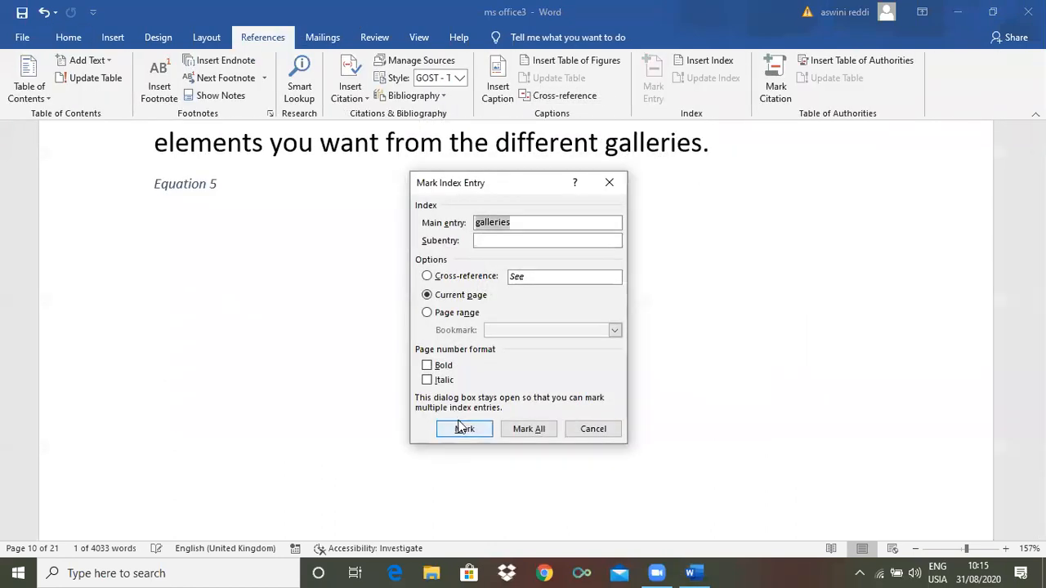
click(460, 425)
click(614, 191)
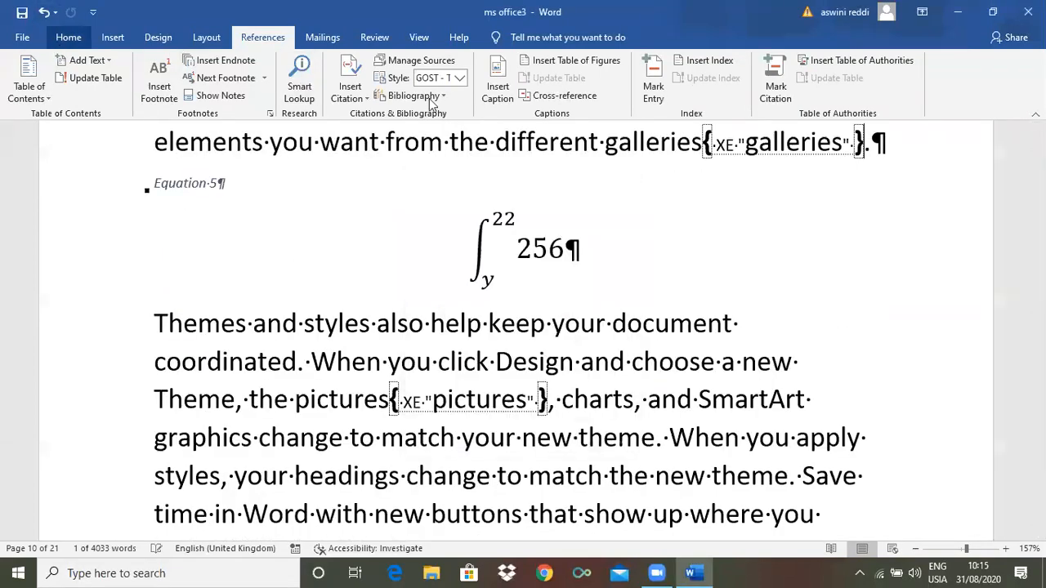
click(503, 66)
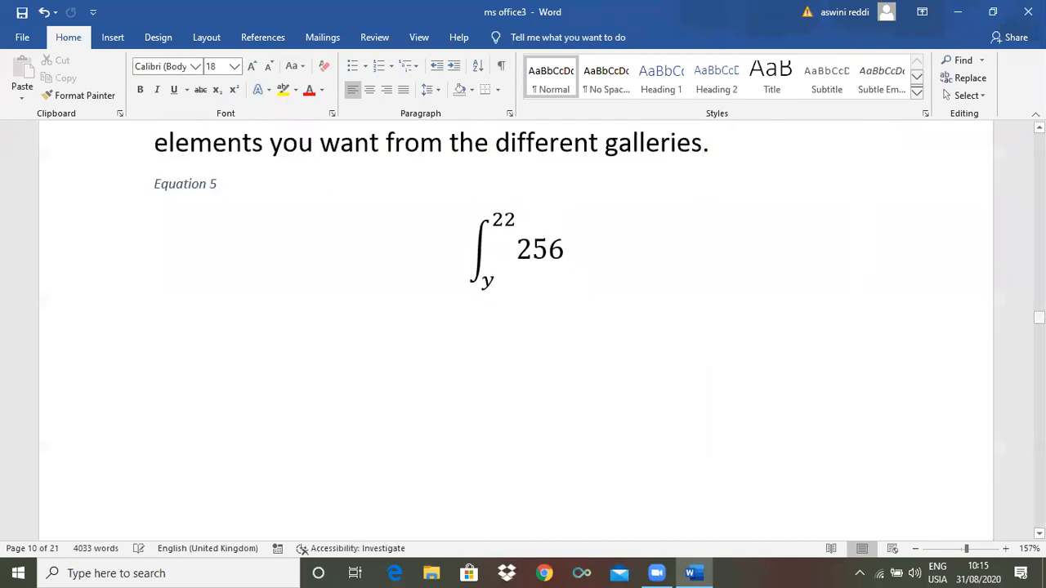
Mark all occurrences of "sign" from the paragraph below Figure 6 as index entries, then hide the formatting marks
drag(1039, 317, 1039, 327)
scroll(302, 377, down, 5)
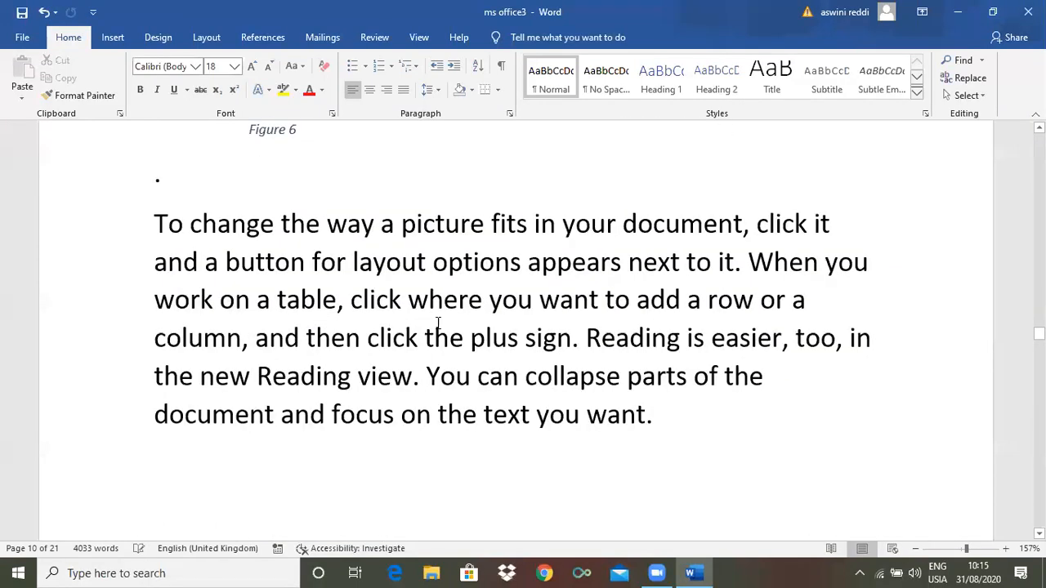
double_click(548, 349)
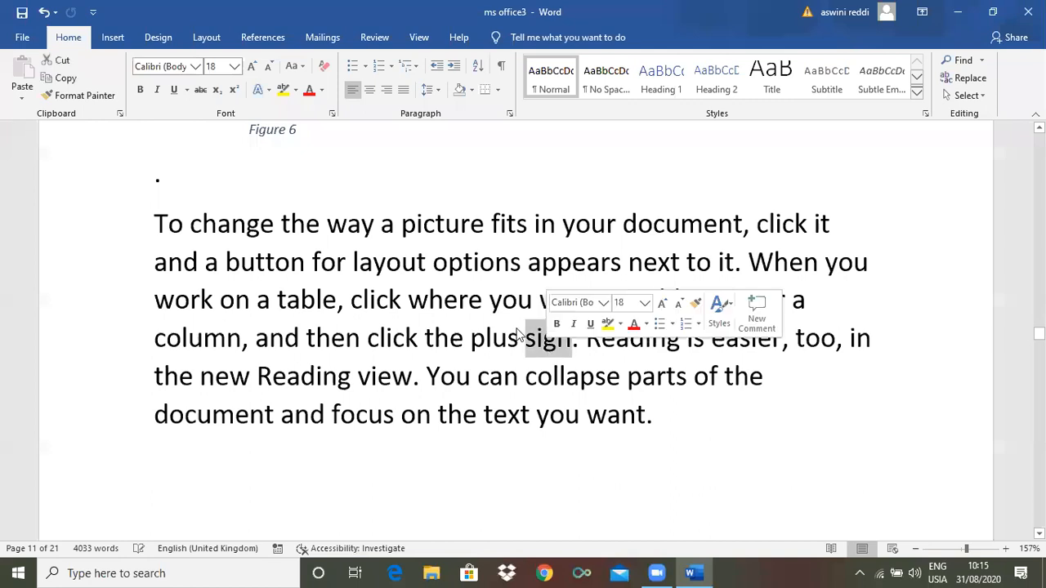
click(270, 41)
click(653, 88)
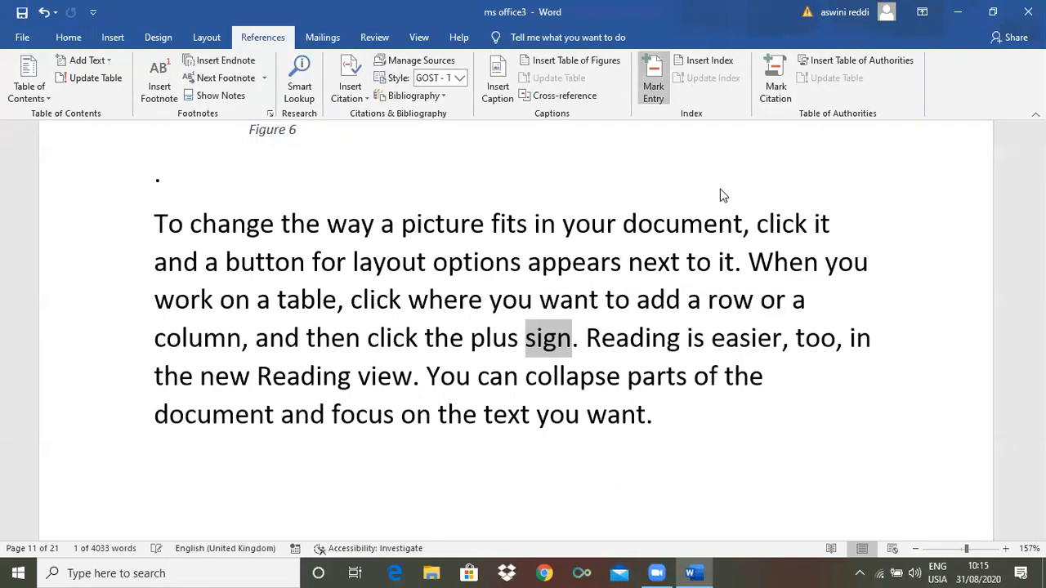
click(529, 425)
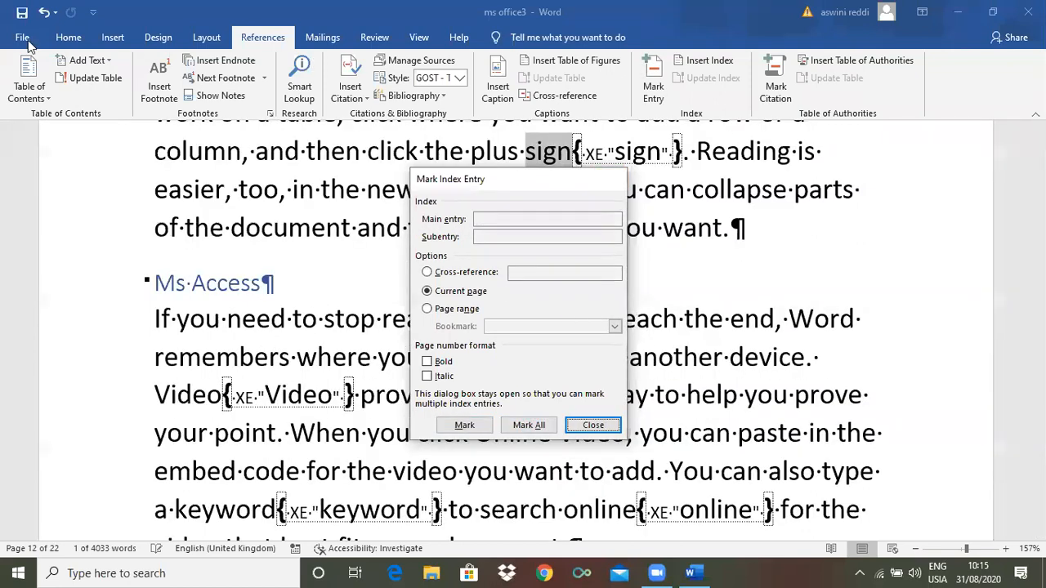
key(Escape)
click(69, 39)
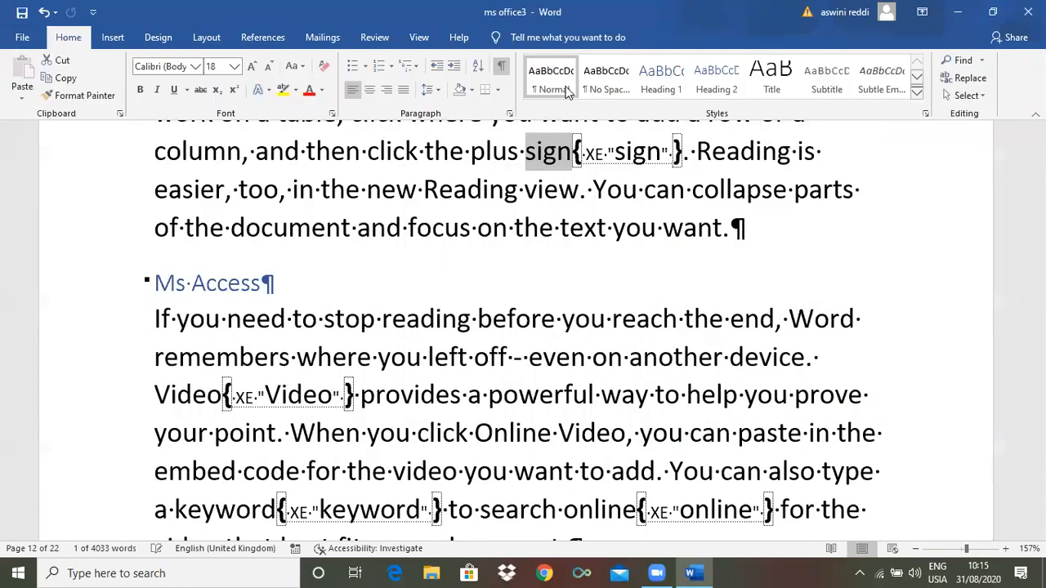
click(502, 72)
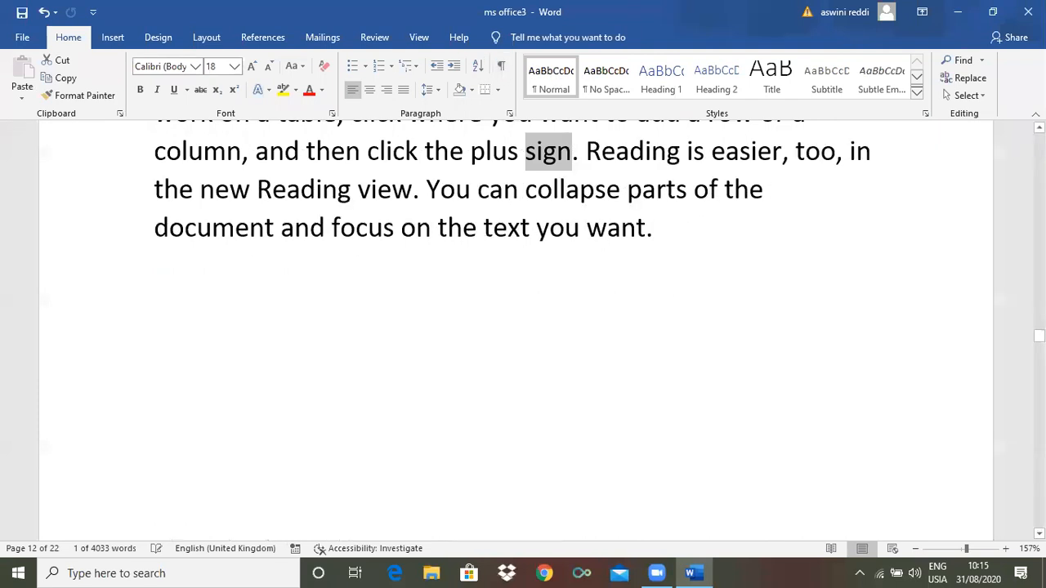
Mark the single word "elements" in the paragraph ending with "coordinated" as an index entry and hide the formatting marks
drag(1039, 336, 1039, 356)
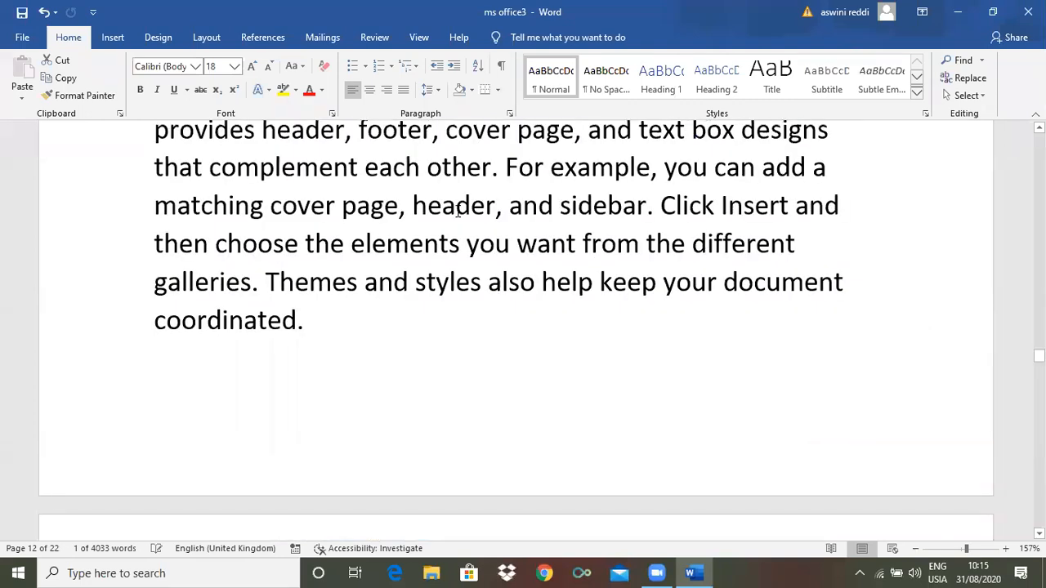
double_click(404, 243)
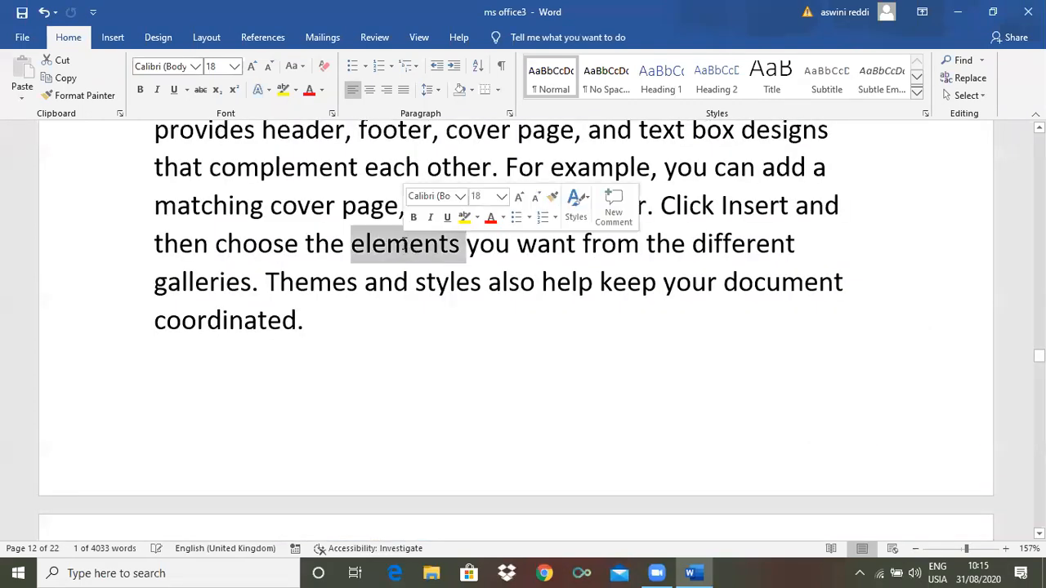
click(276, 38)
click(655, 90)
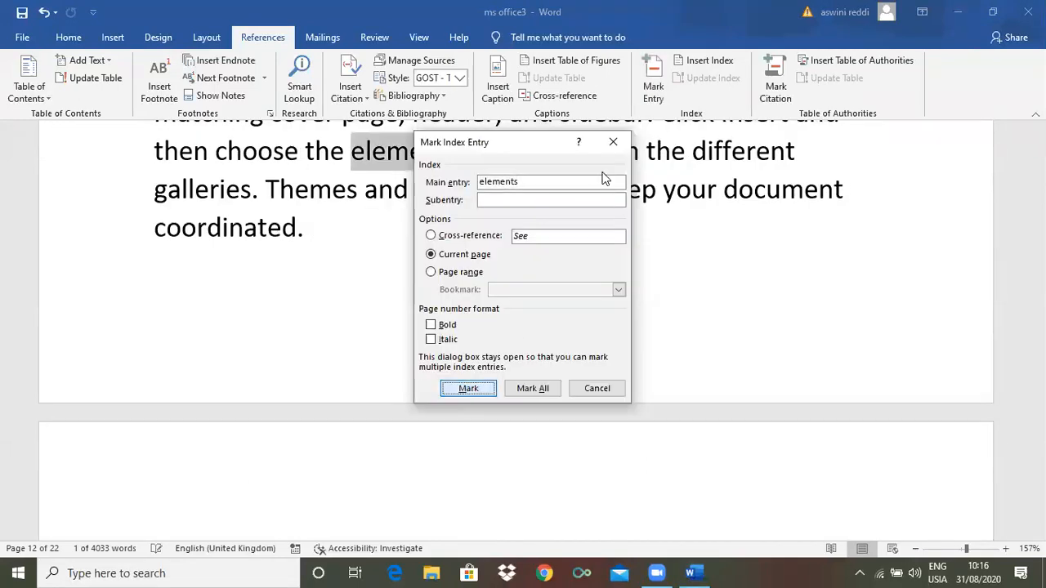
key(Return)
click(613, 143)
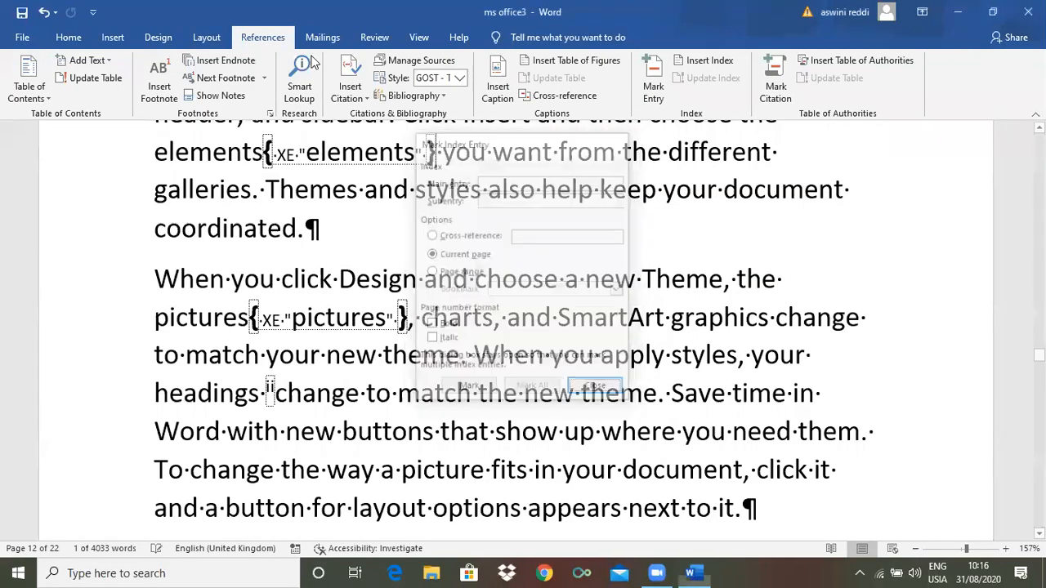
click(66, 38)
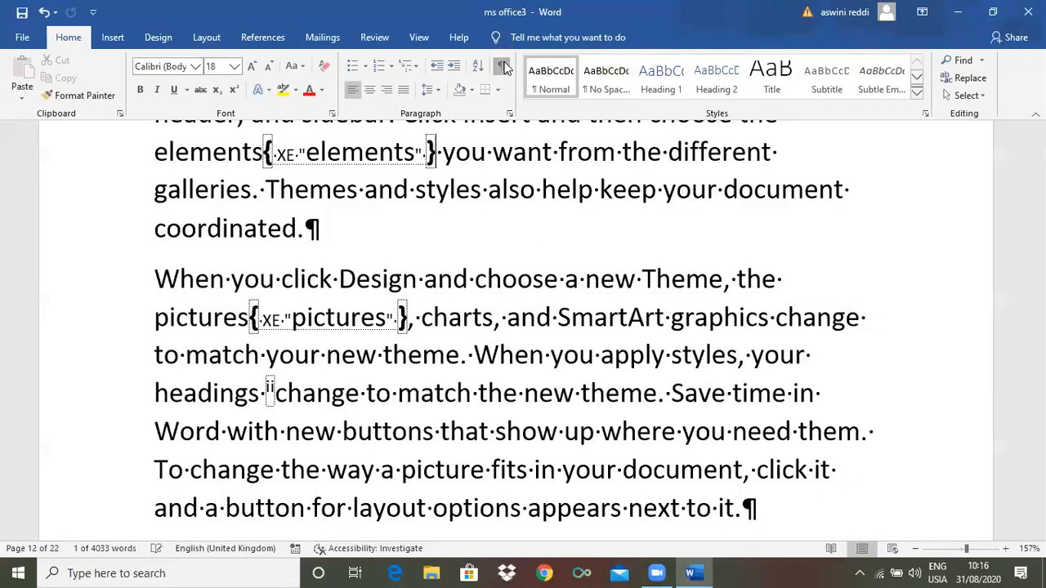
click(503, 66)
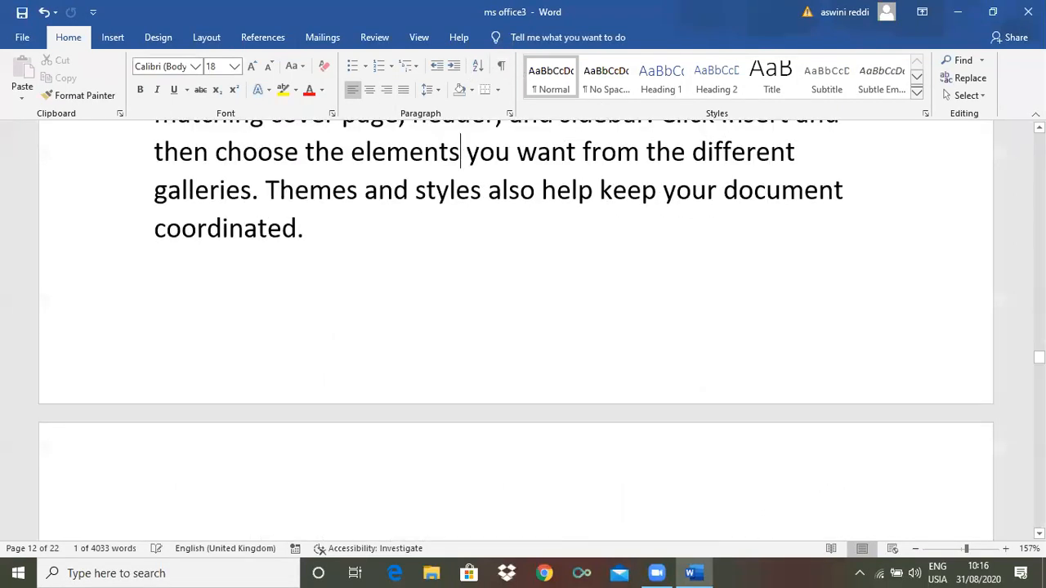
Mark all occurrences of "matching" as index entries, starting from the "For example" paragraph below Equation 6, and hide the formatting marks
drag(1039, 358, 1038, 379)
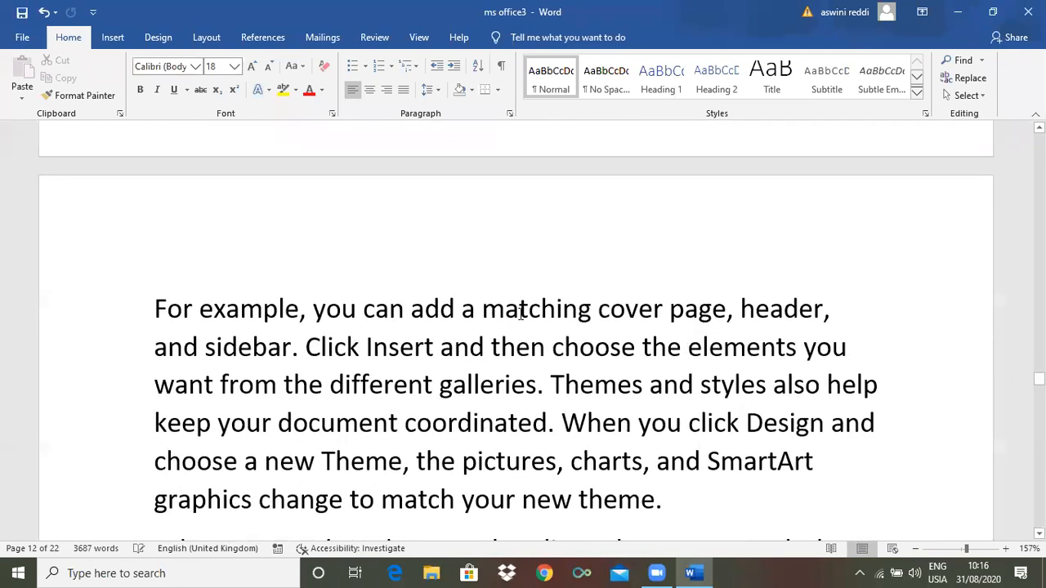
double_click(521, 318)
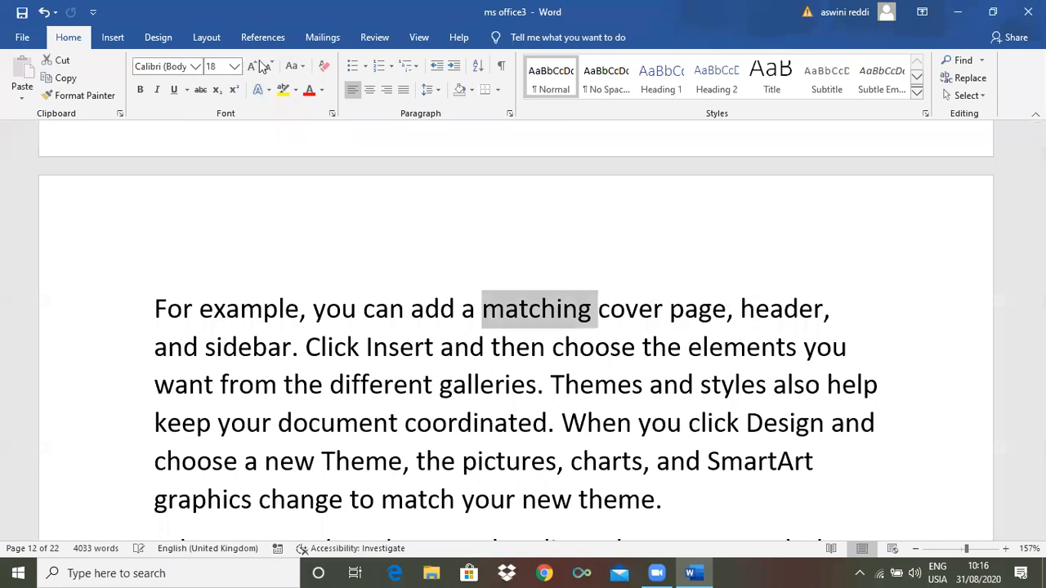
click(262, 38)
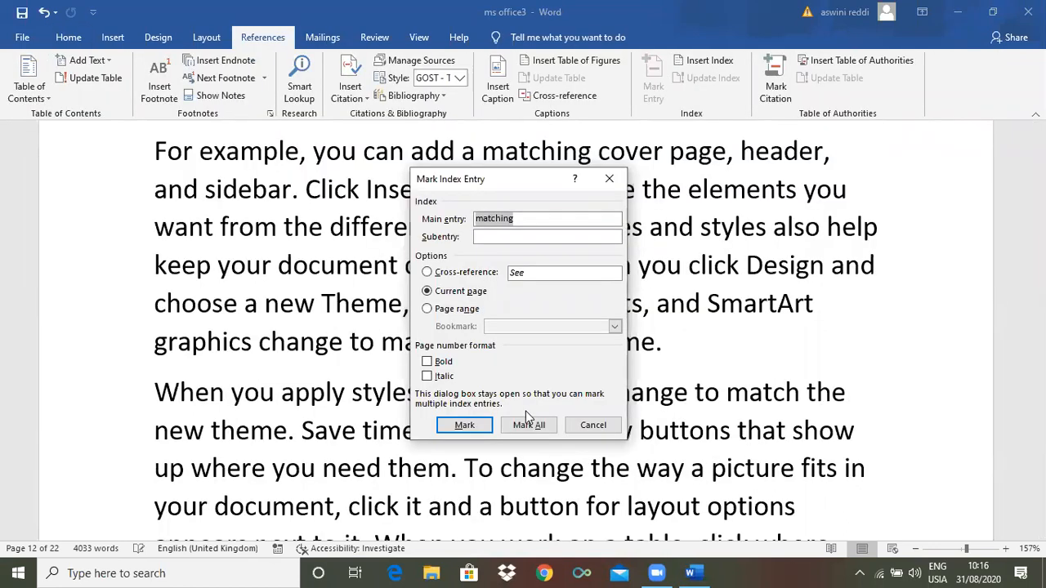
click(522, 429)
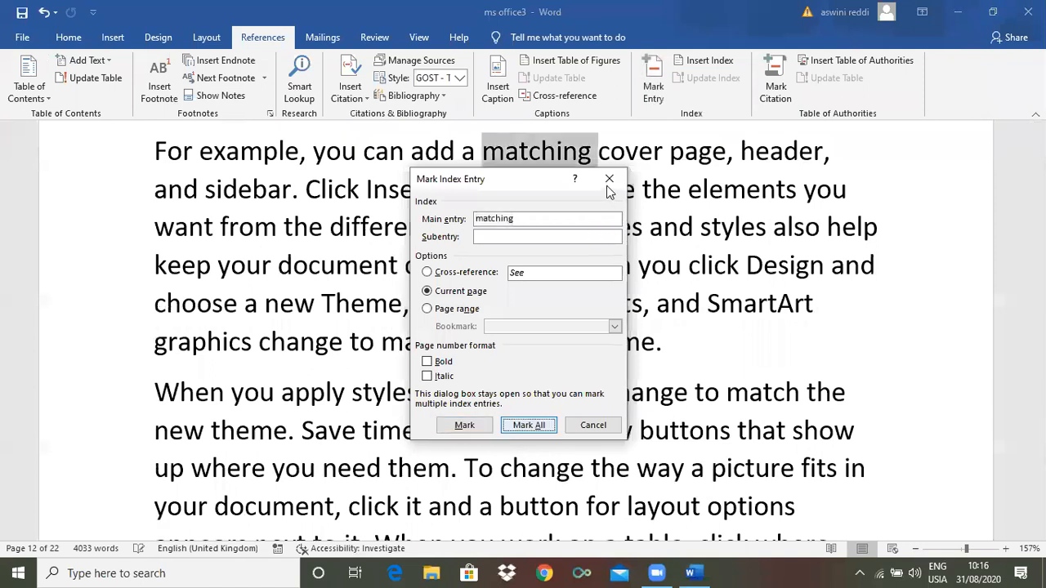
click(611, 179)
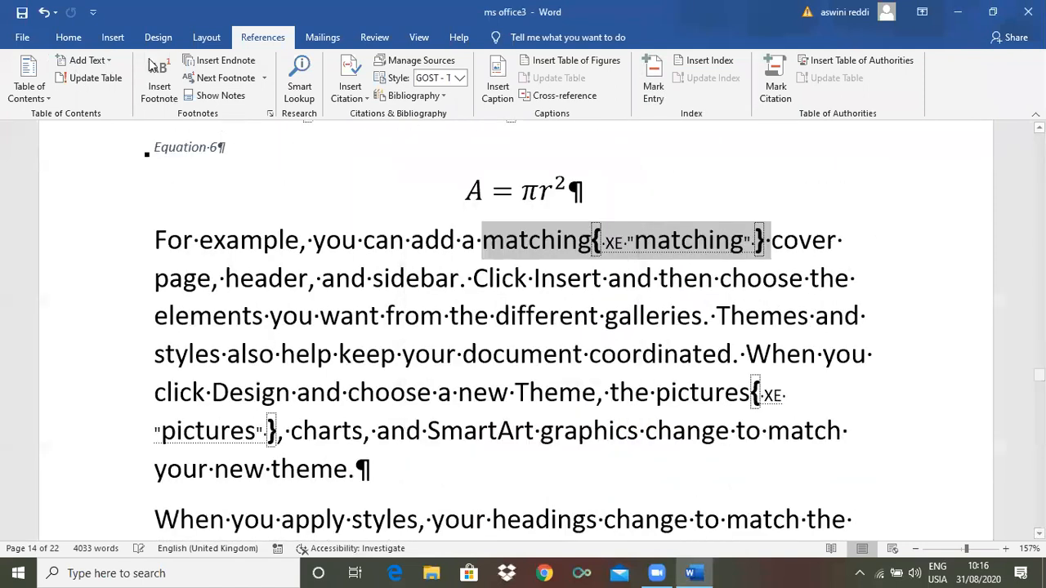
click(68, 38)
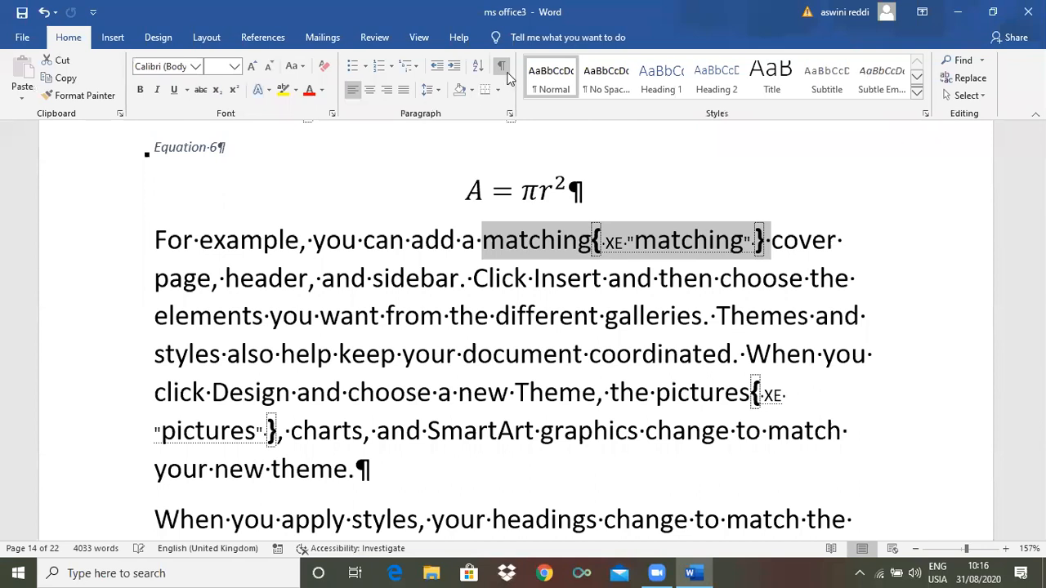
click(502, 72)
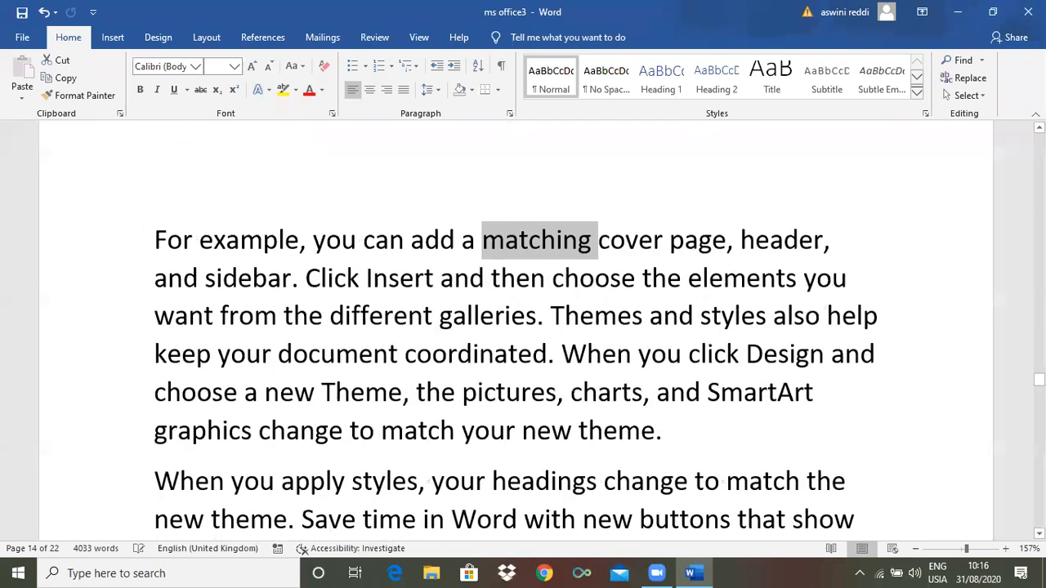
Mark all occurrences of "paste" as index entries from the "When you click Online Video" paragraph and hide the formatting marks
drag(1039, 380, 1038, 389)
scroll(749, 342, down, 1)
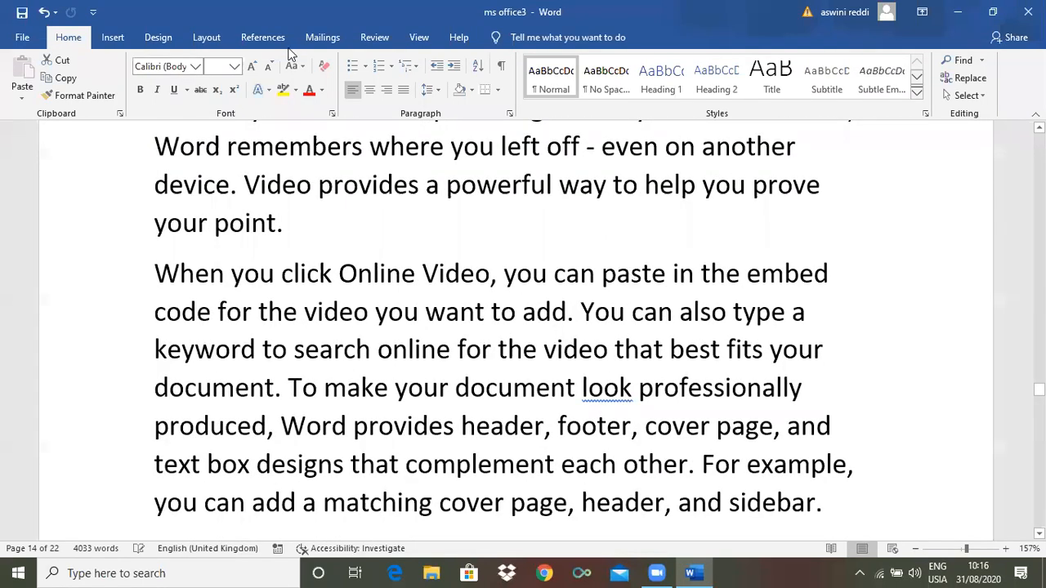
double_click(633, 273)
click(262, 37)
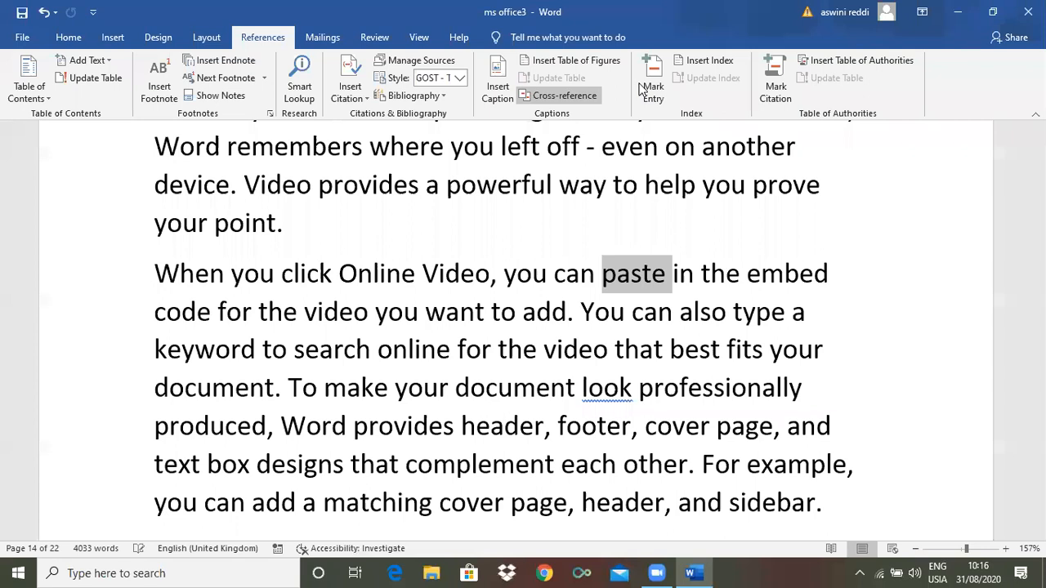
click(653, 82)
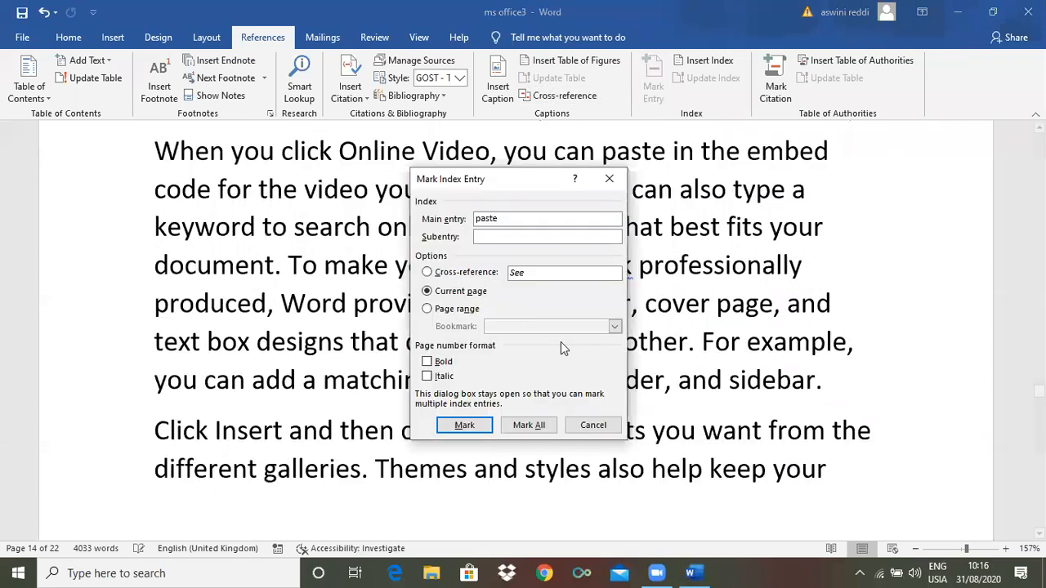
click(523, 426)
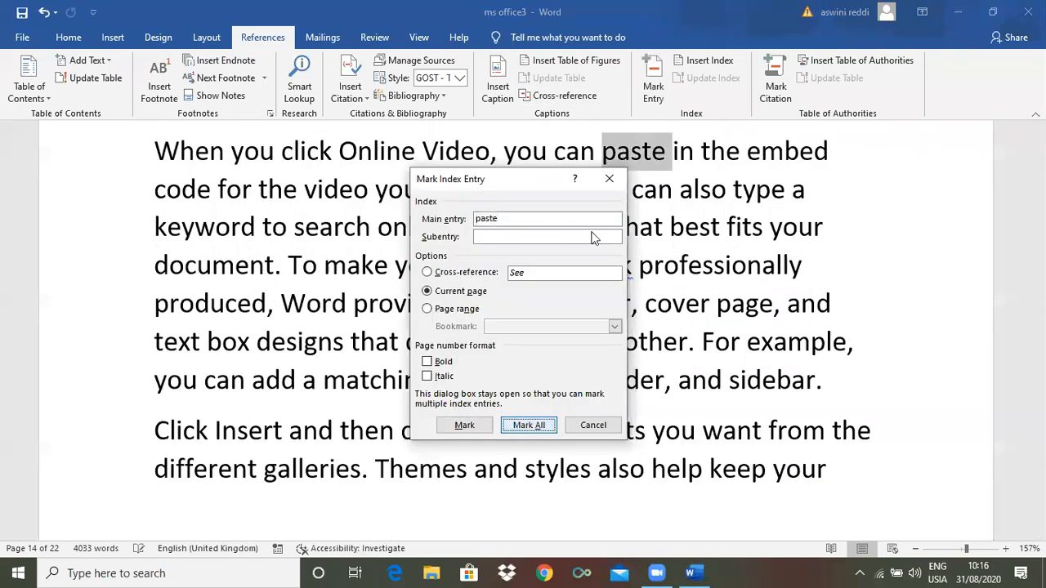
click(69, 38)
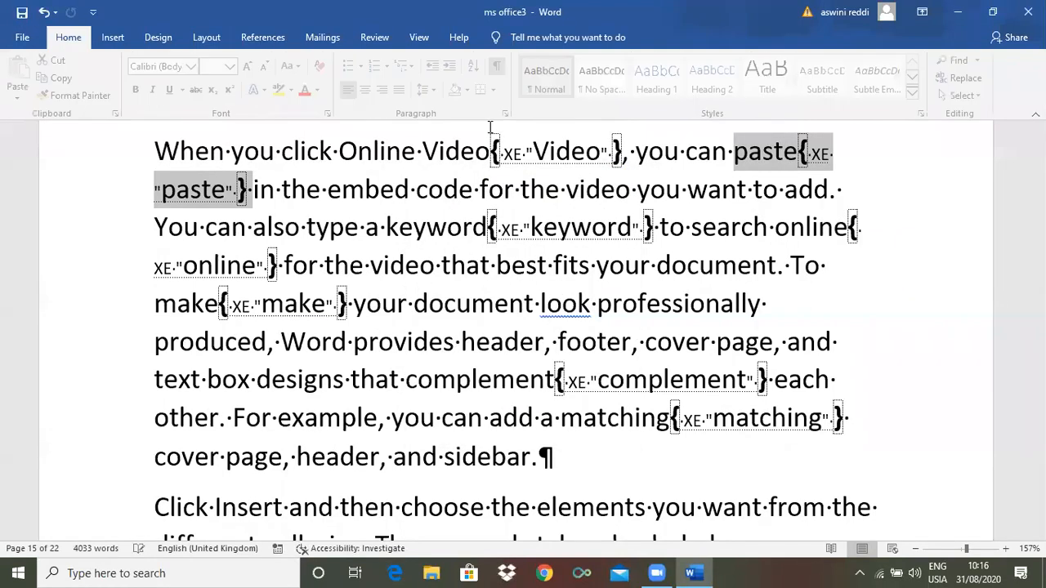
click(501, 66)
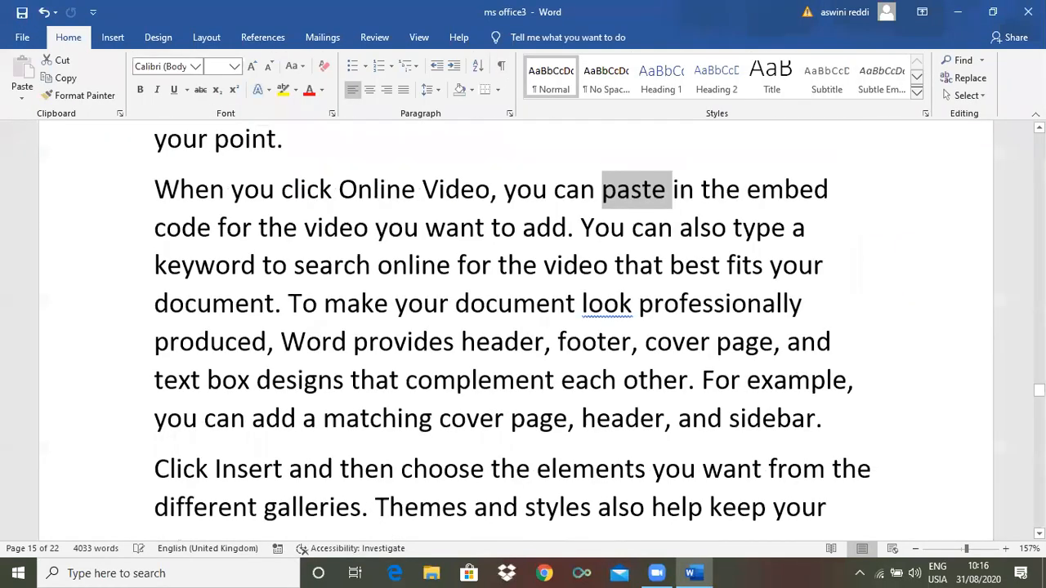
Mark all occurrences of "remembers" as index entries from the "You can collapse parts" paragraph and hide the formatting marks
drag(1039, 391, 1039, 403)
scroll(616, 259, down, 1)
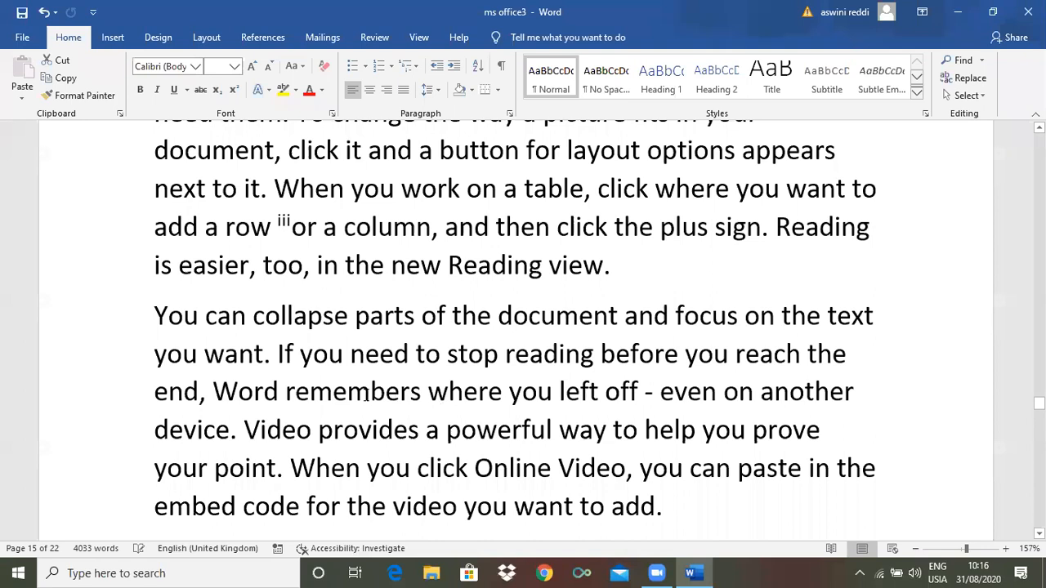
double_click(377, 394)
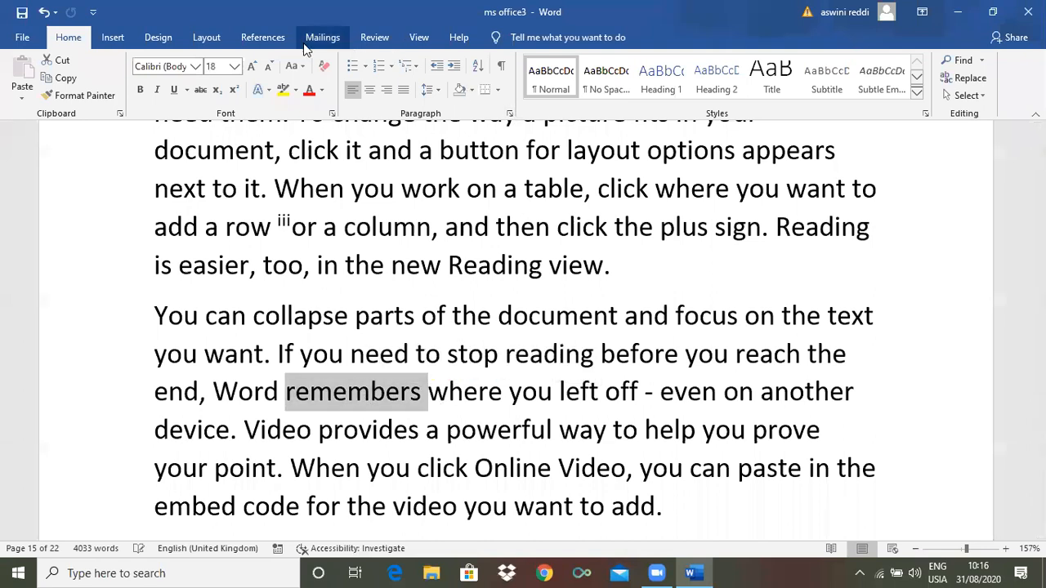
click(263, 38)
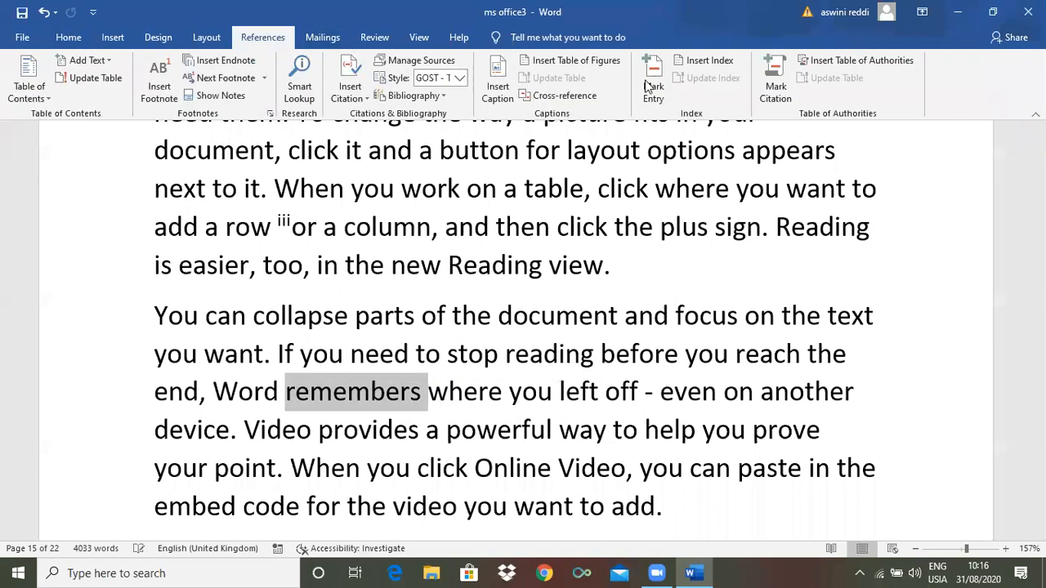
click(653, 86)
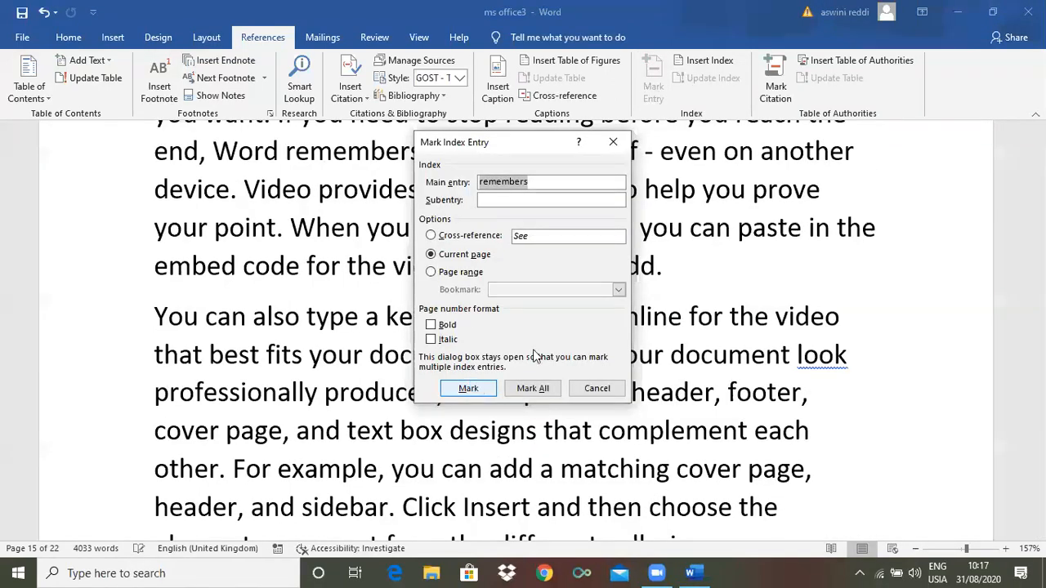
click(533, 388)
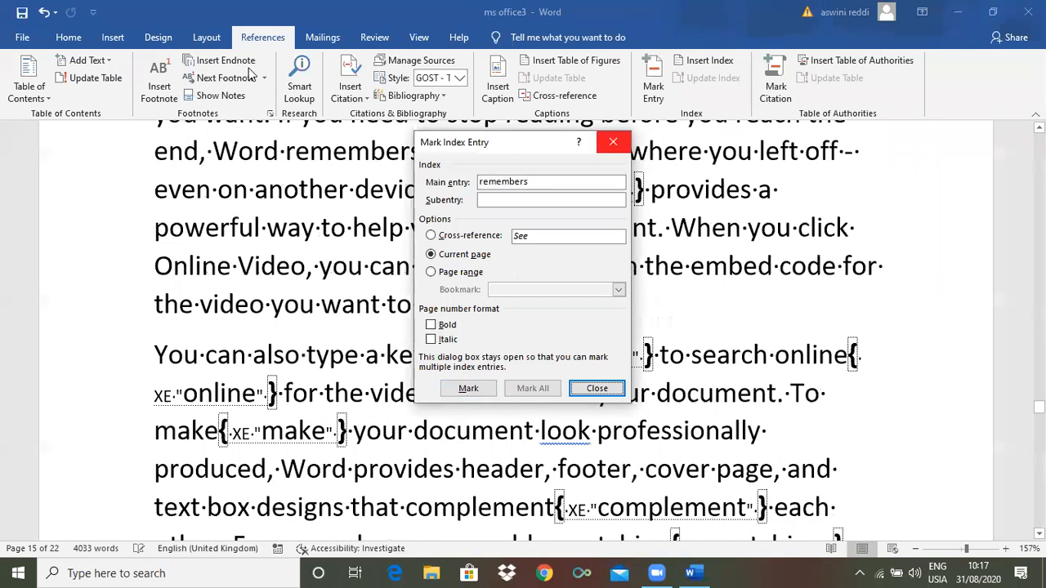
key(Escape)
click(69, 37)
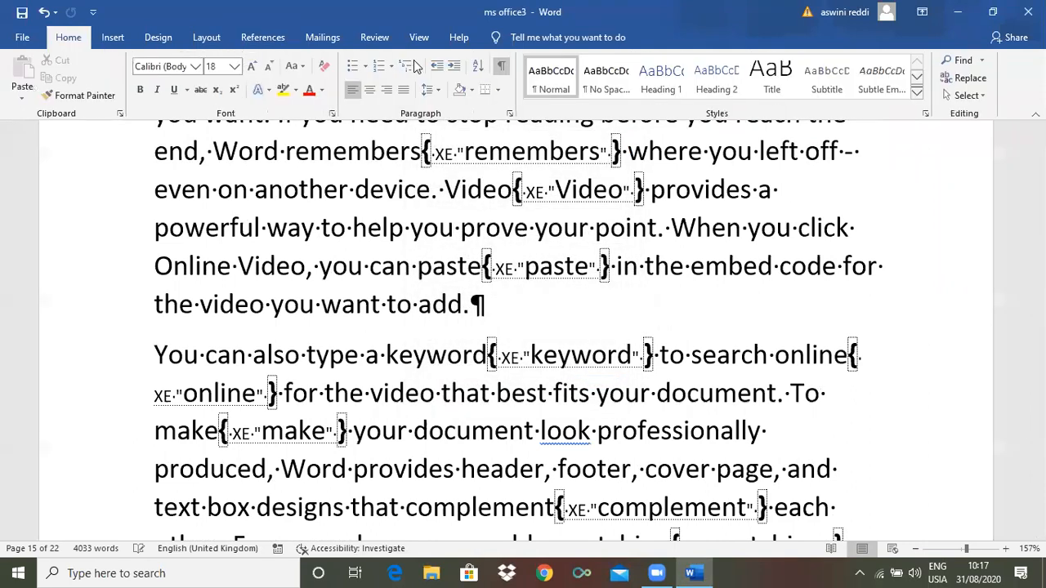
click(503, 68)
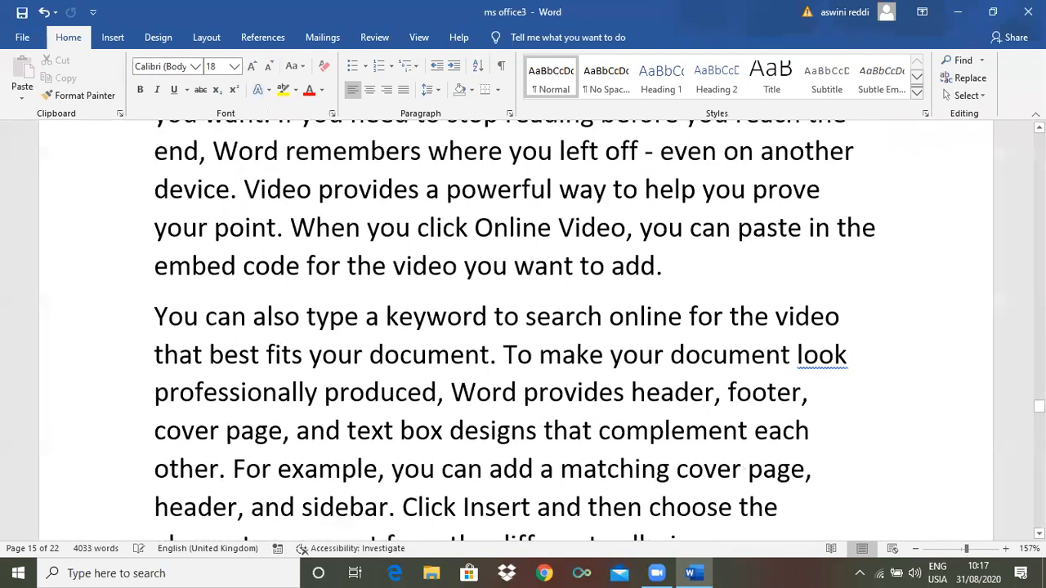
Mark all occurrences of "options" as index entries from the "To change the way a picture fits" paragraph and hide the formatting marks
scroll(696, 326, down, 5)
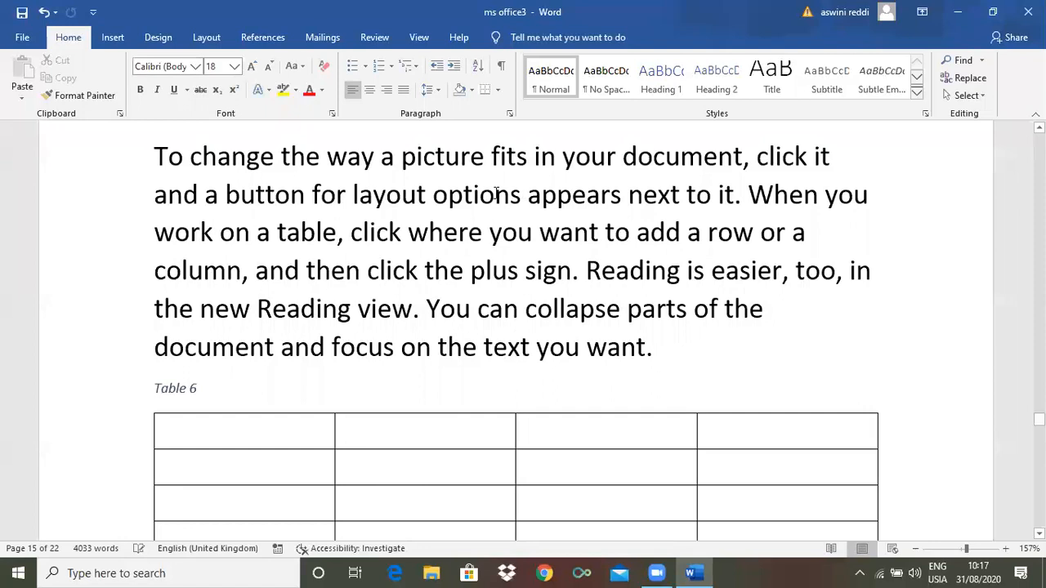
double_click(484, 199)
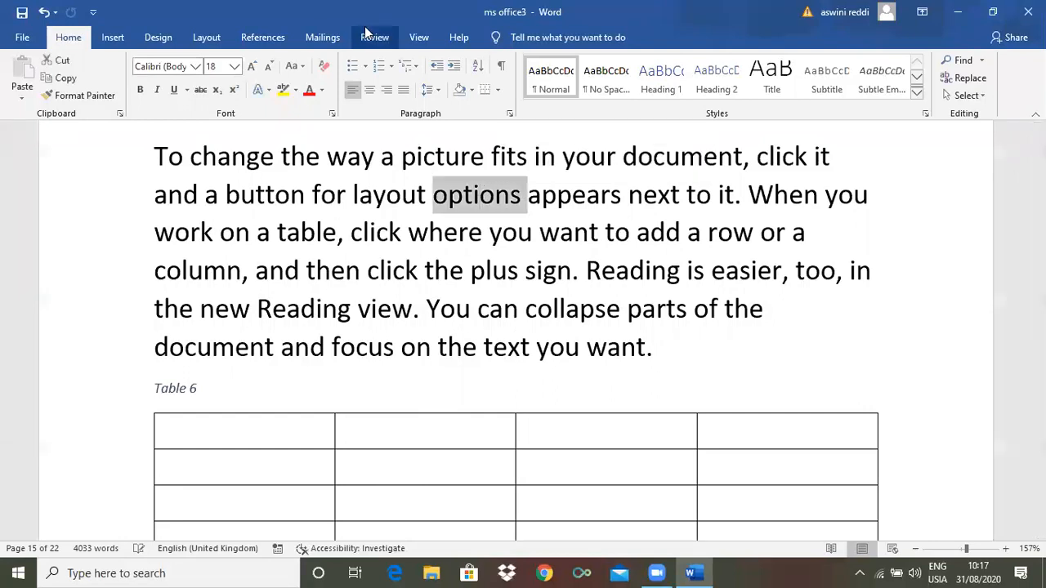
click(263, 37)
click(662, 89)
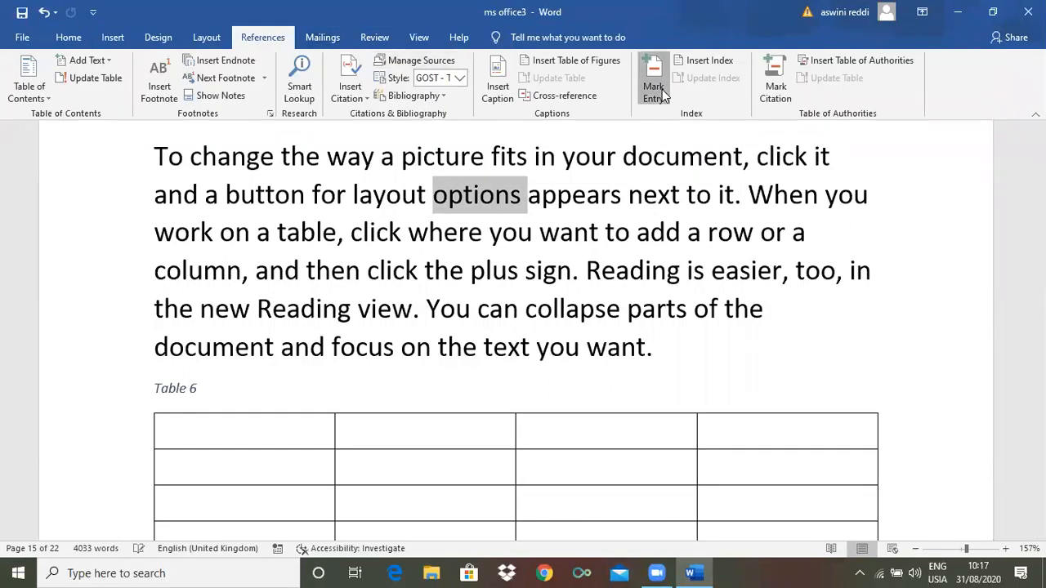
click(529, 423)
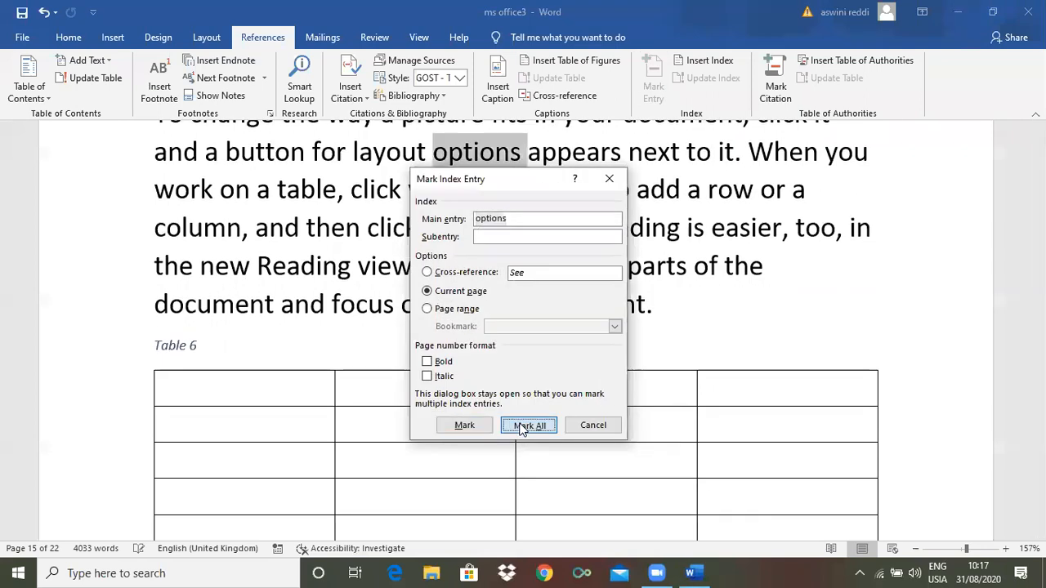
click(610, 180)
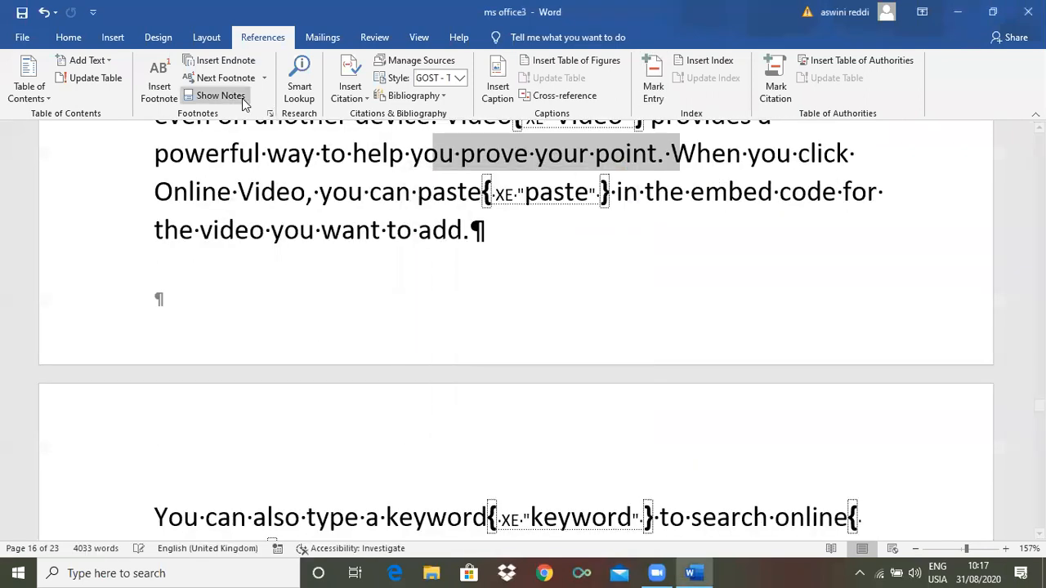
click(68, 37)
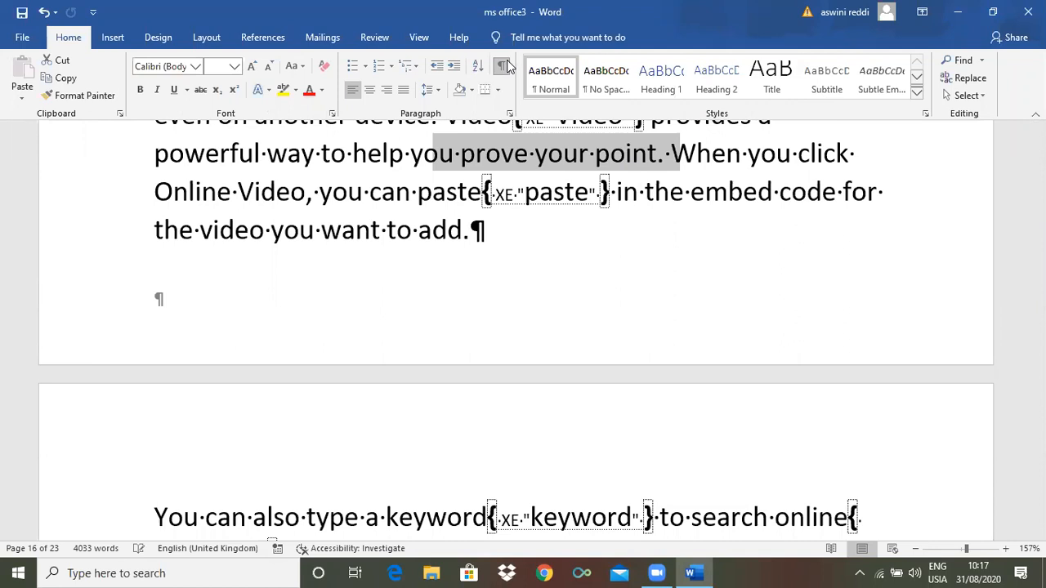
key(ctrl+shift+8)
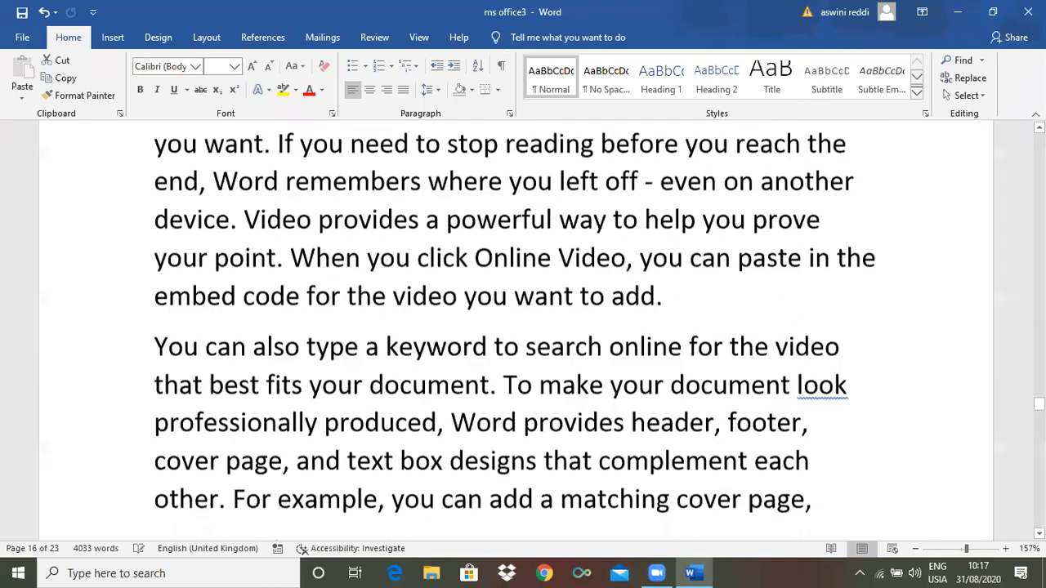
Mark all occurrences of "page" as index entries from the "To make your document look professionally produced" paragraph and hide the formatting marks
scroll(515, 331, up, 2)
drag(1039, 404, 1039, 422)
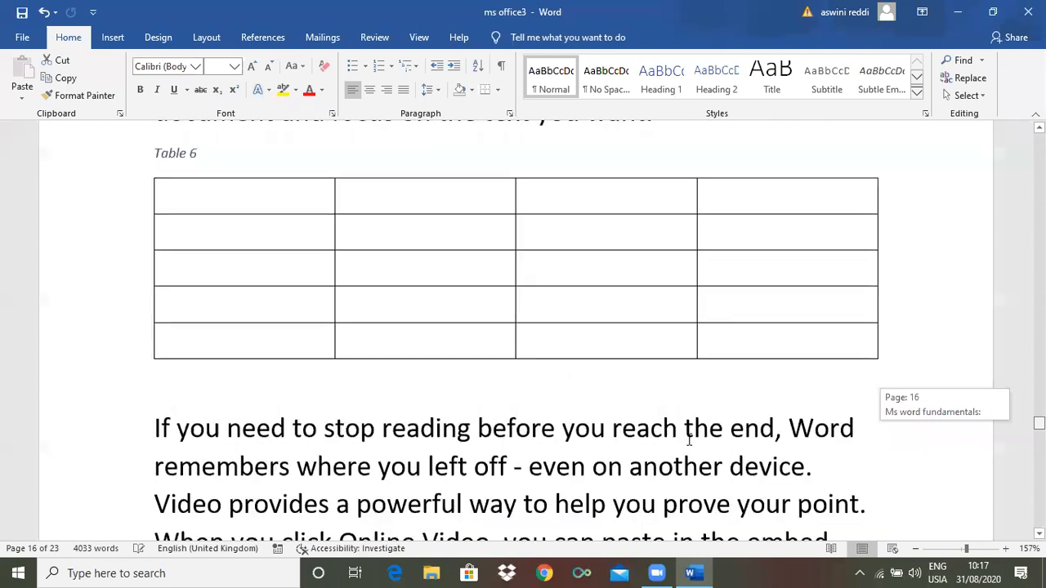
scroll(533, 361, down, 4)
double_click(535, 360)
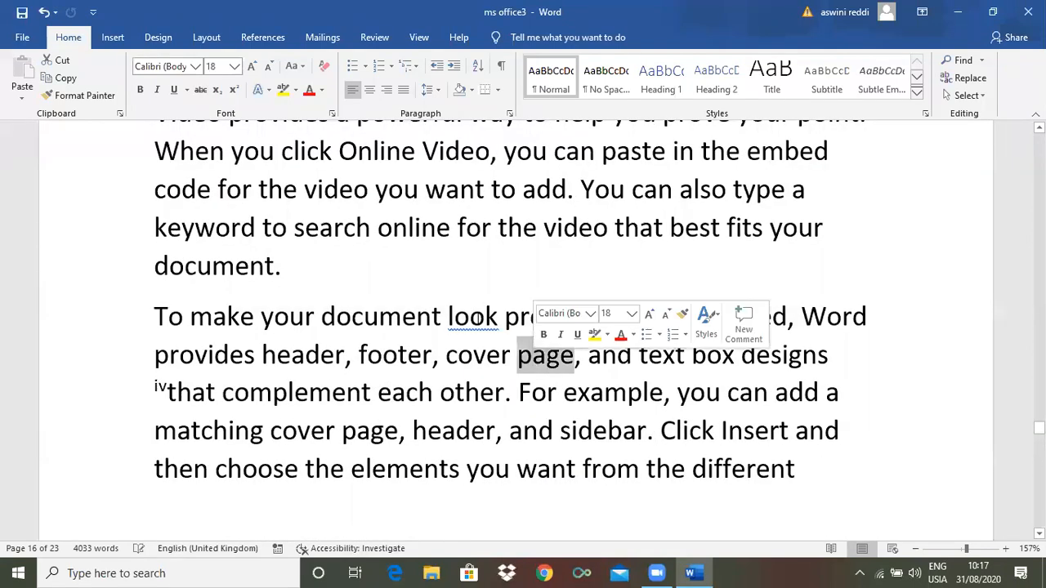
click(263, 37)
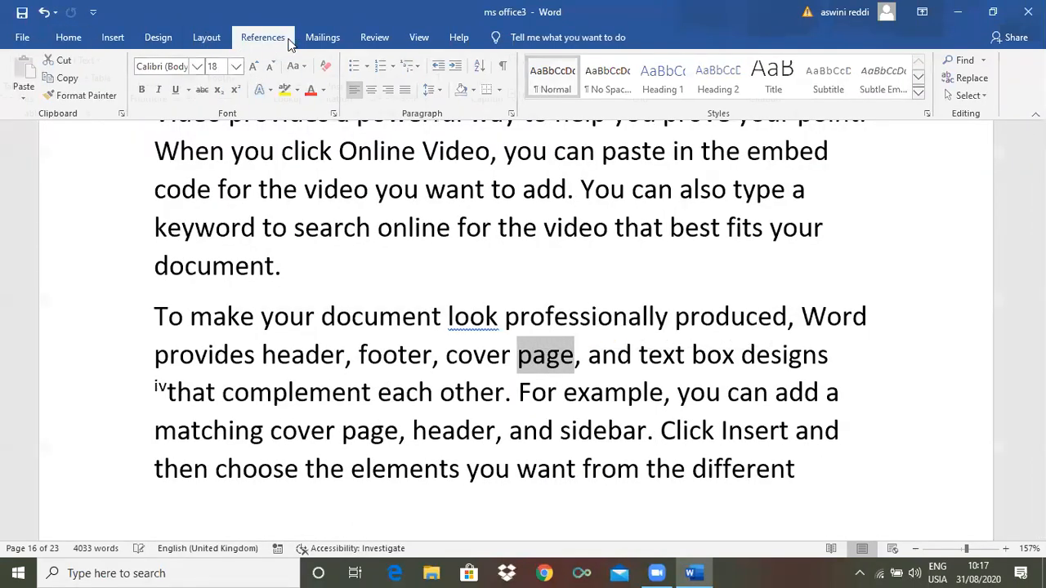
click(654, 81)
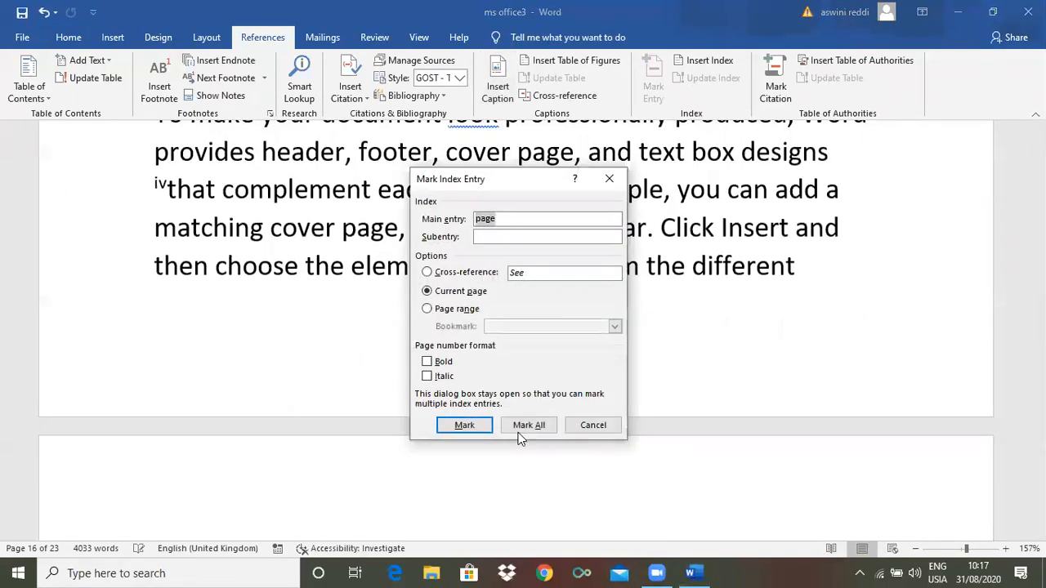
click(520, 428)
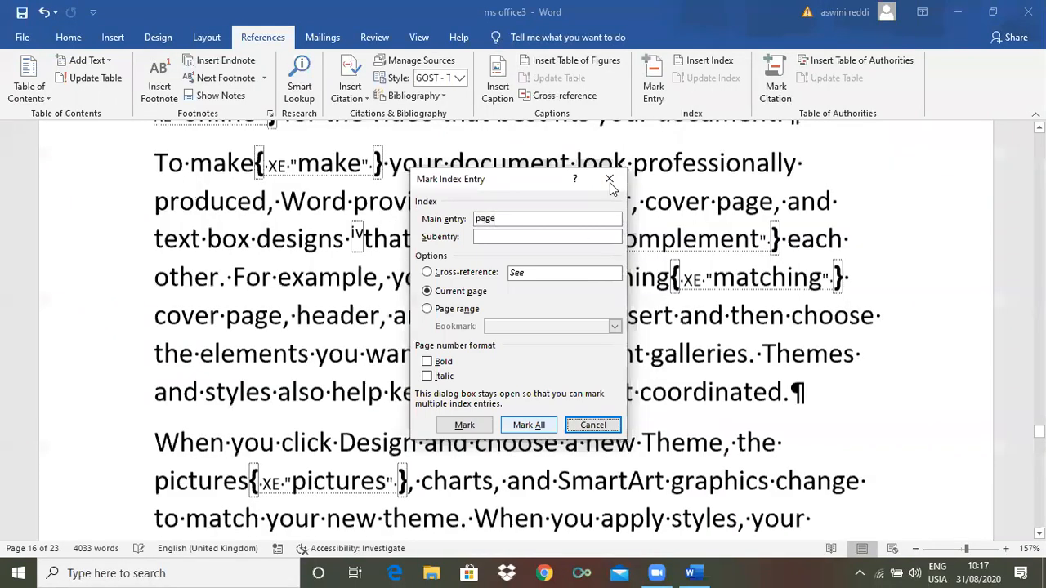
click(75, 38)
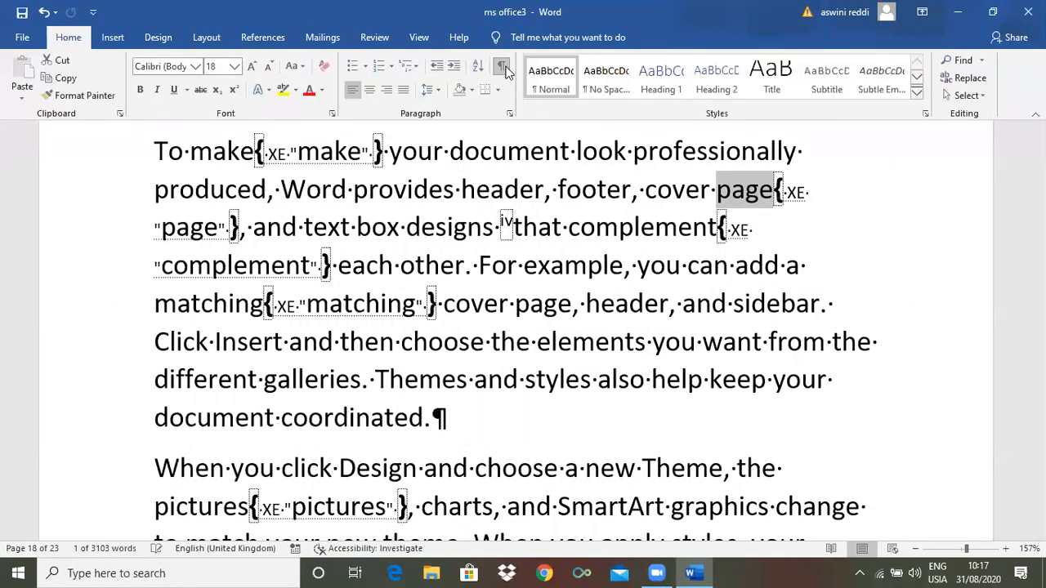
click(503, 67)
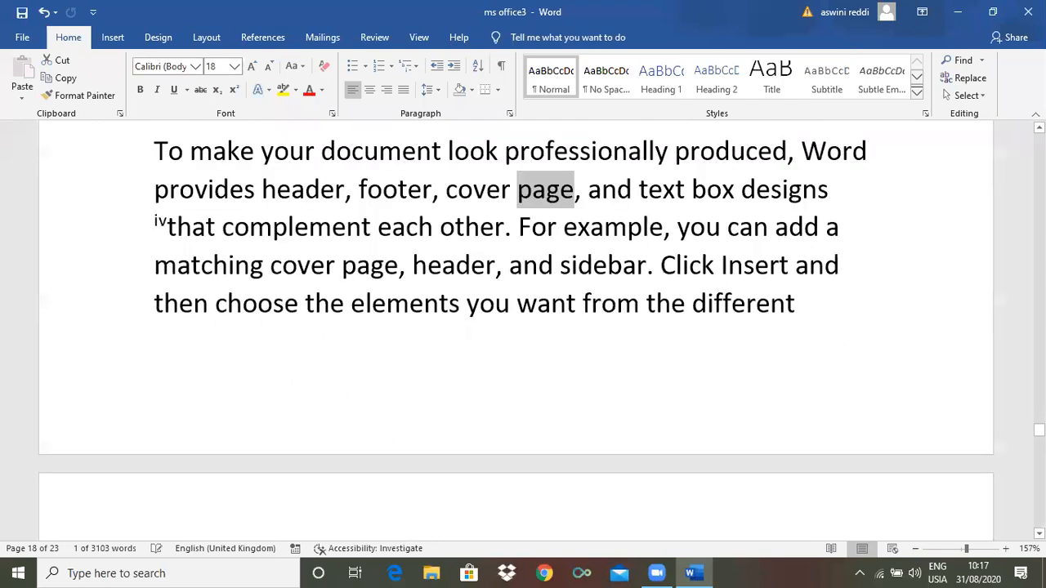
Add an empty paragraph below the list of tables near the document's start and insert a page break there
drag(1039, 431, 1039, 197)
scroll(482, 411, down, 7)
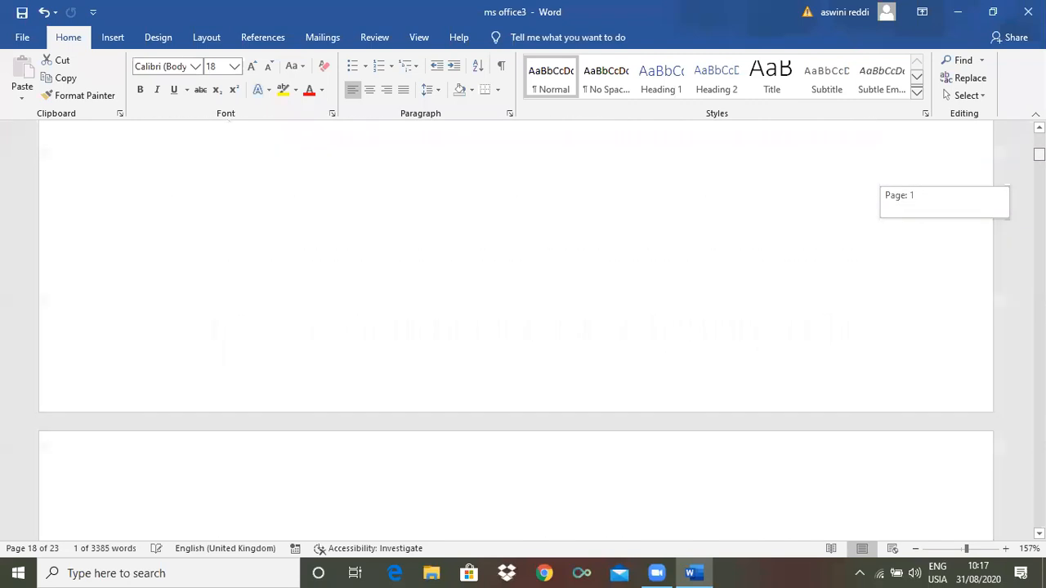
scroll(482, 411, up, 3)
scroll(482, 411, up, 3)
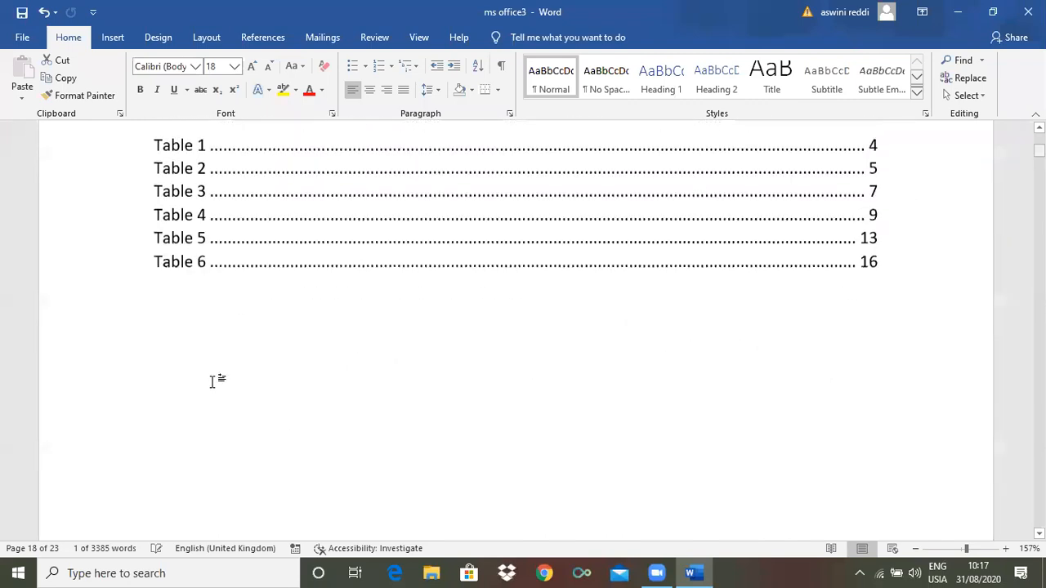
click(215, 381)
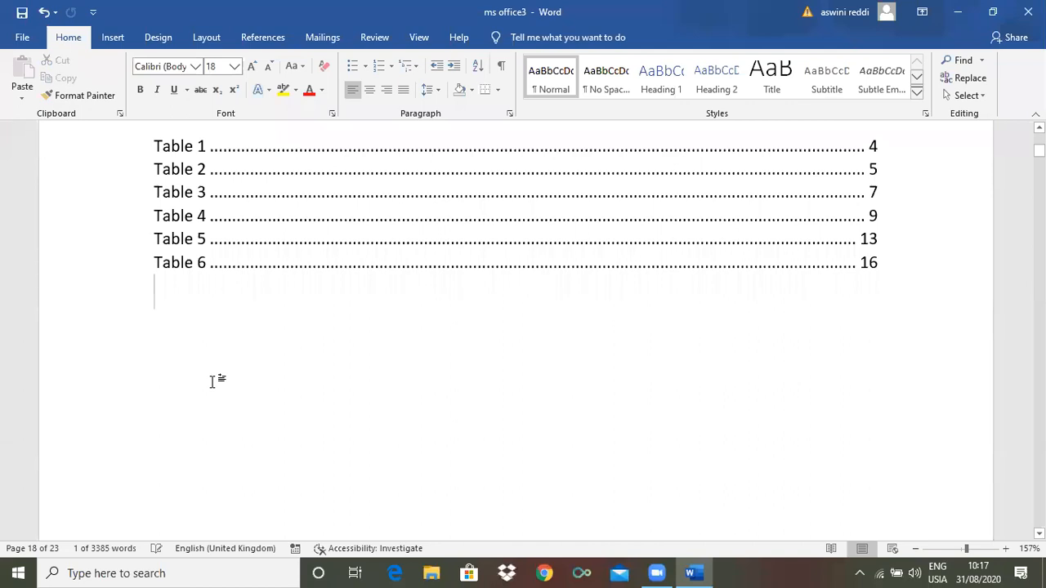
key(Return)
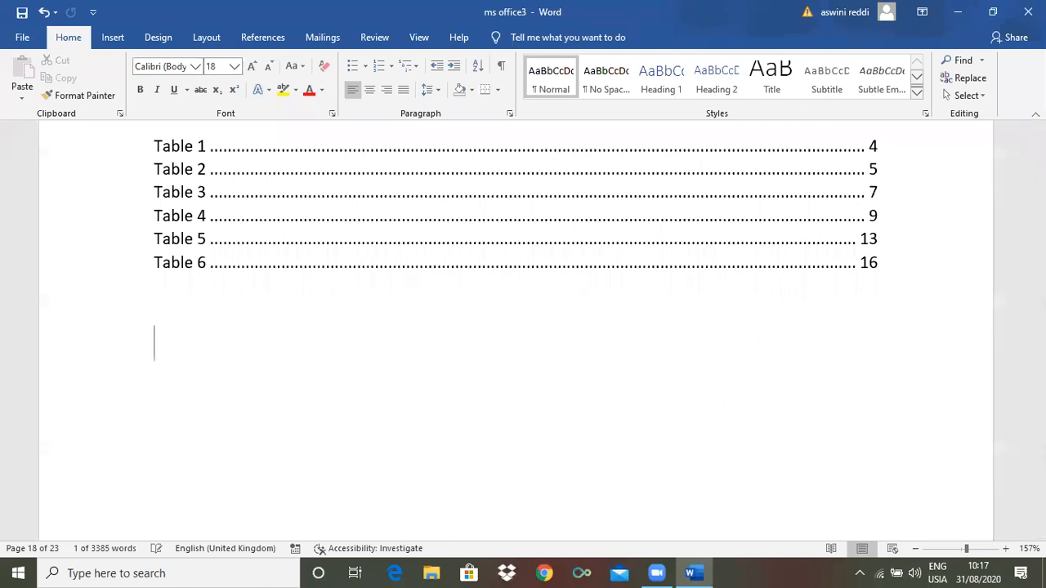
key(ctrl+Return)
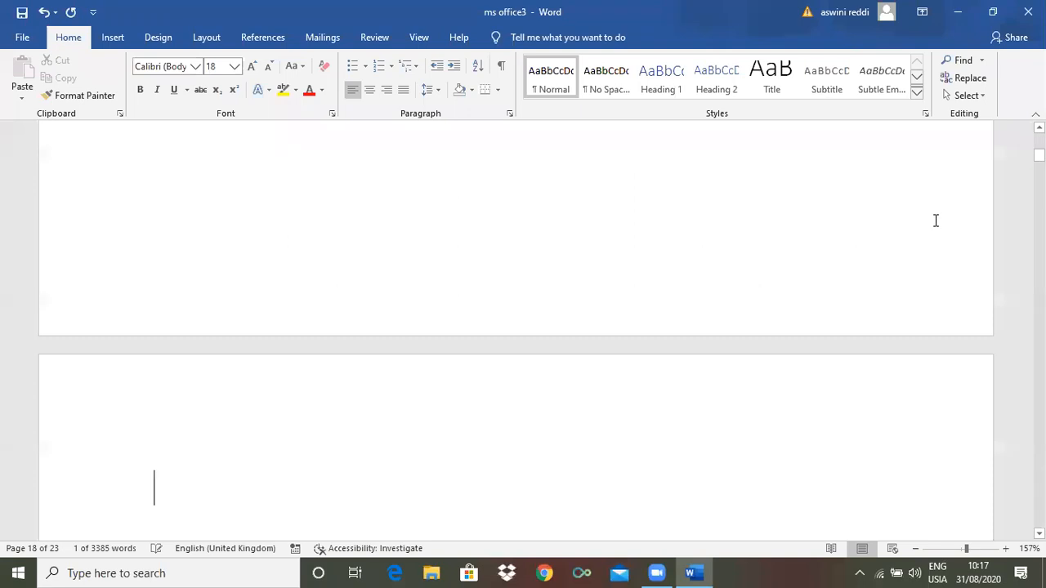
Set the font size to 12 for the empty line on the new blank page
mouse_move(1040, 156)
mouse_down()
mouse_move(1039, 143)
mouse_move(1040, 159)
mouse_up()
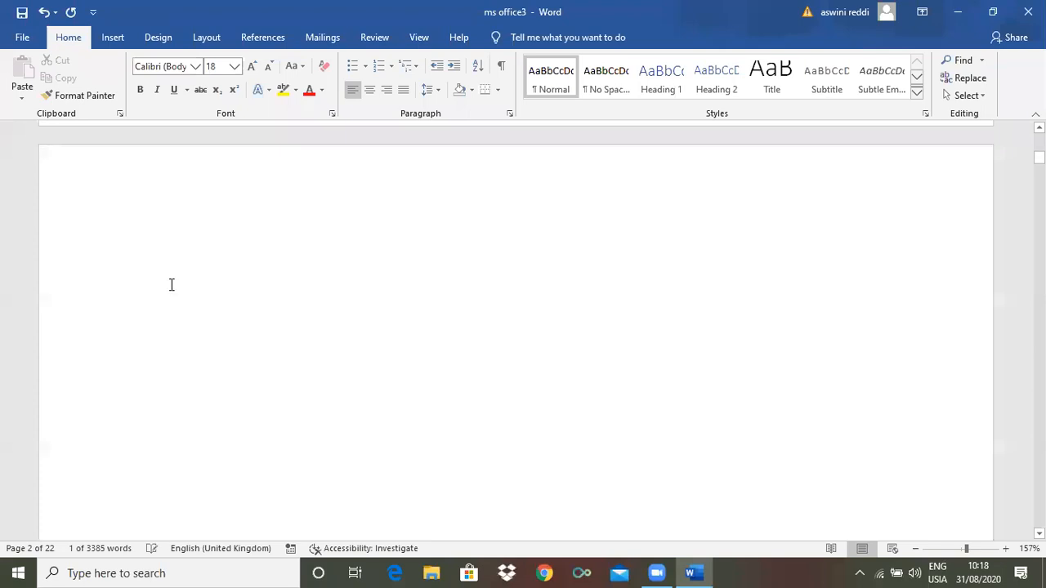
scroll(172, 284, down, 3)
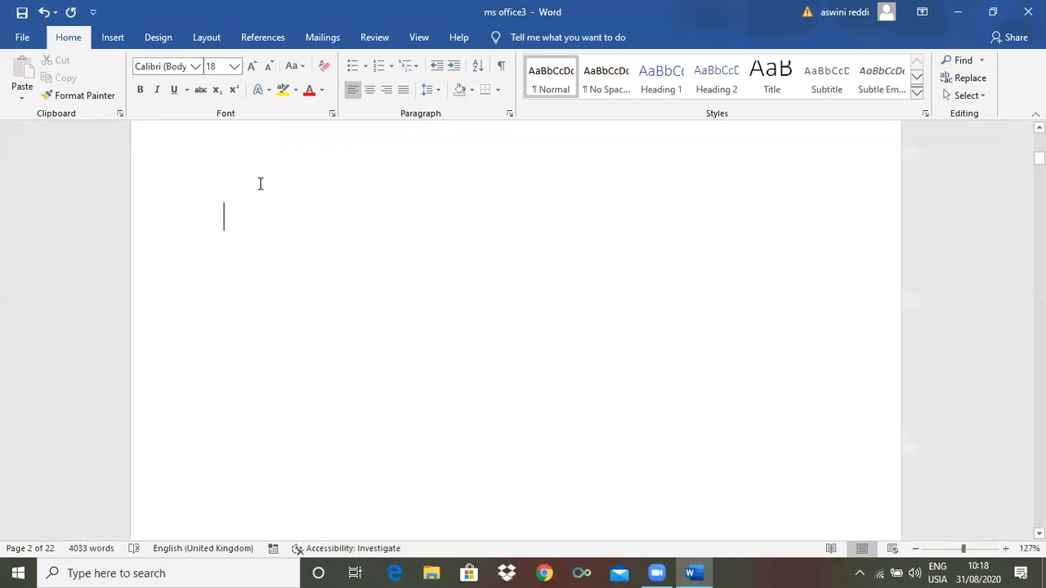
click(234, 67)
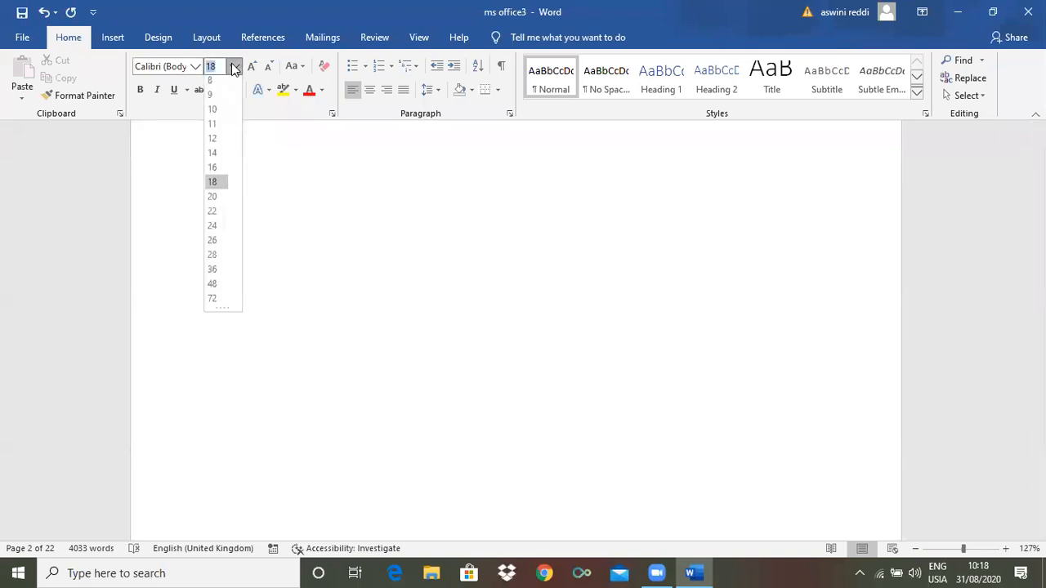
click(216, 154)
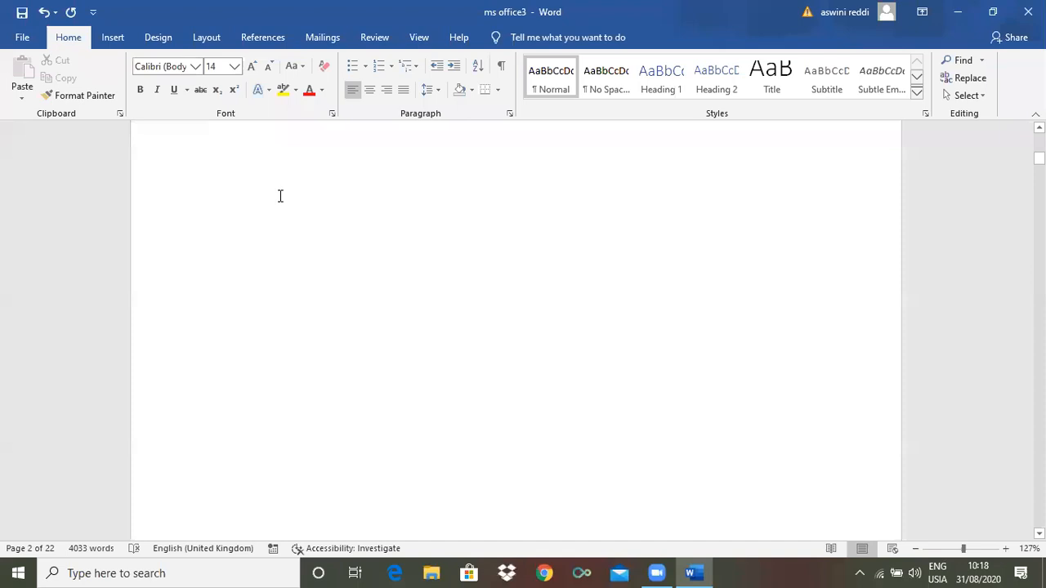
click(234, 67)
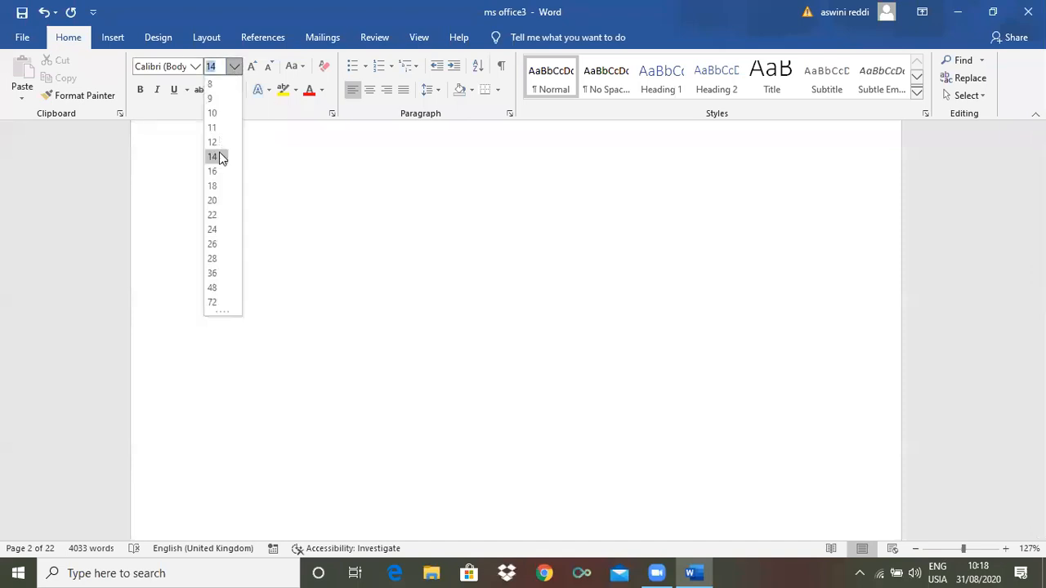
click(214, 143)
scroll(263, 230, up, 1)
scroll(263, 230, up, 2)
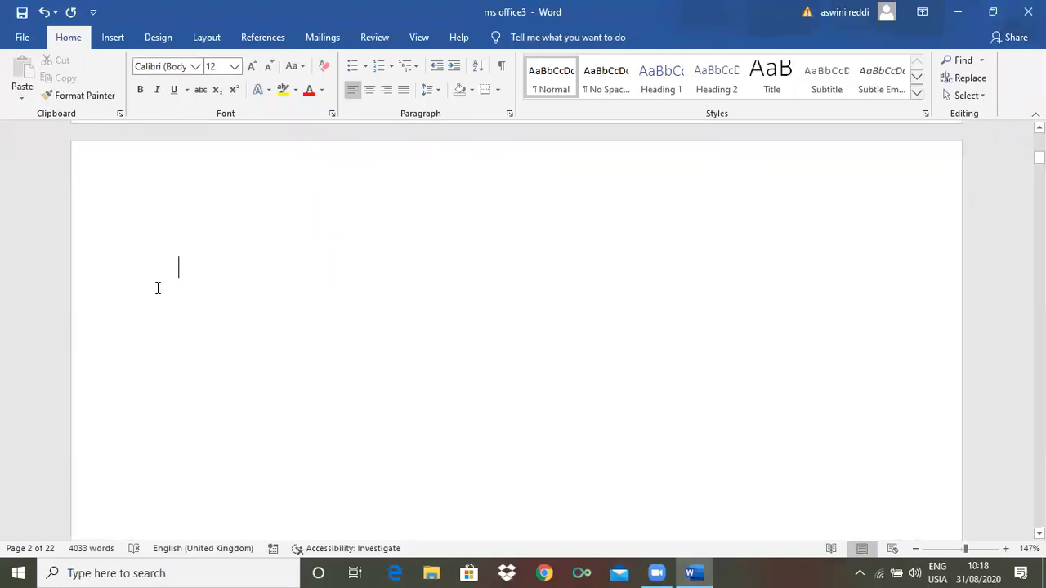
Try inserting a two-column indented index with right-aligned page numbers and a dotted tab leader, and undo it
click(246, 38)
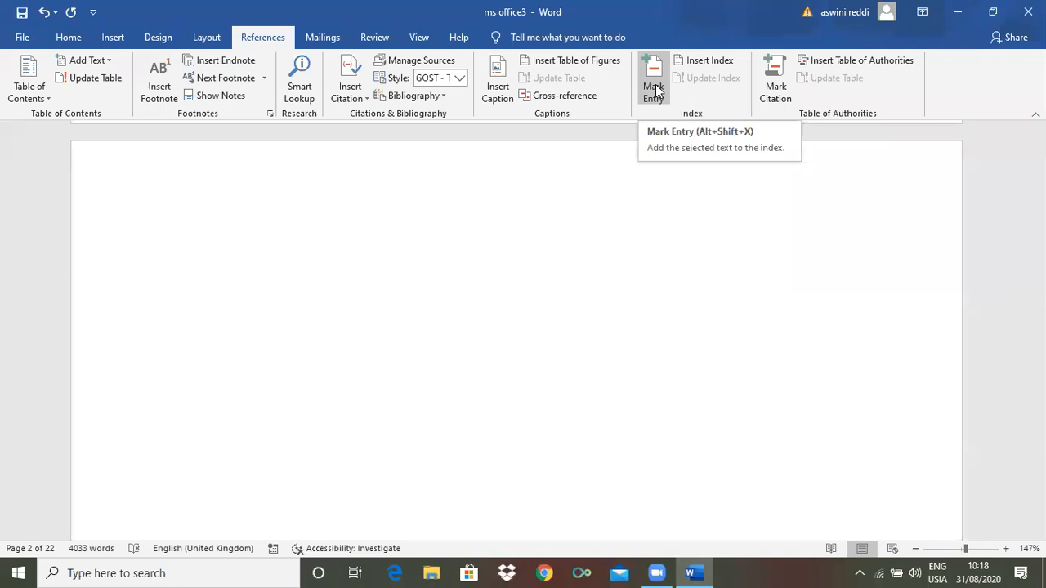
click(708, 63)
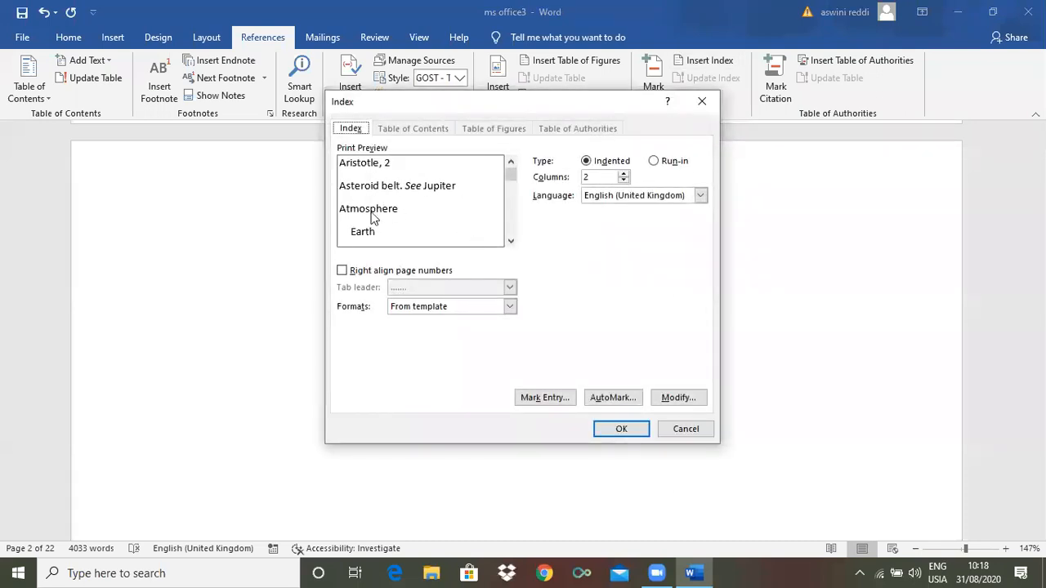
click(342, 271)
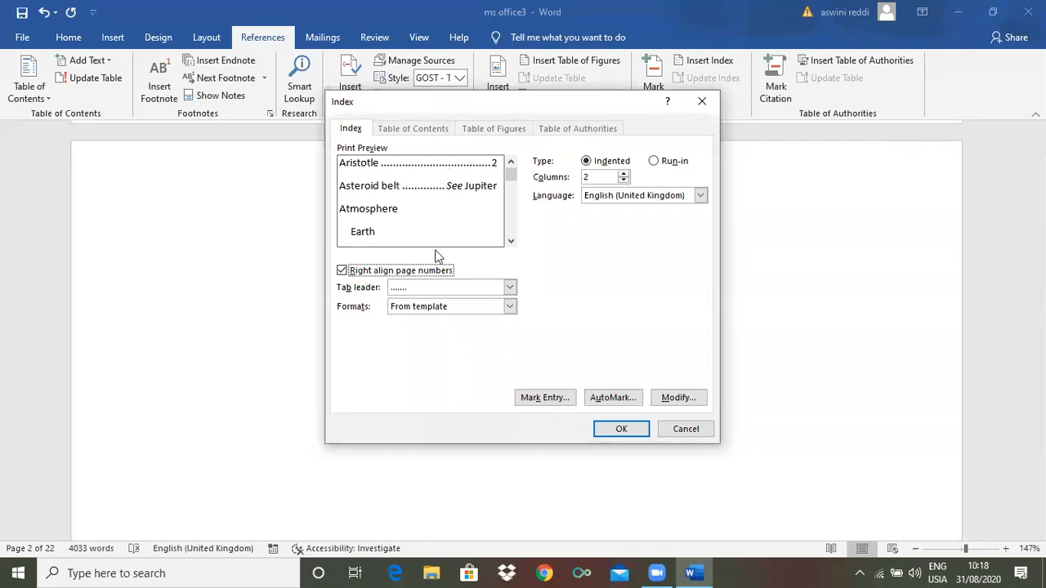
click(509, 288)
click(551, 300)
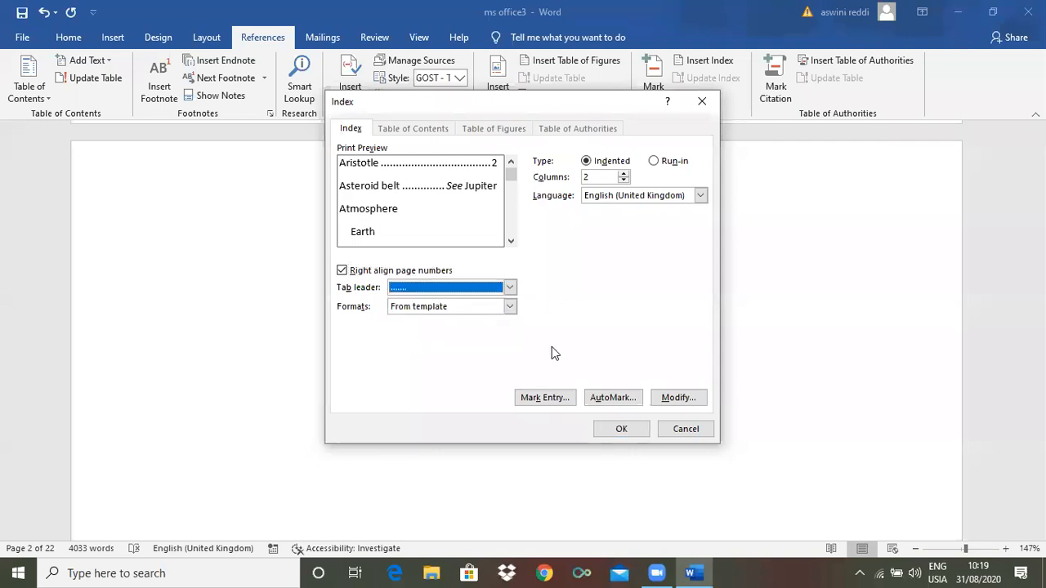
click(617, 429)
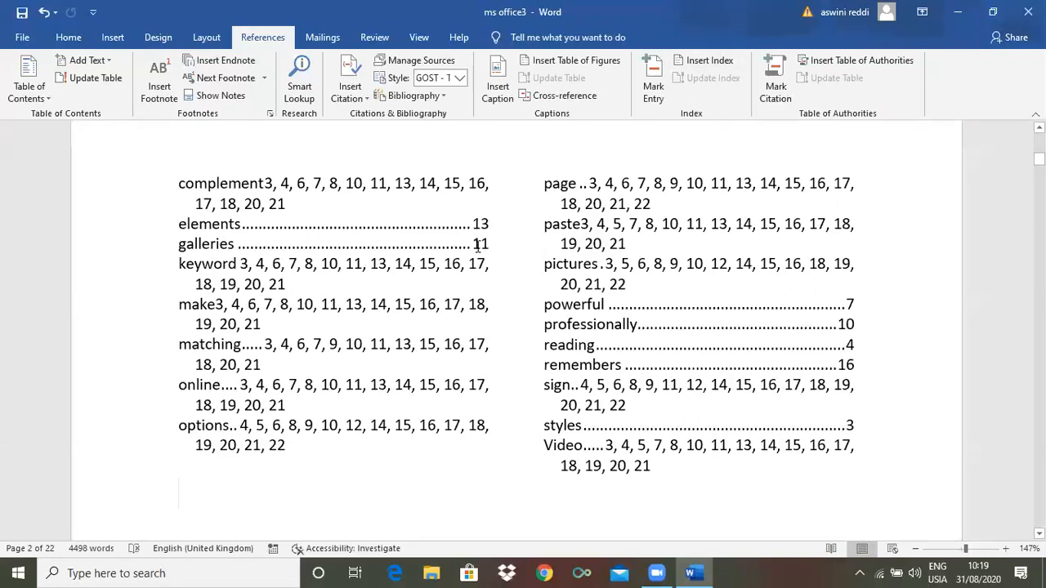
key(ctrl+z)
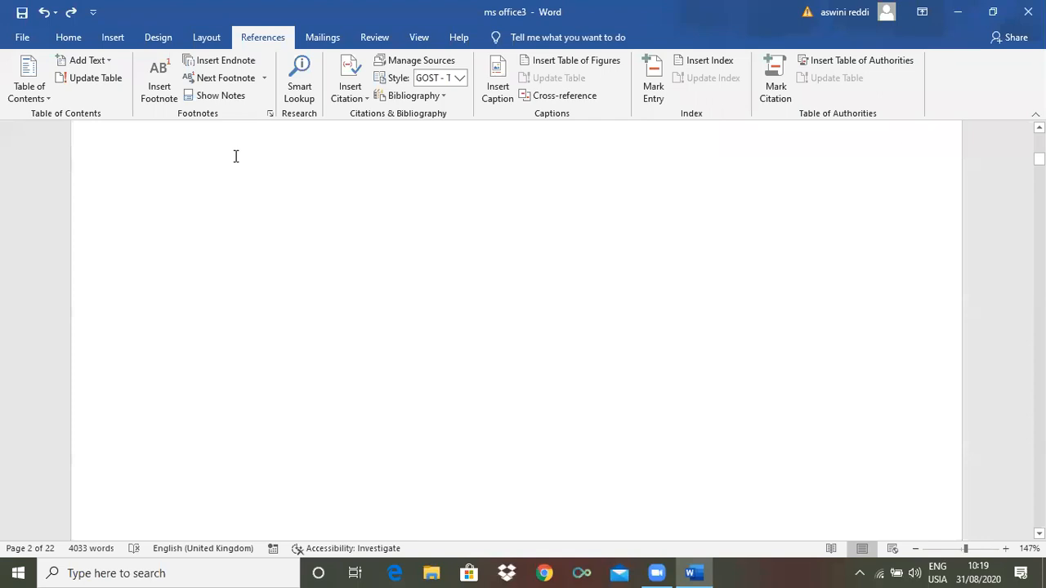
Insert a one-column indented index with right-aligned page numbers and a dotted tab leader on the blank page
click(716, 62)
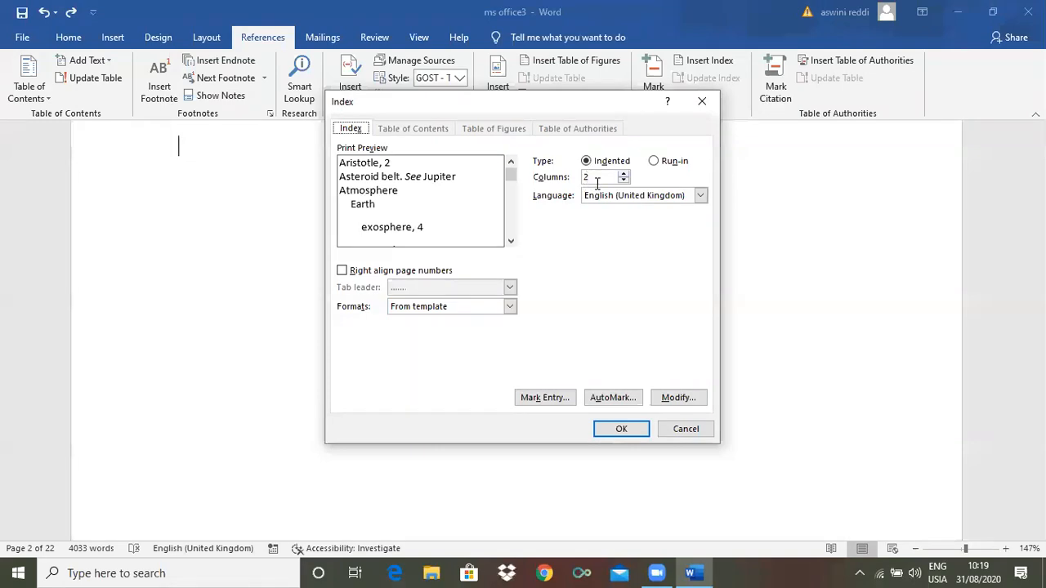
click(624, 181)
click(341, 270)
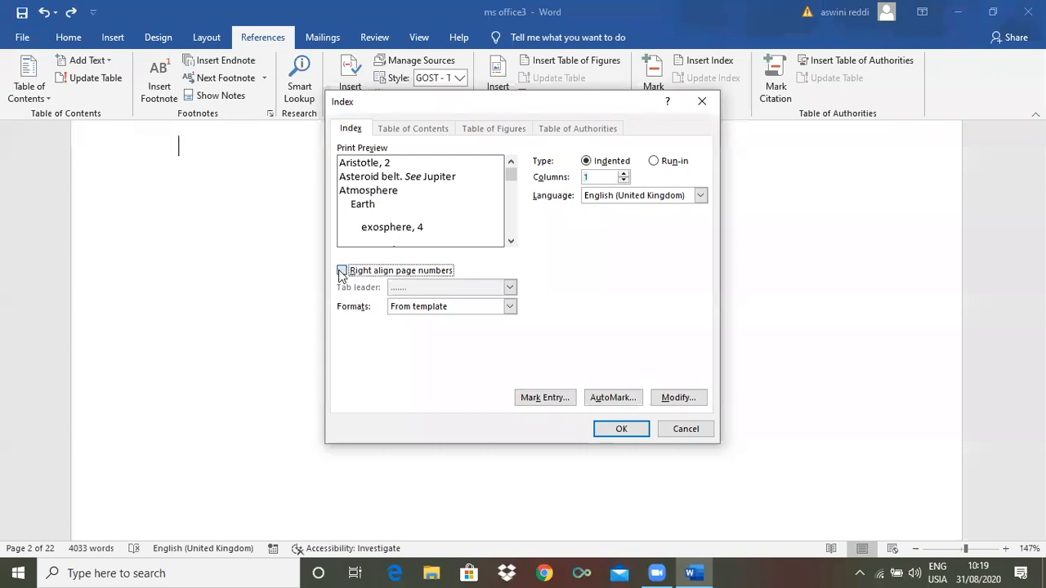
click(621, 430)
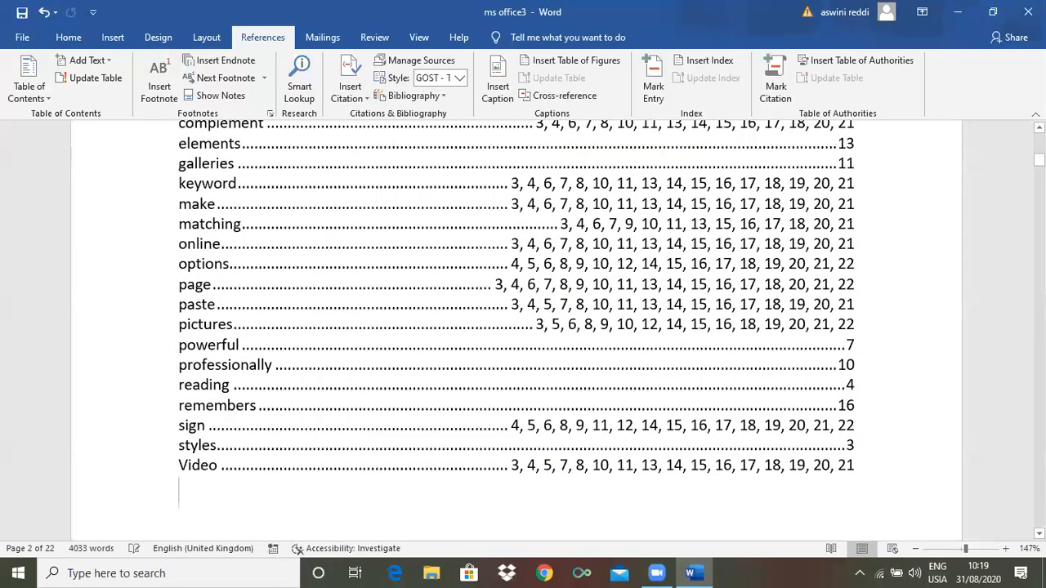
drag(1040, 160, 1039, 160)
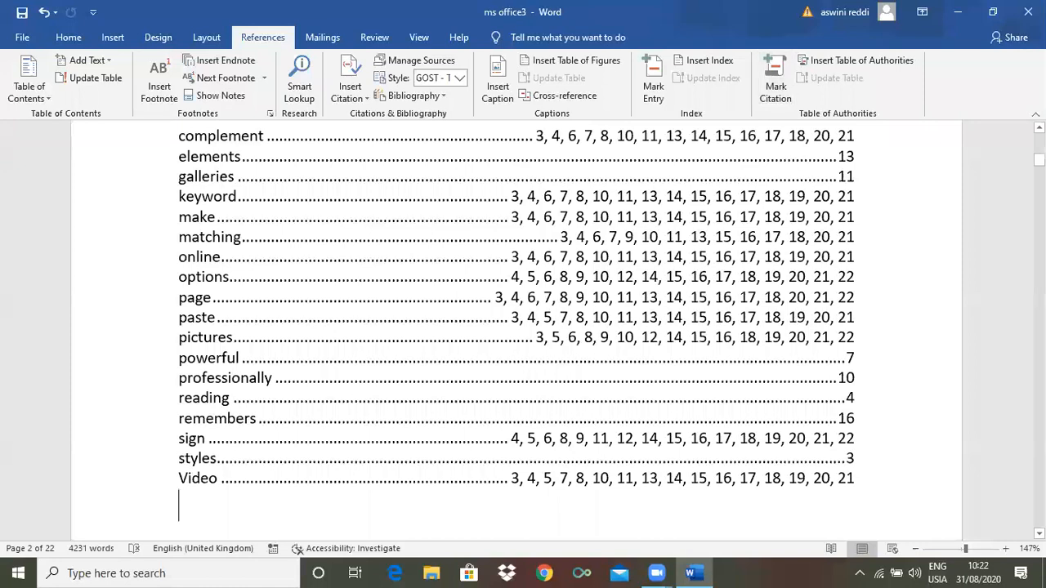
drag(1039, 159, 1039, 139)
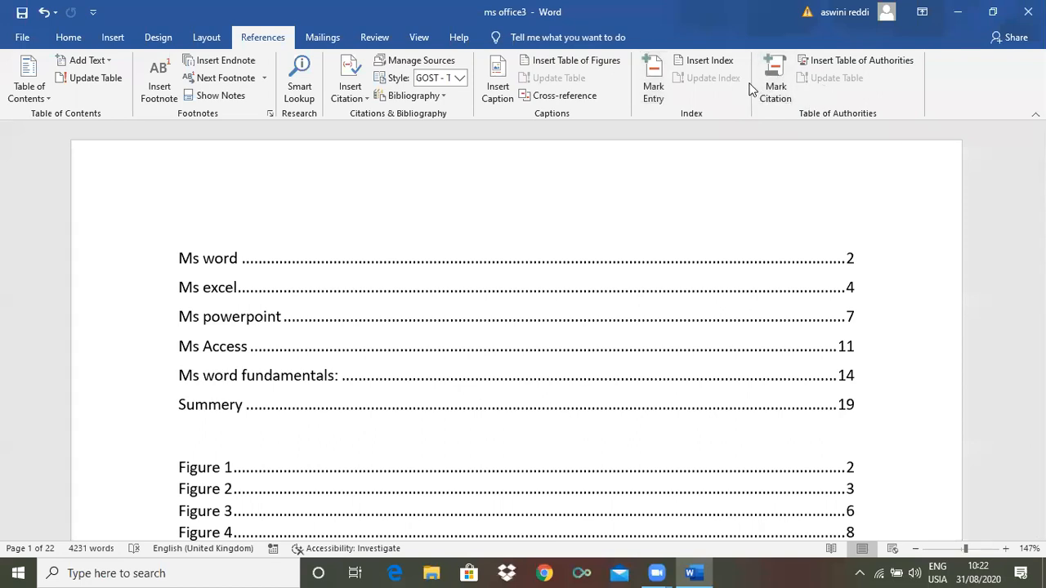
drag(1039, 140, 1039, 160)
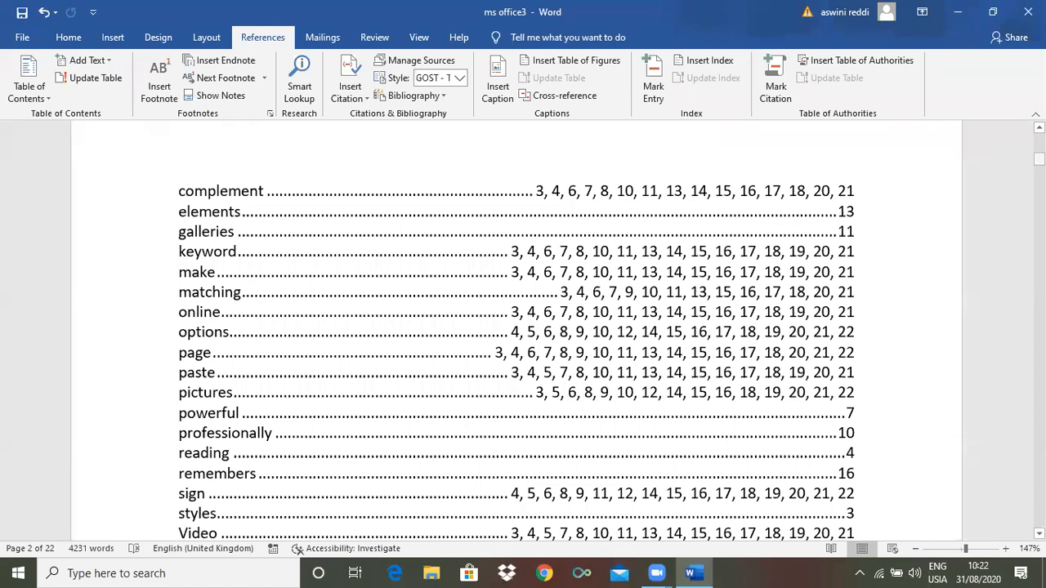
Mark all occurrences of "document" from the Ms word section as citations in the "ms word" category, and hide the formatting marks
drag(1039, 159, 1039, 159)
drag(1040, 160, 1039, 164)
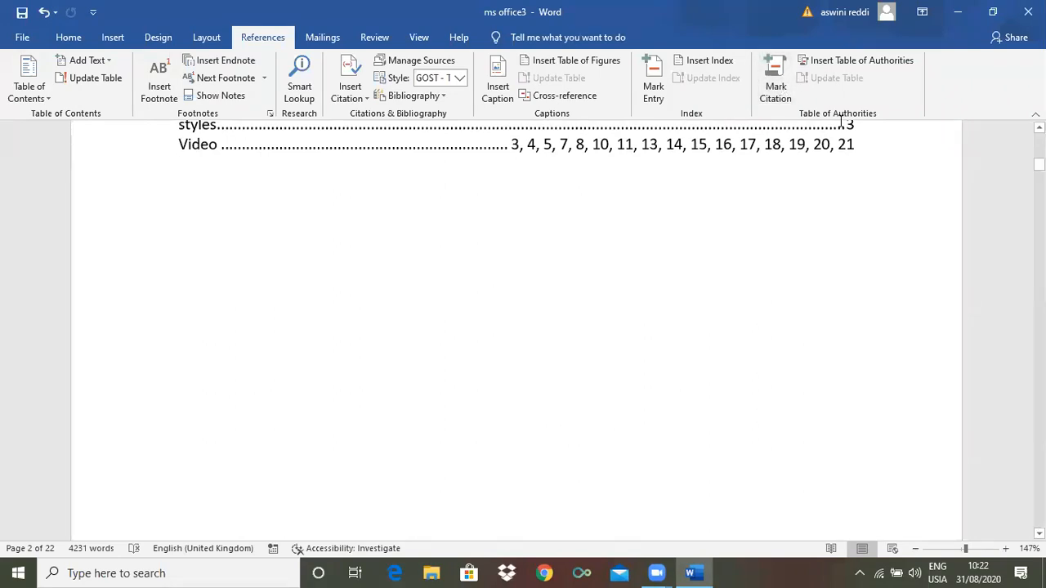
drag(1039, 164, 1039, 176)
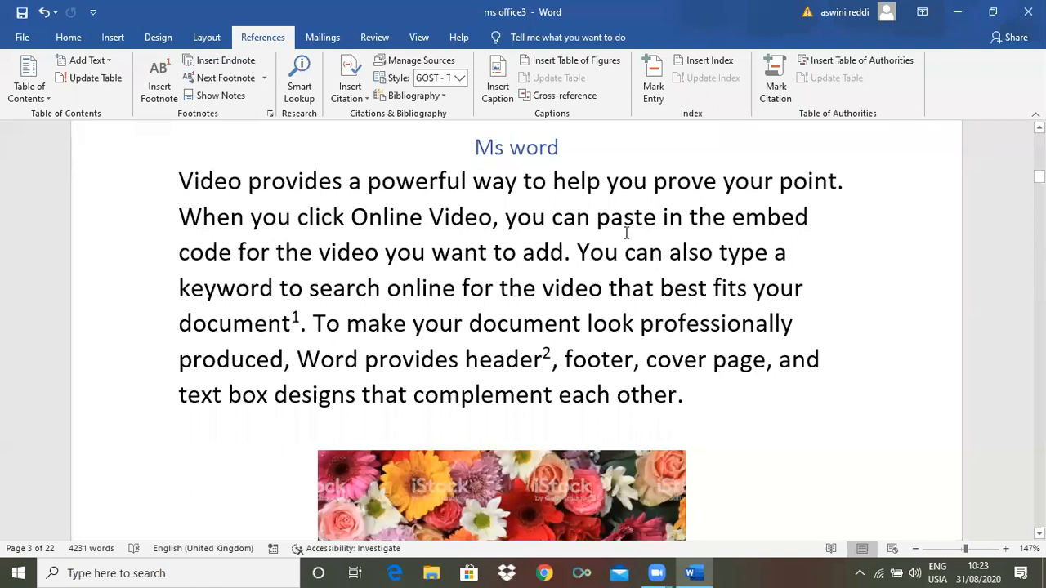
double_click(533, 323)
click(778, 95)
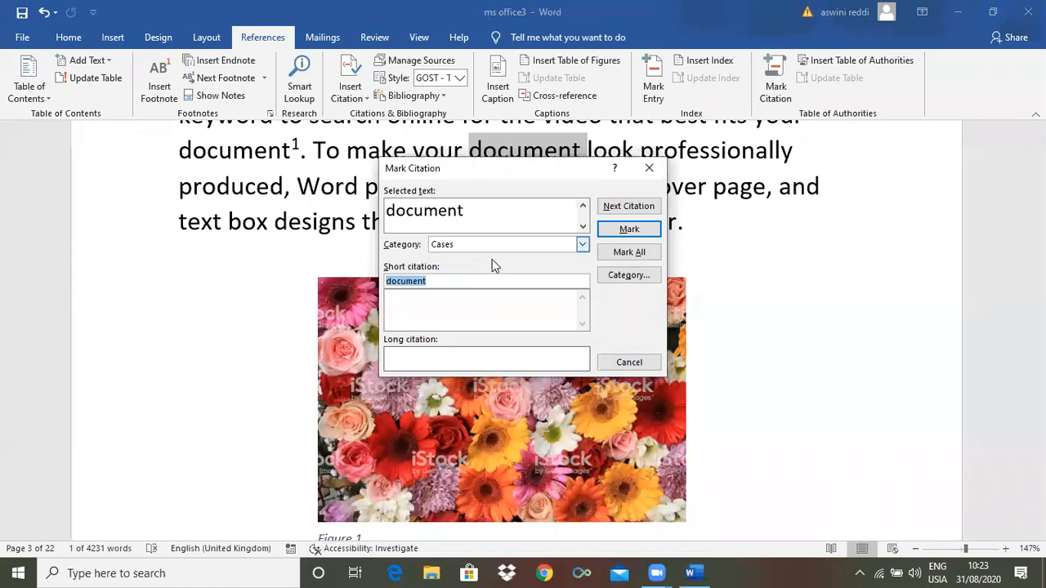
click(582, 244)
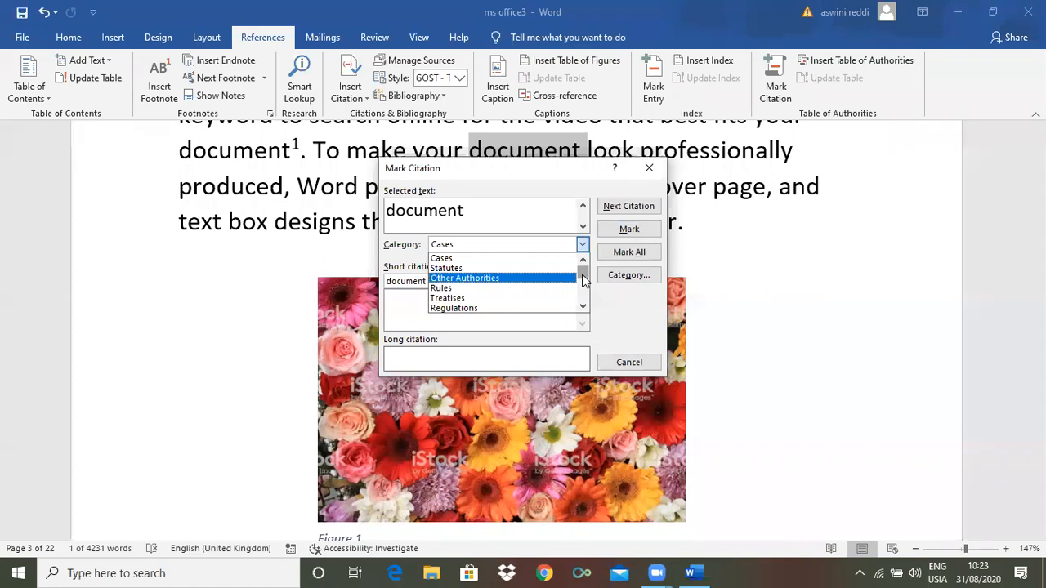
scroll(584, 278, down, 1)
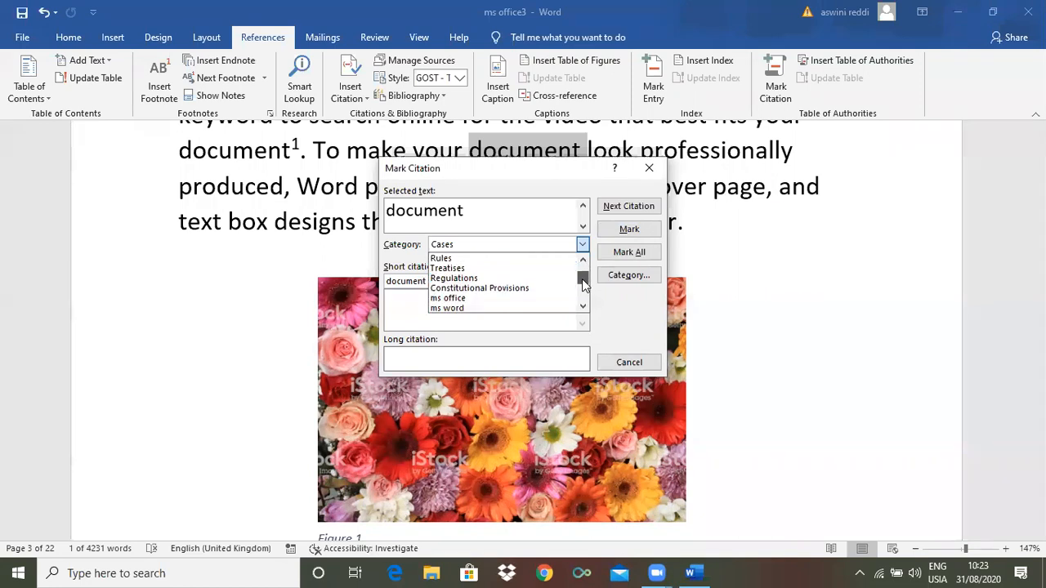
click(449, 310)
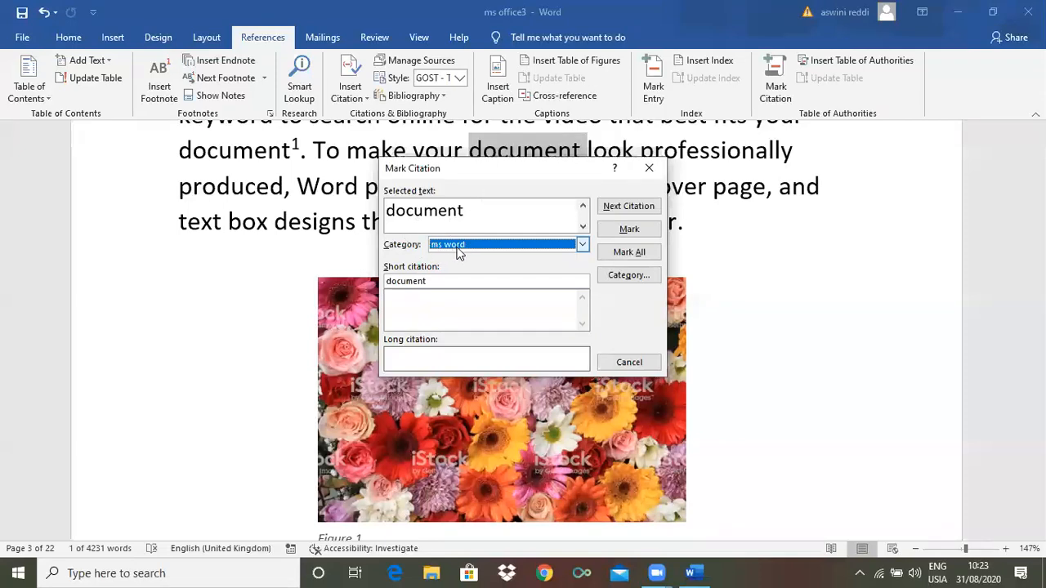
click(623, 252)
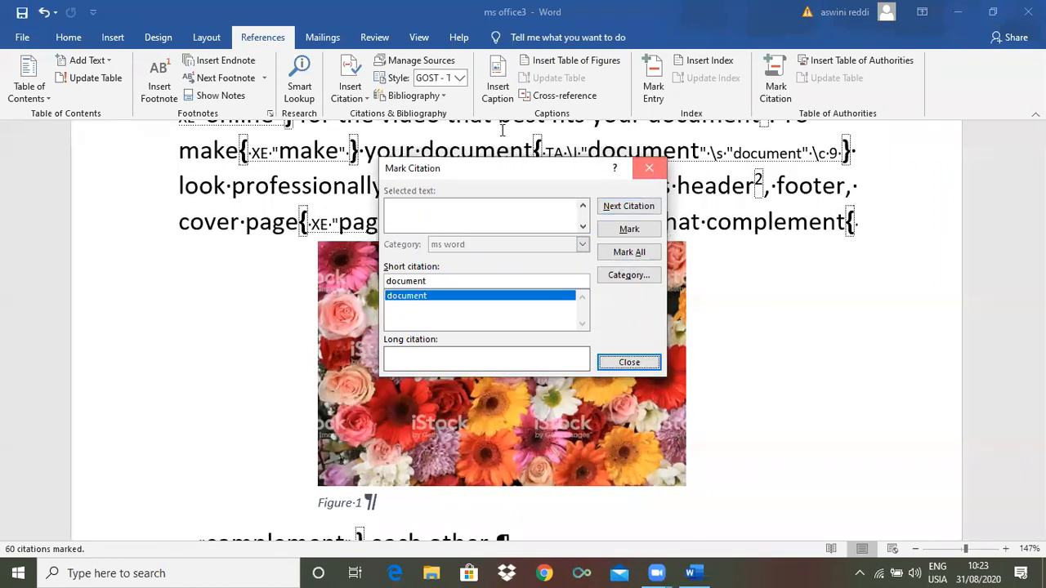
key(Escape)
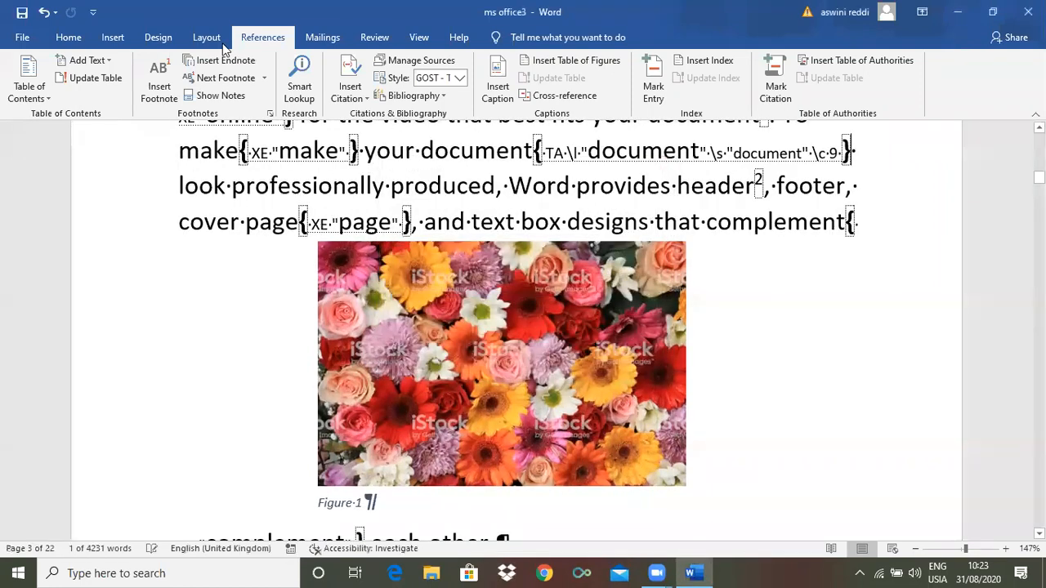
click(75, 41)
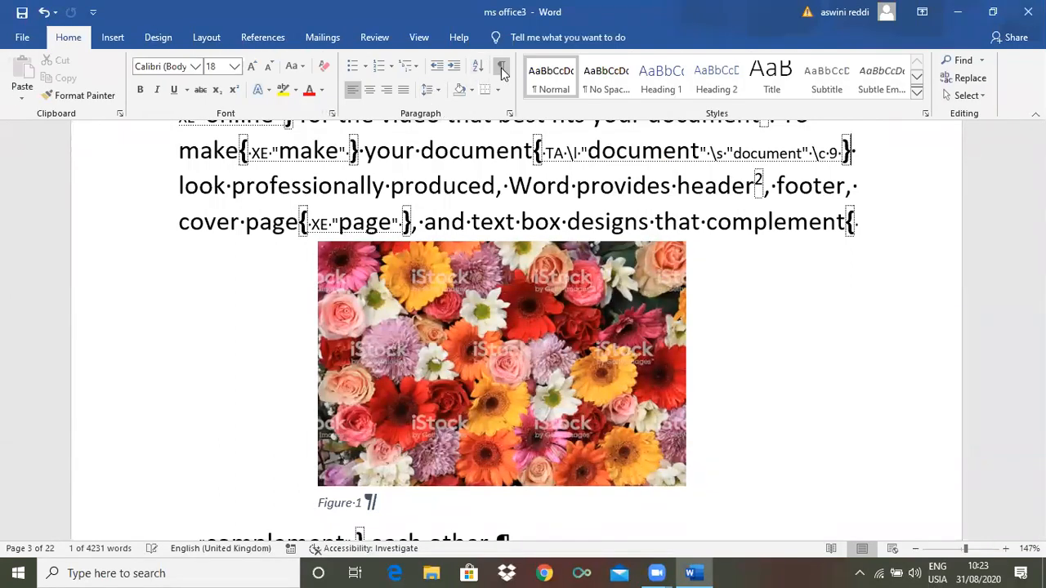
click(502, 72)
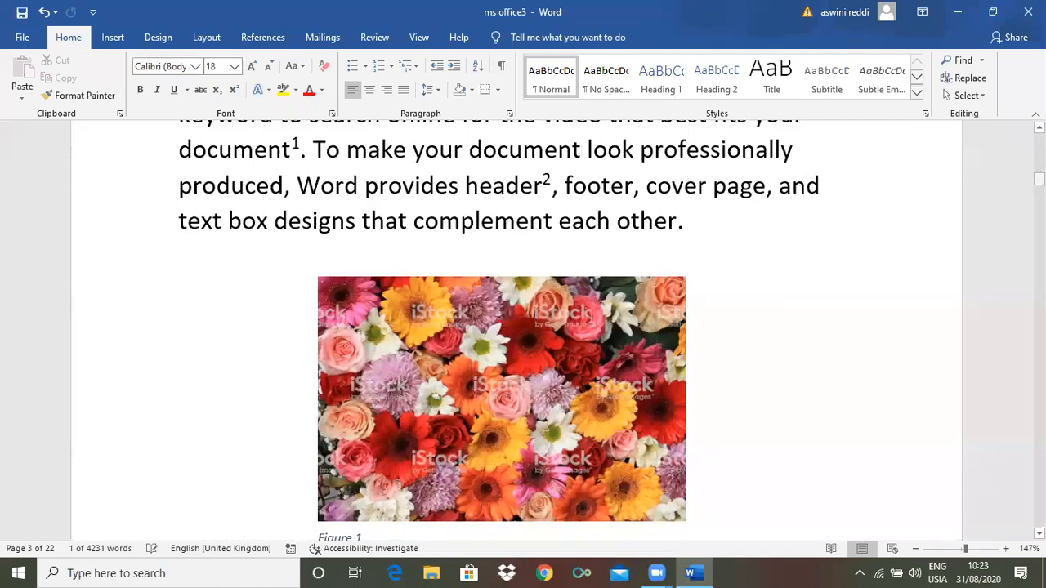
Mark only the single word "sidebar" in the paragraph below Figure 1 as an "ms word" citation, and hide the formatting marks
scroll(409, 350, down, 5)
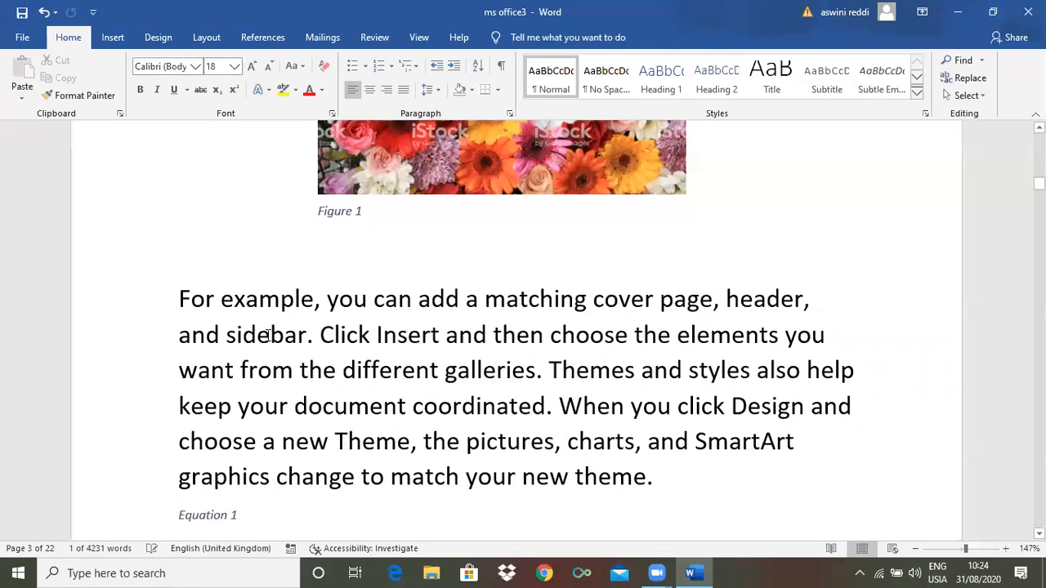
double_click(270, 335)
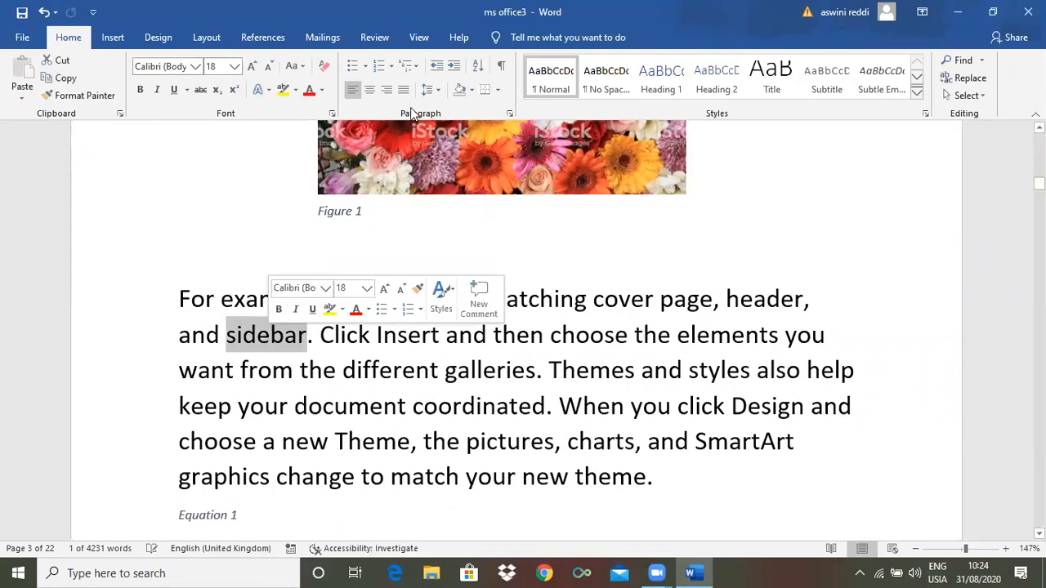
click(270, 37)
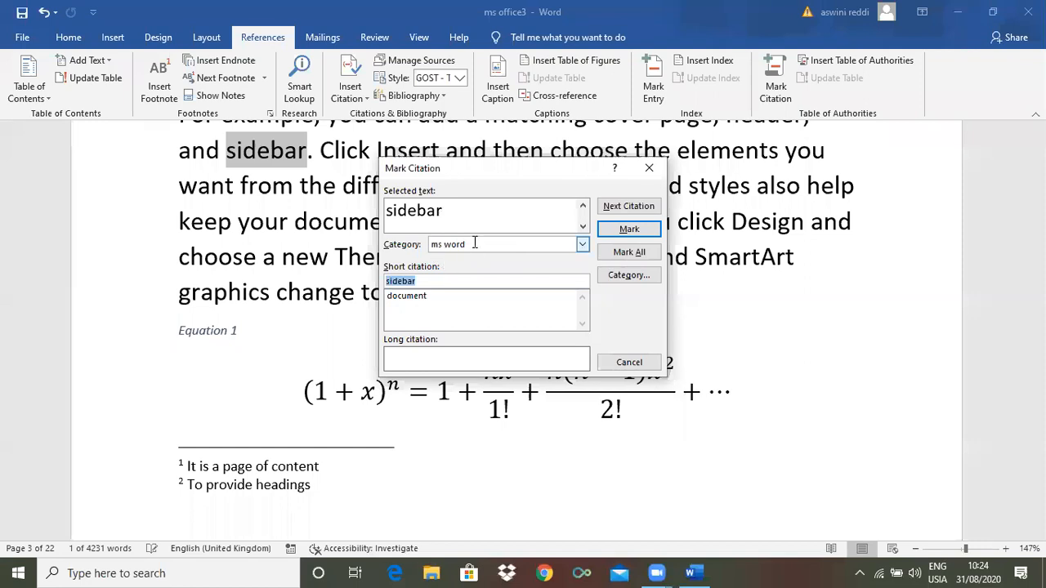
click(630, 231)
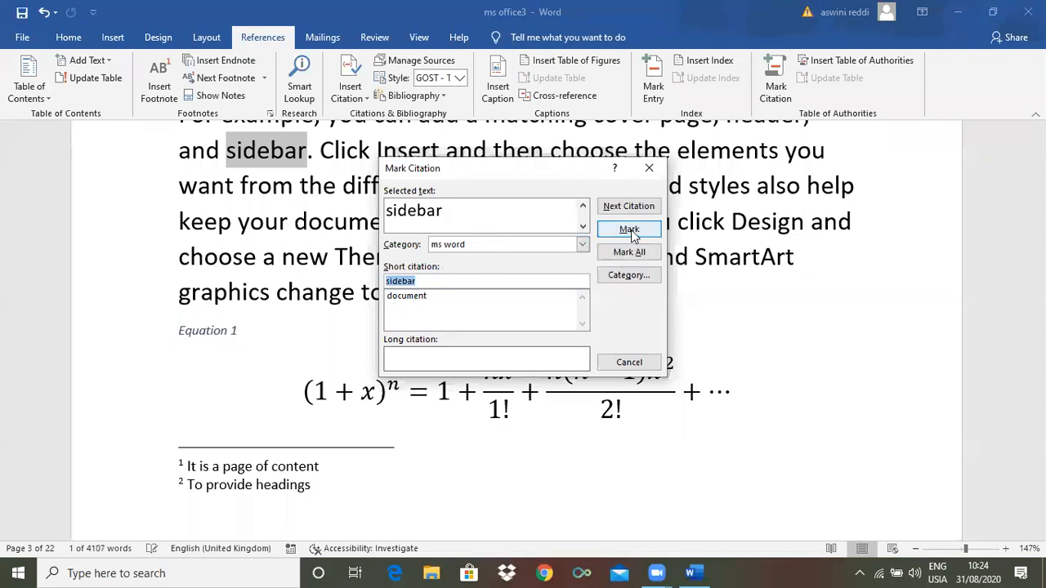
click(627, 361)
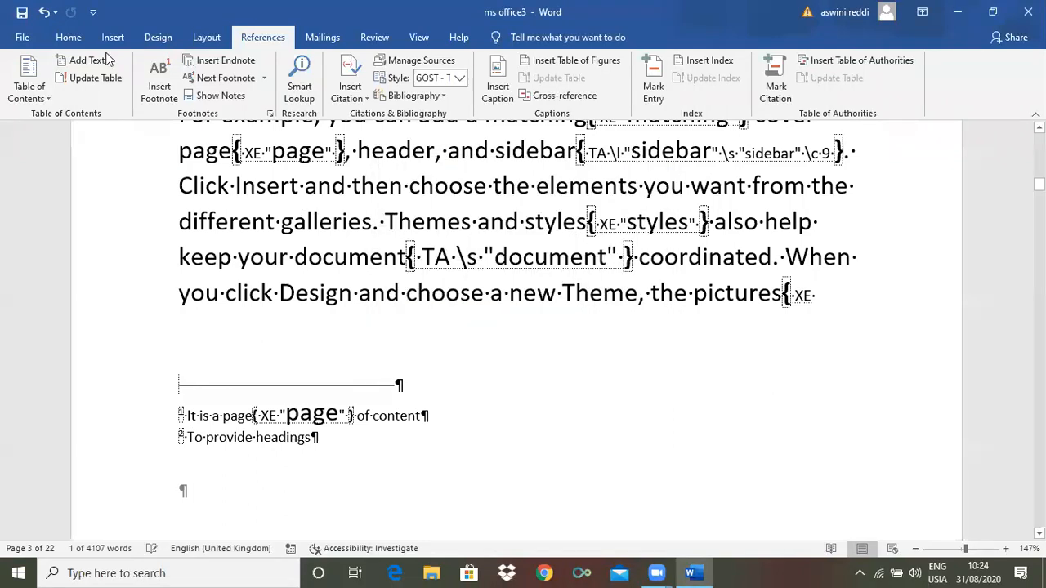
click(68, 37)
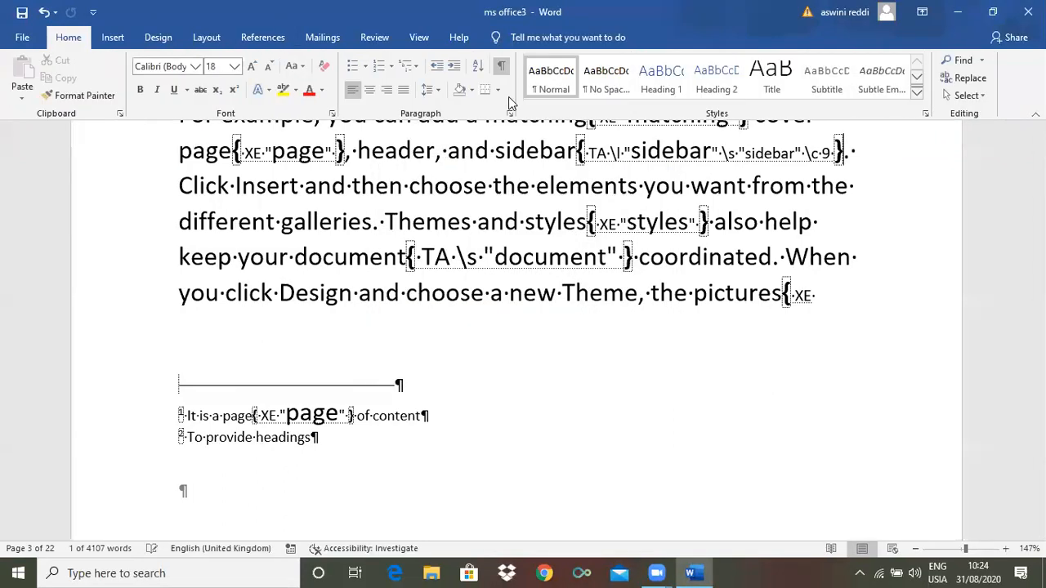
click(503, 70)
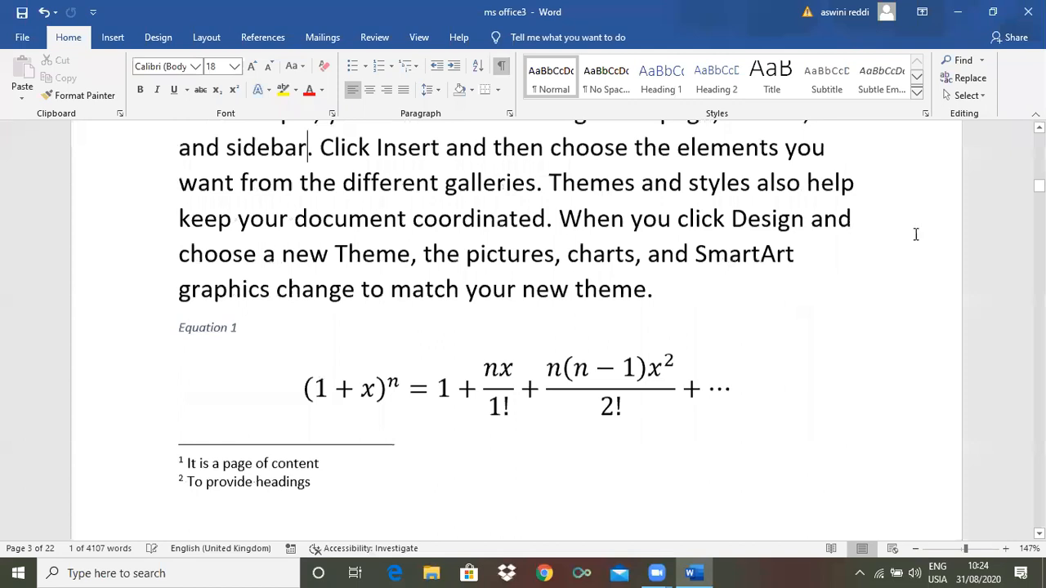
Mark all occurrences of "headings" from page 4's first paragraph as "ms word" citations, and hide the formatting marks
drag(1039, 186, 1039, 193)
scroll(721, 263, down, 2)
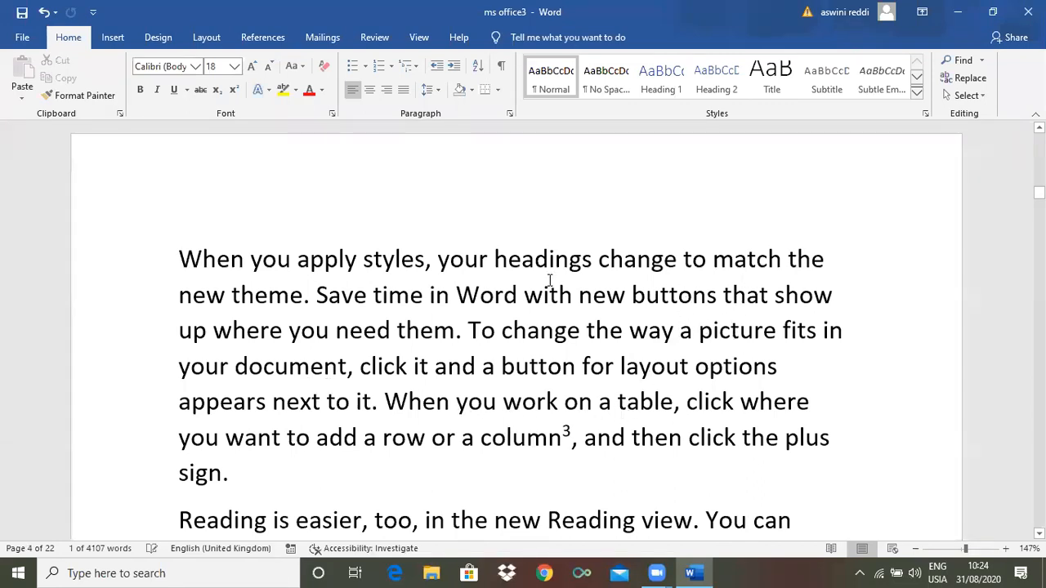
double_click(517, 270)
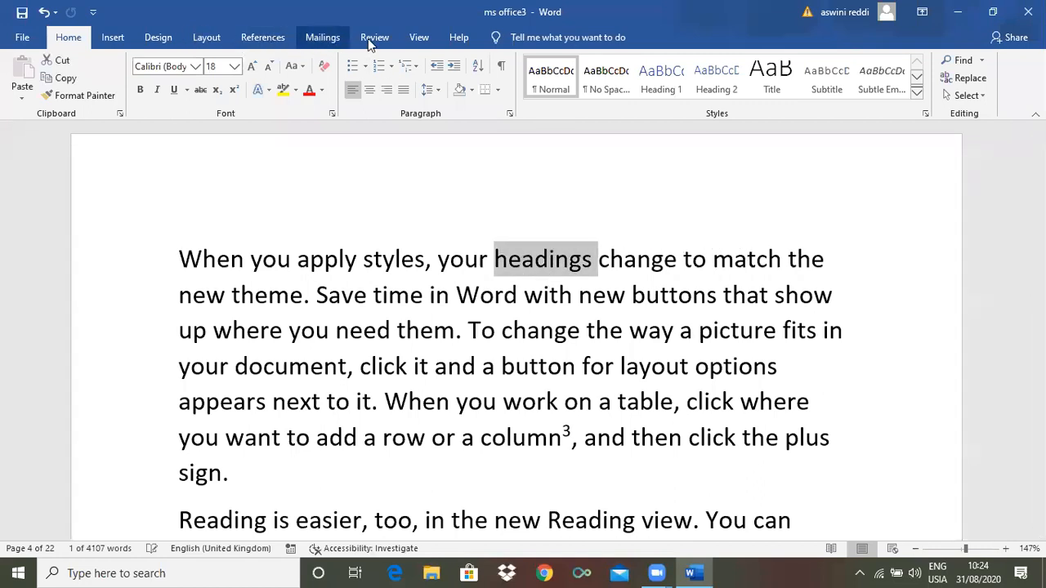
click(262, 37)
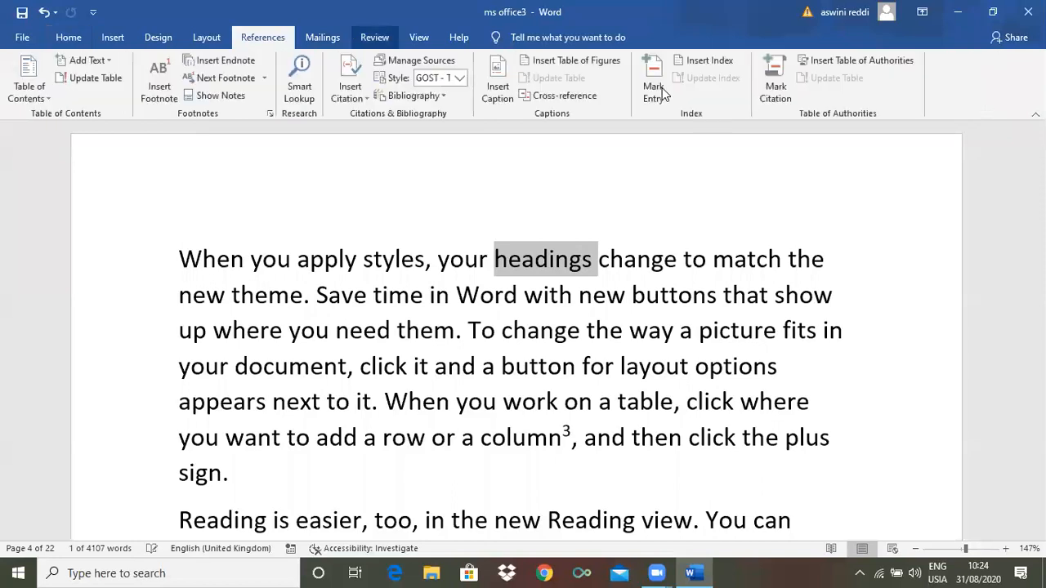
click(777, 82)
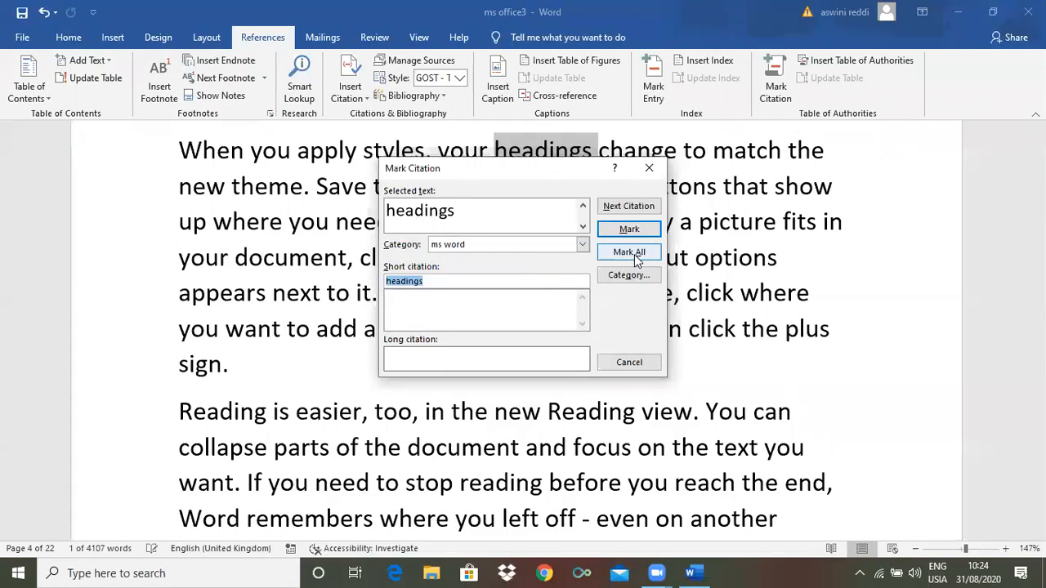
click(635, 254)
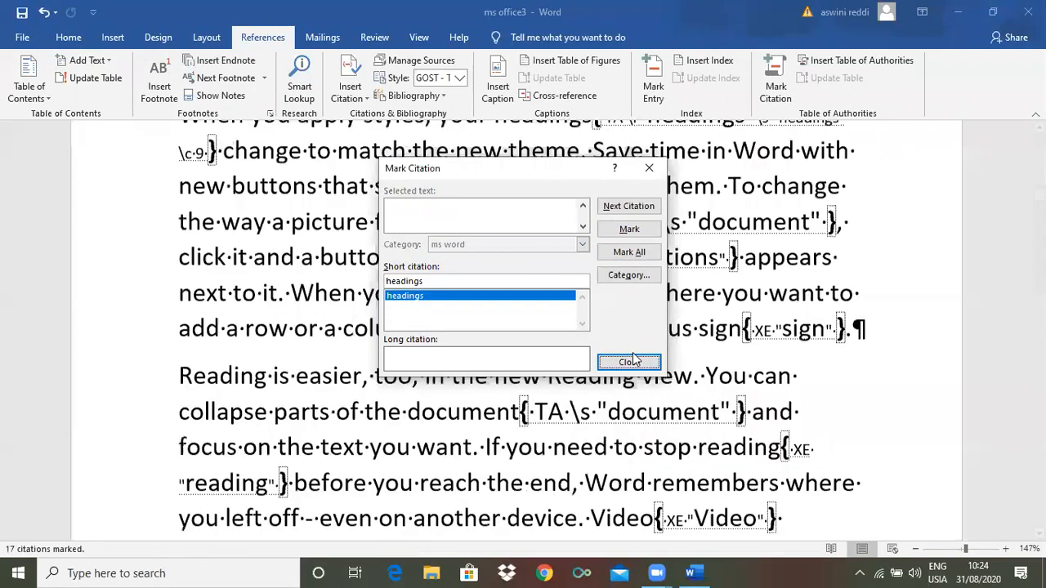
click(631, 362)
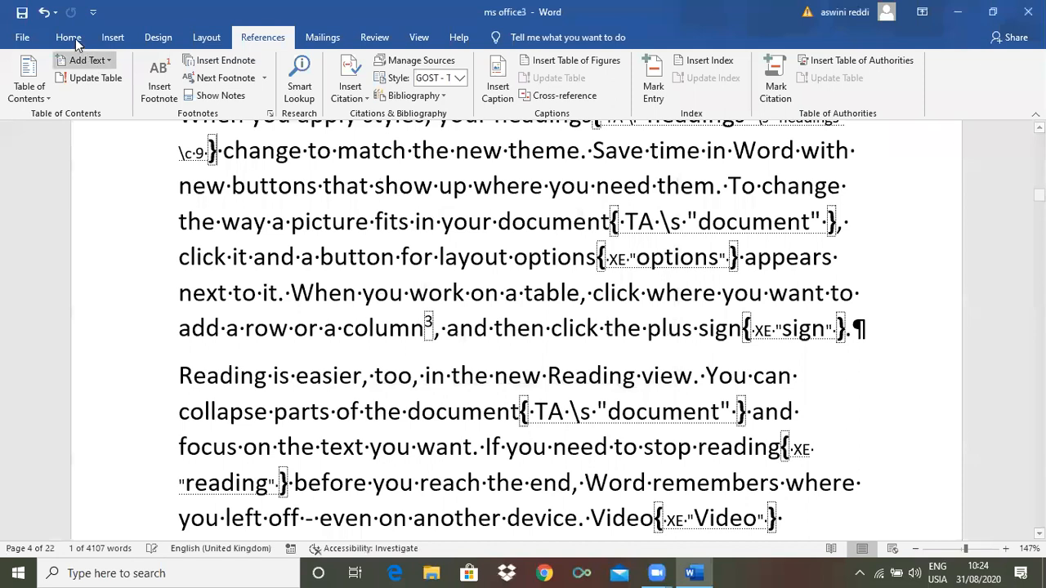
click(73, 40)
click(504, 66)
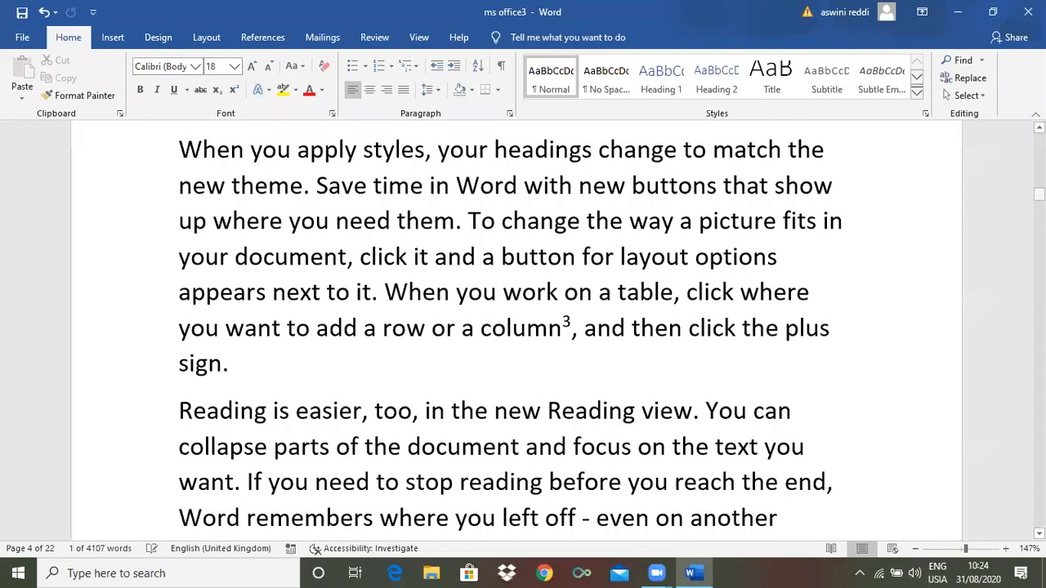
Mark all occurrences of "header" from the paragraph below Figure 2 as "ms word" citations, and hide the formatting marks
scroll(794, 240, down, 6)
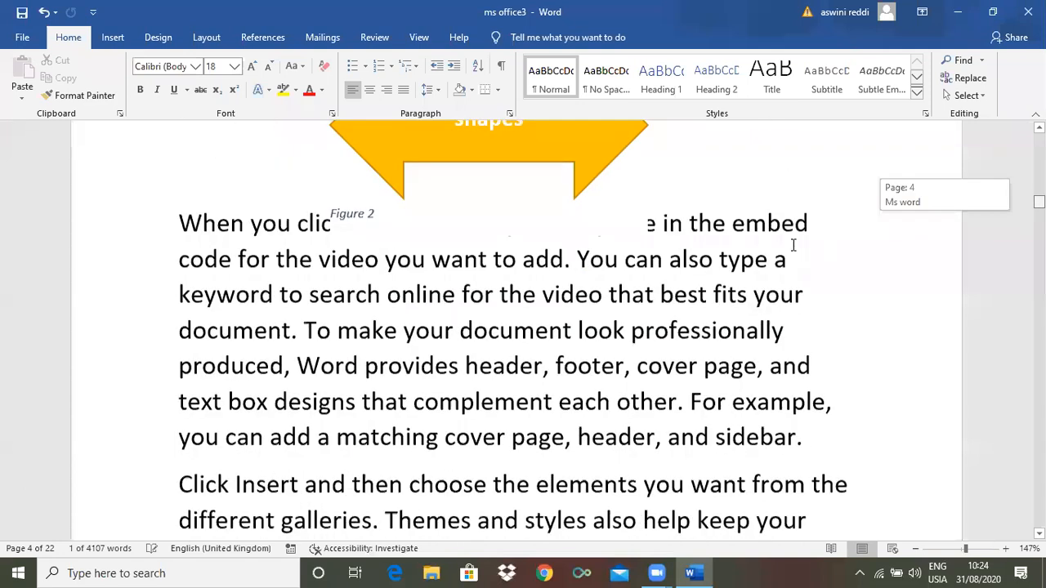
scroll(521, 295, down, 1)
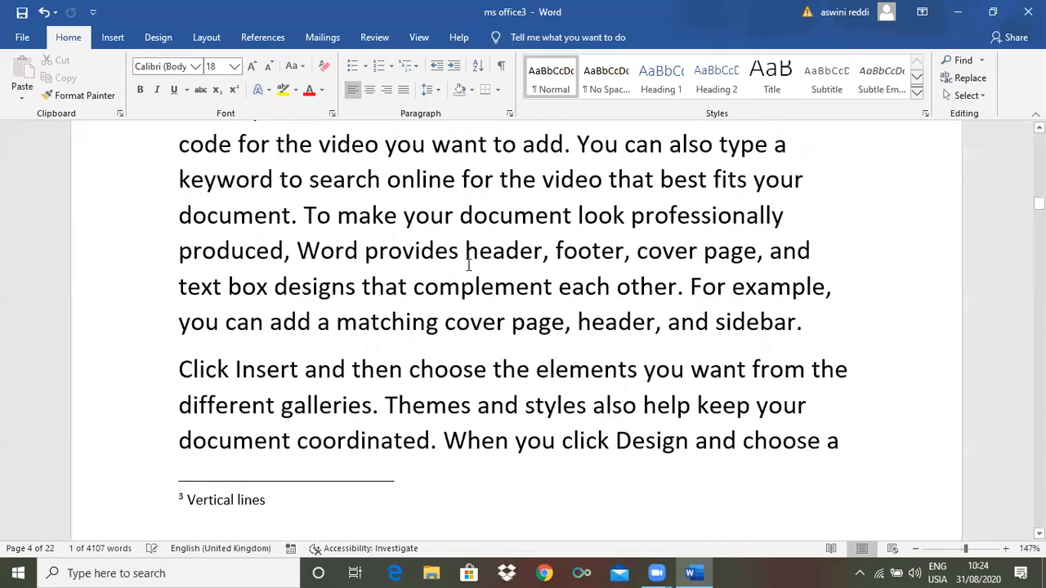
double_click(499, 260)
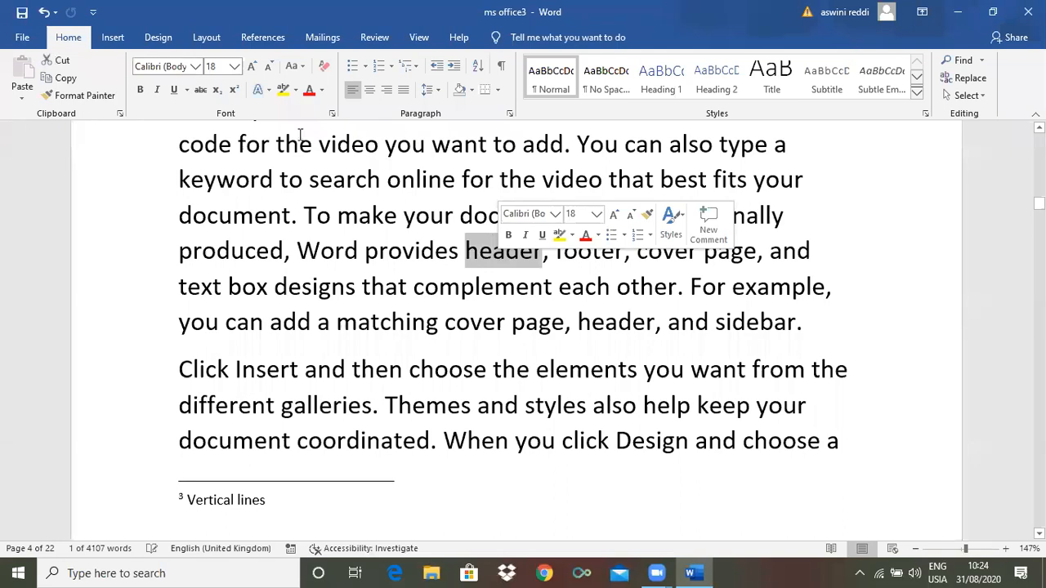
click(263, 37)
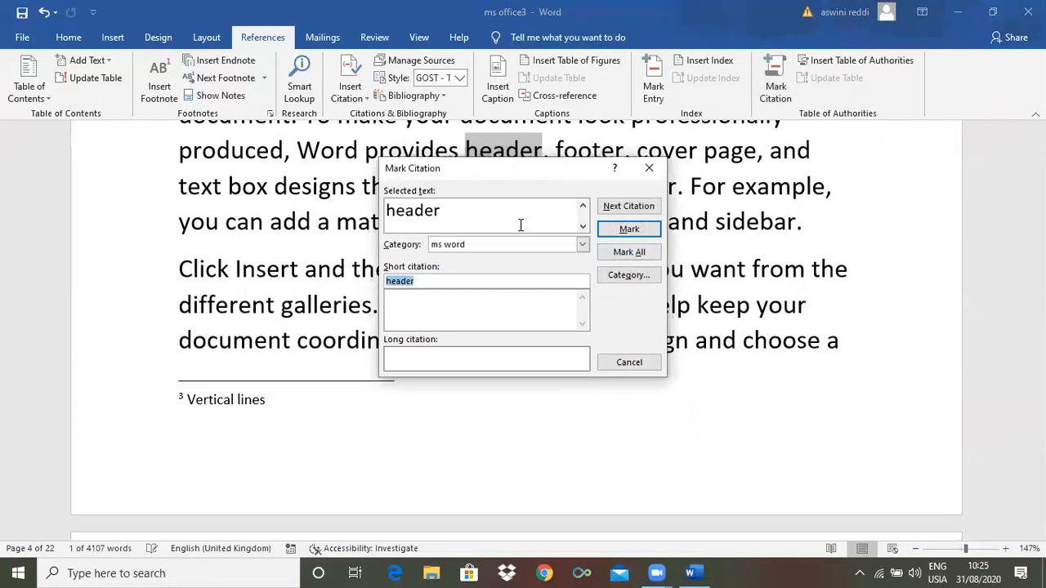
click(626, 252)
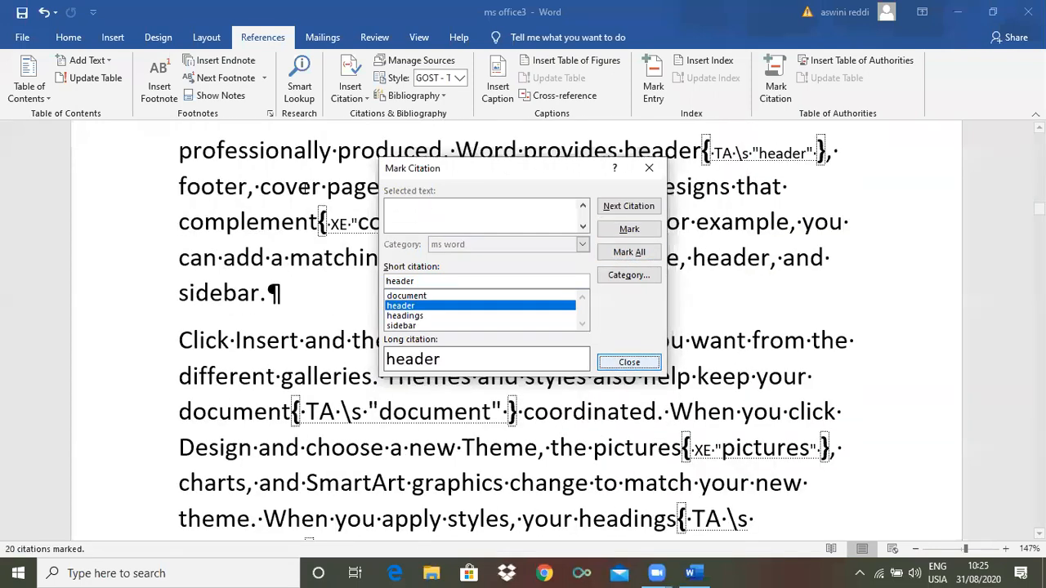
key(Escape)
click(67, 38)
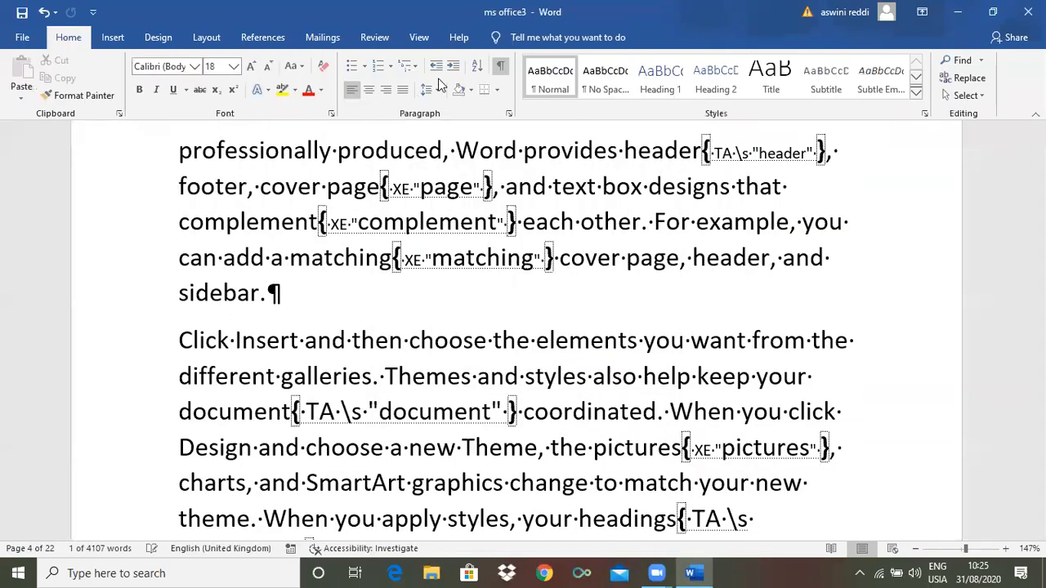
click(502, 66)
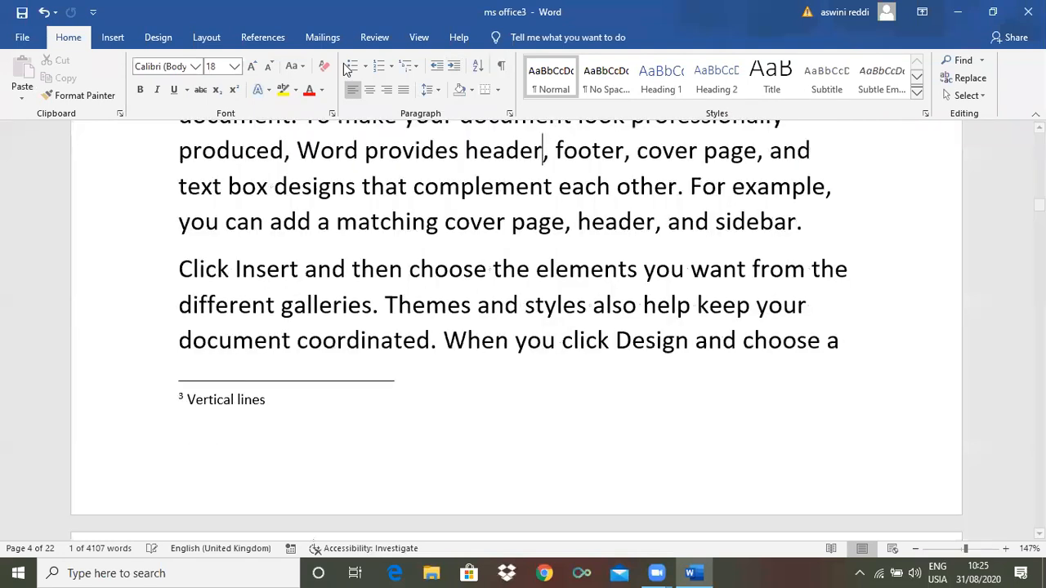
Select "table" in the Ms excel section for citation marking and replace citation category 13 with "ms-excel"
click(263, 38)
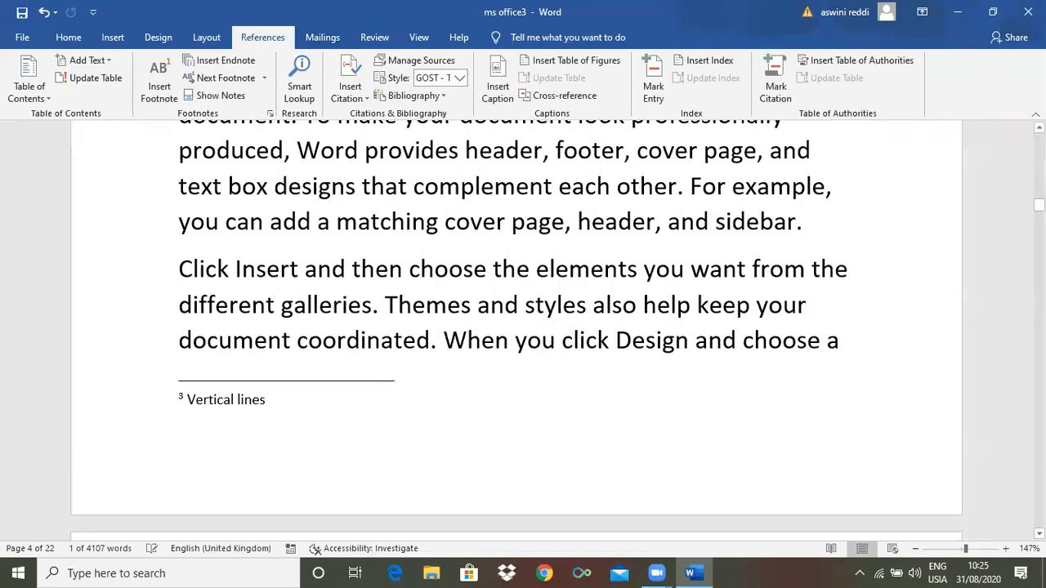
drag(1040, 205, 1040, 214)
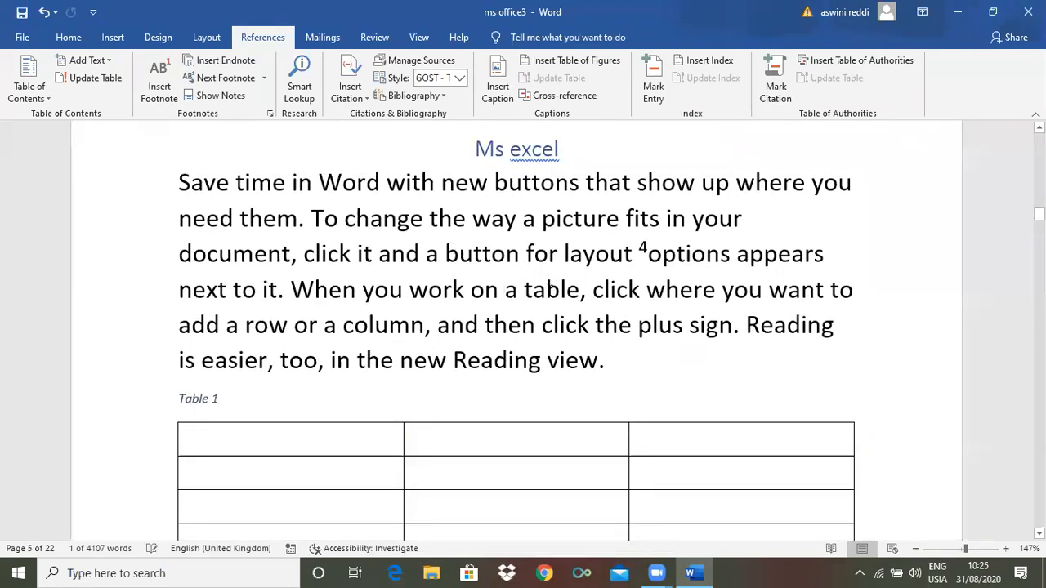
double_click(550, 291)
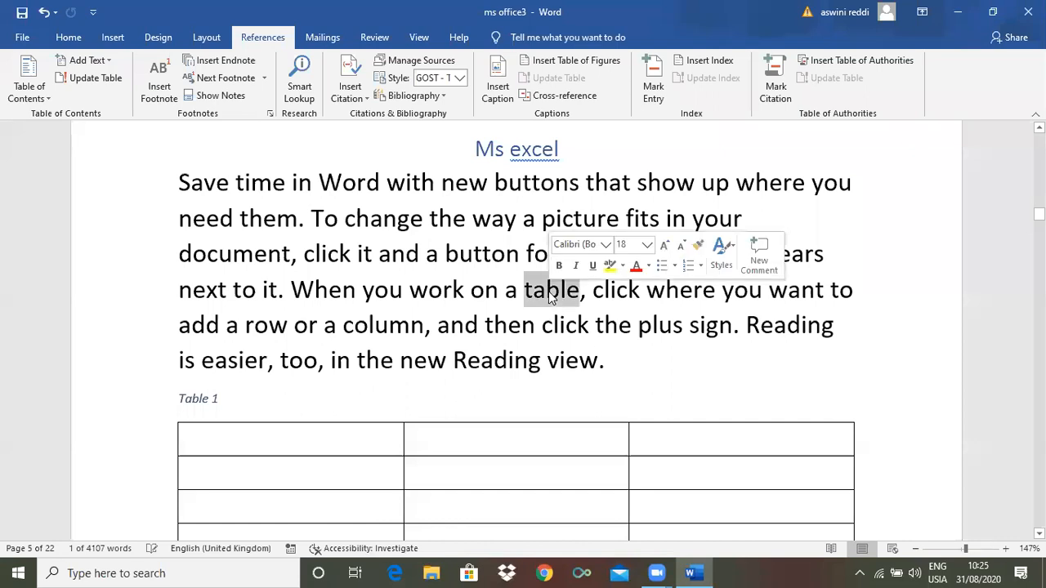
click(781, 90)
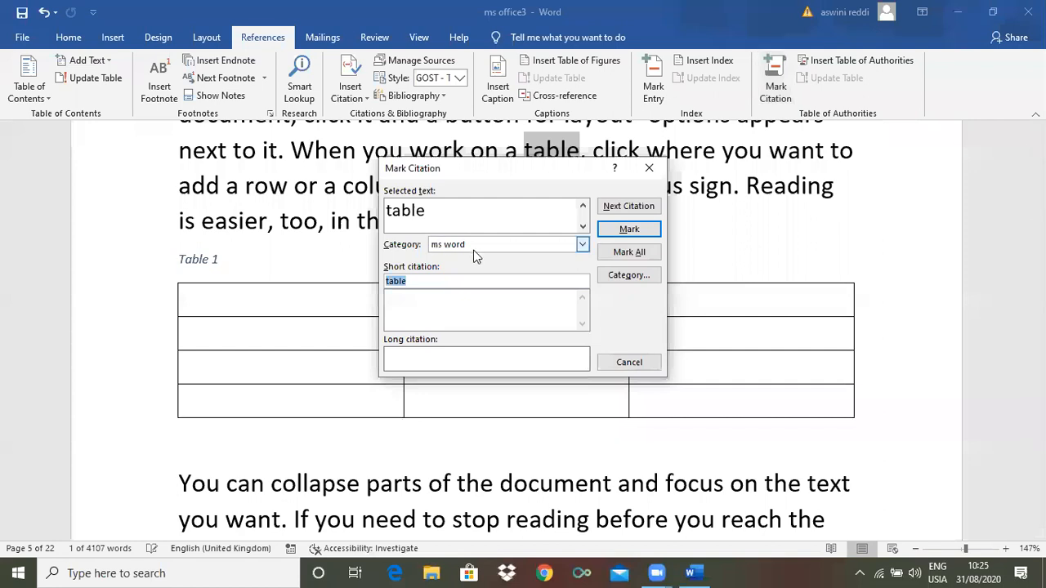
click(583, 246)
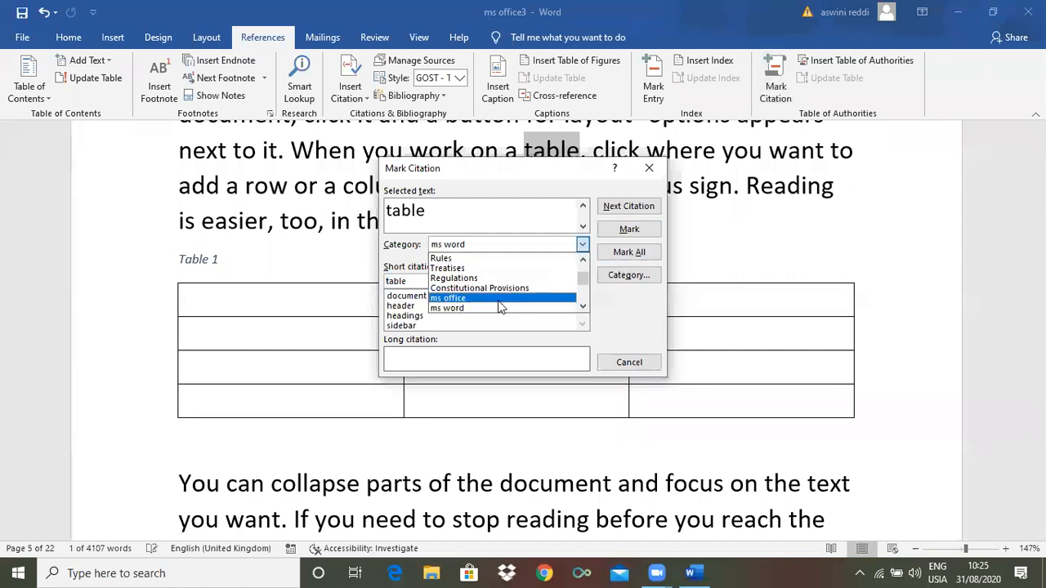
mouse_move(583, 282)
mouse_down()
mouse_move(583, 292)
mouse_move(583, 273)
mouse_move(584, 290)
mouse_move(593, 284)
mouse_up()
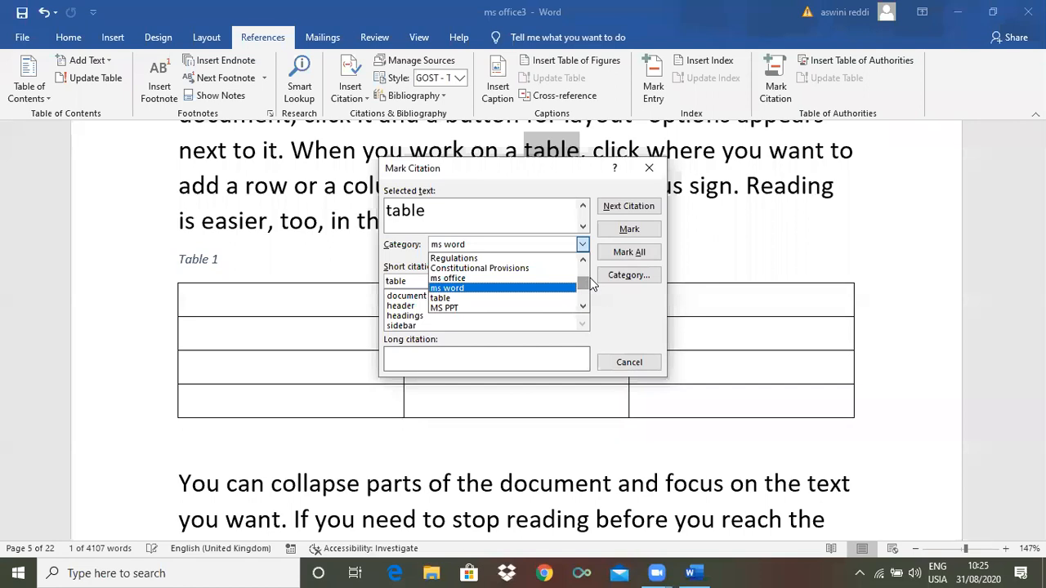
click(603, 300)
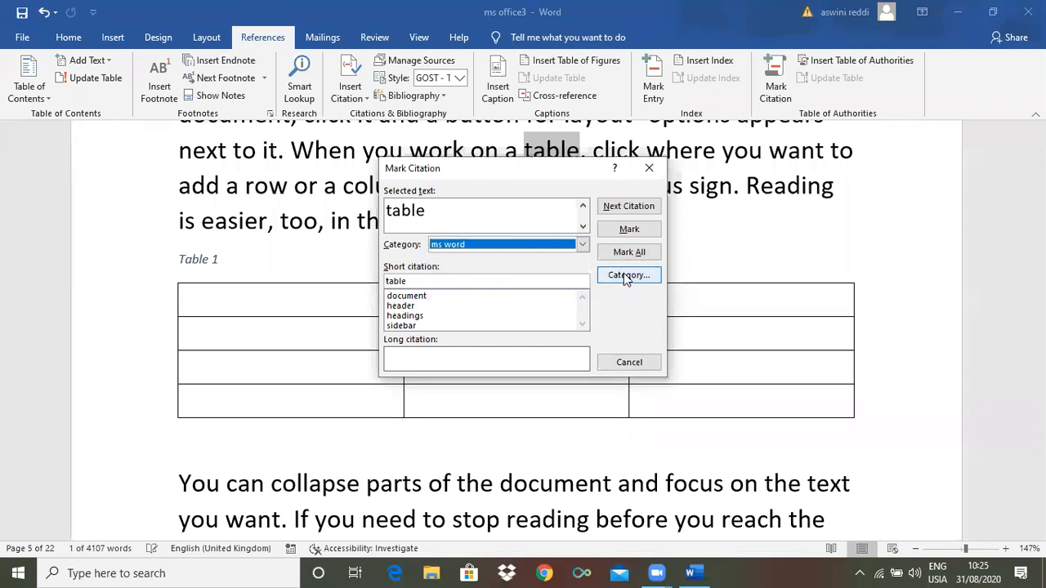
click(624, 276)
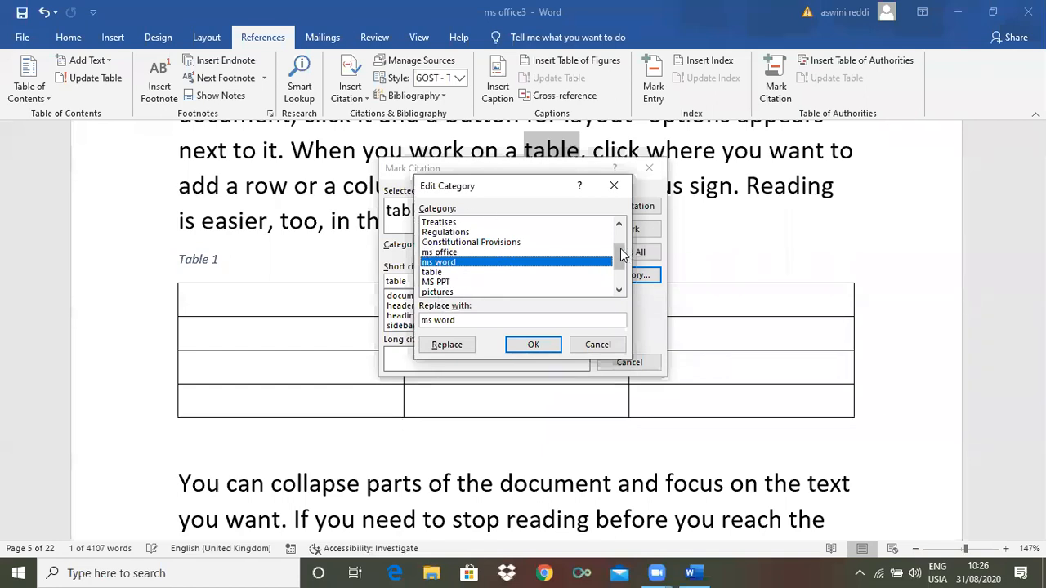
drag(621, 248, 620, 261)
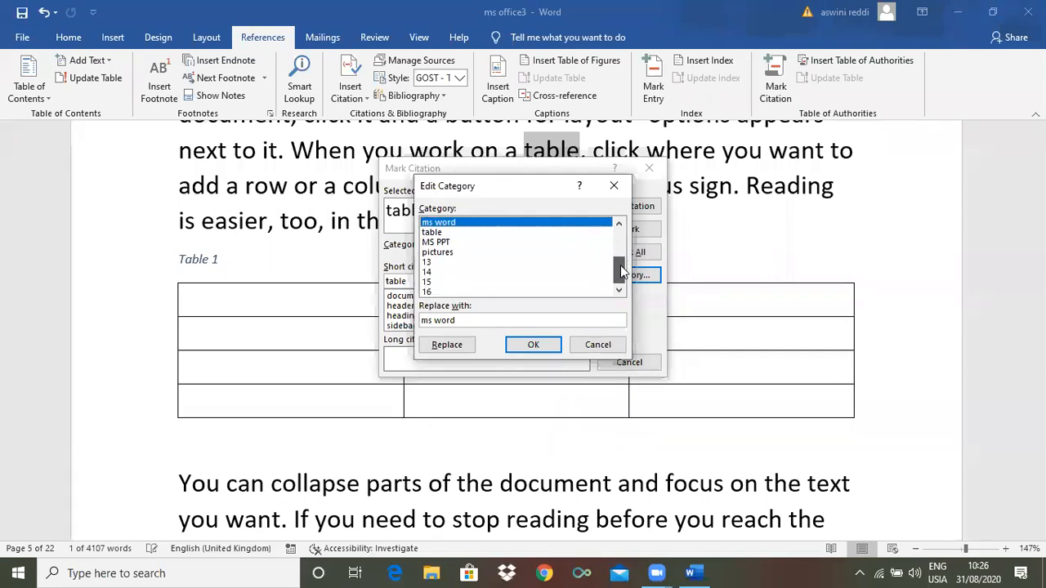
click(429, 263)
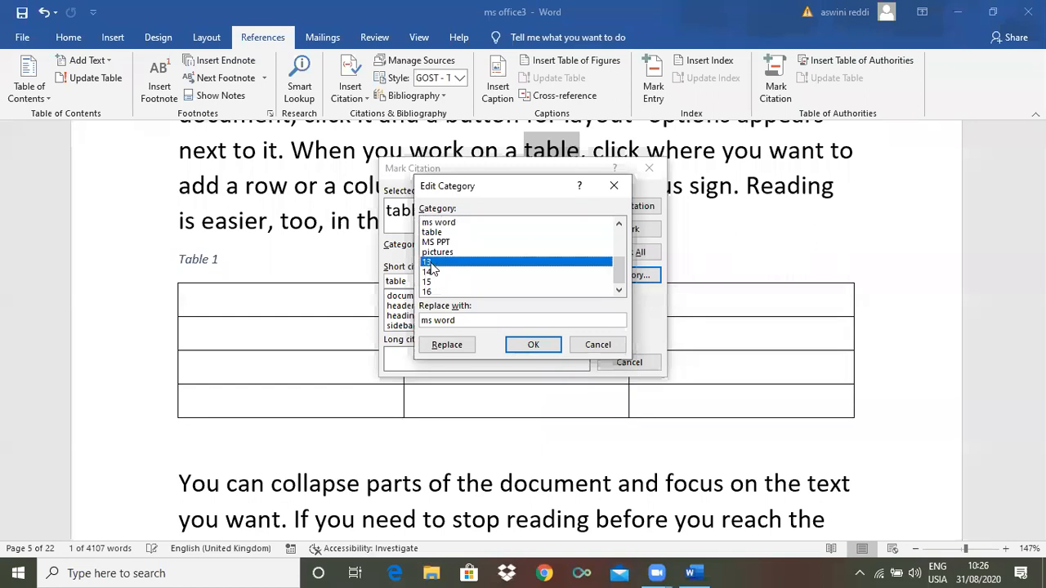
click(435, 320)
click(452, 345)
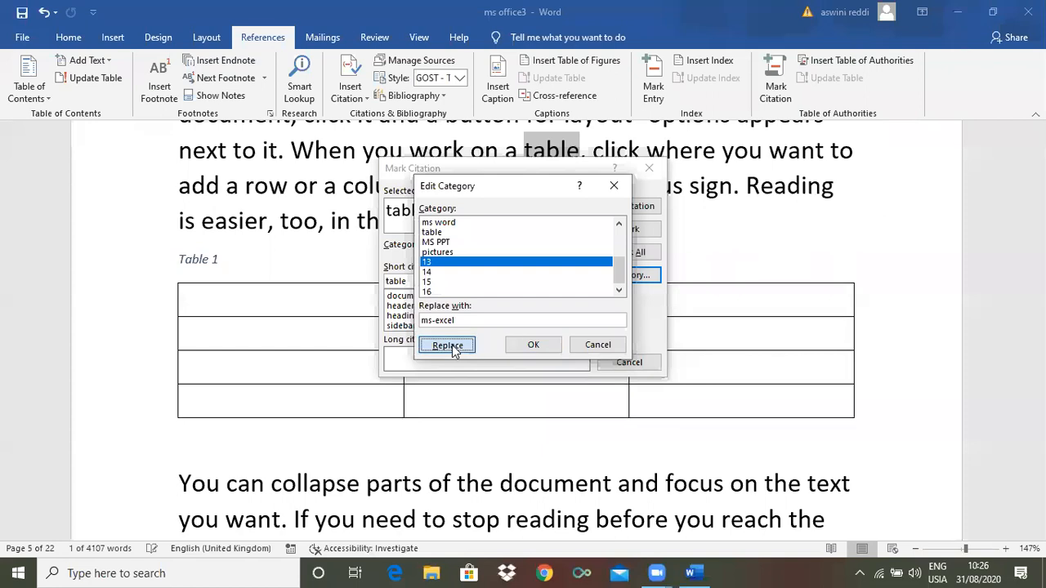
click(533, 345)
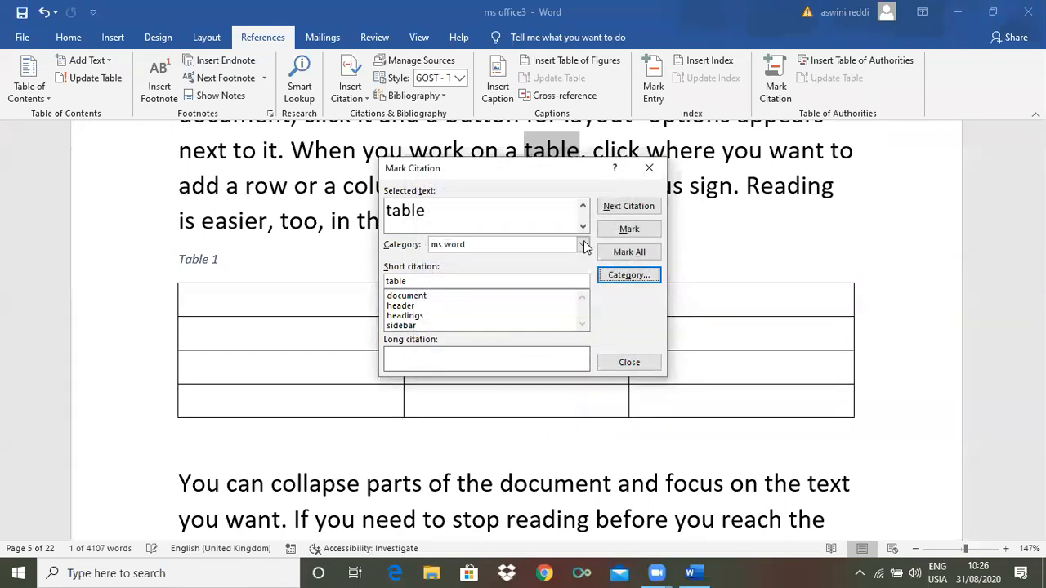
Mark all occurrences of "table" as citations in the "ms-excel" category, and hide the formatting marks
click(583, 245)
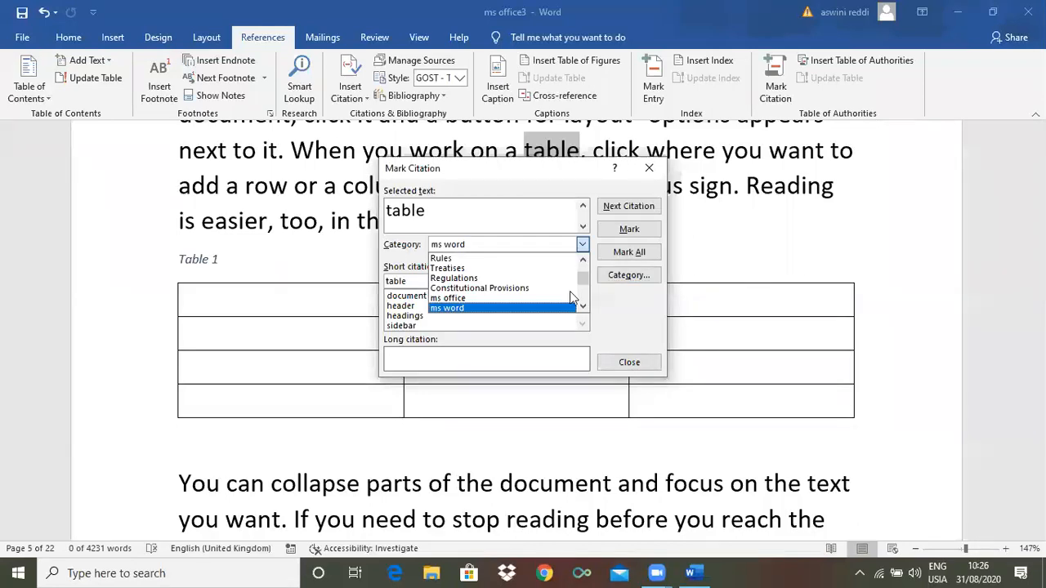
drag(584, 285, 582, 296)
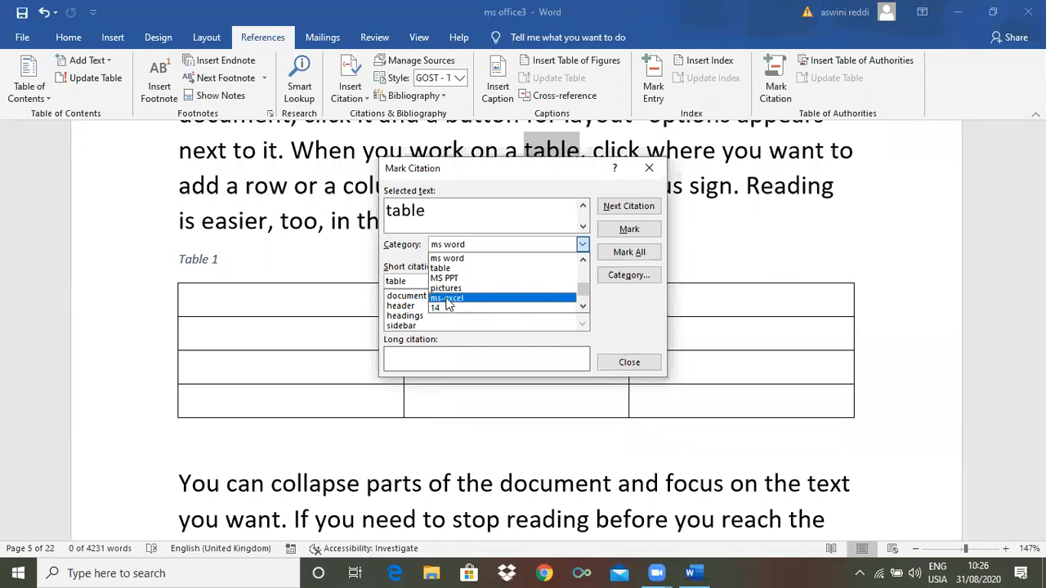
click(448, 299)
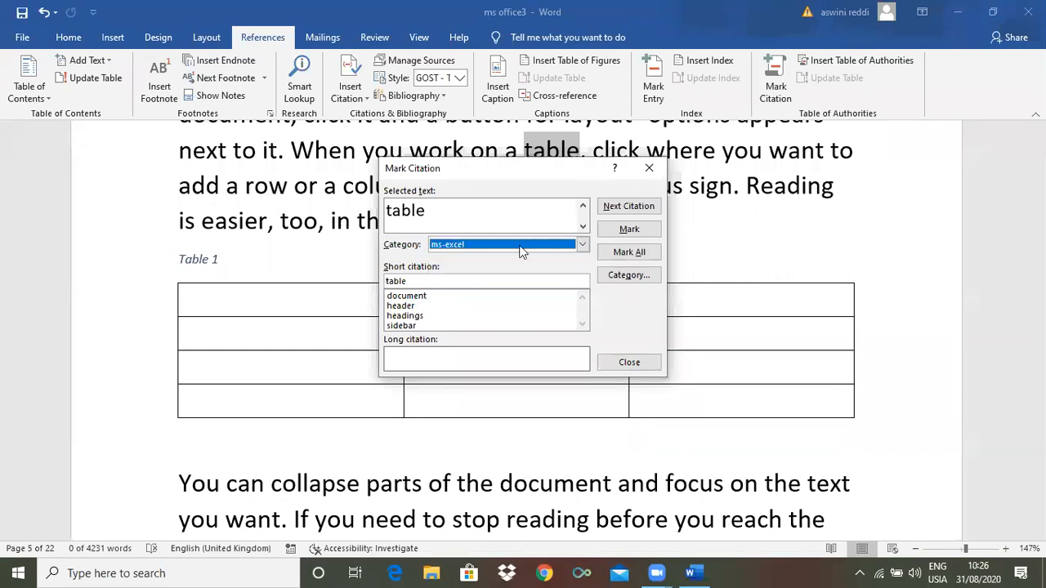
click(633, 251)
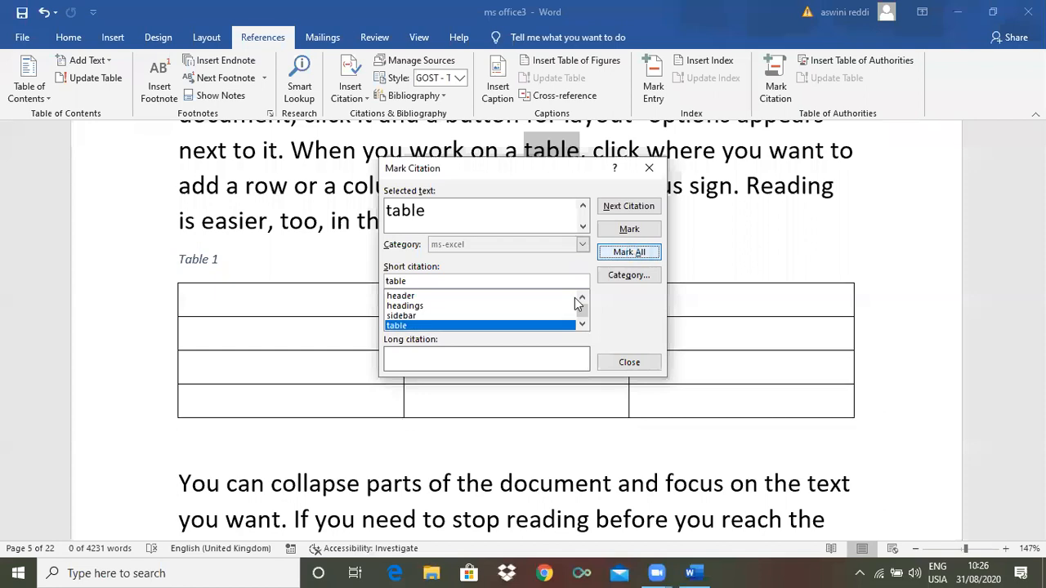
click(626, 362)
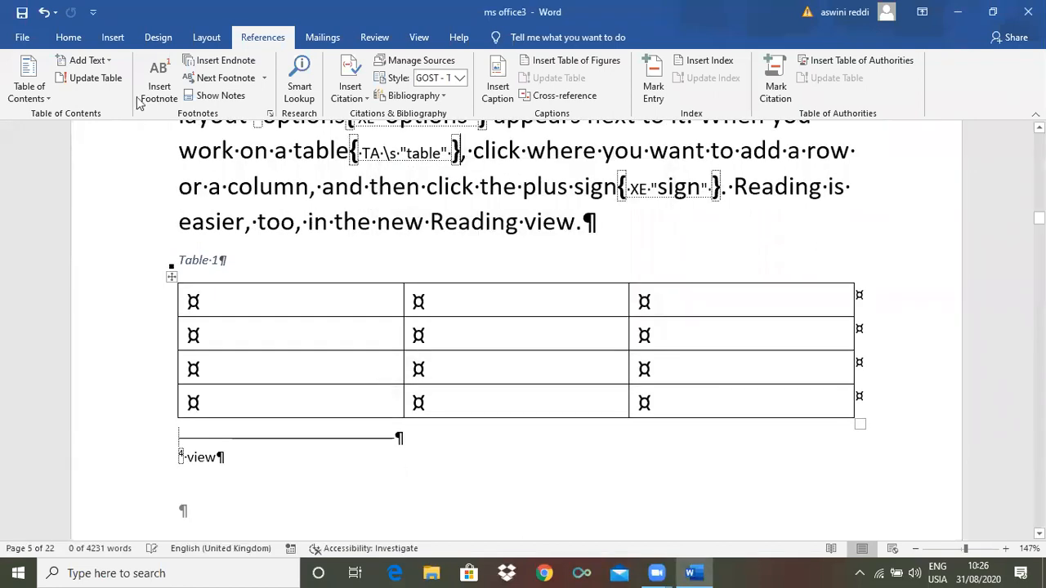
click(64, 41)
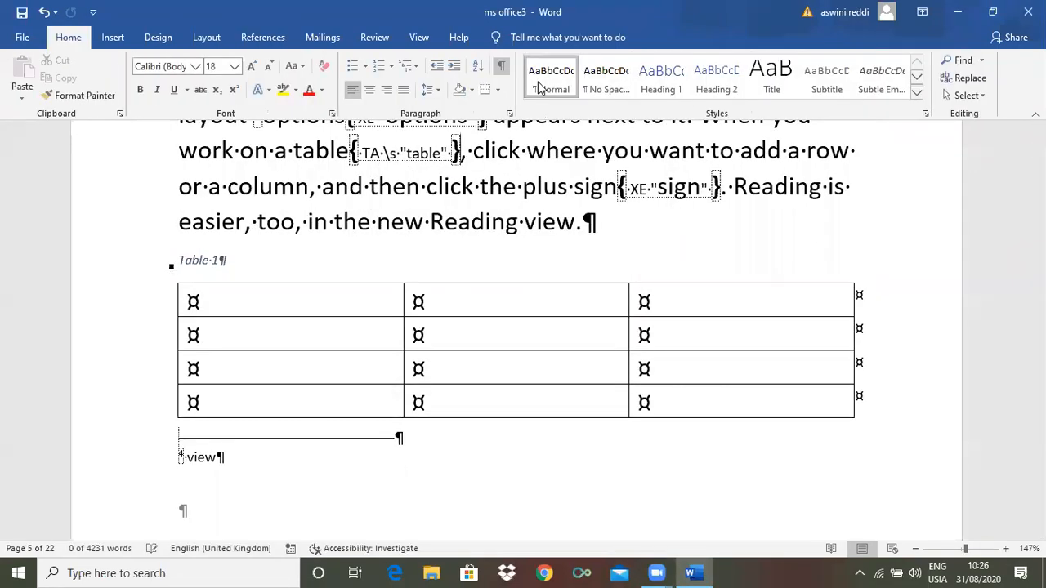
click(502, 65)
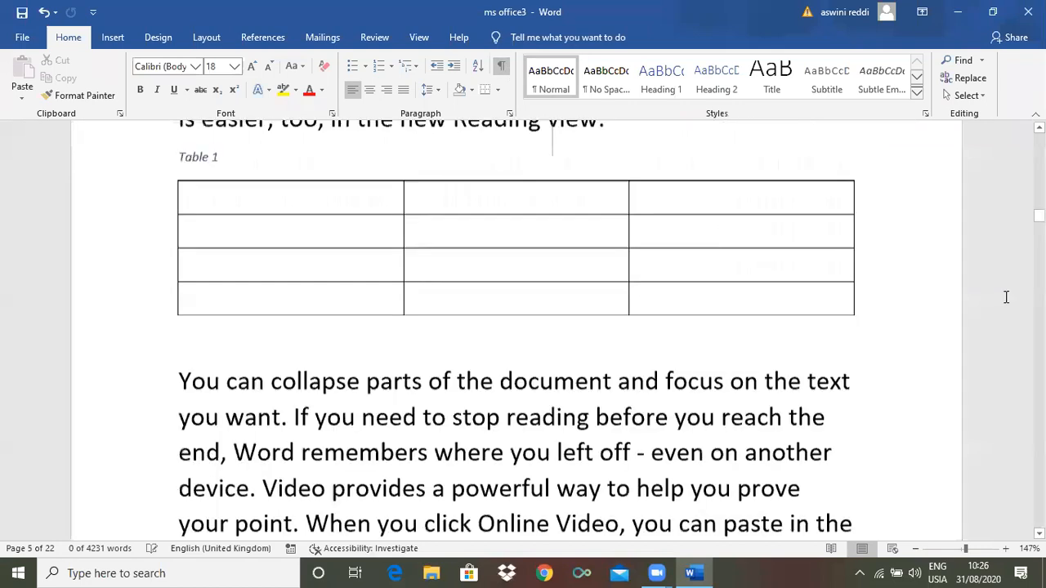
Mark only the single word "column" in page 4's first paragraph as an "ms-excel" citation, and hide the formatting marks
drag(1039, 219, 1039, 247)
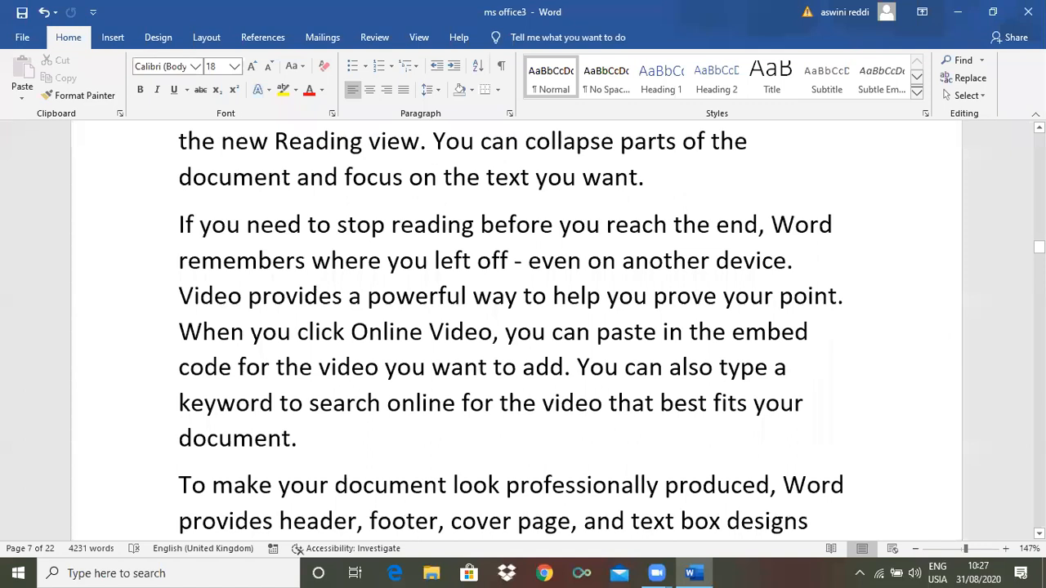
drag(1039, 247, 1039, 252)
drag(1039, 258, 1039, 193)
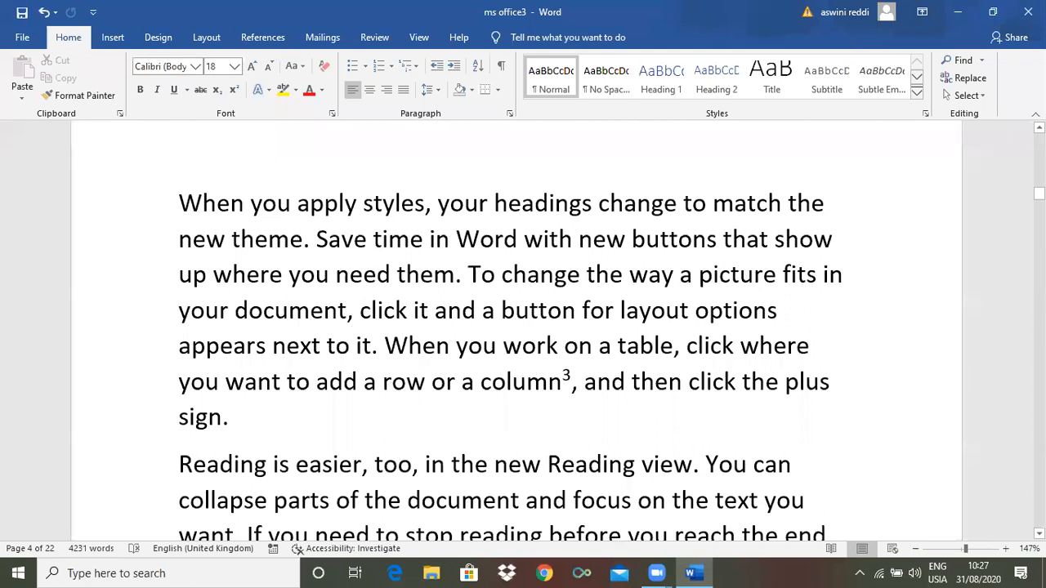
mouse_move(1040, 194)
mouse_down()
mouse_move(1040, 176)
mouse_move(1039, 194)
mouse_up()
drag(645, 276, 527, 328)
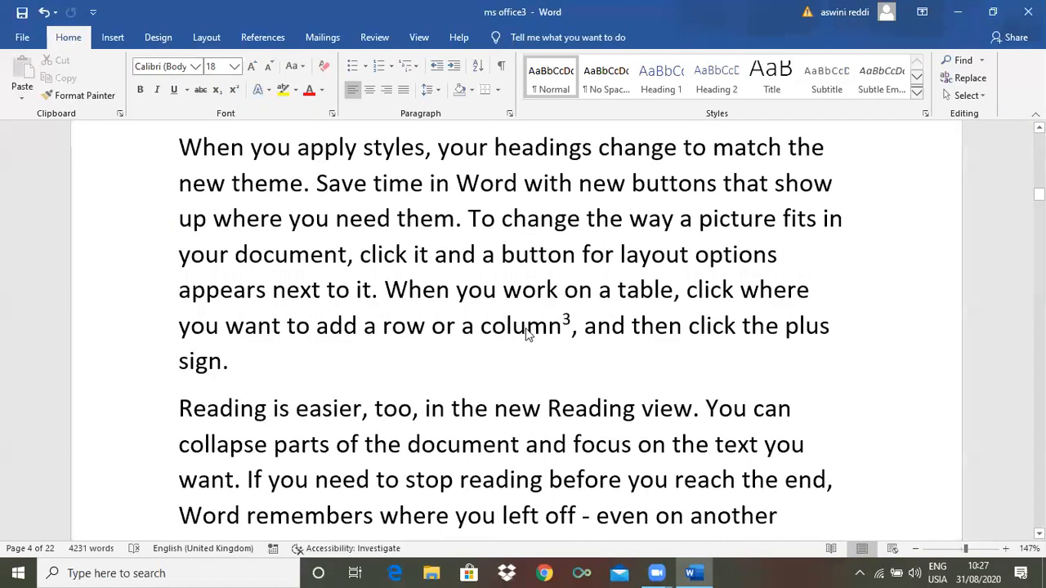
double_click(527, 328)
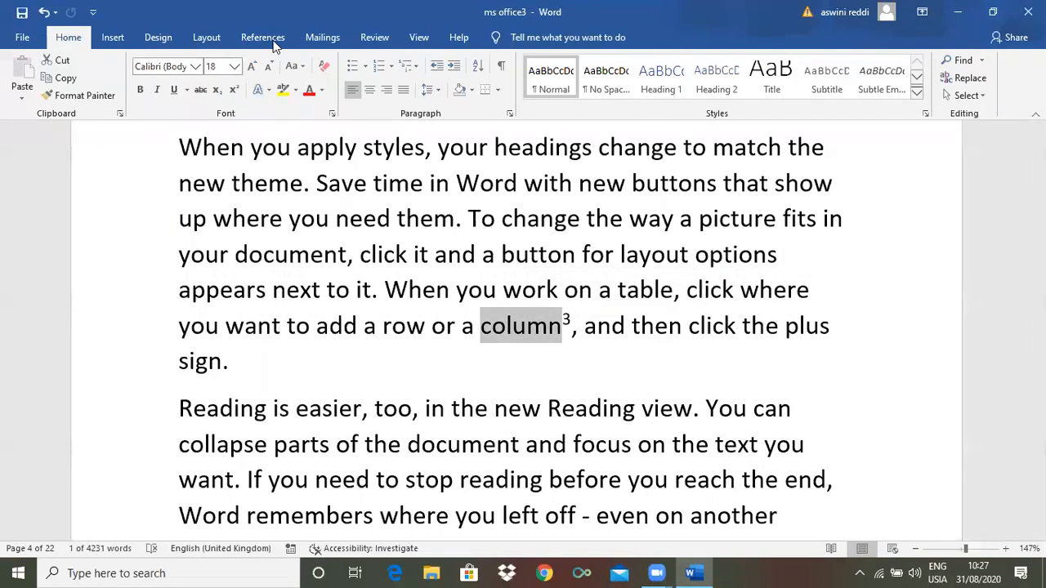
click(269, 39)
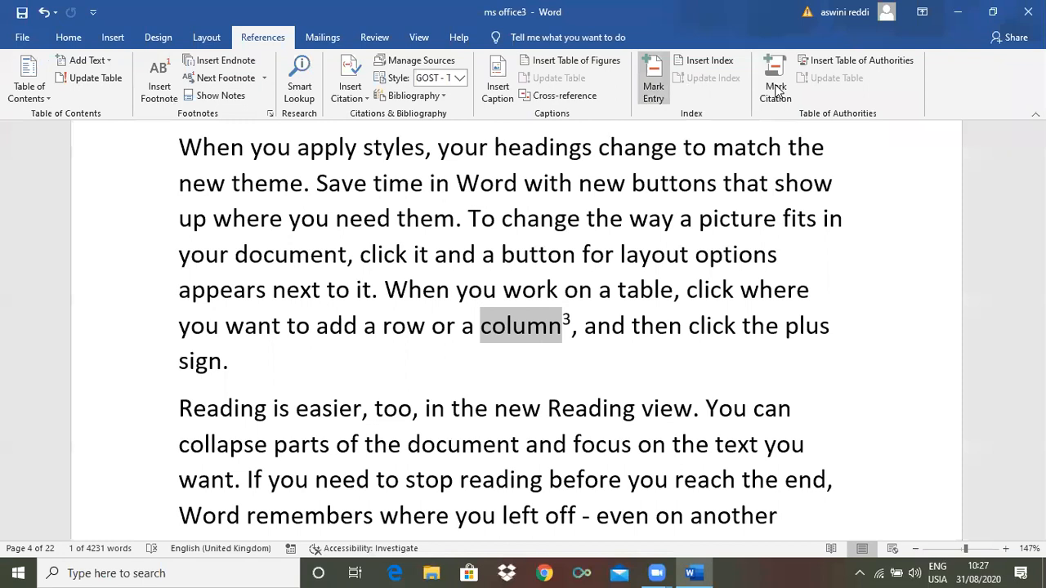
click(776, 90)
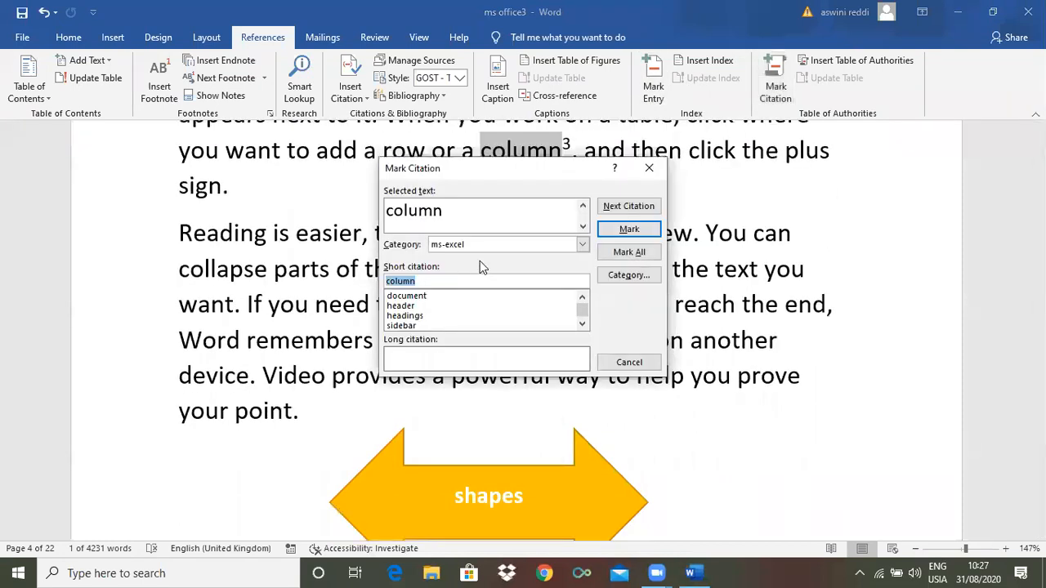
click(629, 230)
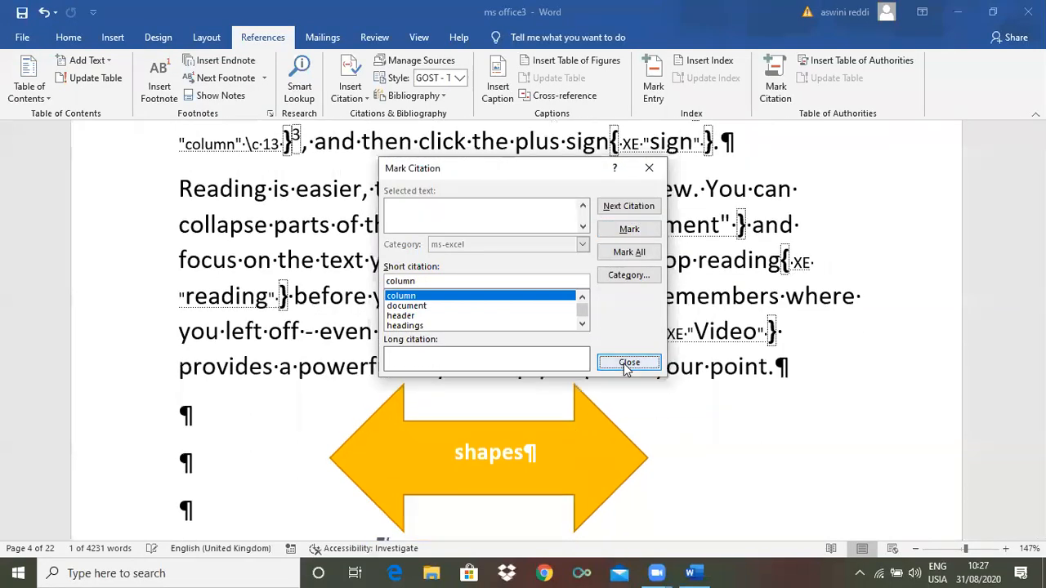
click(629, 362)
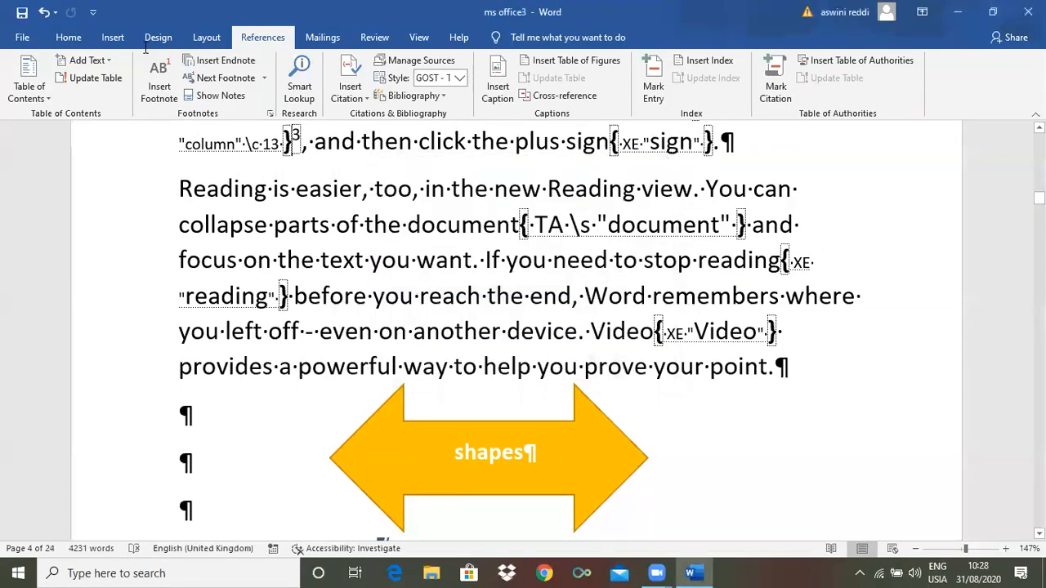
click(67, 37)
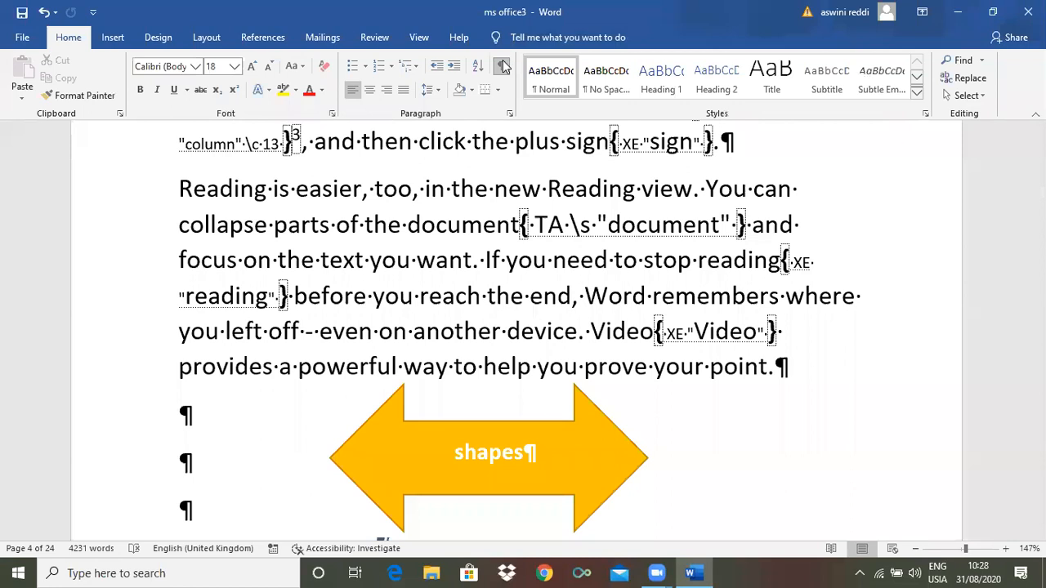
click(501, 65)
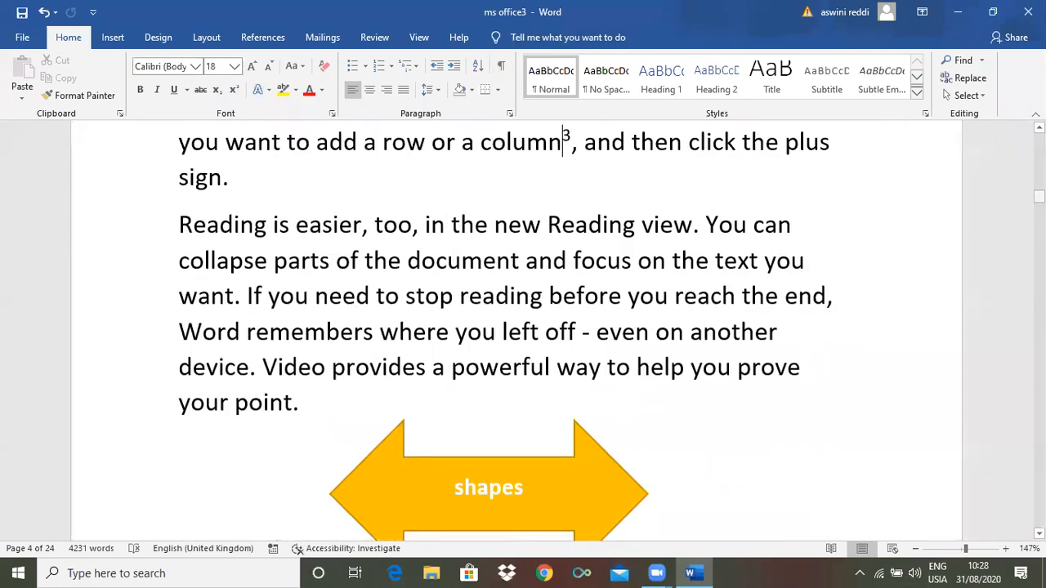
Mark all occurrences of "add" from the paragraph above Equation 2 as "ms-excel" citations, and hide the formatting marks
drag(1040, 197, 1039, 221)
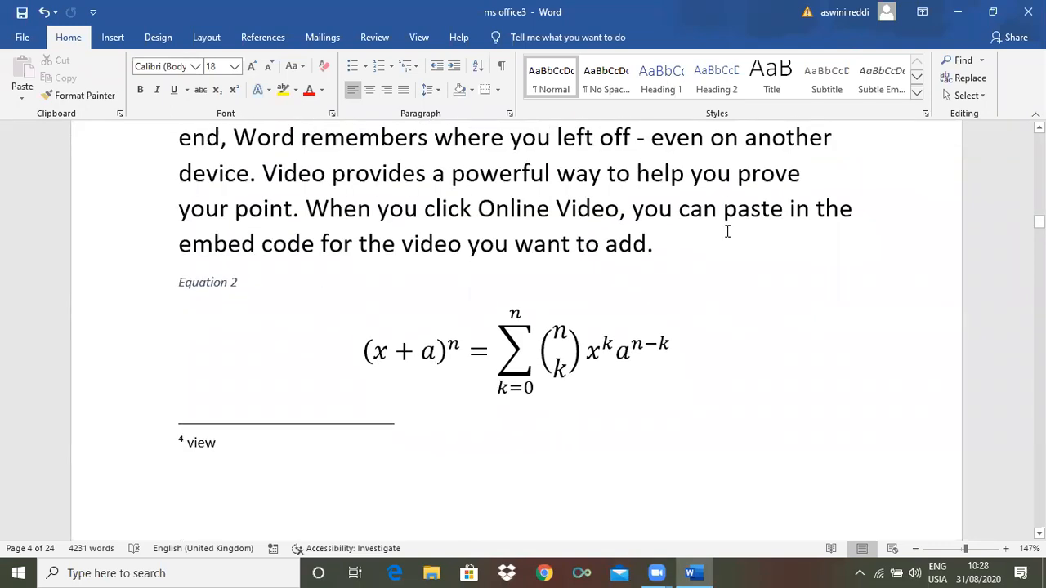
double_click(626, 243)
click(263, 38)
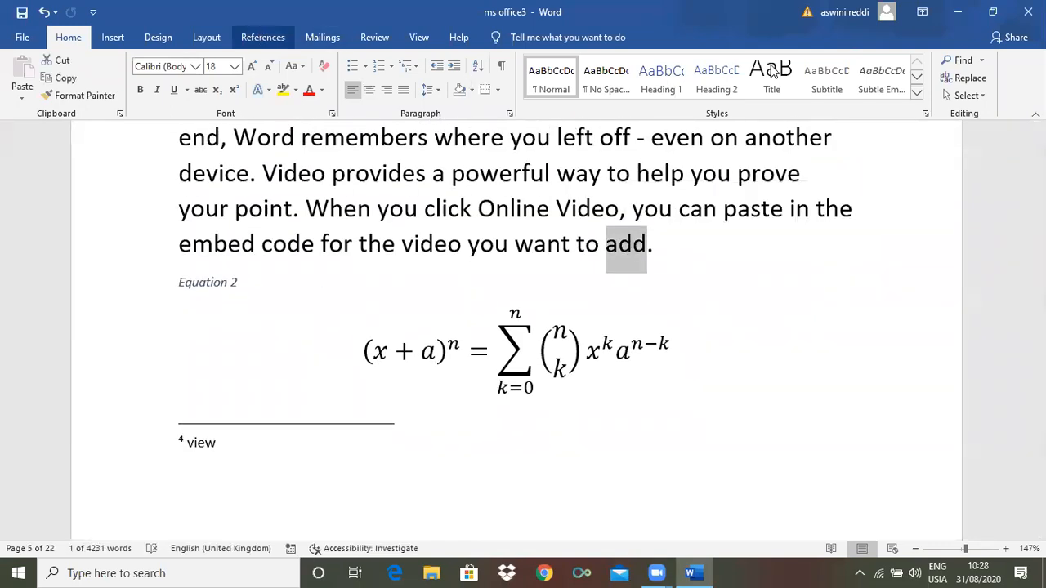
click(775, 84)
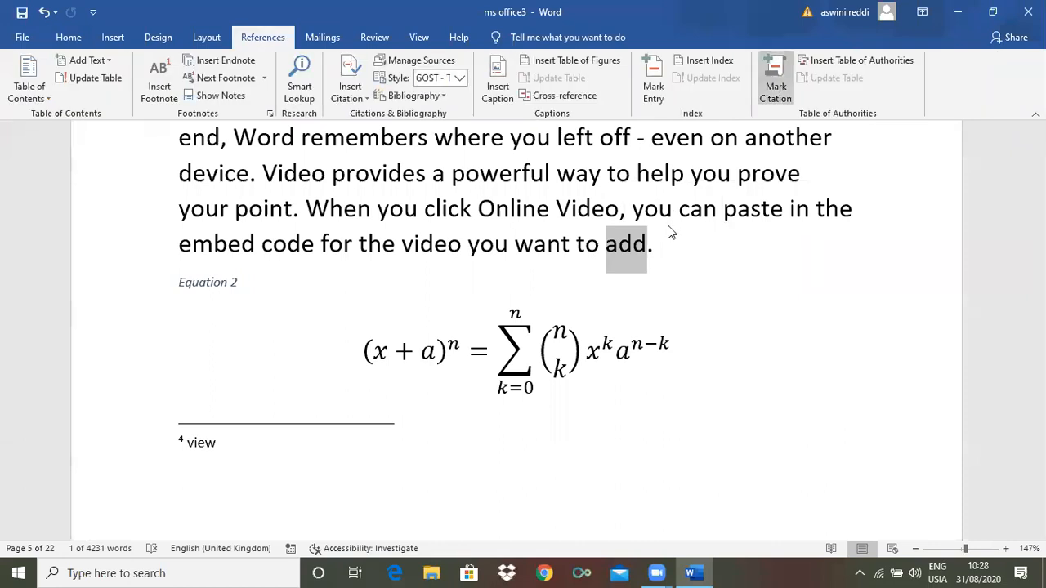
click(623, 253)
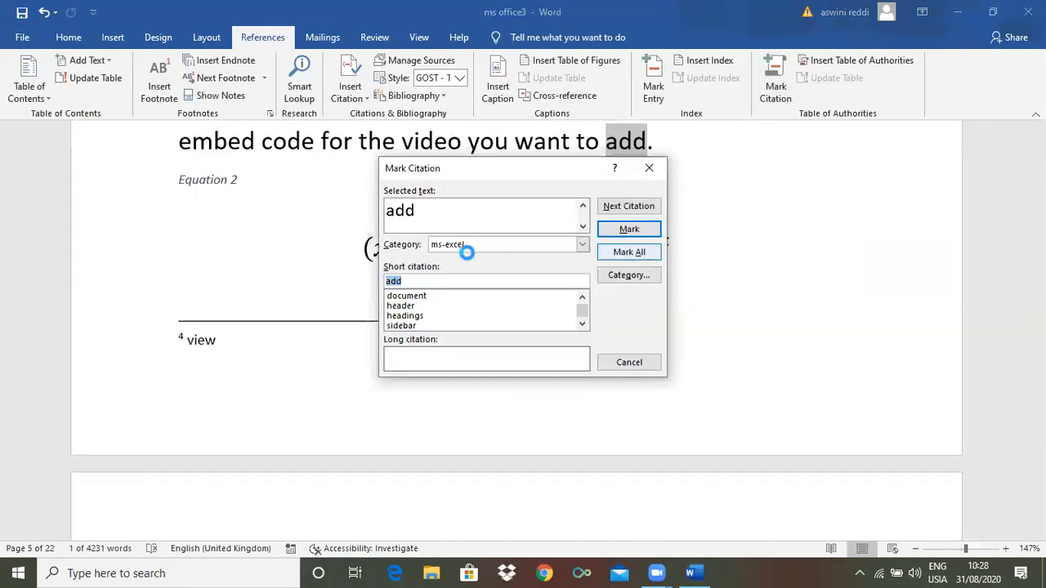
click(631, 362)
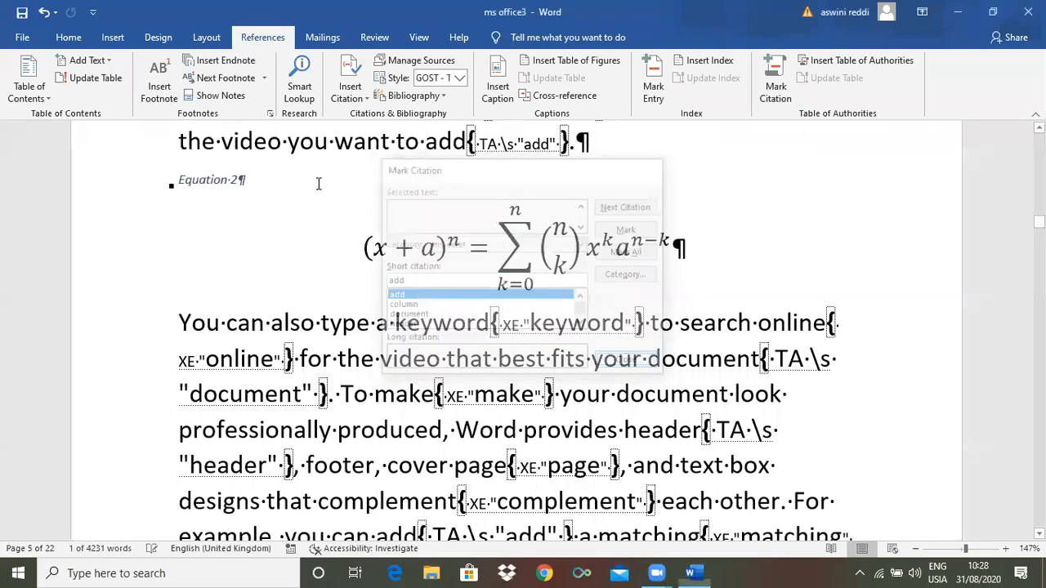
click(68, 37)
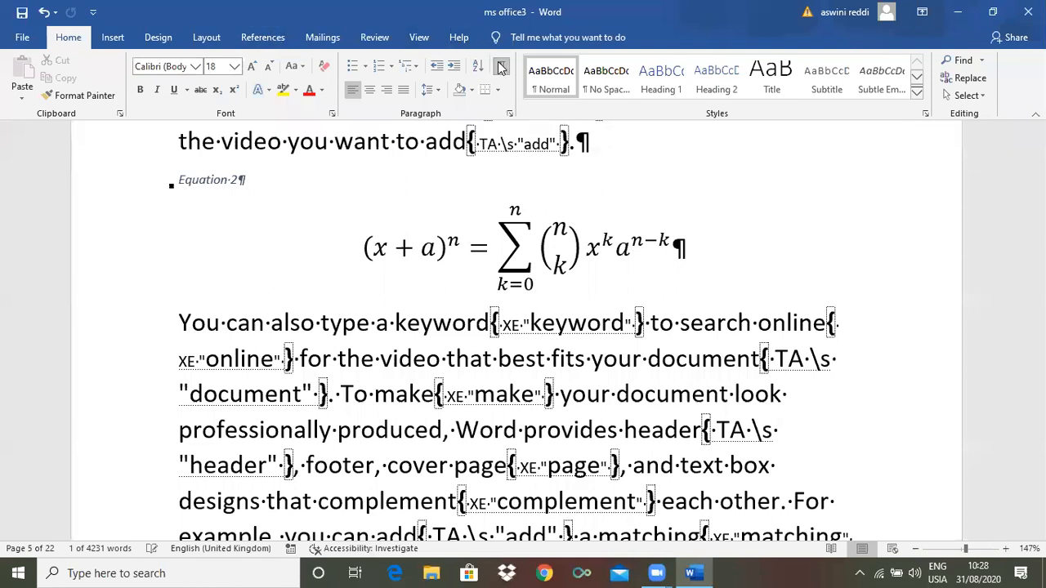
key(ctrl+shift+8)
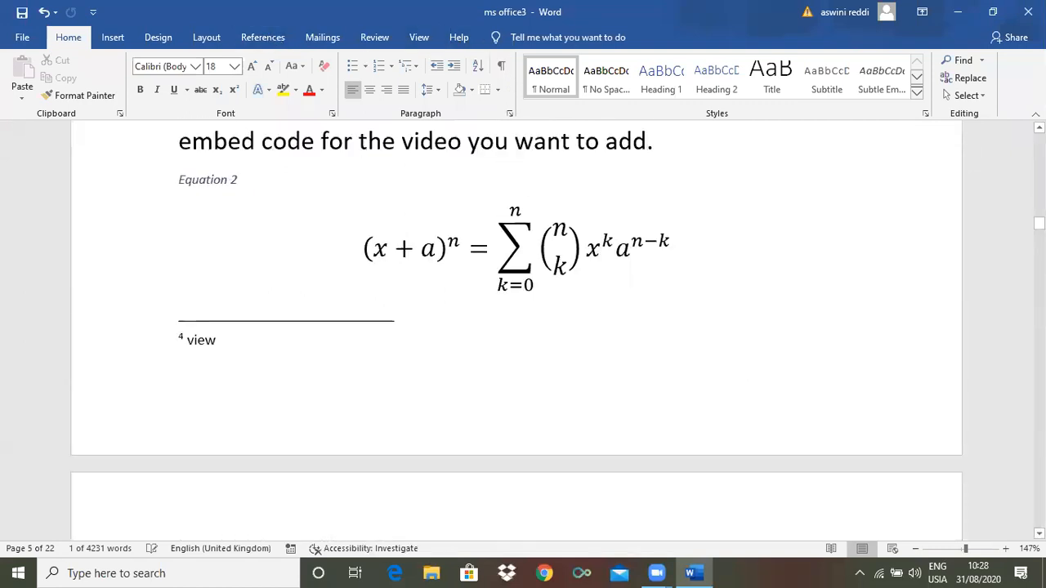
Mark all occurrences of "search" from the page 7 paragraph about online video as "ms-excel" citations, and hide the formatting marks
drag(1039, 224, 1039, 247)
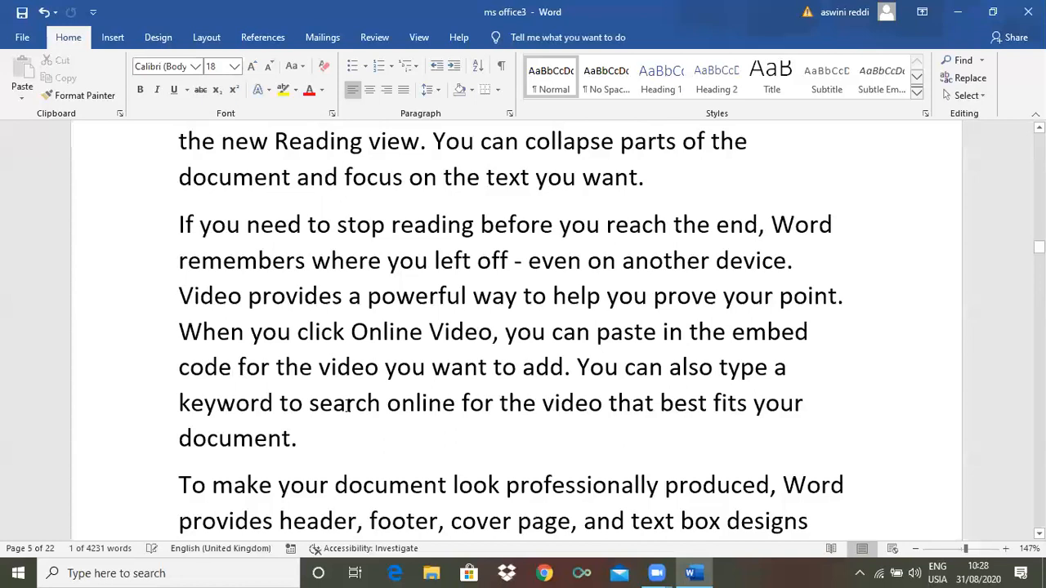
double_click(348, 407)
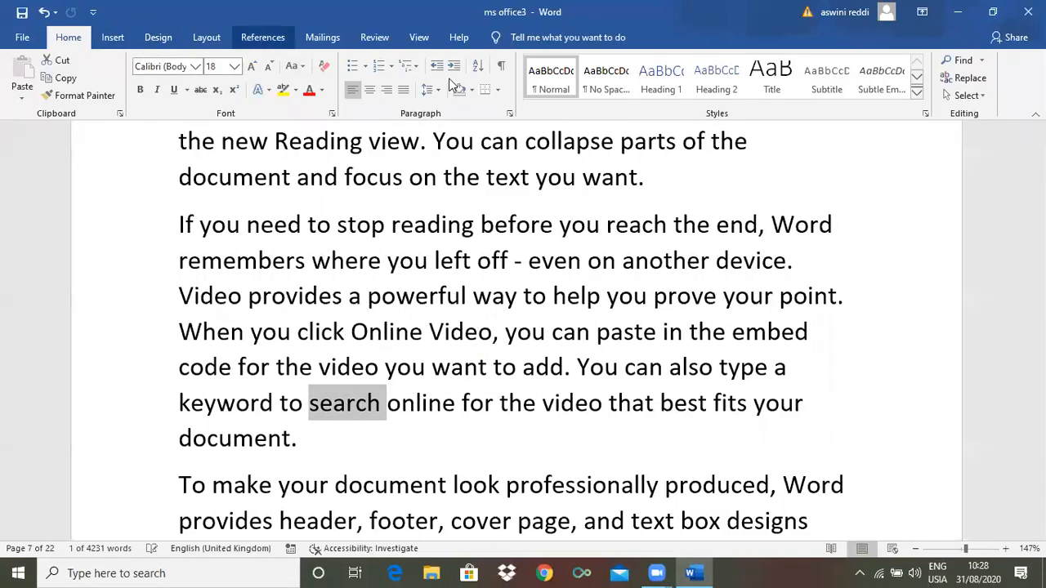
click(775, 88)
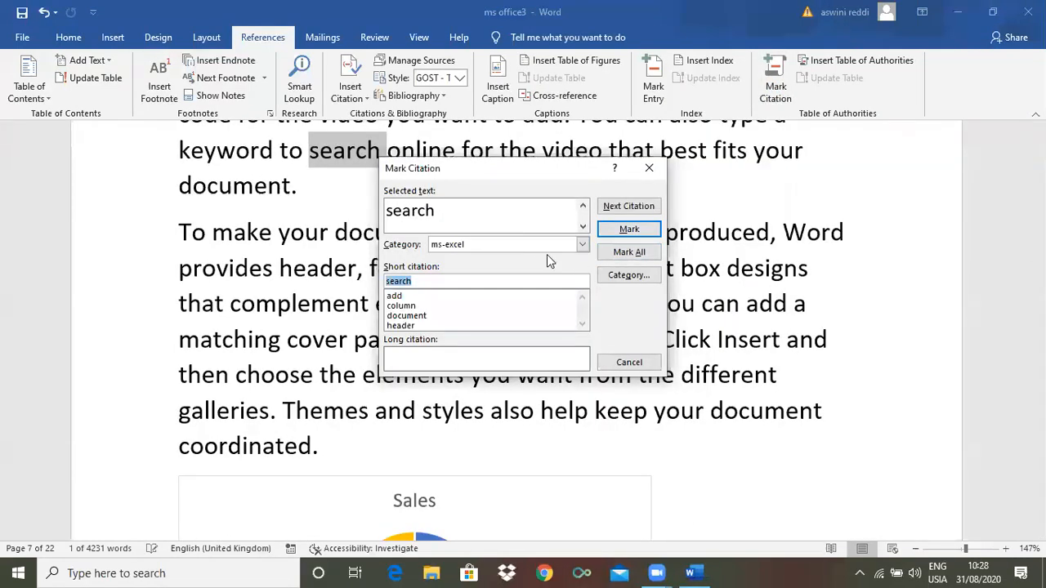
click(623, 252)
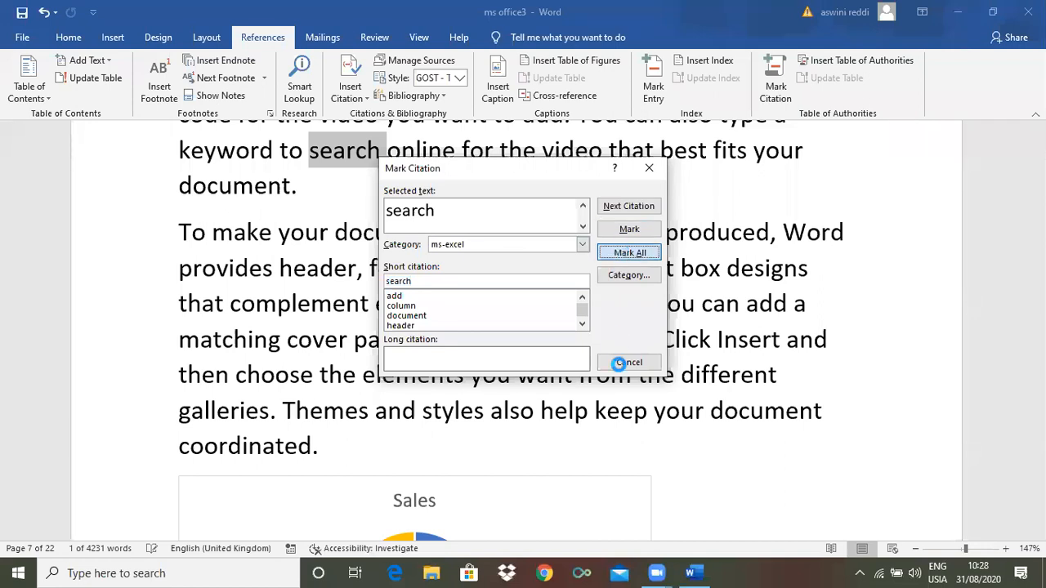
click(628, 363)
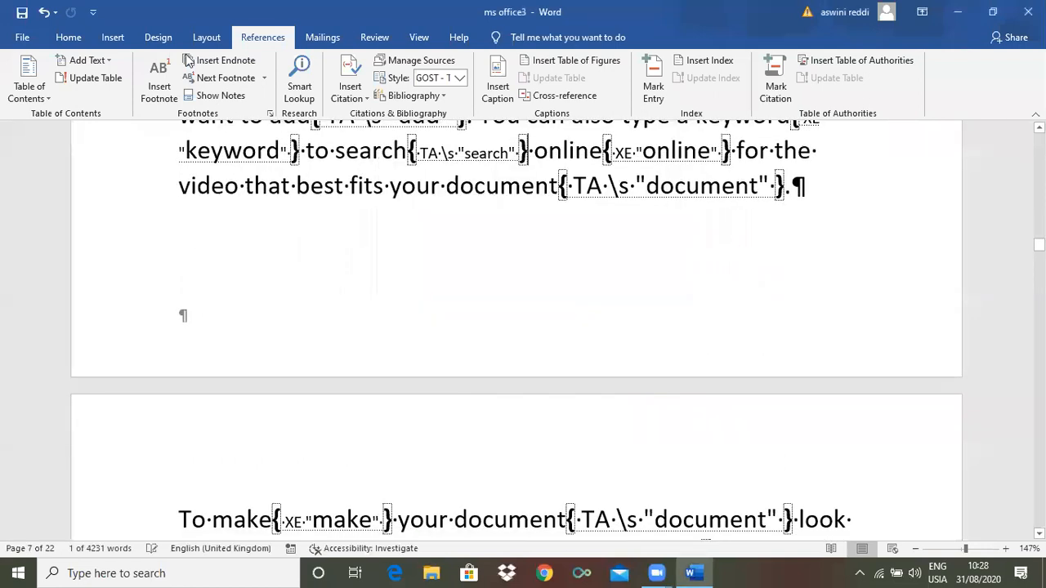
click(75, 39)
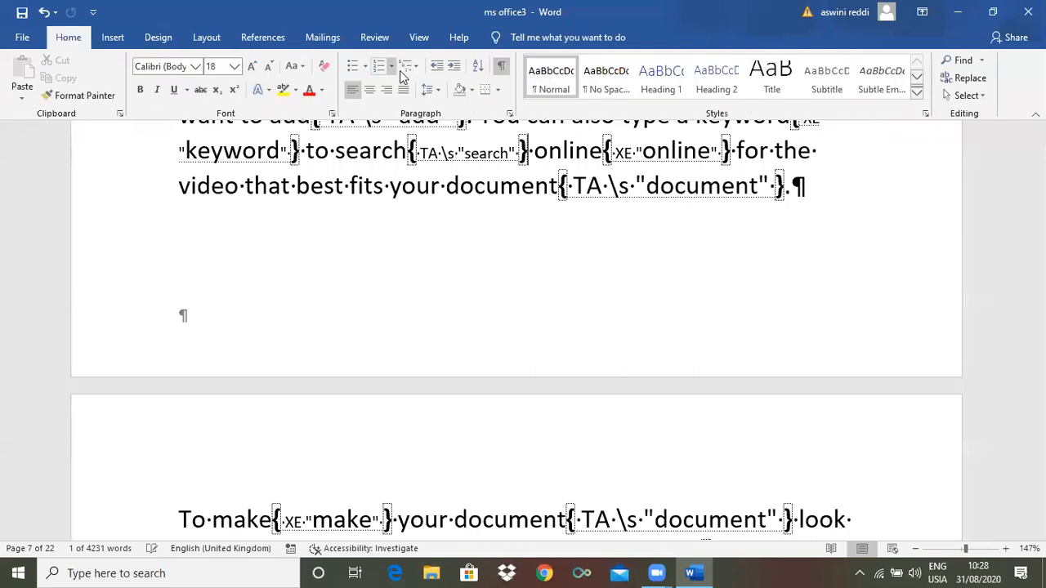
click(501, 70)
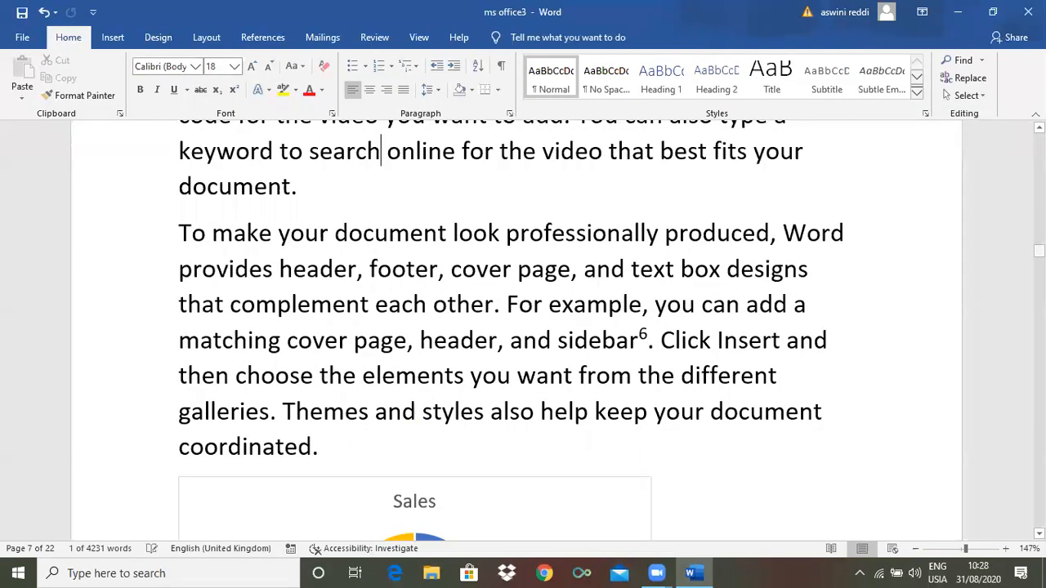
Mark all occurrences of "styles" from the paragraph above Equation 3 as citations in the "MS PPT" category, and hide the formatting marks
drag(1040, 251, 1040, 264)
scroll(525, 214, down, 1)
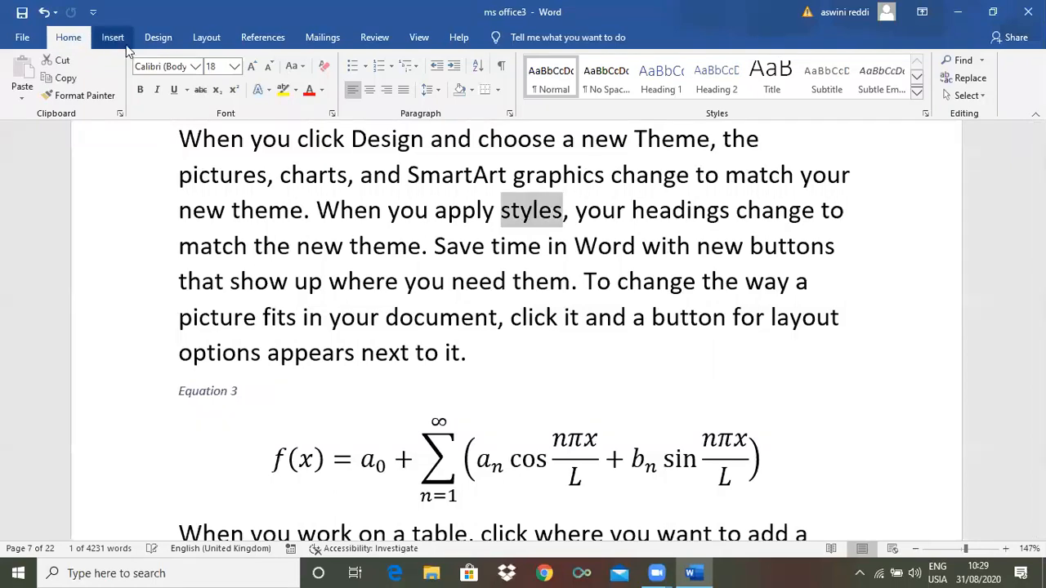
click(260, 38)
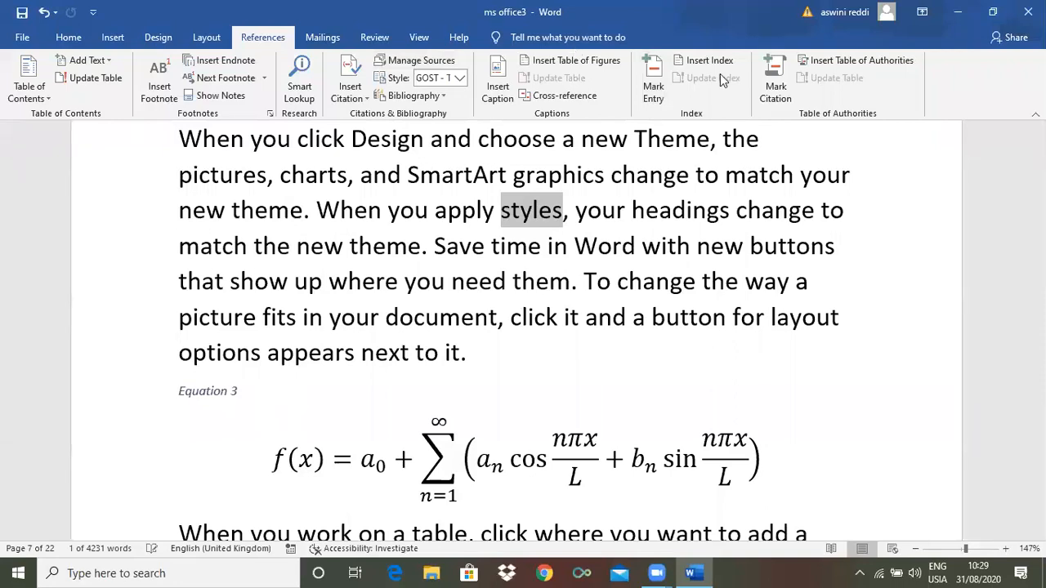
click(777, 90)
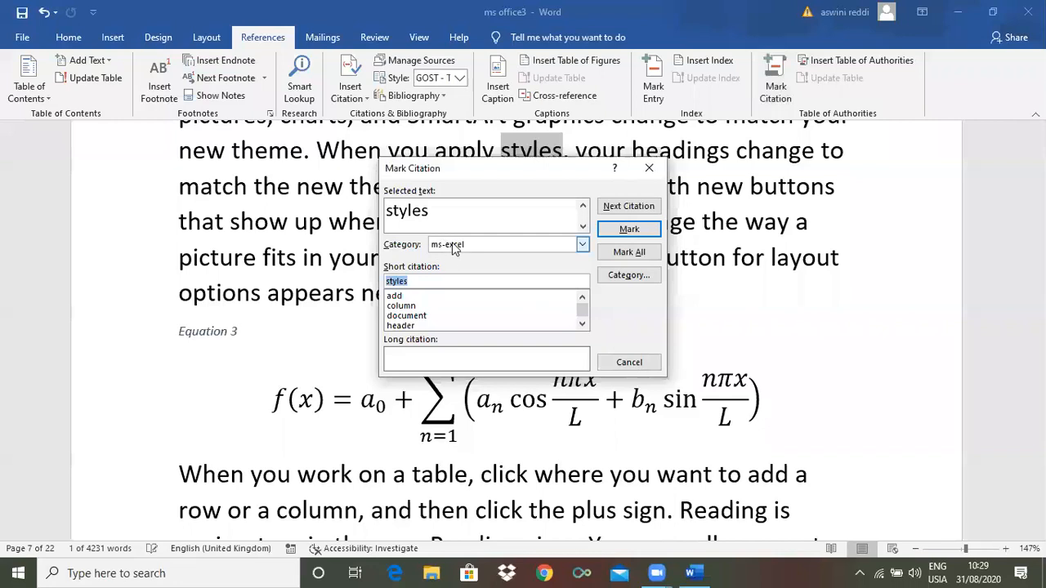
click(582, 245)
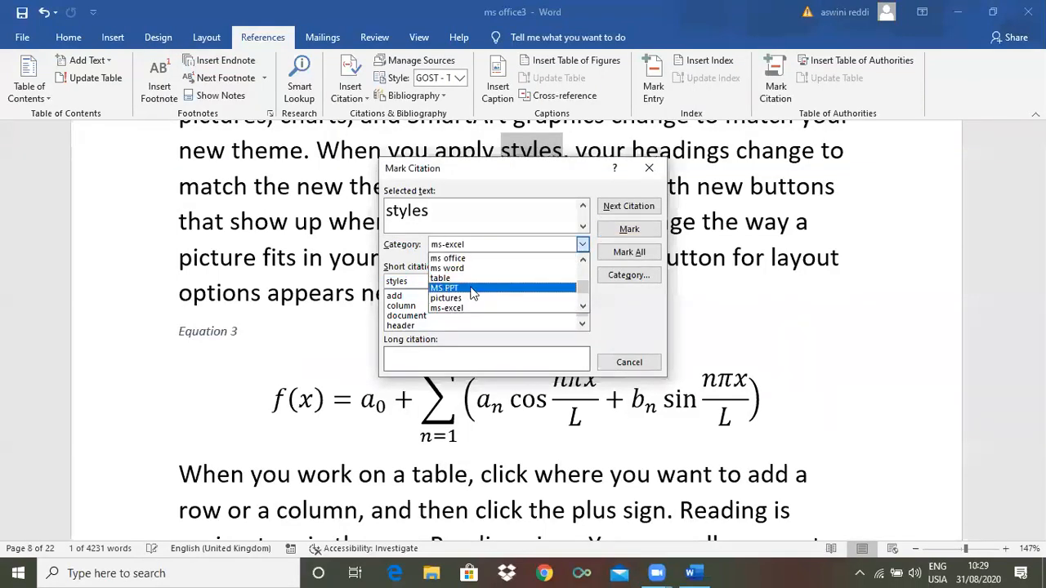
click(471, 289)
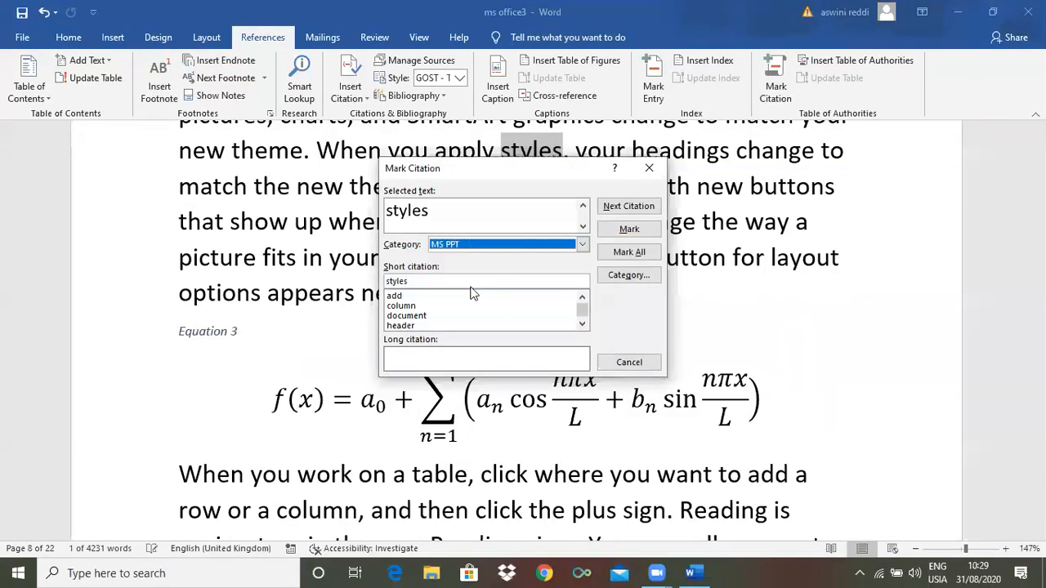
click(623, 253)
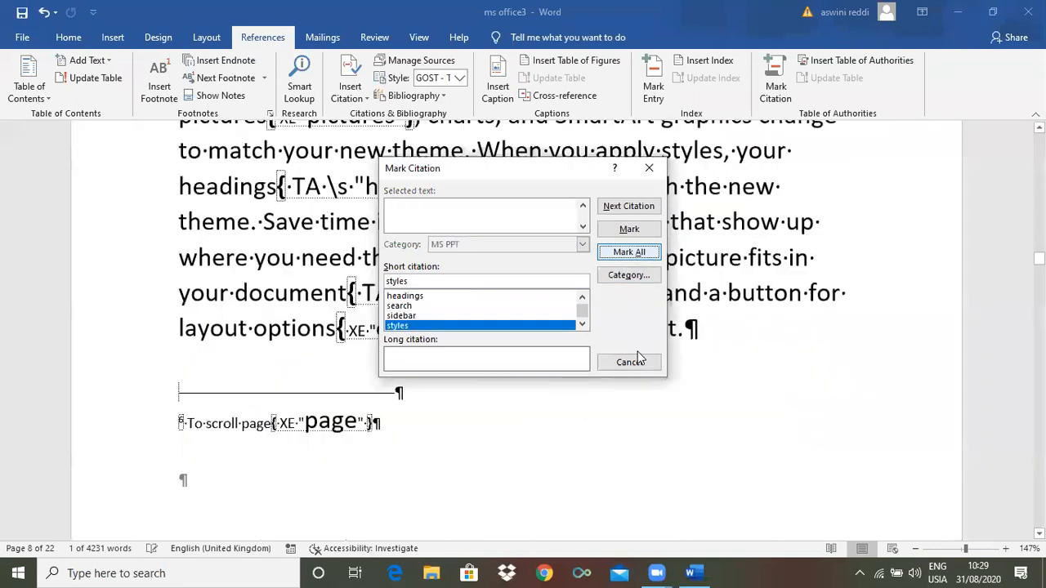
key(Escape)
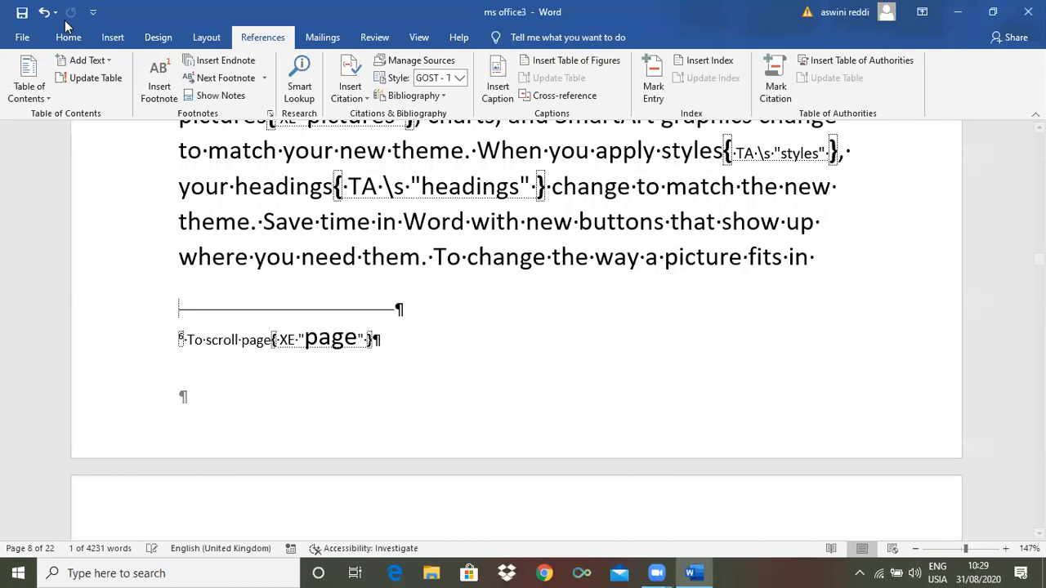
click(68, 38)
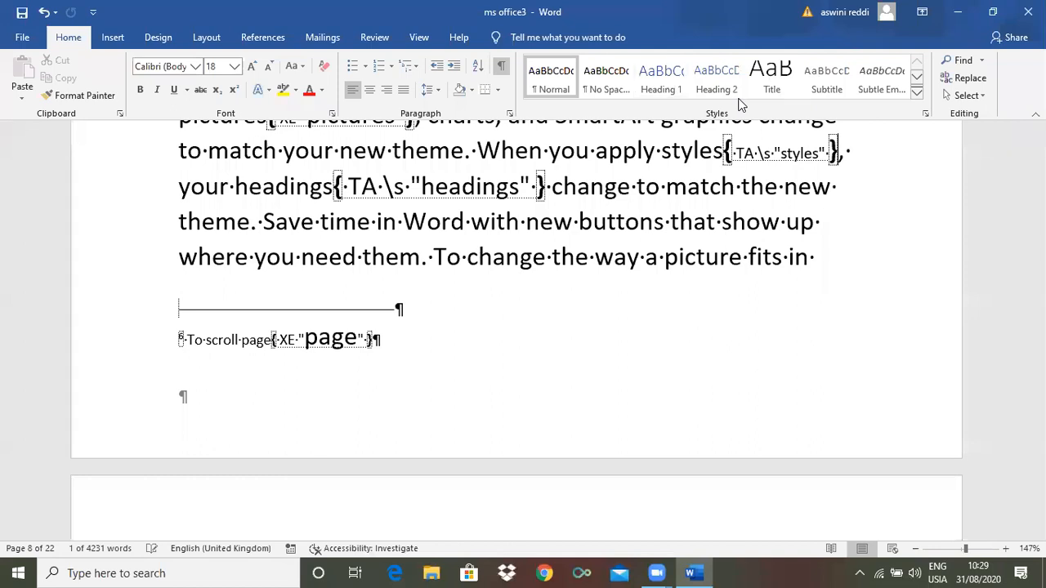
click(501, 67)
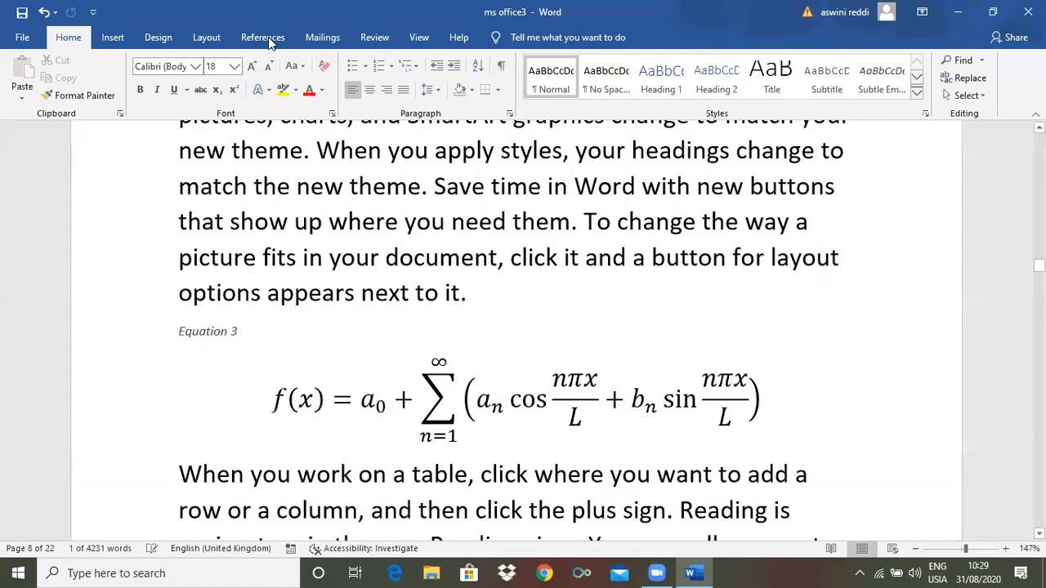
Mark only the single word "layout" in the paragraph below Figure 4 as an "MS PPT" citation, and hide the formatting marks
click(268, 38)
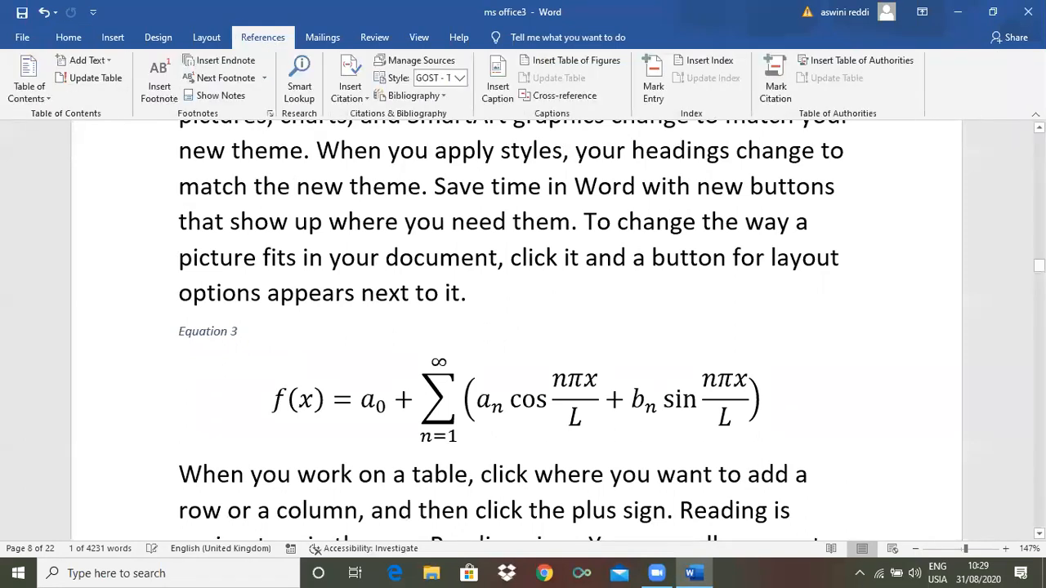
drag(1040, 266, 1040, 288)
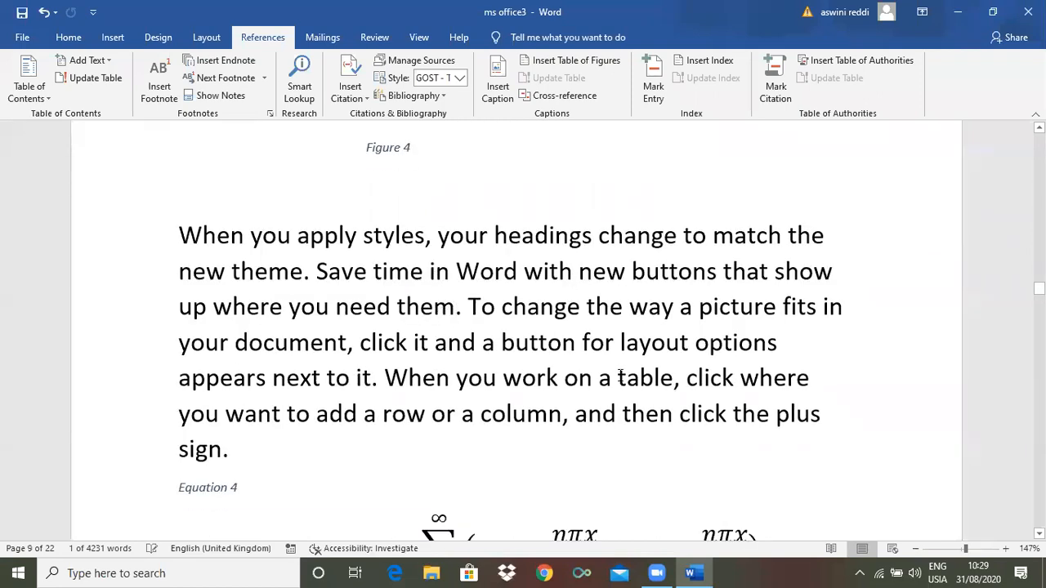
click(644, 350)
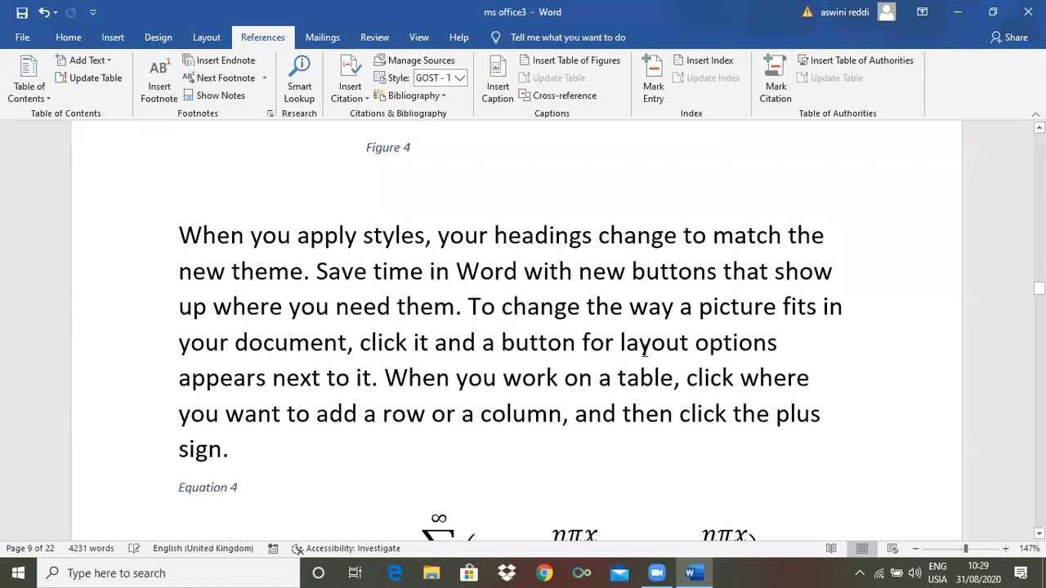
double_click(644, 350)
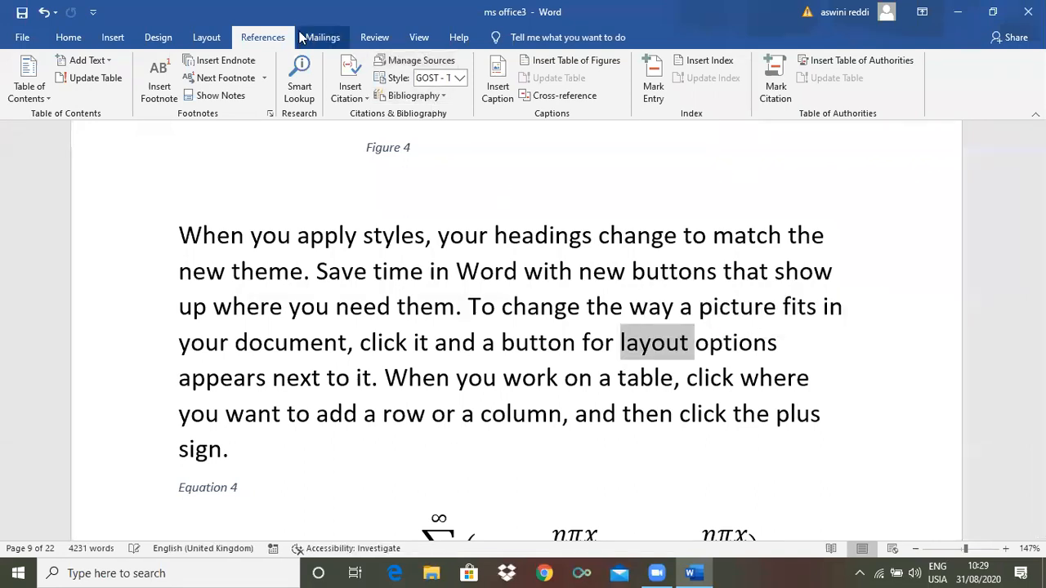
click(774, 86)
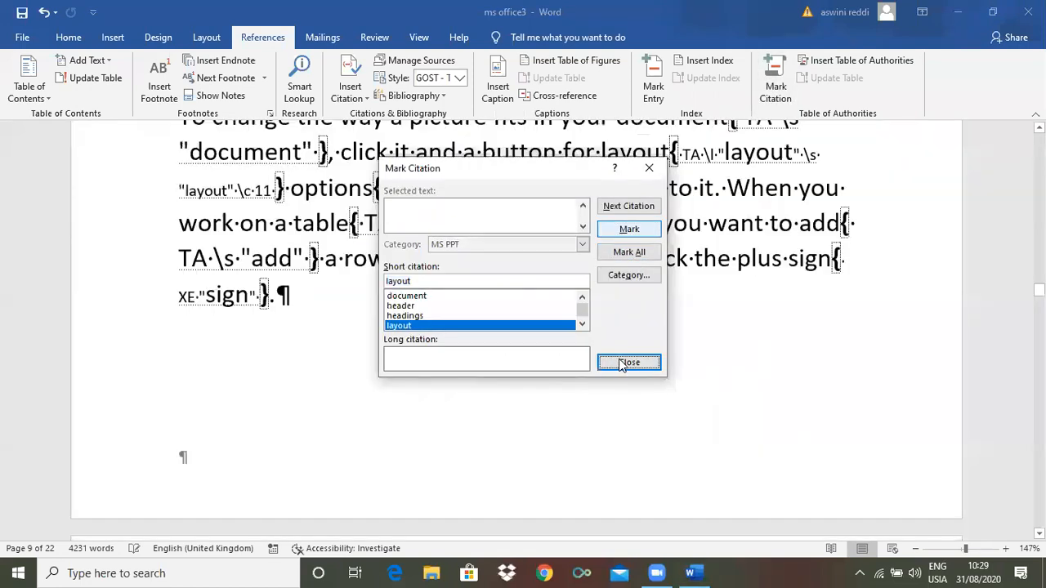
click(628, 362)
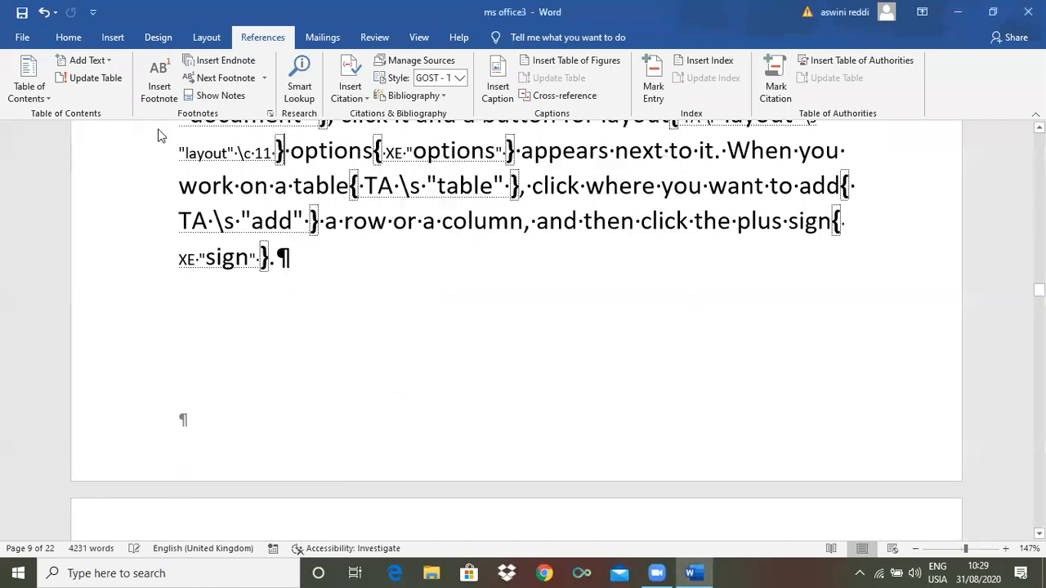
click(54, 37)
click(503, 69)
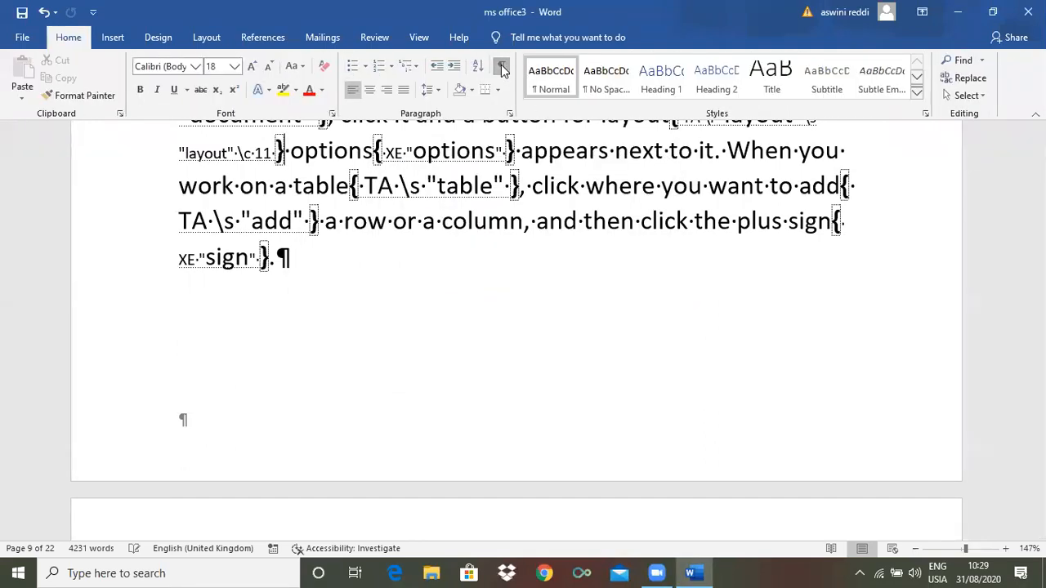
Try to select "Design" and "charts" in the paragraph above Table 4 for citation marking
drag(1038, 291, 1039, 301)
scroll(770, 331, down, 4)
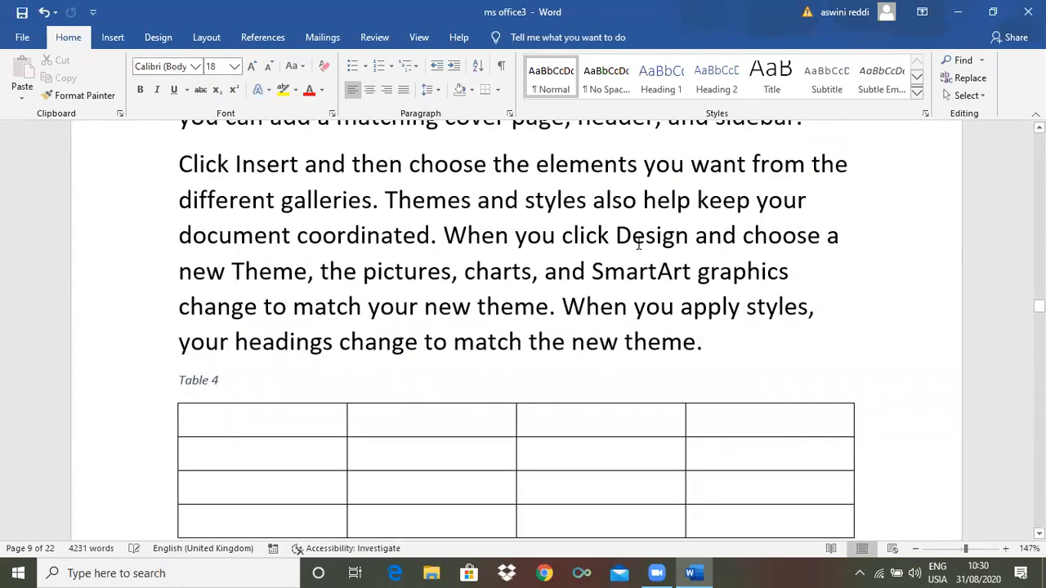
double_click(651, 246)
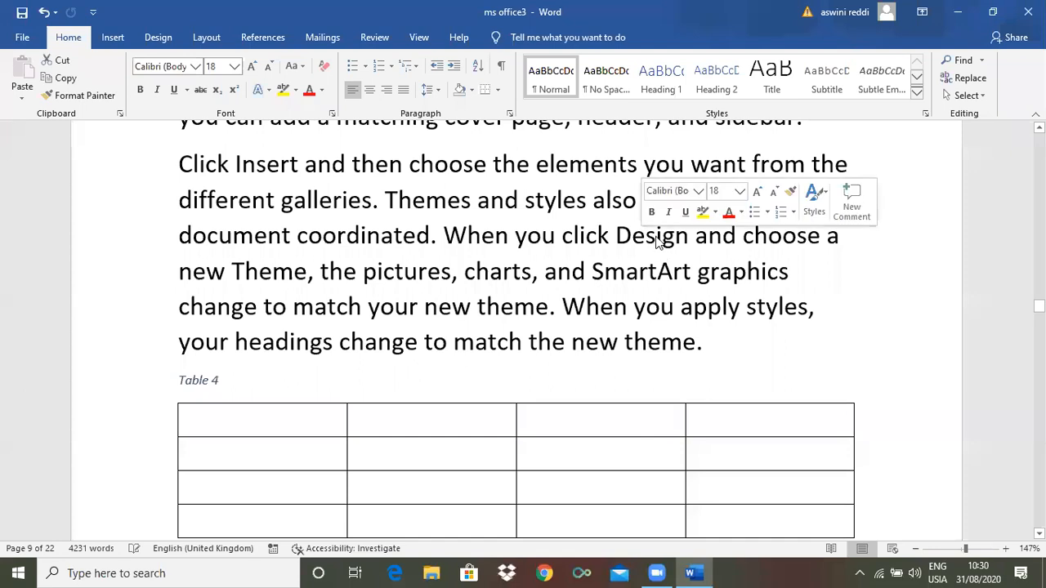
double_click(659, 244)
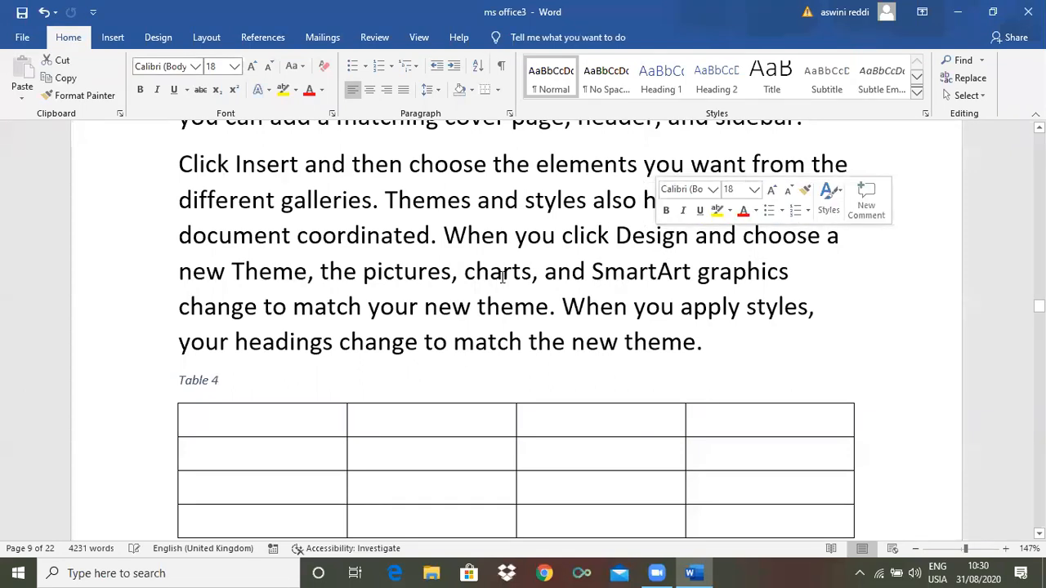
double_click(505, 278)
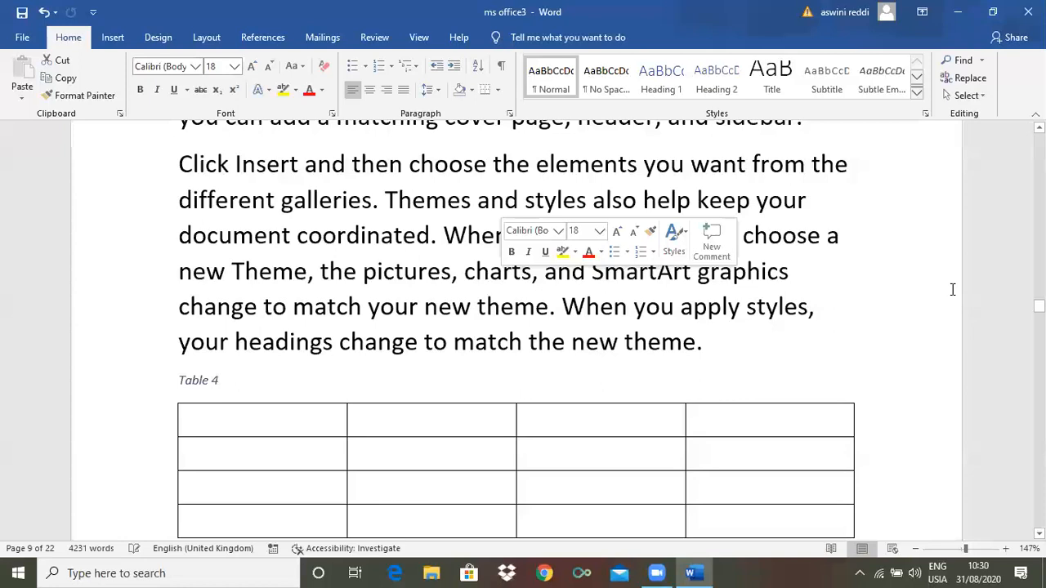
click(978, 283)
drag(1038, 306, 1039, 315)
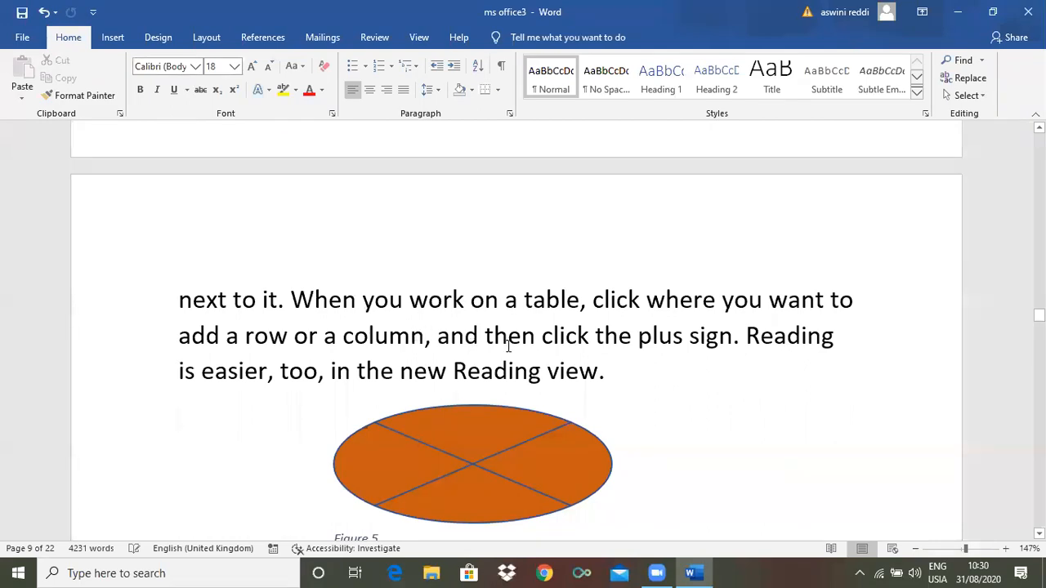
Mark all occurrences of "Video" from the paragraph below Figure 5 as "MS PPT" citations, and hide the formatting marks
click(602, 358)
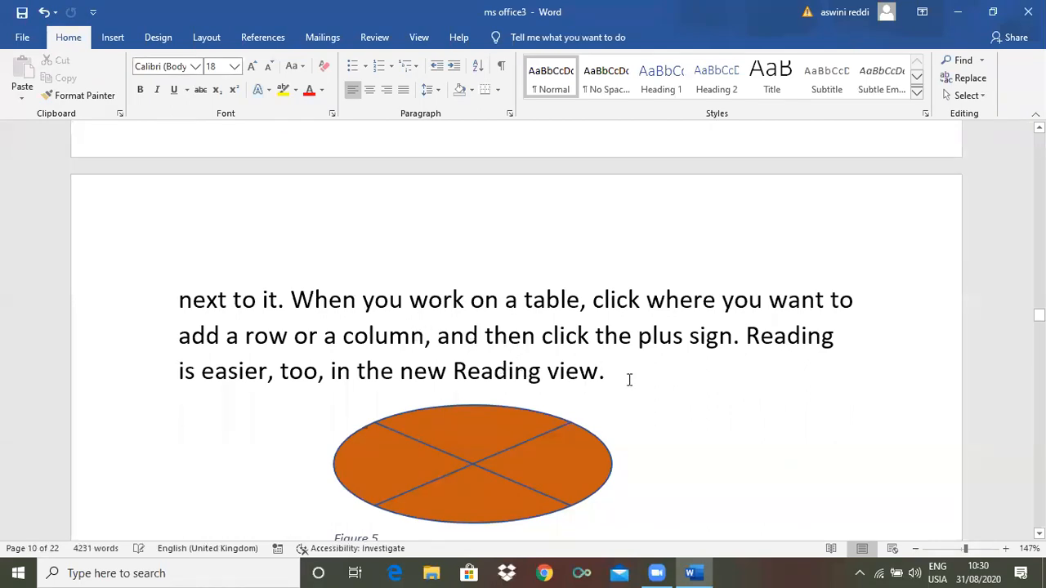
drag(1038, 315, 1039, 321)
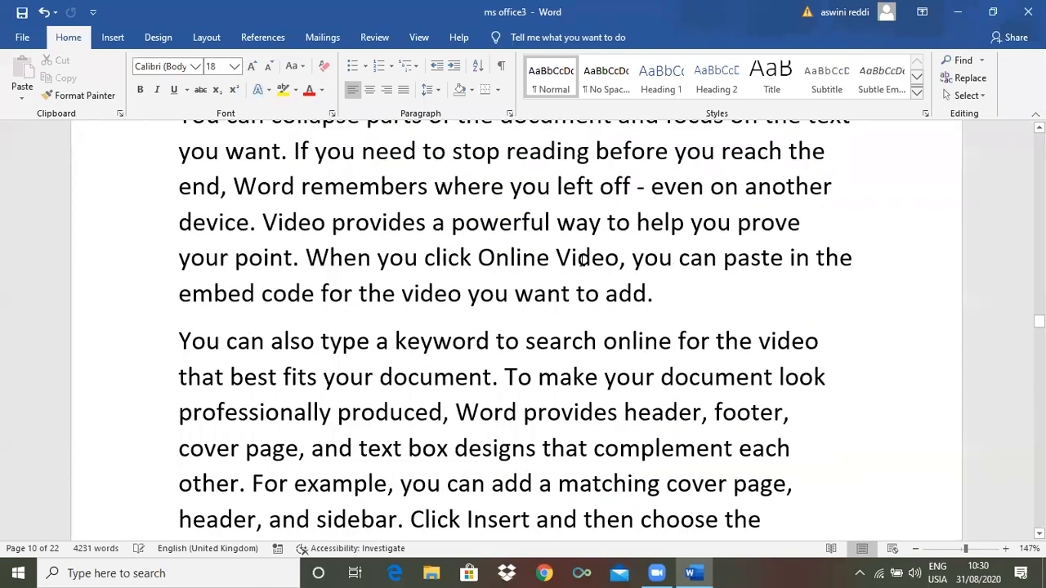
double_click(583, 266)
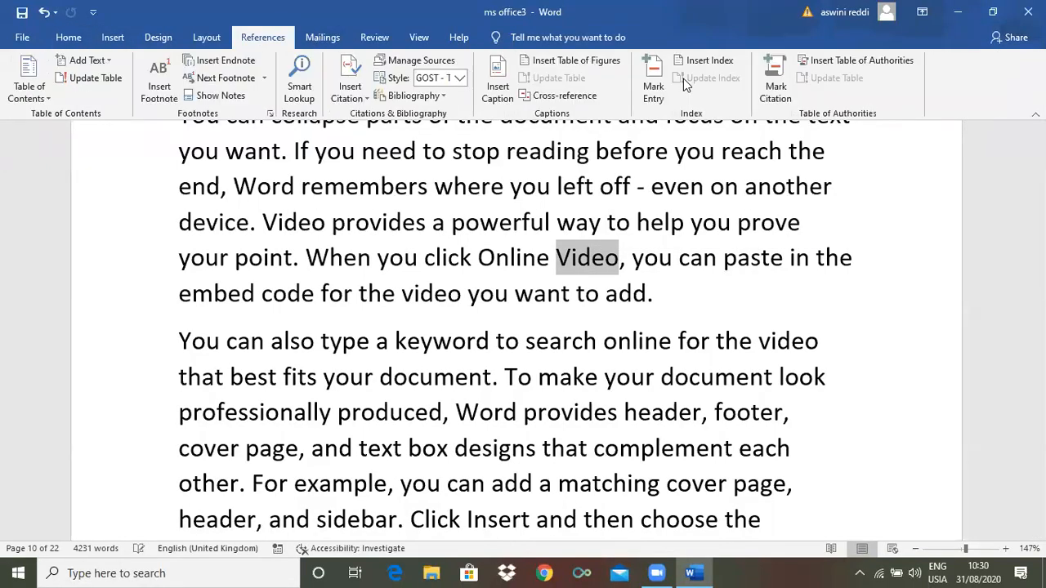
click(776, 82)
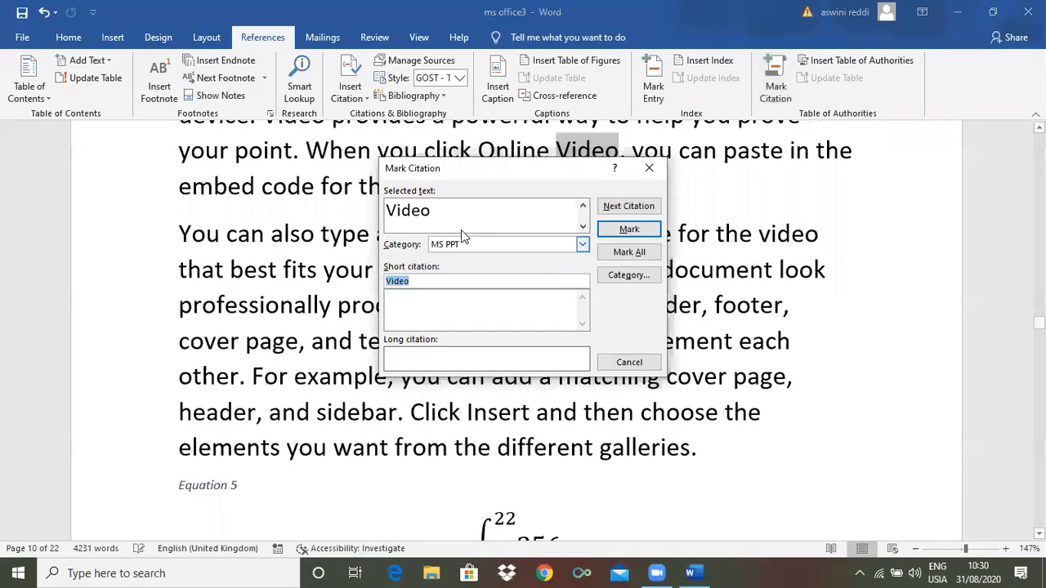
click(629, 251)
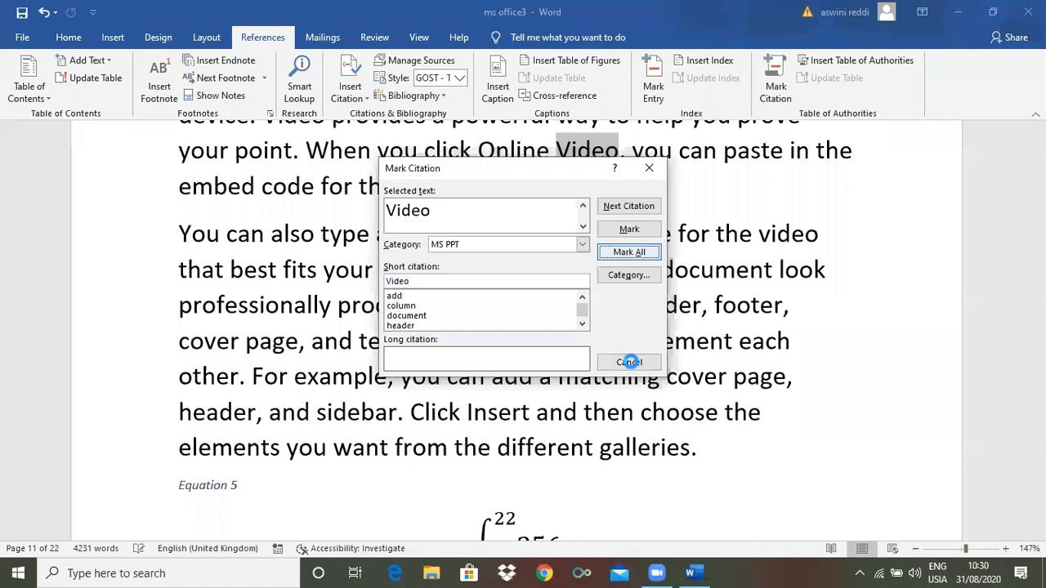
click(630, 362)
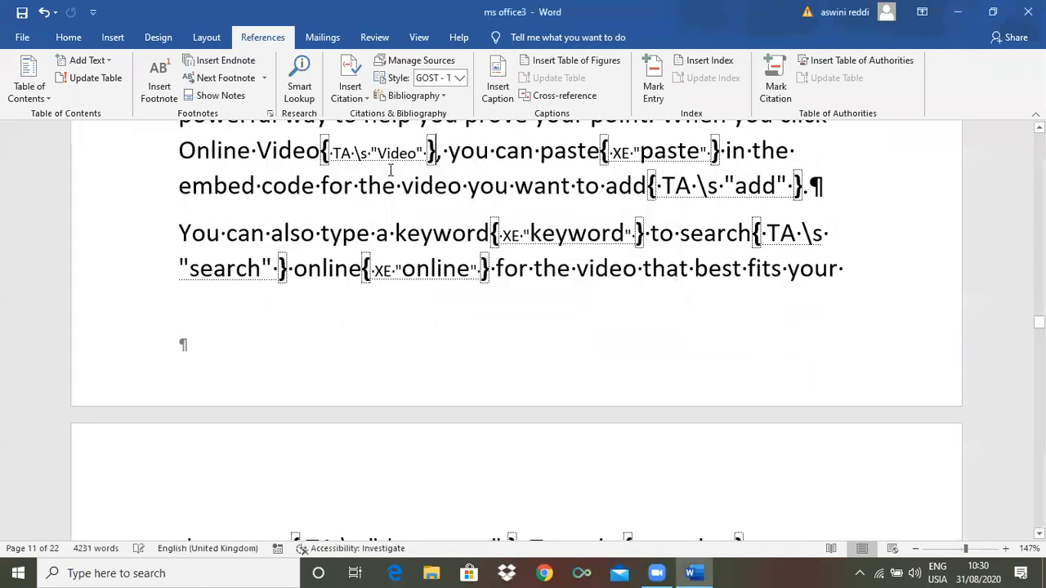
click(68, 38)
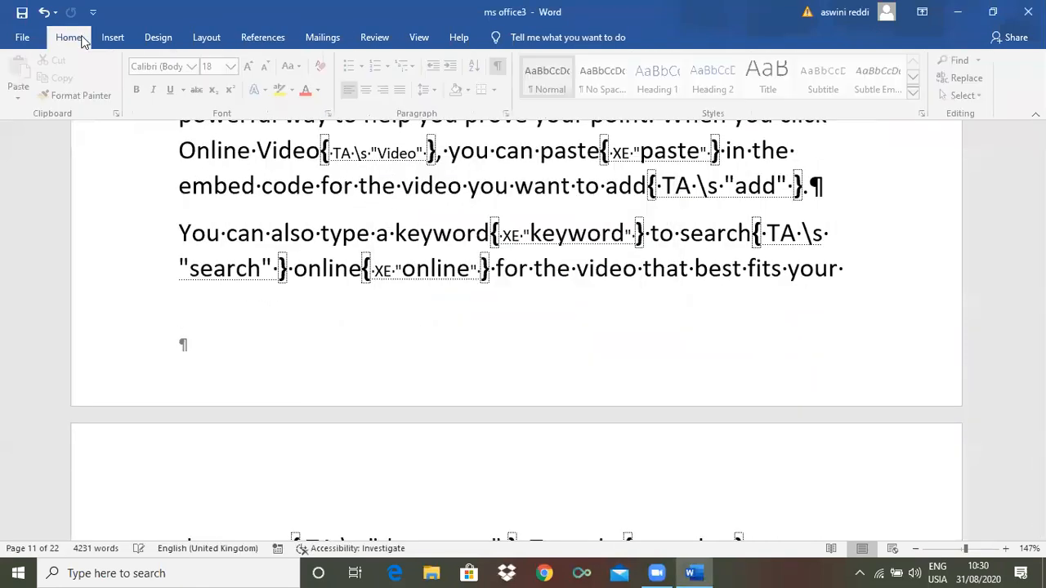
click(501, 65)
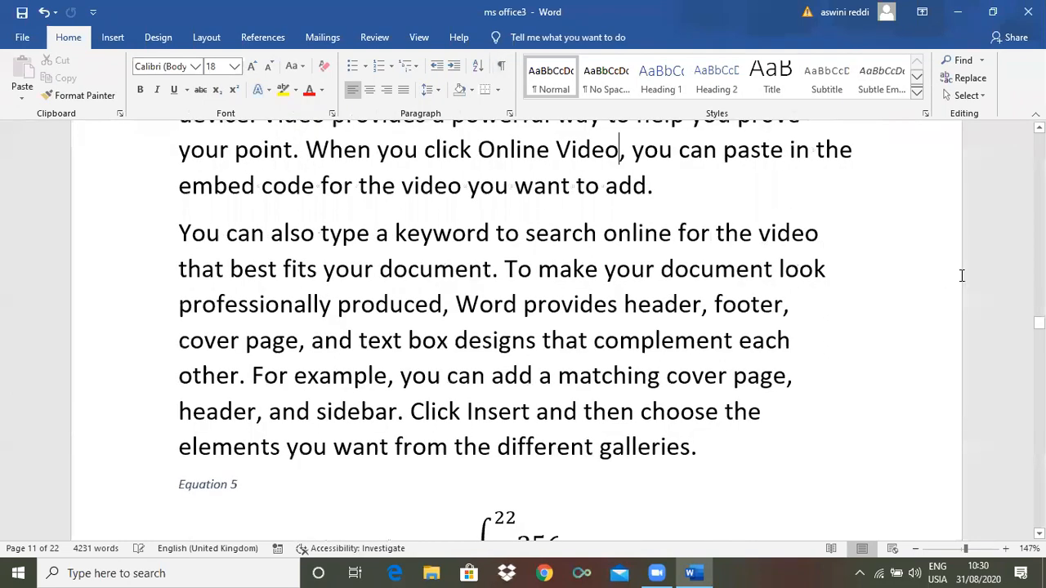
Mark the single word "SmartArt" in the paragraph above the Office apps picture as an "MS PPT" citation, and hide the formatting marks
drag(1039, 323, 1039, 334)
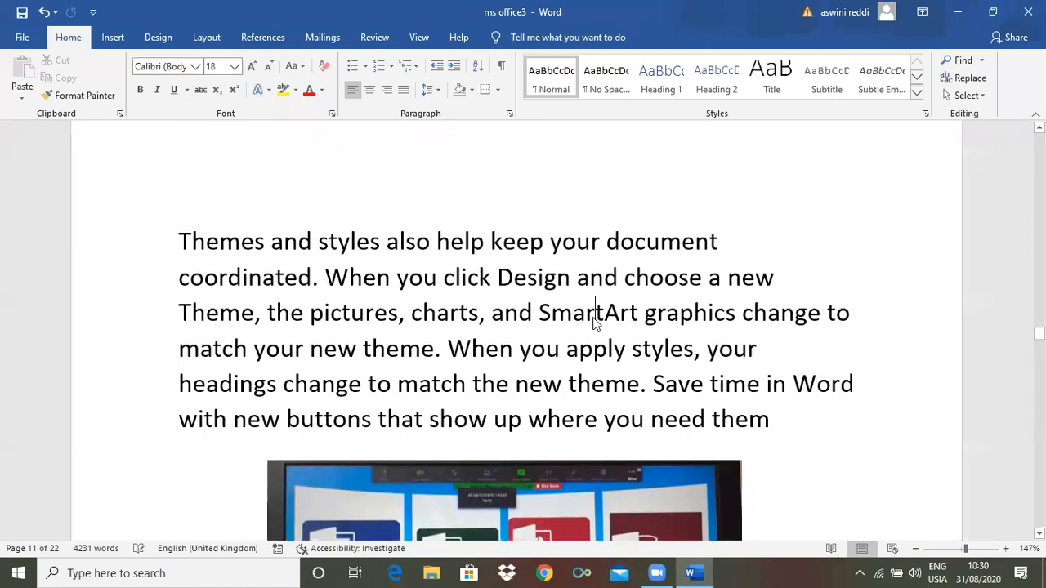
triple_click(595, 317)
double_click(592, 317)
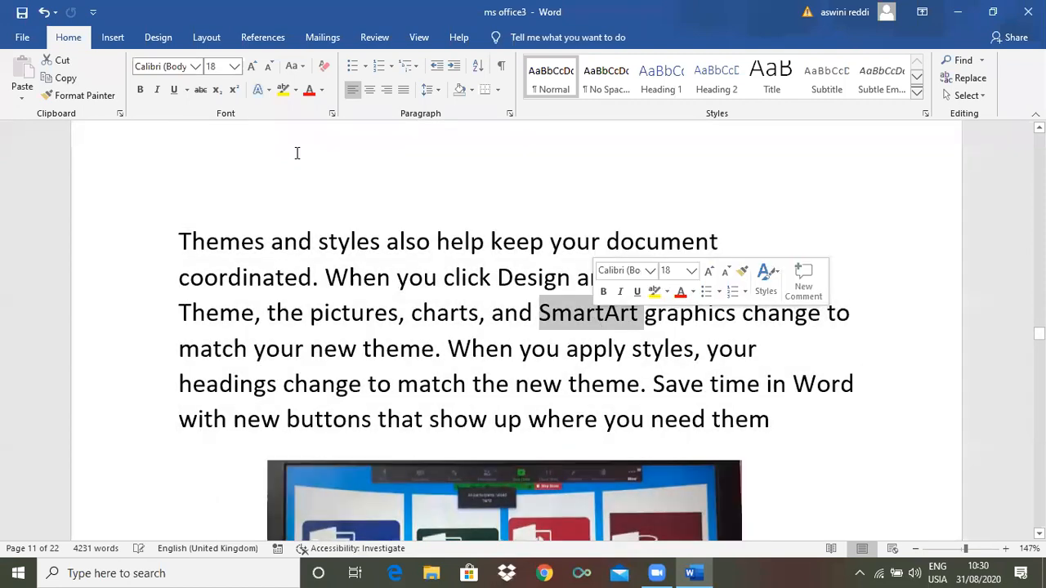
click(249, 41)
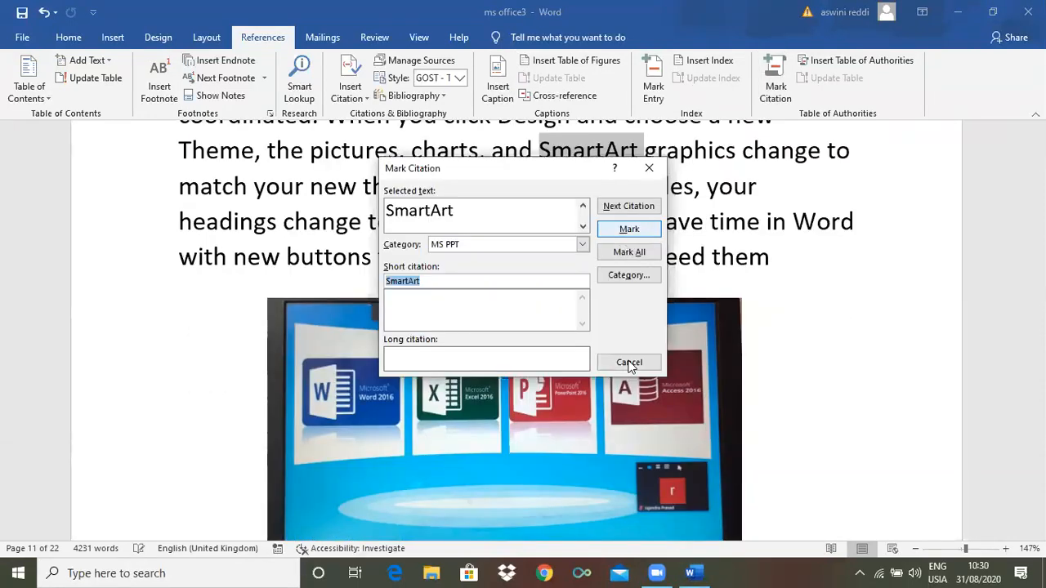
click(69, 38)
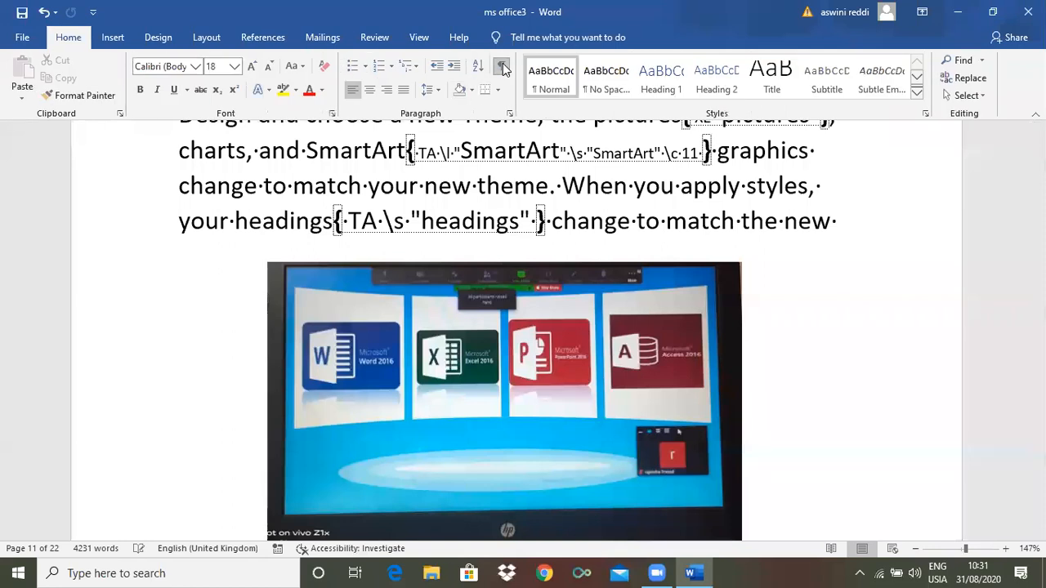
click(502, 67)
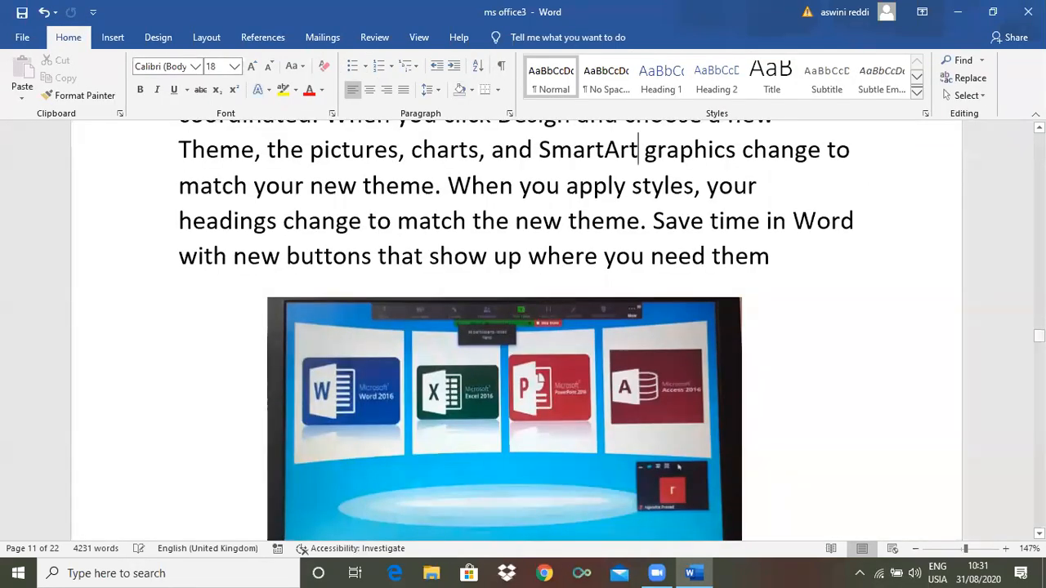
Insert a table of authorities for all categories below the index on page 2, with the Use passim option turned off
scroll(523, 327, down, 1)
scroll(523, 327, up, 10)
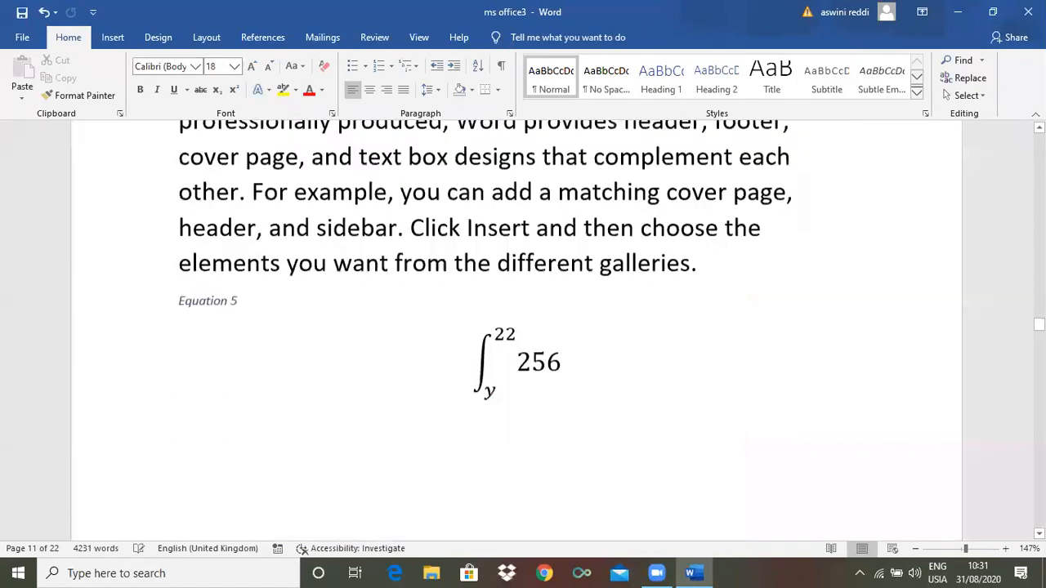
scroll(523, 326, up, 8)
drag(1039, 307, 1040, 164)
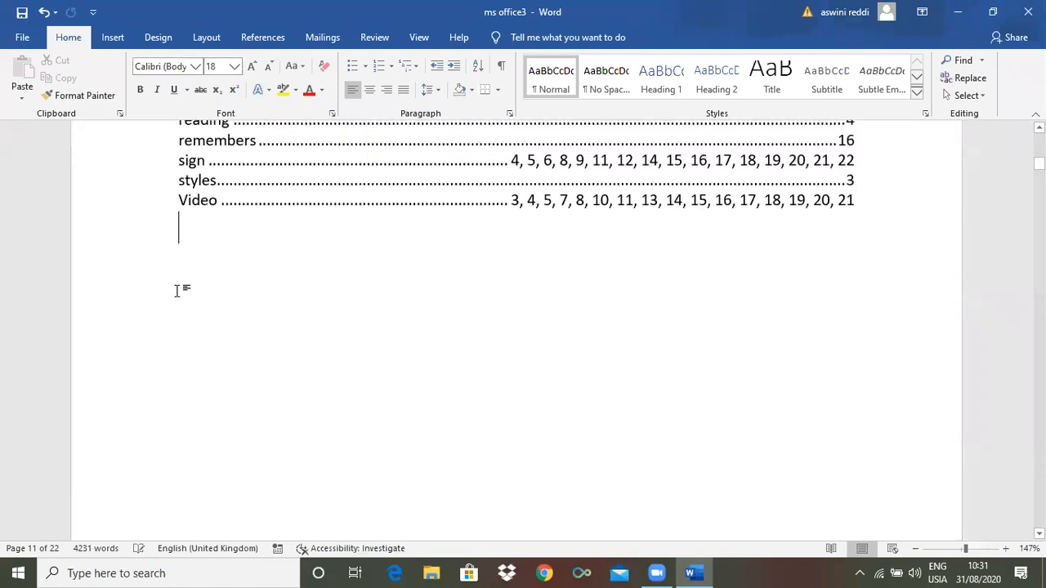
double_click(175, 291)
key(ctrl+z)
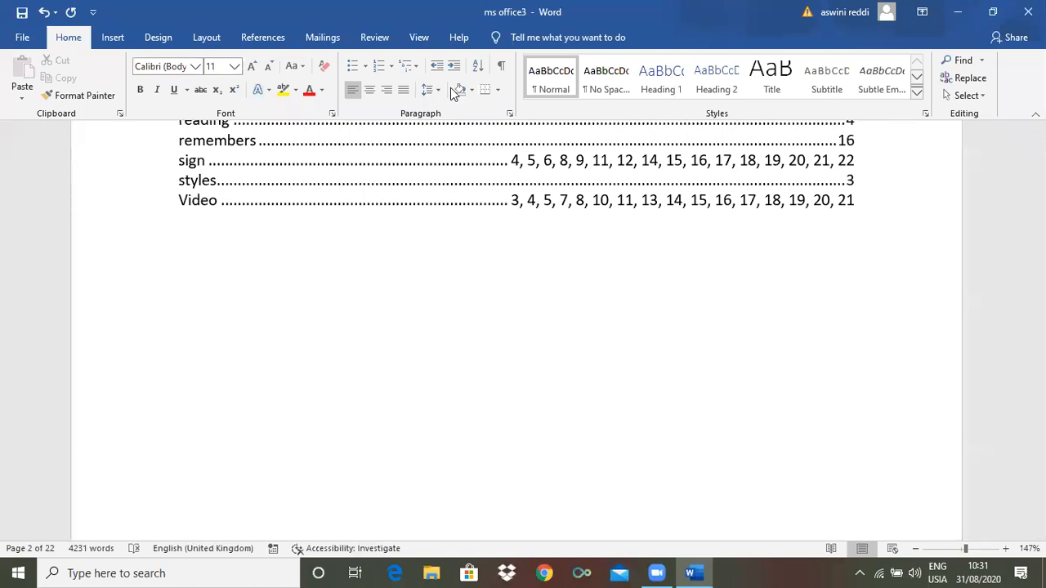
click(263, 37)
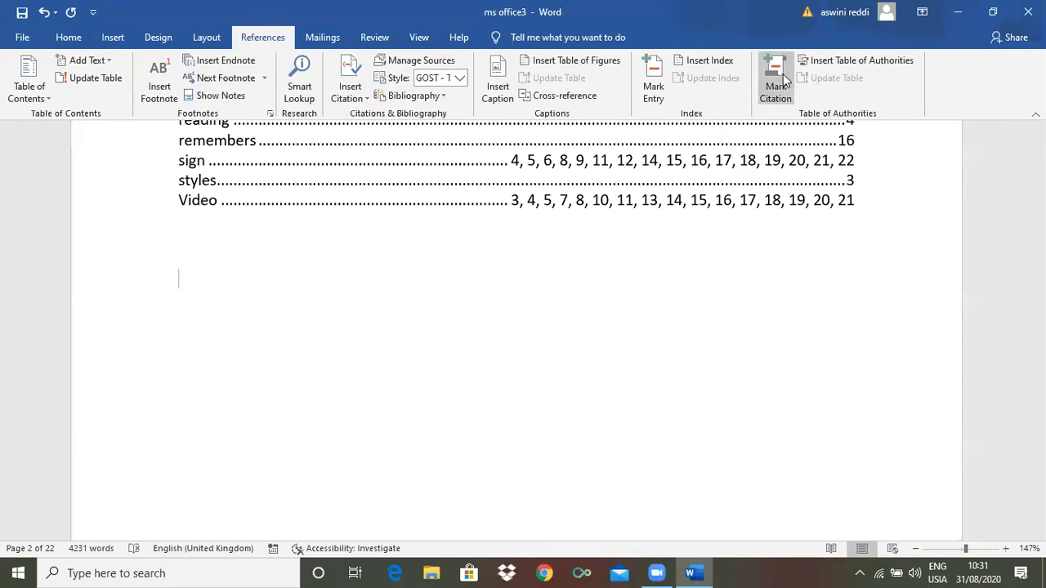
click(850, 61)
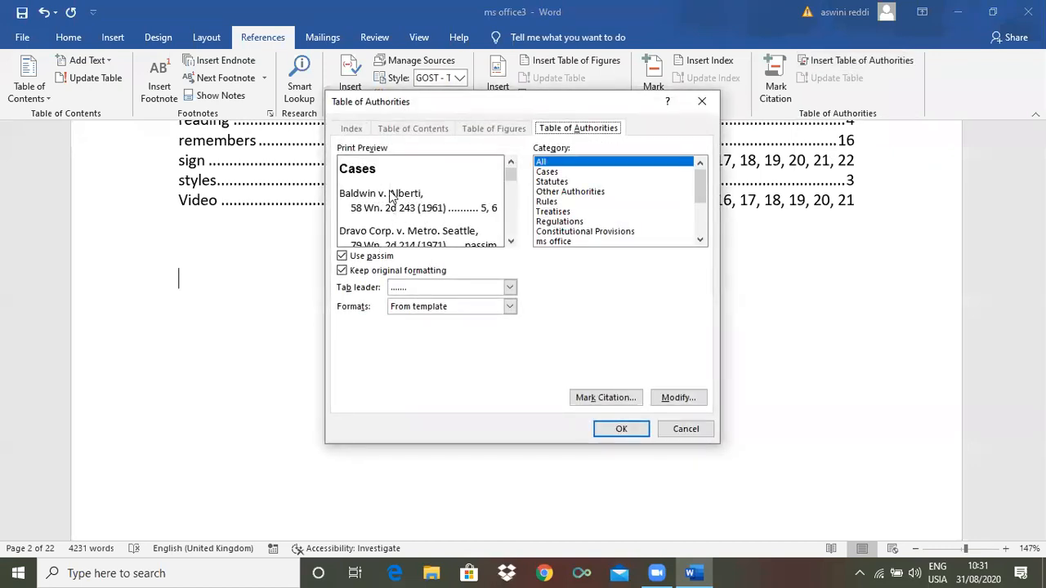
click(341, 257)
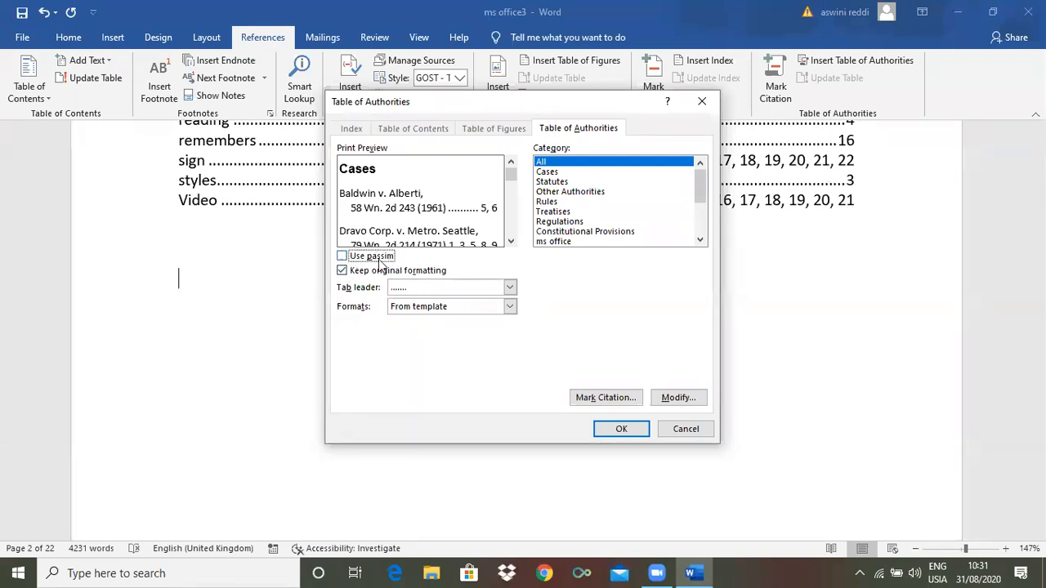
click(341, 256)
click(343, 257)
mouse_move(701, 181)
mouse_down()
mouse_move(700, 211)
mouse_move(704, 173)
mouse_up()
click(621, 430)
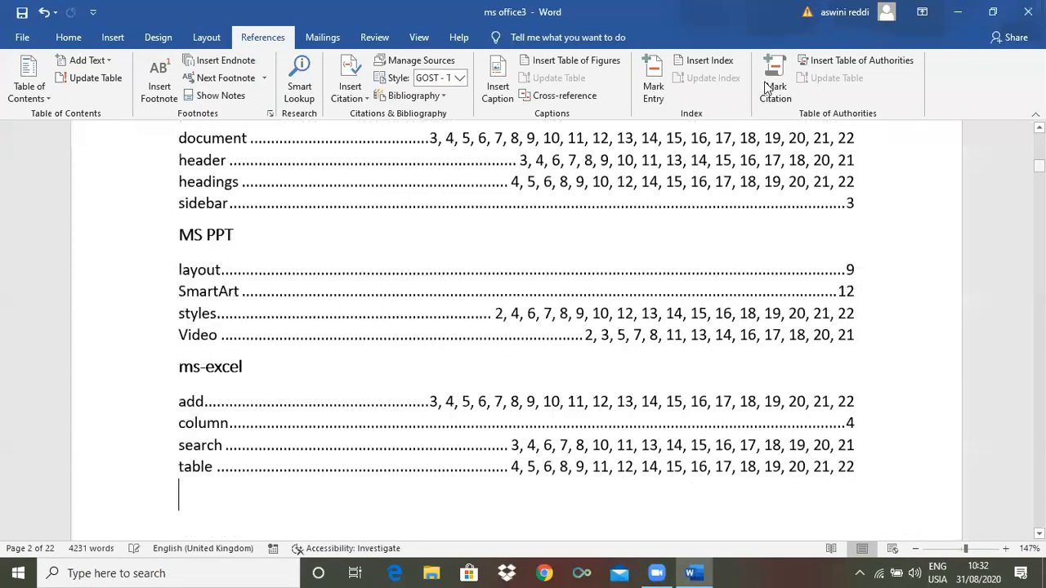
Review the table of authorities, and display multiple pages at once from the start of the document
drag(1039, 165, 1040, 166)
scroll(402, 276, up, 3)
scroll(402, 275, down, 1)
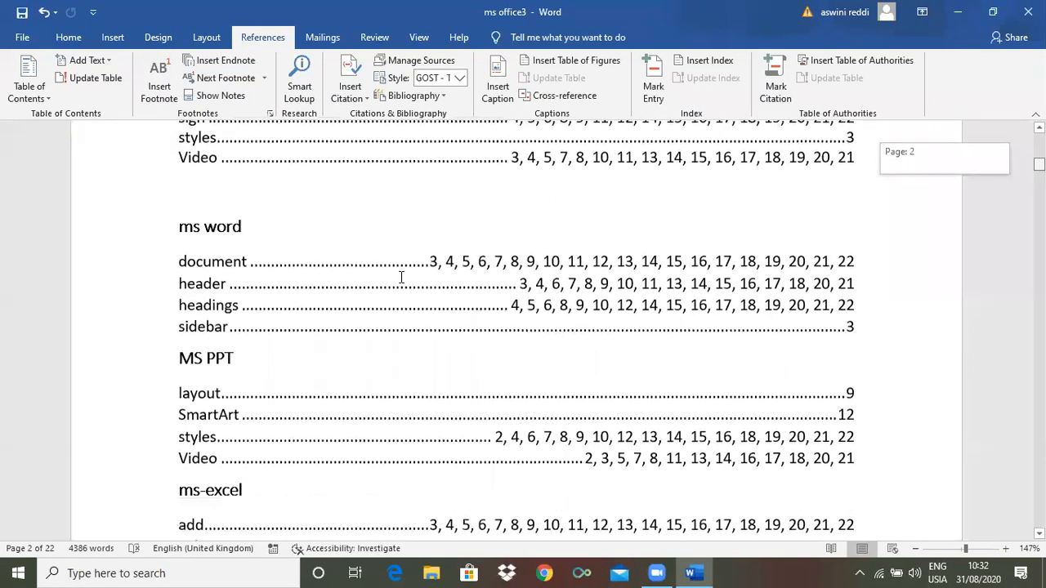
scroll(319, 268, down, 1)
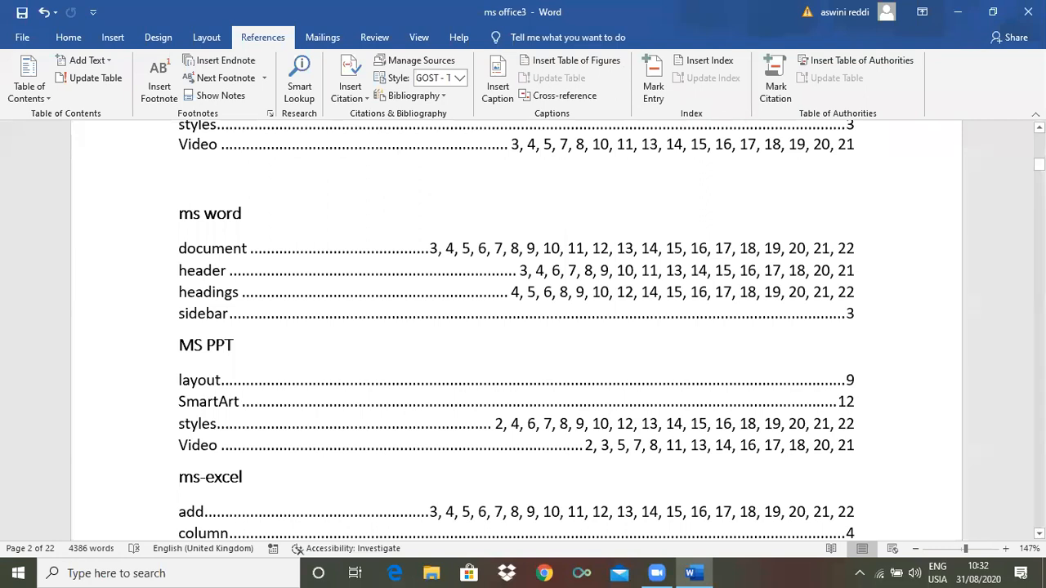
drag(1040, 164, 1039, 139)
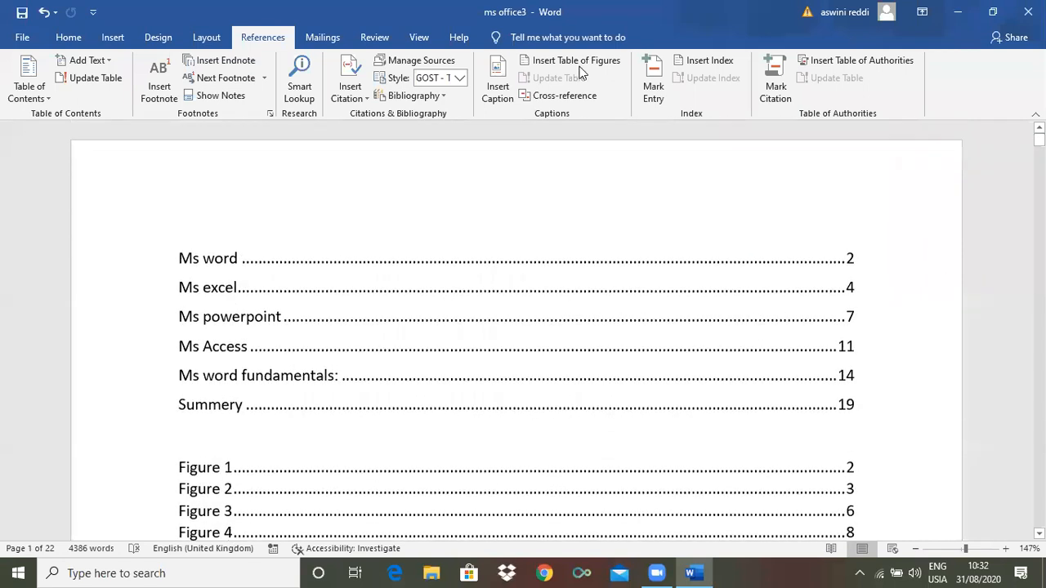
click(418, 38)
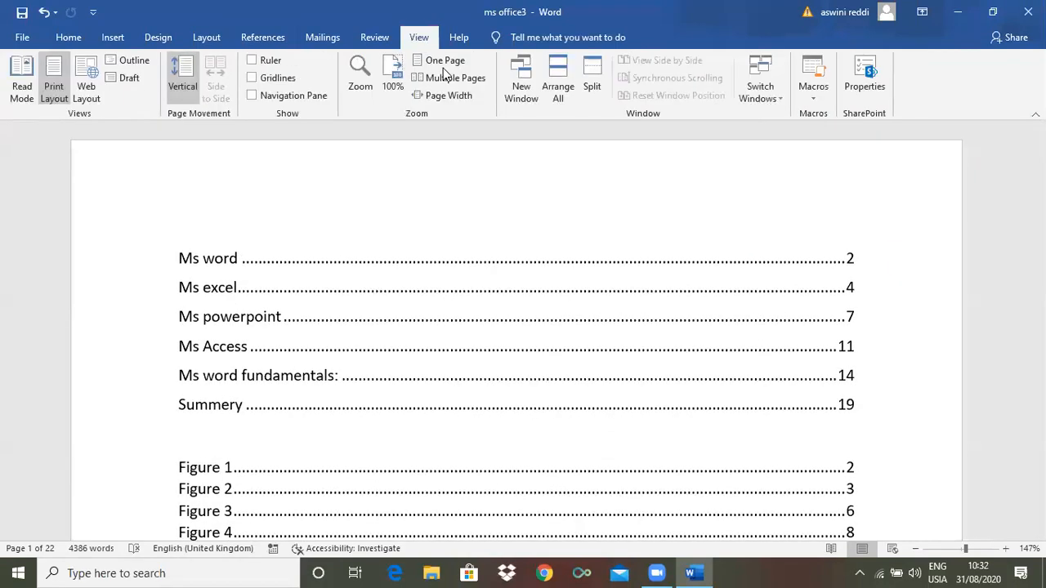
click(449, 81)
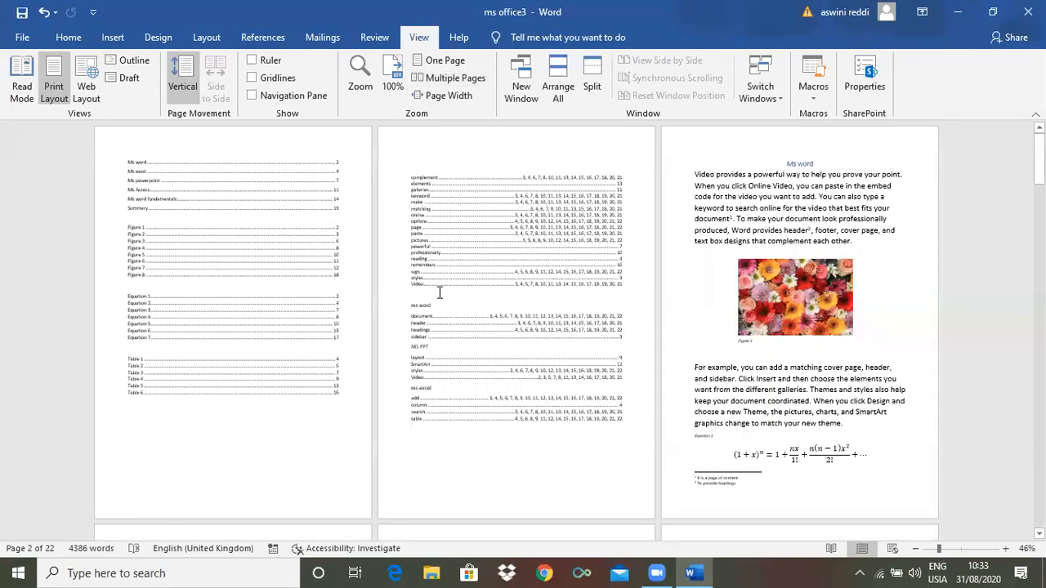
Page forward through the document in Read Mode up to the Ms Access section, and return to Print Layout
click(832, 549)
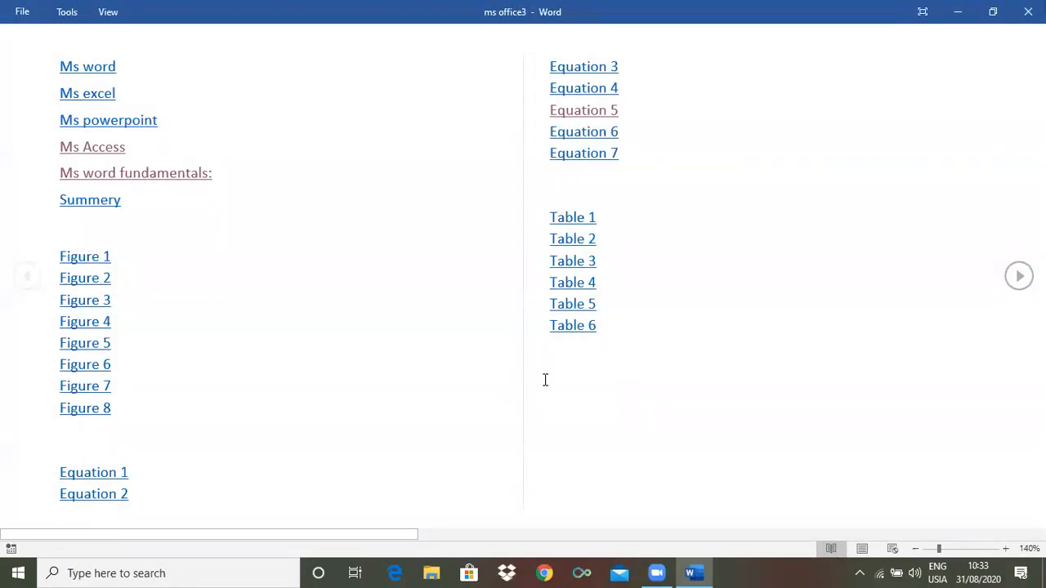
click(1018, 278)
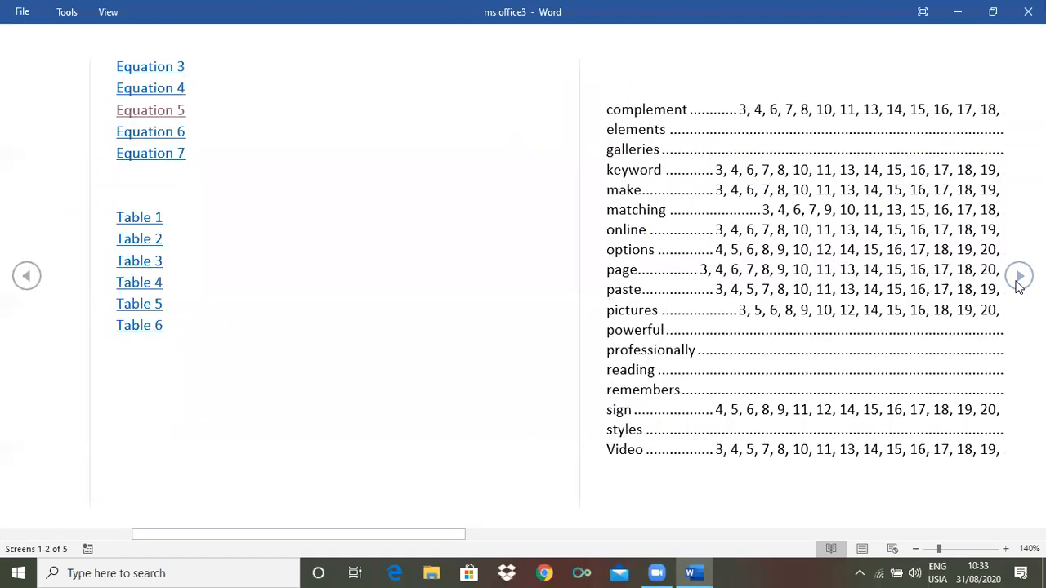
click(1018, 278)
click(1019, 278)
click(1018, 278)
click(1019, 278)
click(1018, 278)
click(1019, 277)
click(1018, 278)
click(1018, 281)
click(1019, 282)
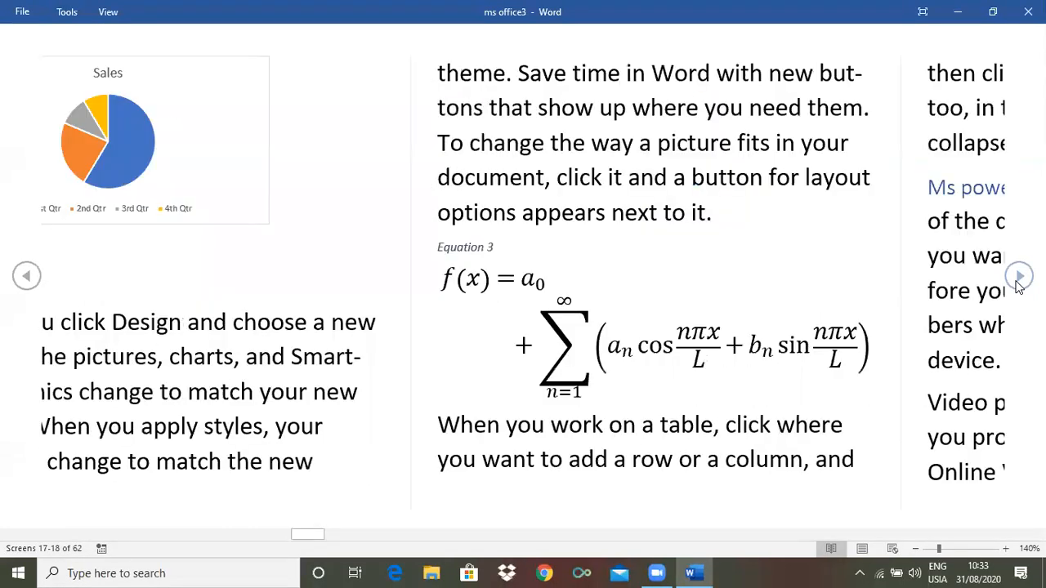
click(1019, 282)
click(1018, 278)
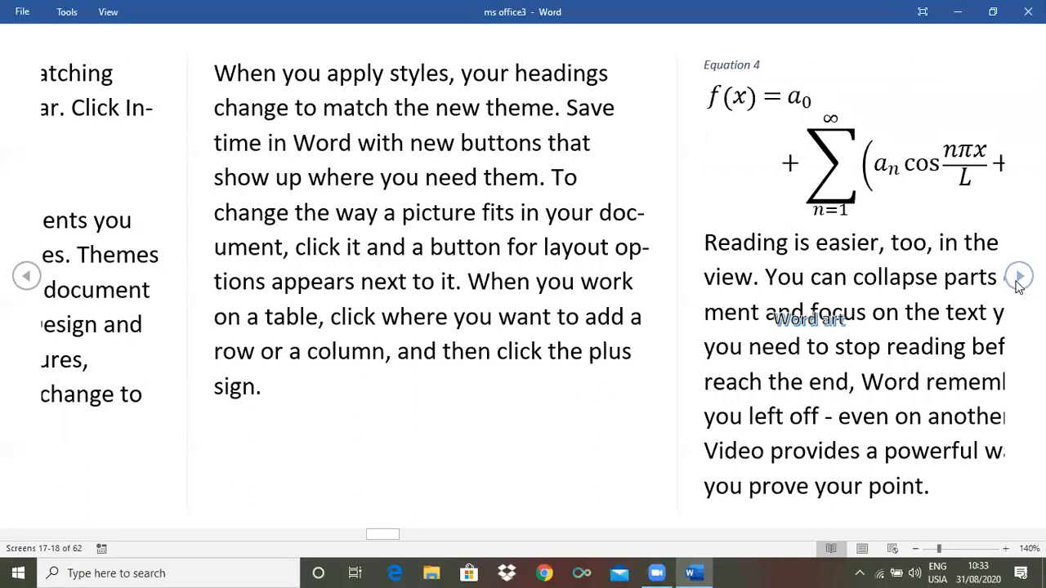
click(1019, 282)
click(1018, 282)
click(1018, 282)
click(1018, 282)
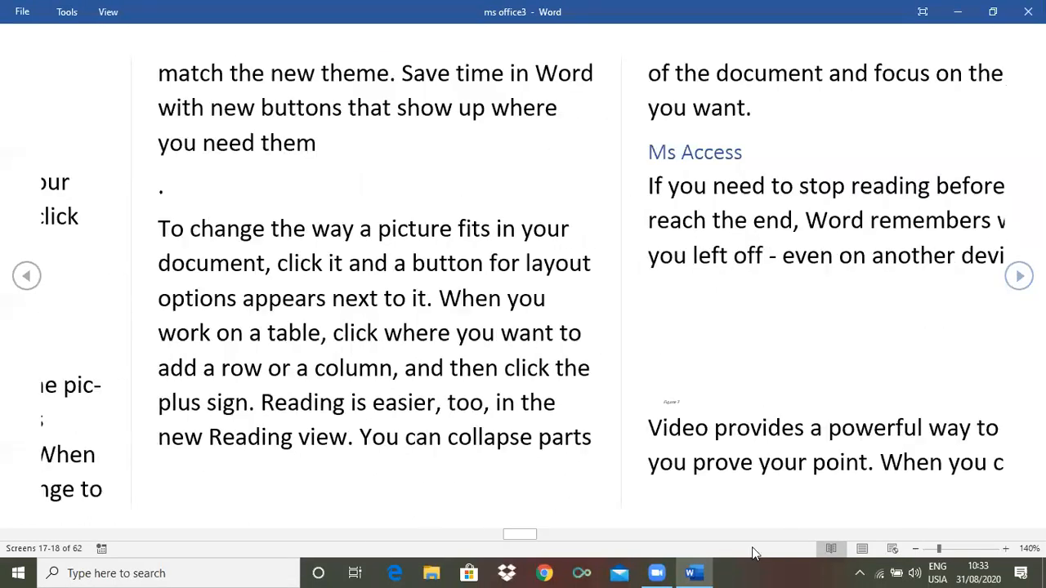
click(863, 548)
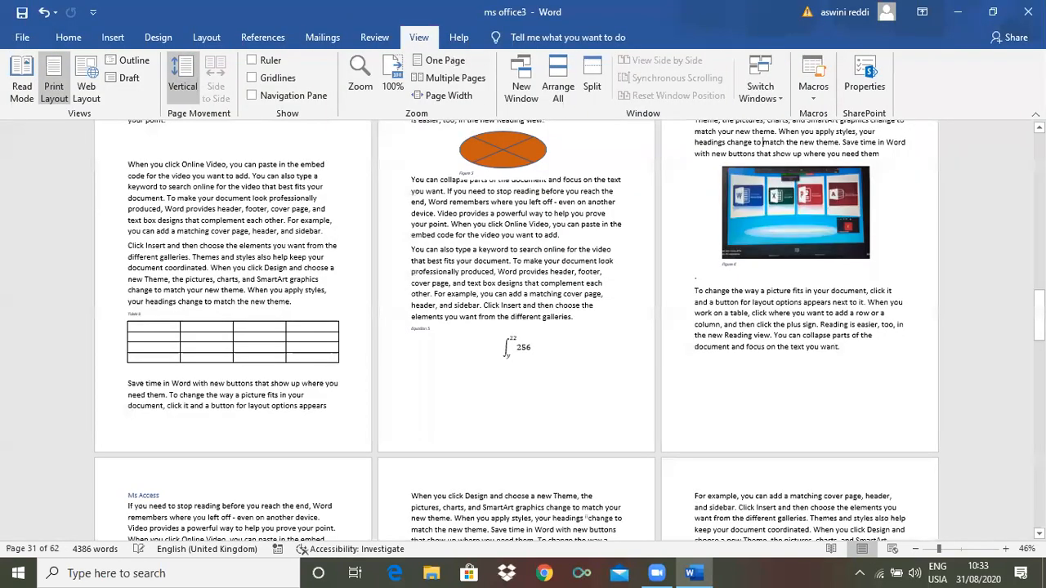
Go back to the start of the document and set the view to show one page at a time
scroll(586, 518, up, 5)
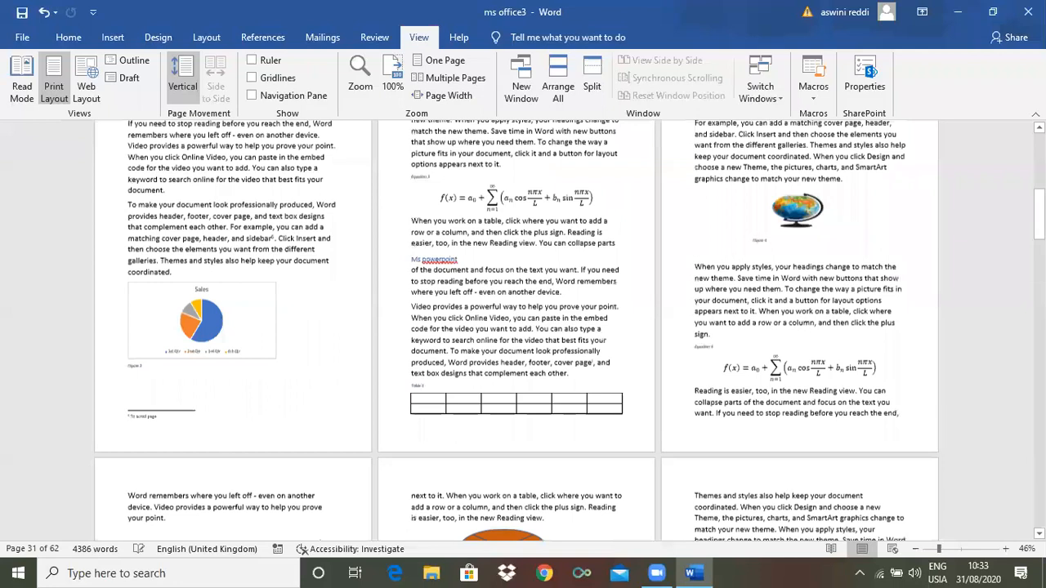
scroll(523, 331, up, 5)
scroll(523, 330, up, 5)
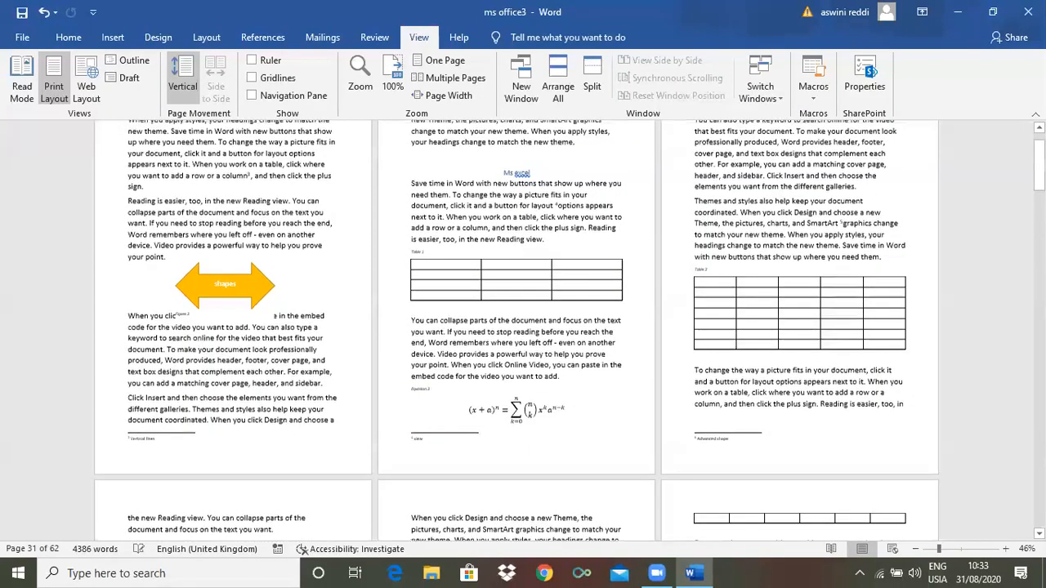
click(446, 63)
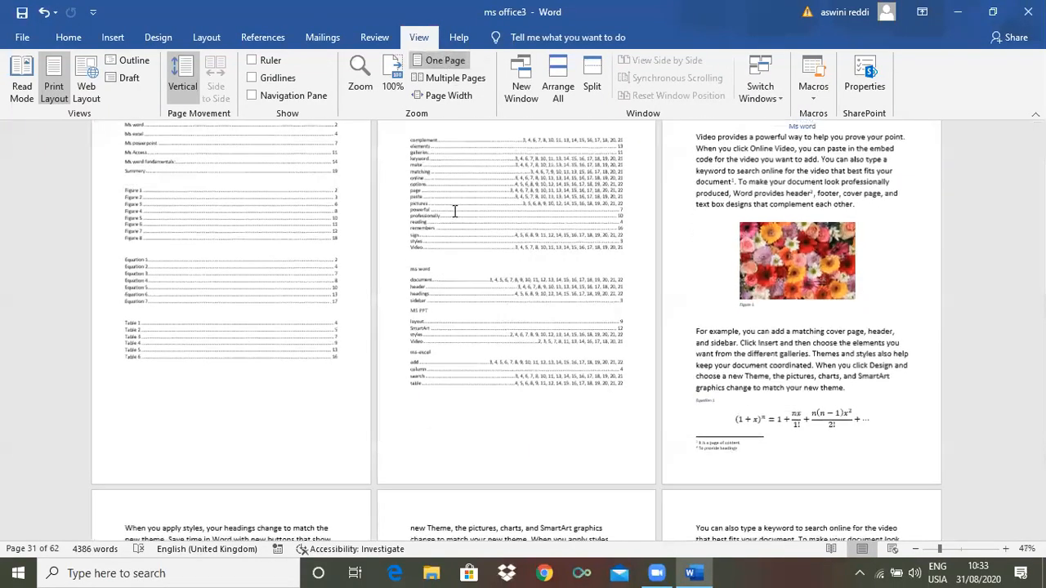
click(444, 60)
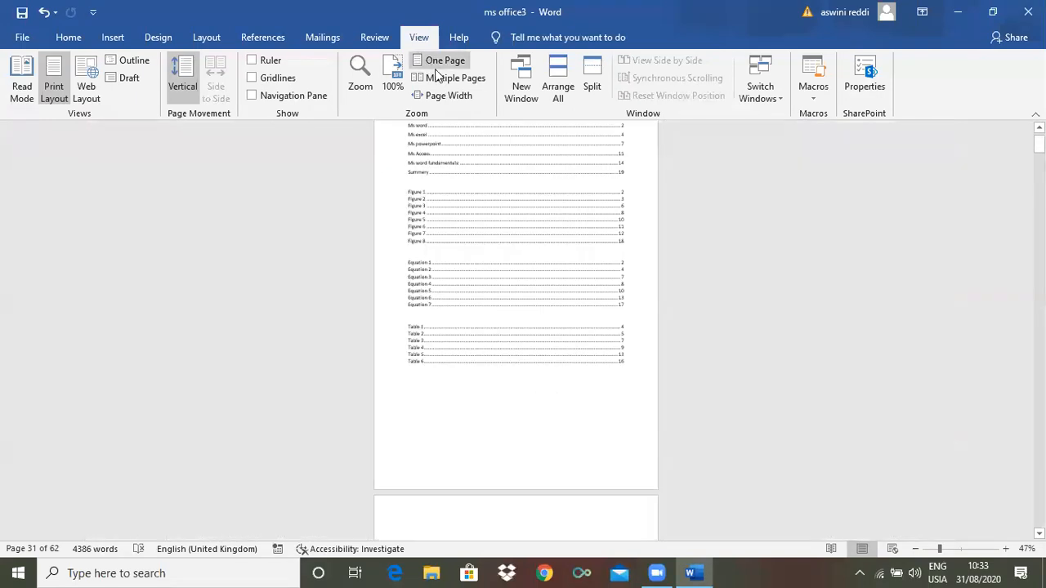
Switch the view to multiple pages and review the contents lists, index and table of authorities on the first two pages
click(449, 78)
click(343, 216)
scroll(259, 310, up, 2)
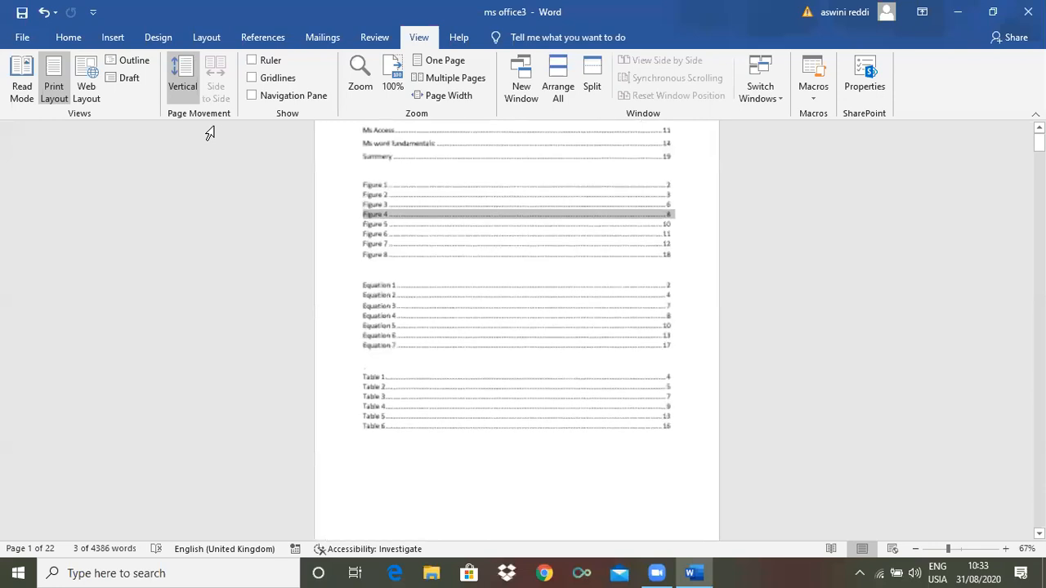
click(253, 36)
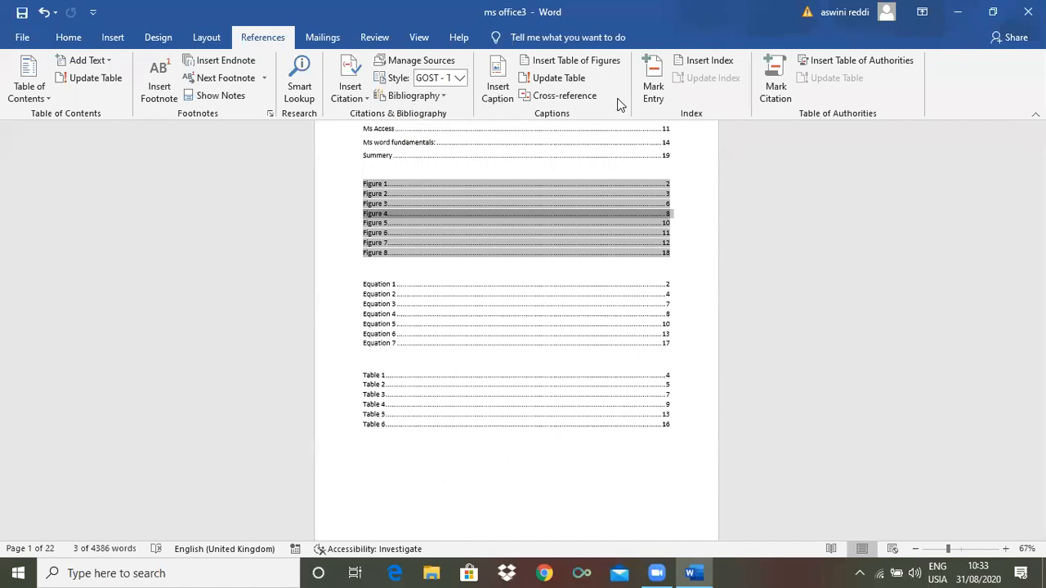
scroll(517, 327, up, 2)
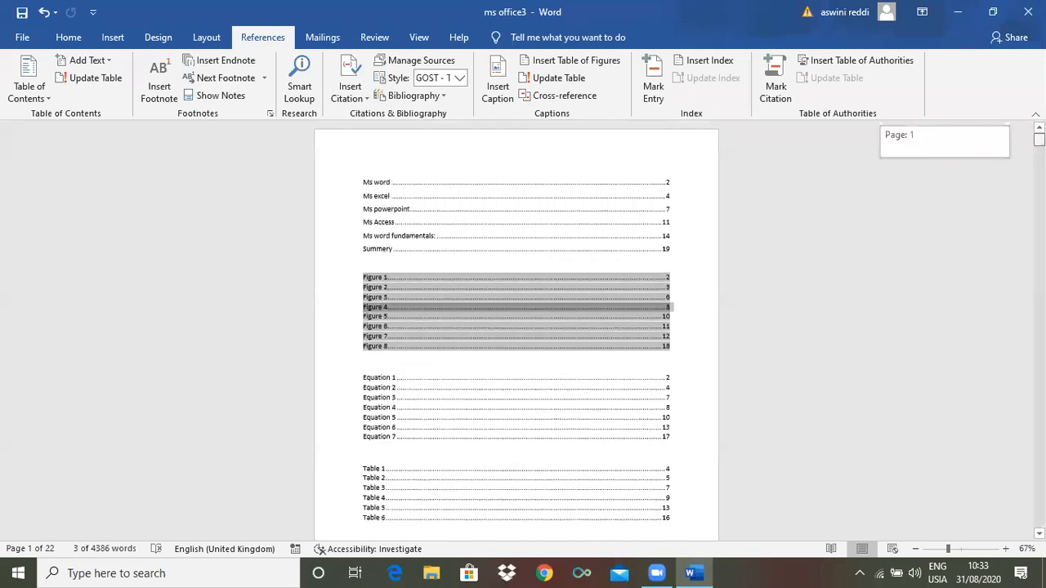
scroll(517, 327, down, 10)
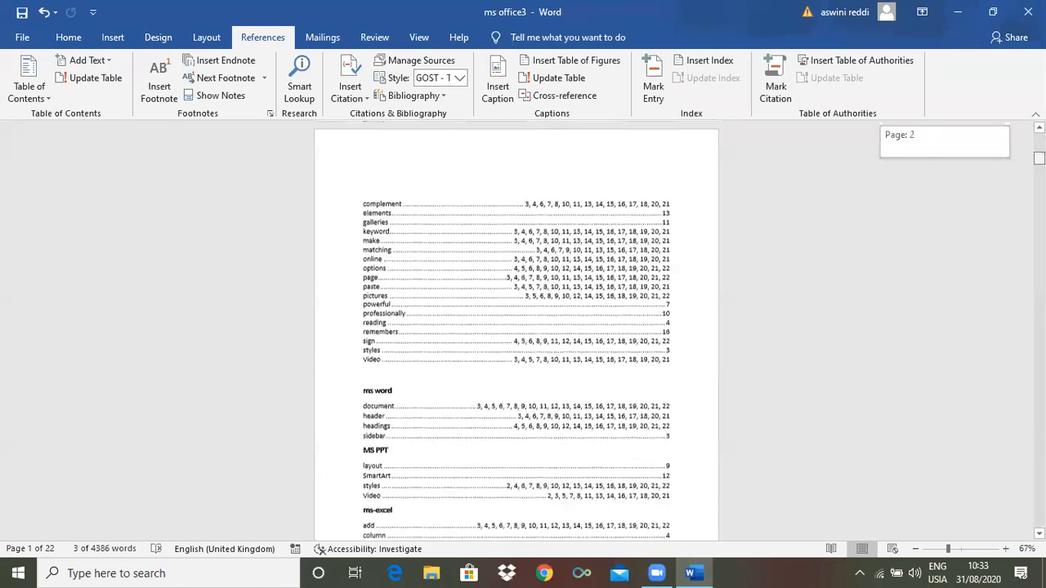
scroll(517, 327, up, 3)
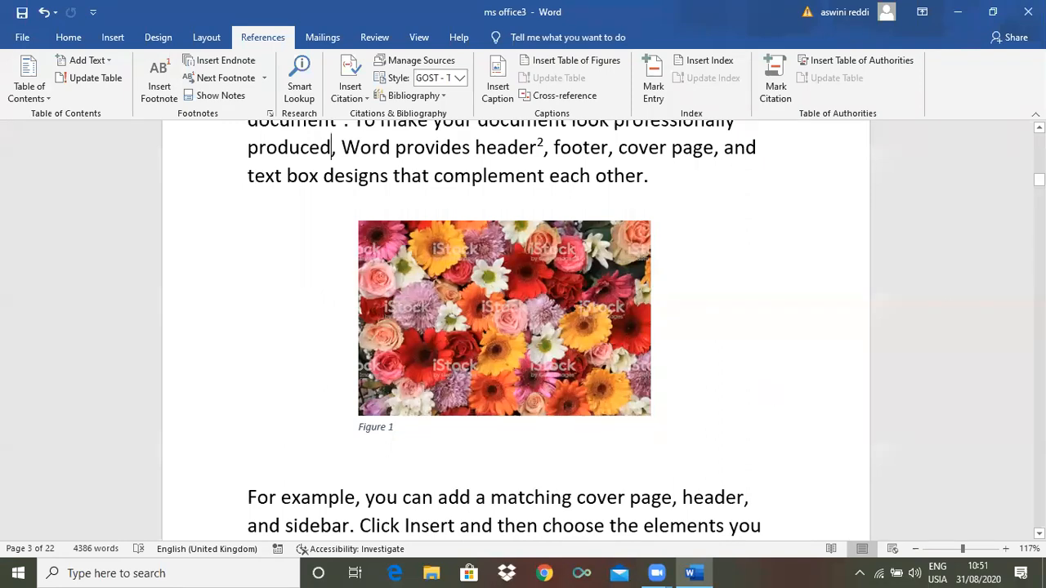
Add the words "See on" after "different galleries." at the end of the first paragraph on page 6
mouse_move(1040, 180)
mouse_down()
mouse_move(1040, 189)
mouse_move(1040, 178)
mouse_up()
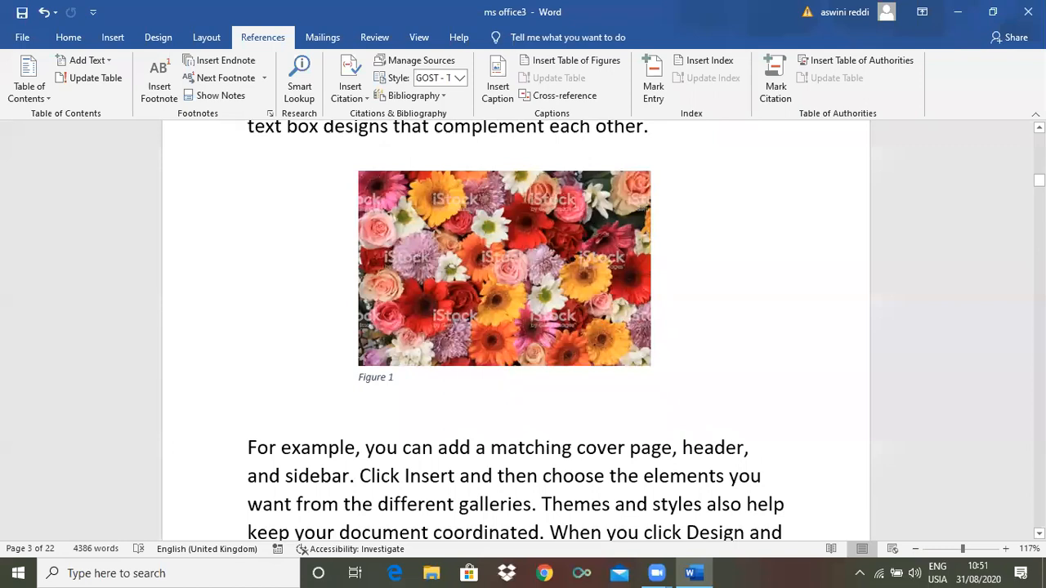
drag(1040, 179, 1040, 230)
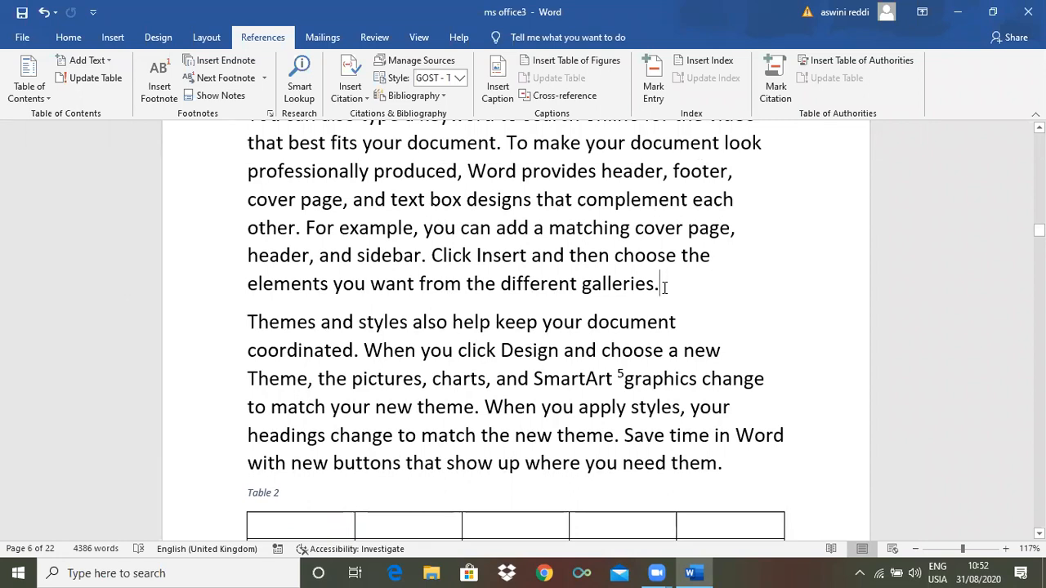
click(664, 287)
text(seeon)
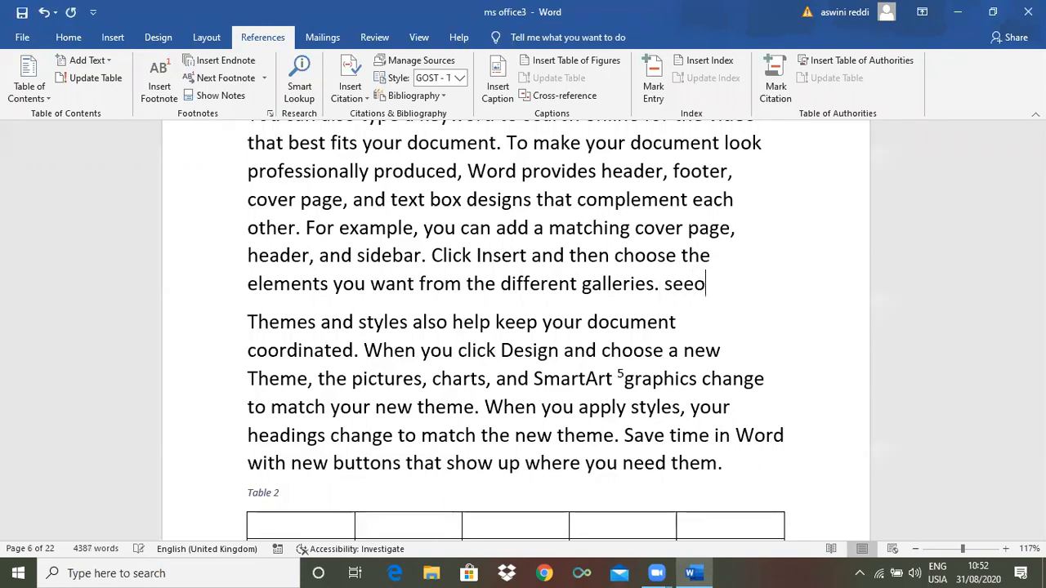
key(BackSpace)
key(BackSpace)
key(BackSpace)
text(on)
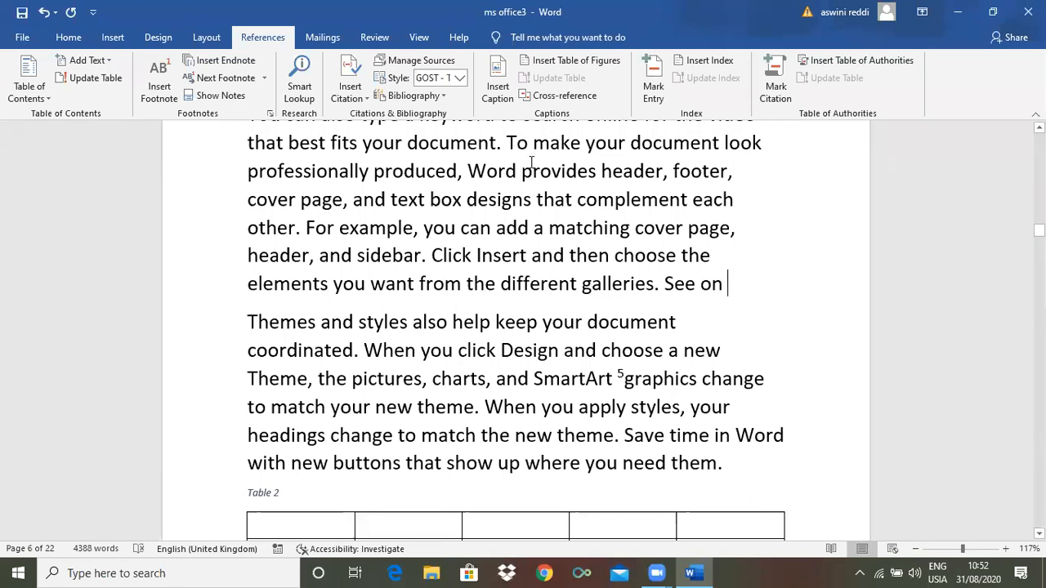
Insert a hyperlinked cross-reference to the entire caption of Figure 1 after "See on"
scroll(567, 99, down, 1)
click(565, 97)
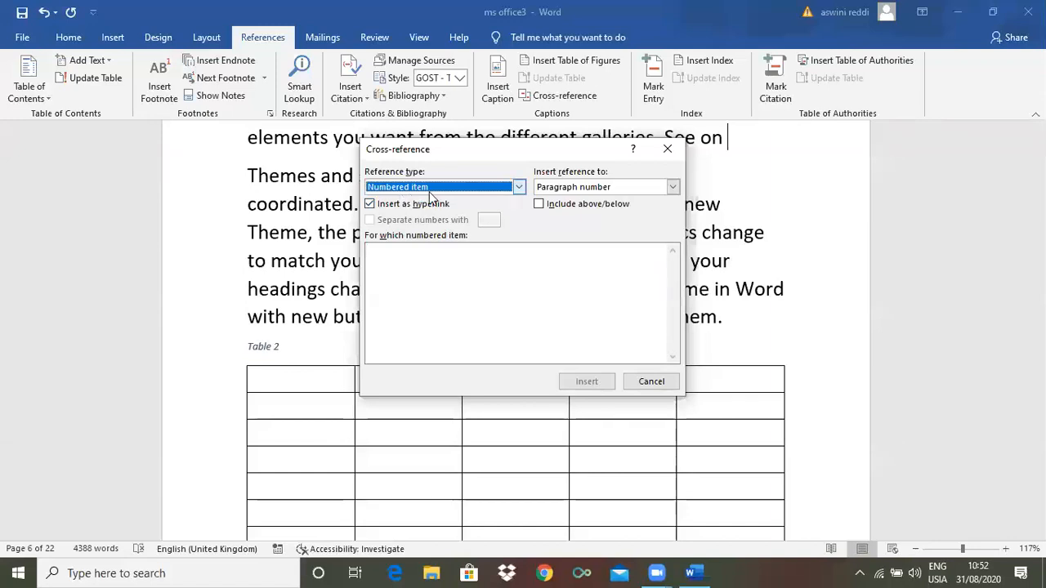
click(519, 188)
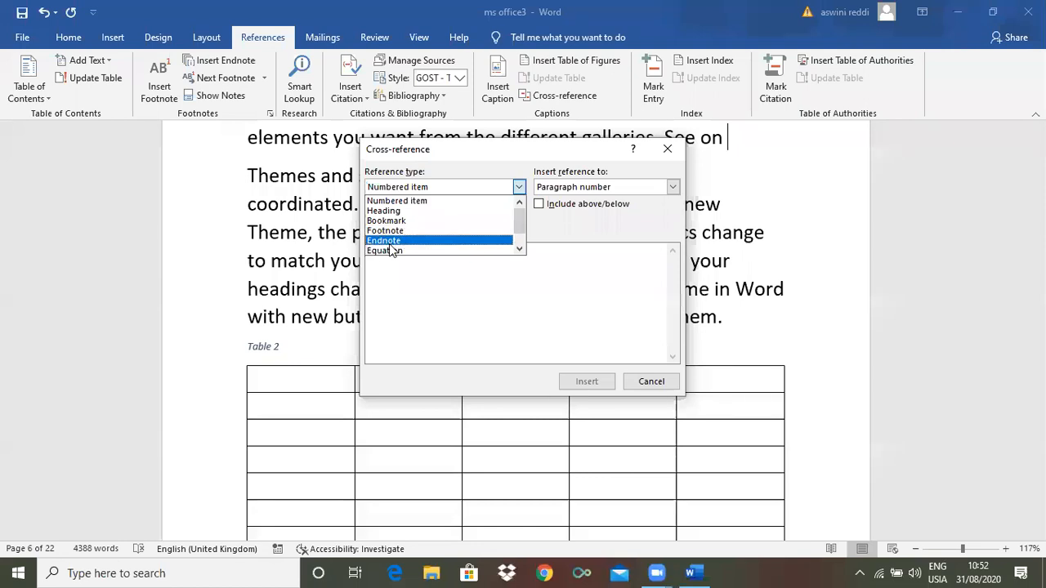
drag(520, 223, 520, 231)
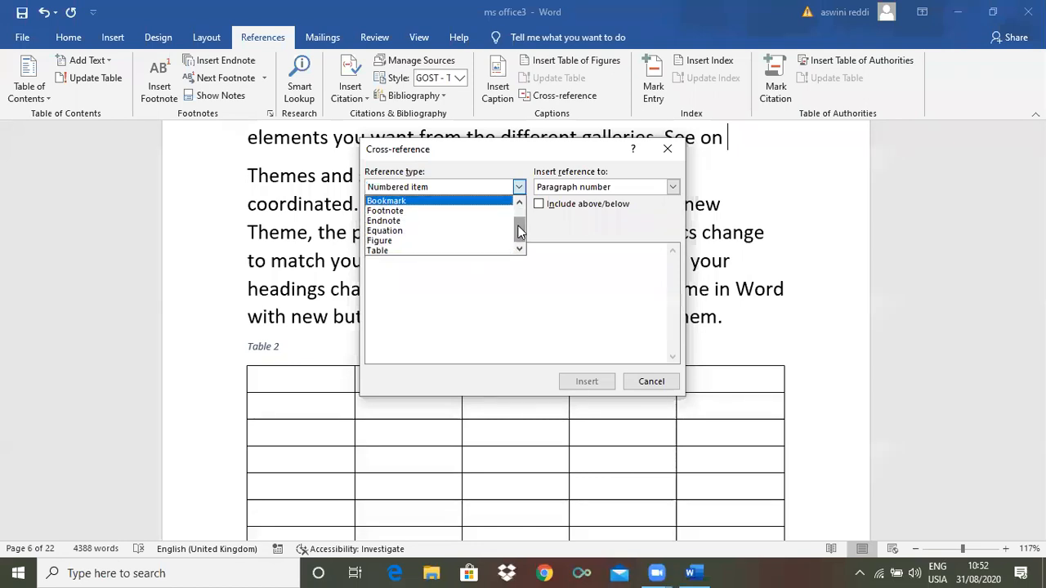
click(389, 242)
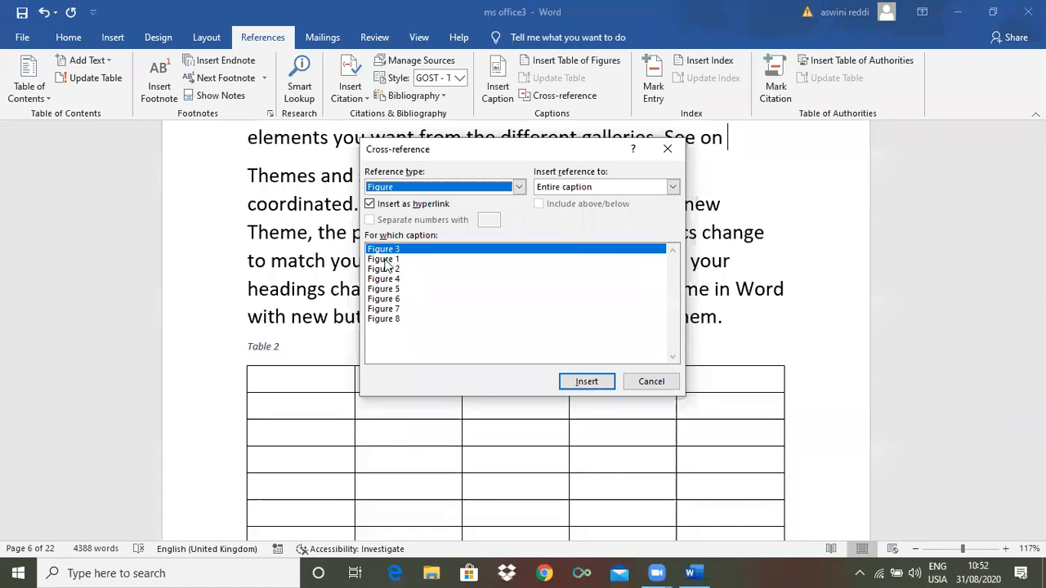
click(384, 259)
click(581, 384)
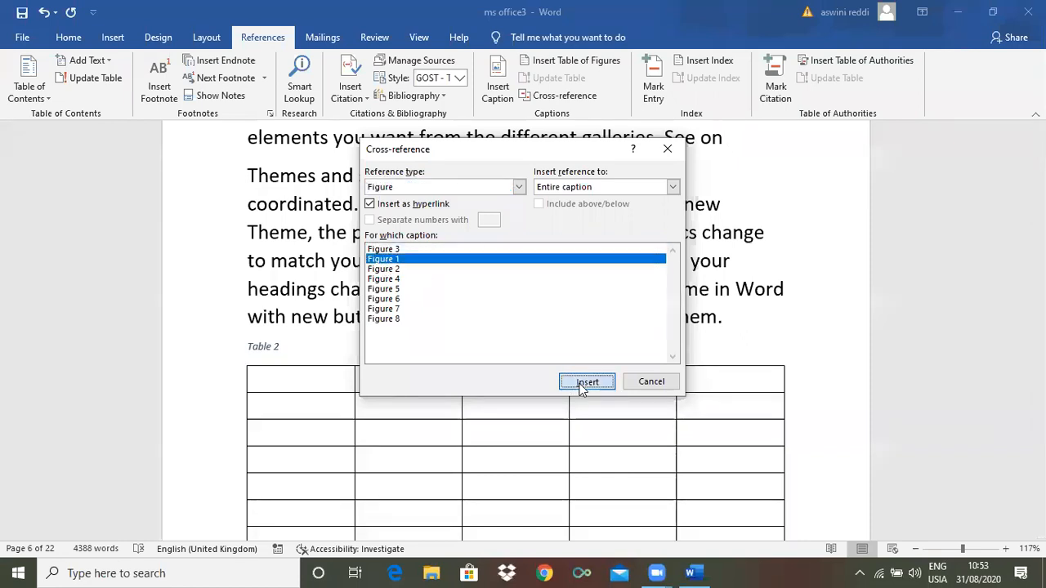
click(667, 151)
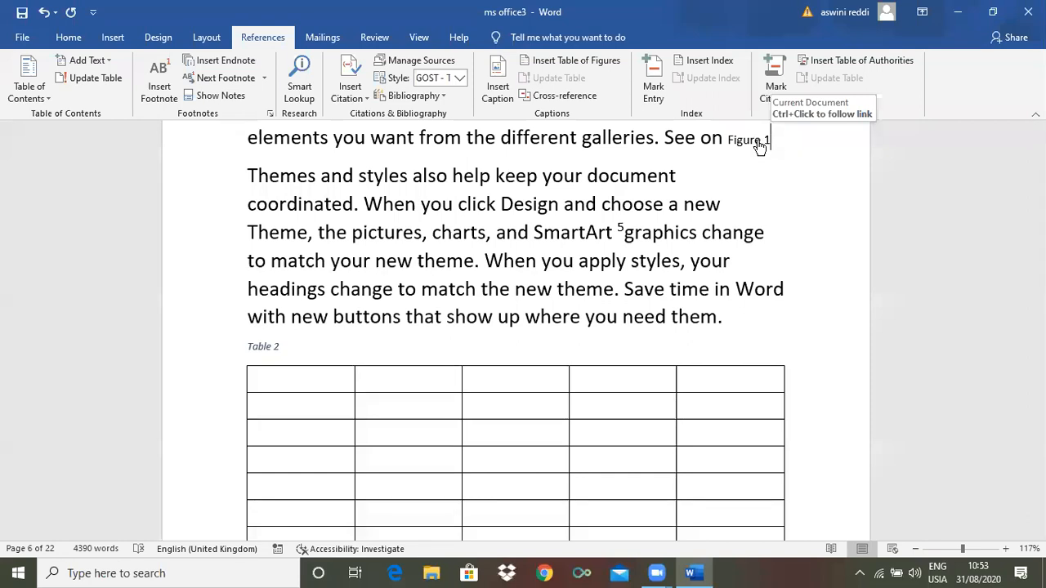
Follow the Figure 1 cross-reference to its target and look at the figure on page 3
double_click(759, 139)
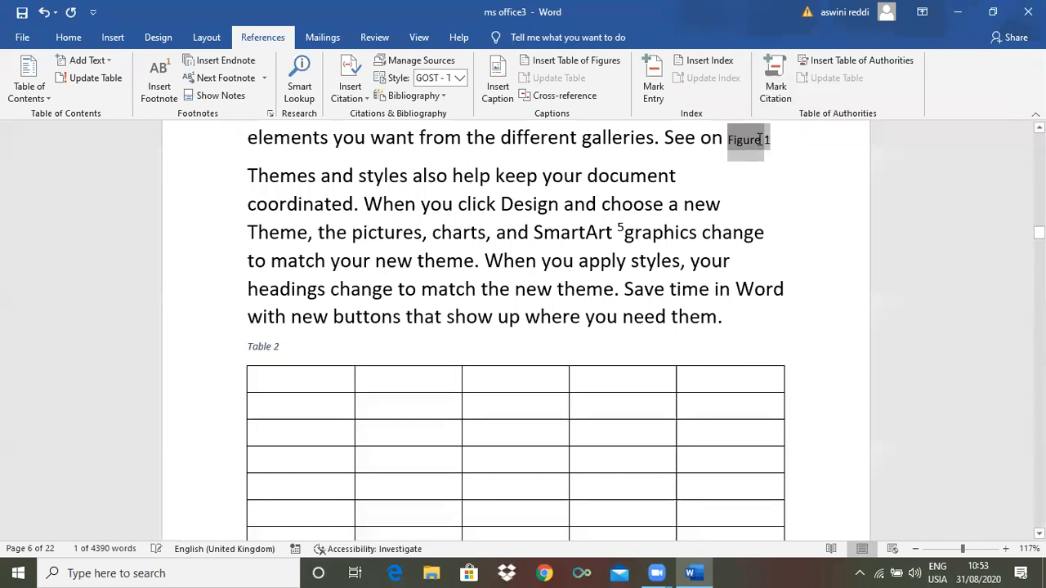
click(763, 141)
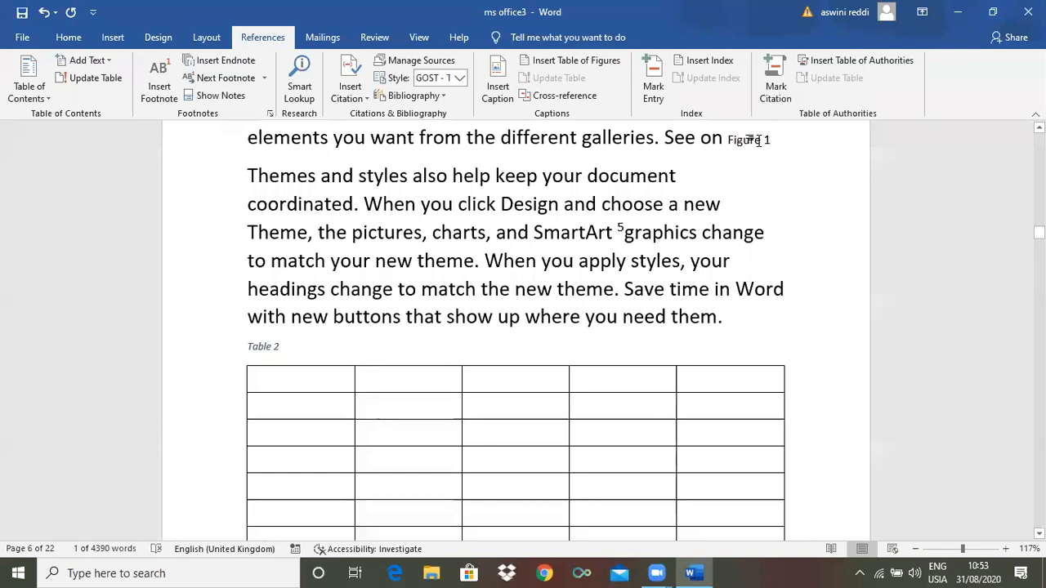
ctrl+click(758, 141)
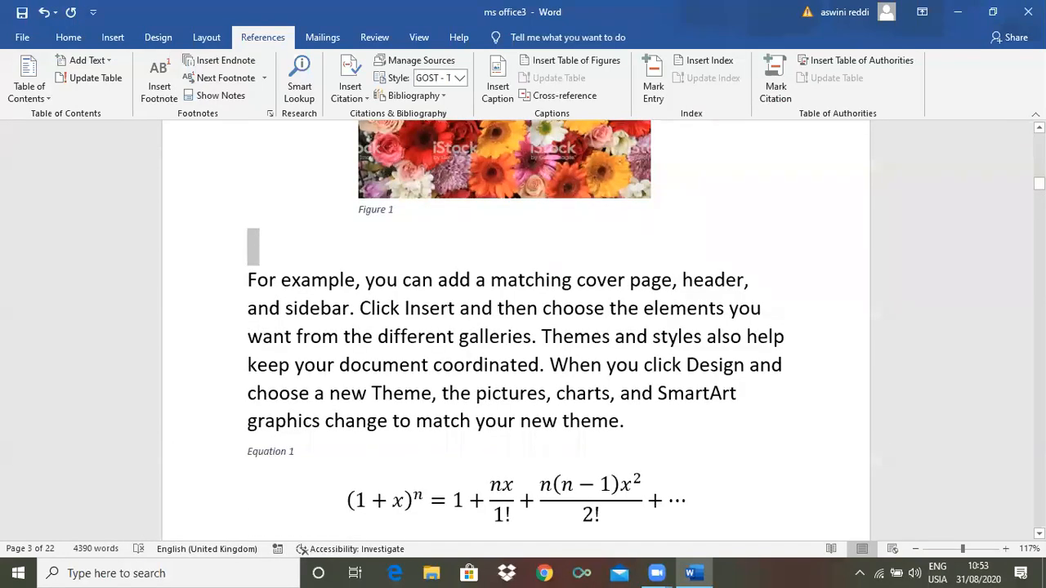
scroll(515, 327, up, 3)
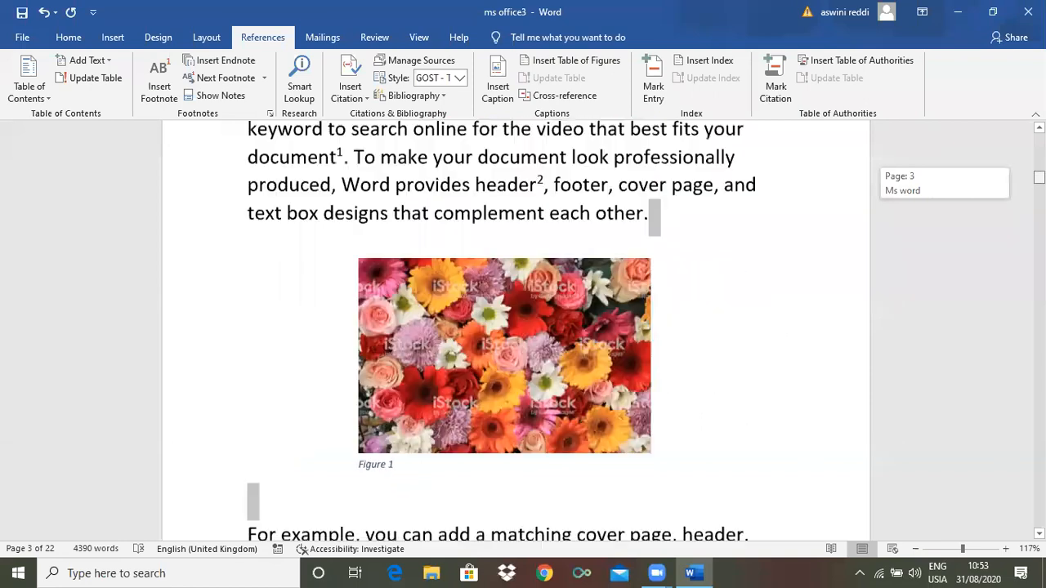
Add the words "see on", preceded by a space, after "match your new theme." at the start of page 19
scroll(515, 327, down, 10)
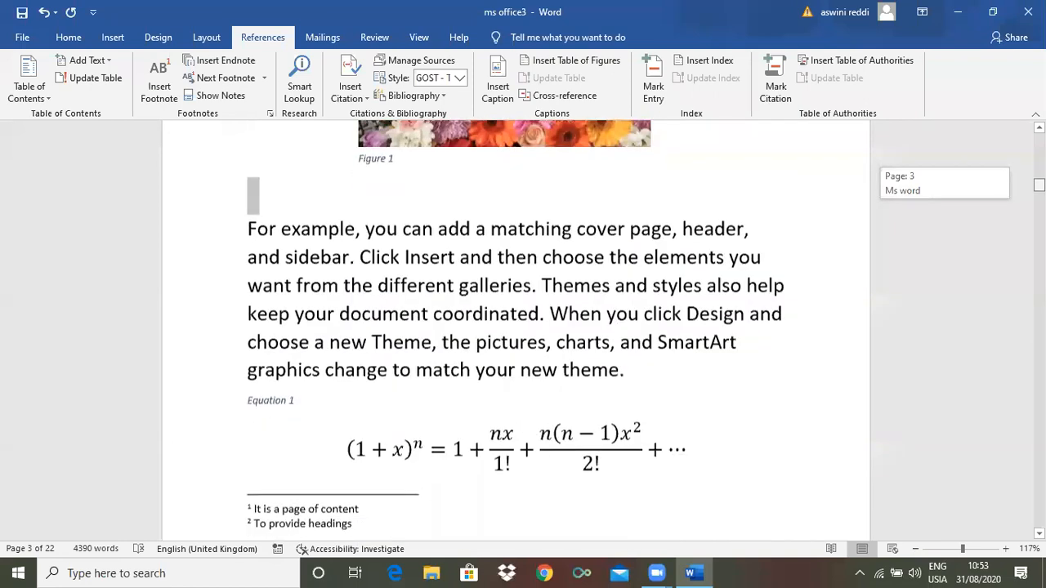
scroll(515, 327, down, 10)
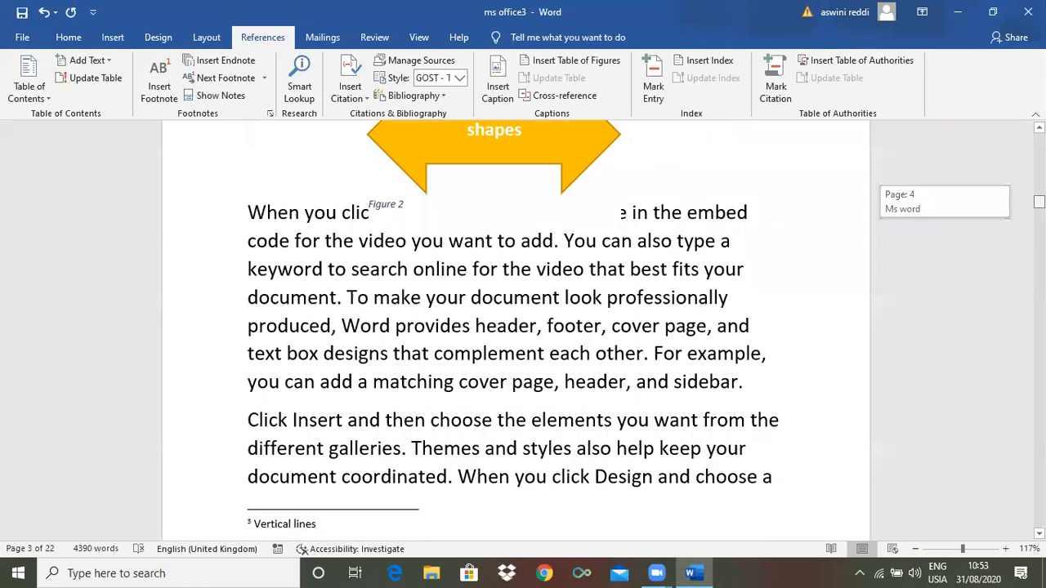
scroll(515, 327, down, 10)
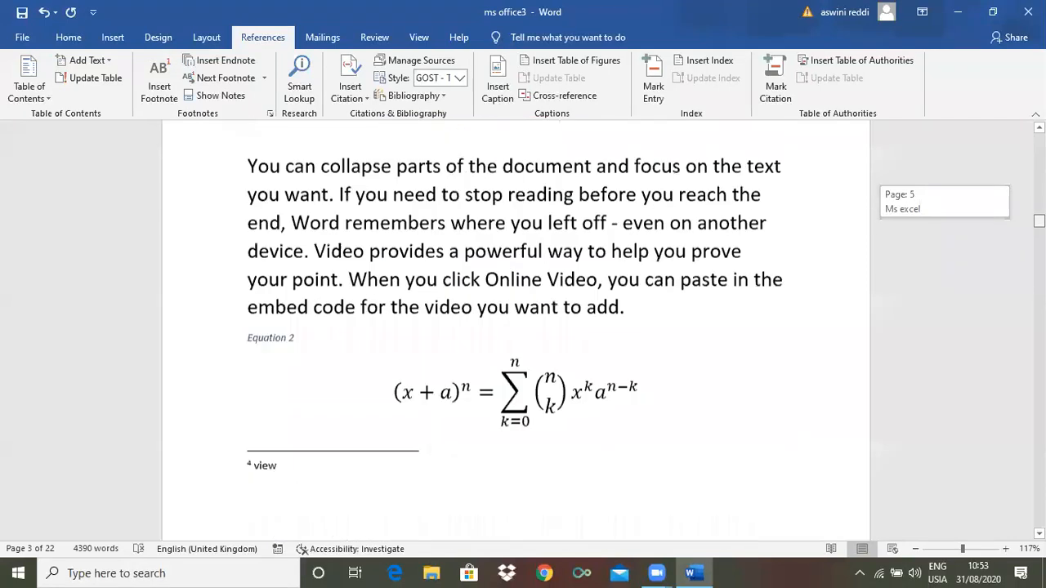
scroll(739, 186, down, 1)
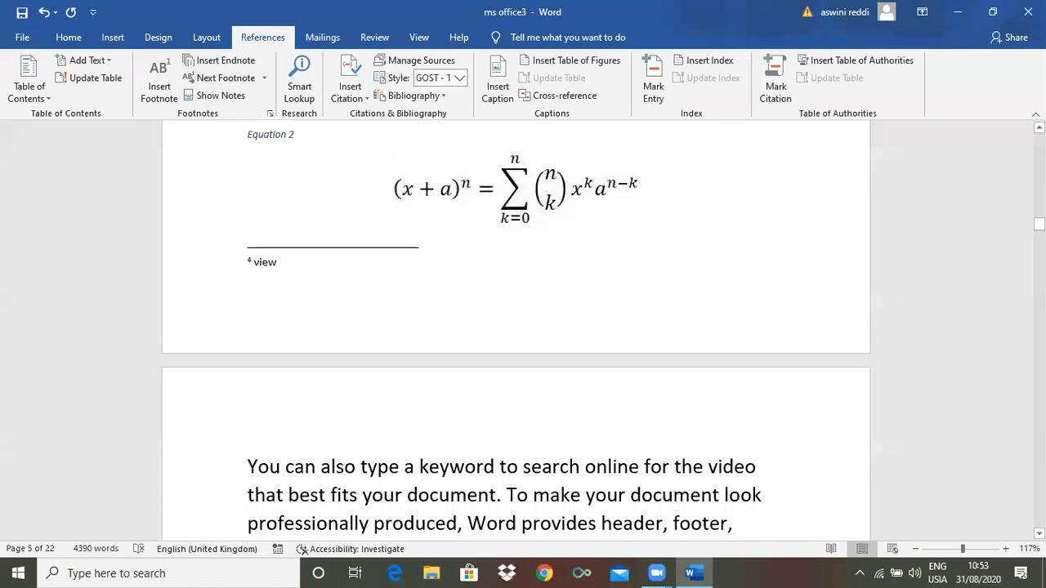
drag(1039, 223, 1039, 459)
click(1039, 454)
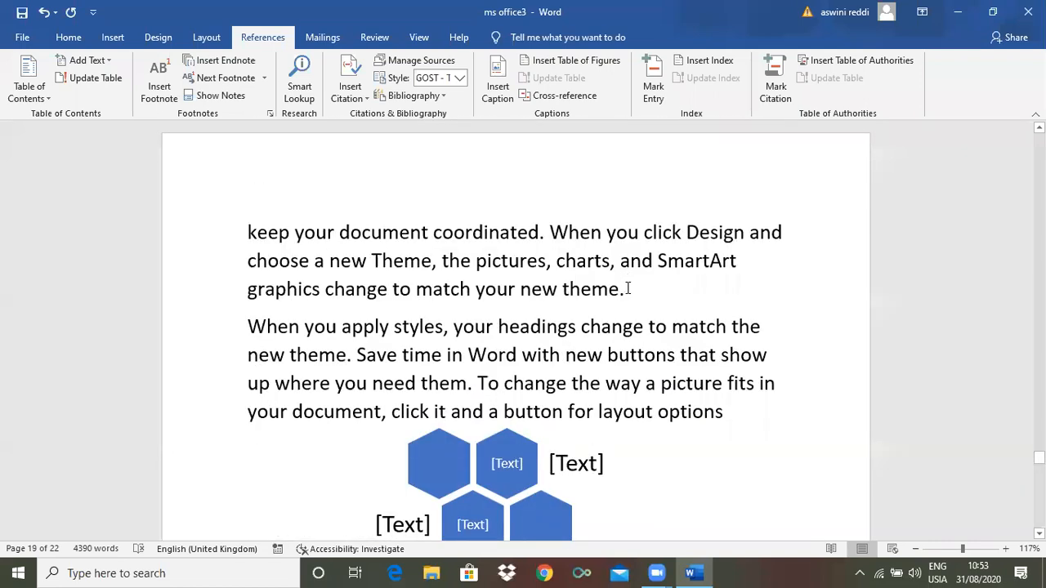
text(ee on)
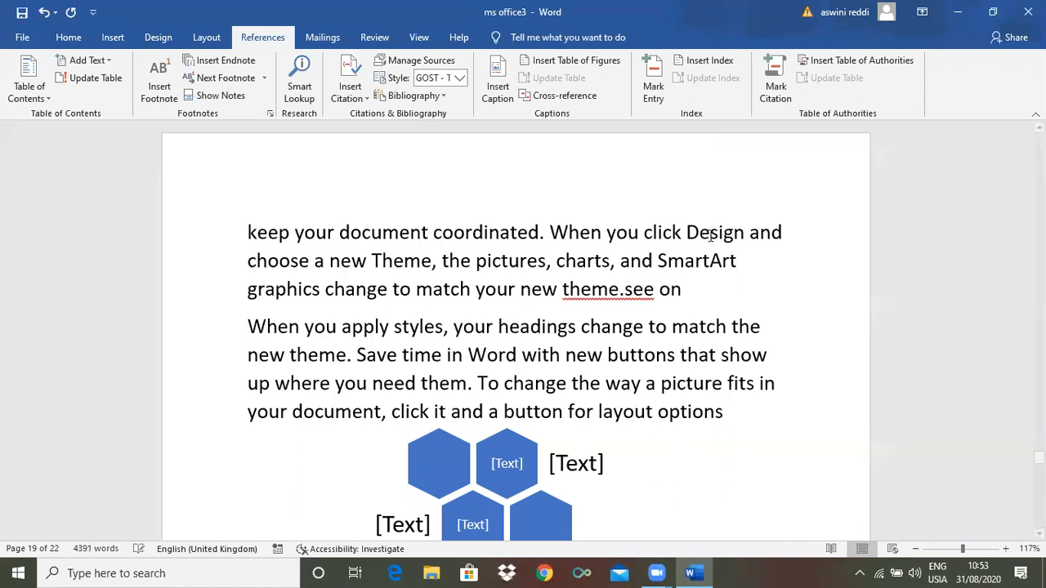
click(629, 290)
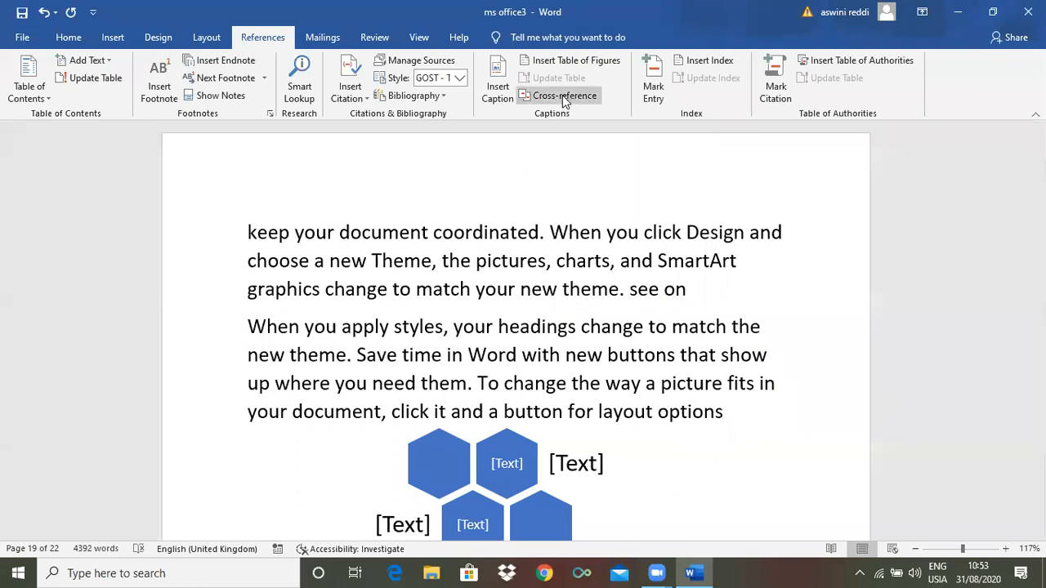
Insert a hyperlinked cross-reference to the entire caption of Equation 2 after "see on" on page 19, and follow it
click(689, 292)
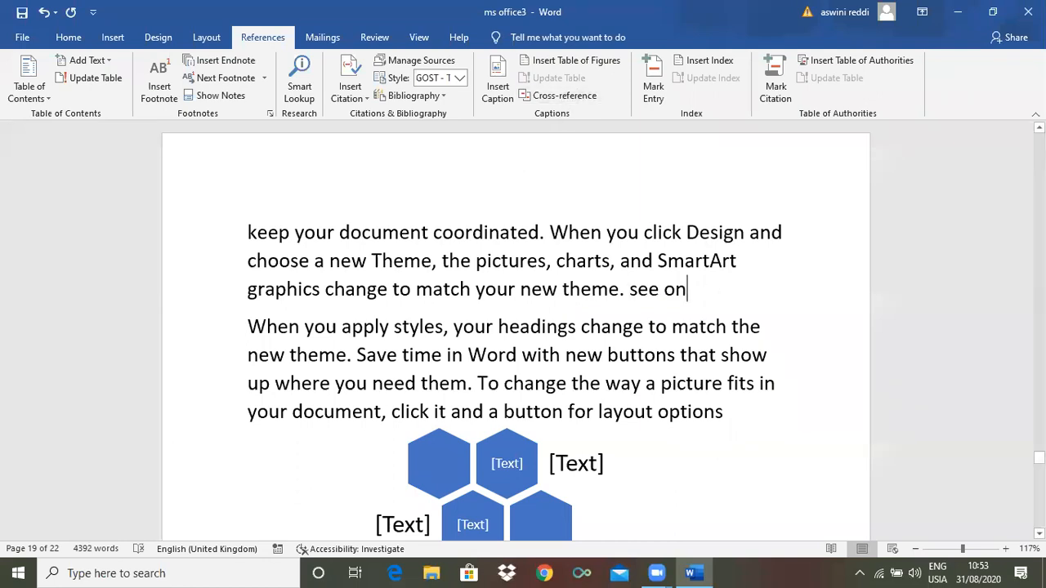
click(571, 98)
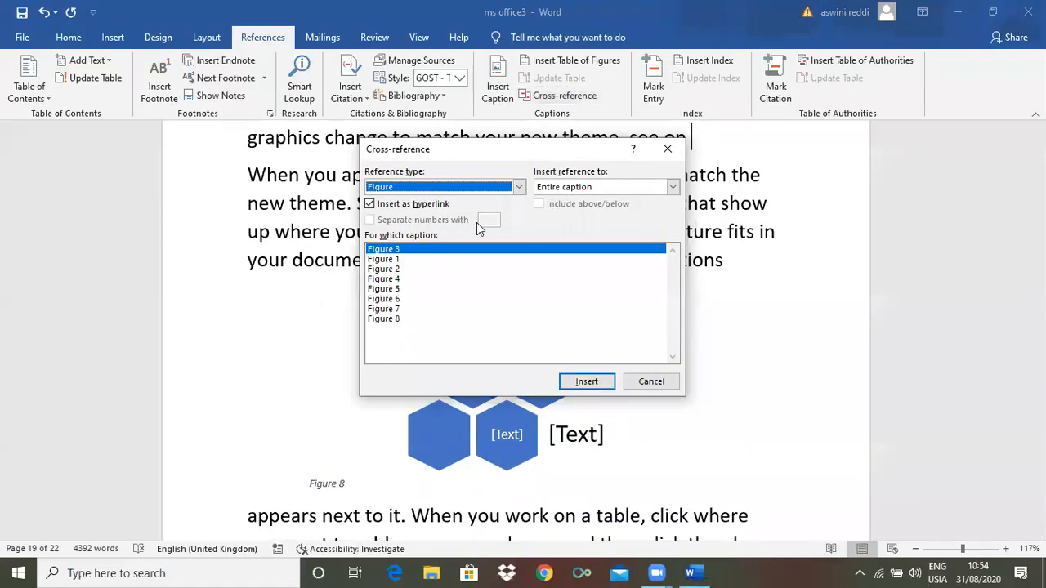
click(520, 185)
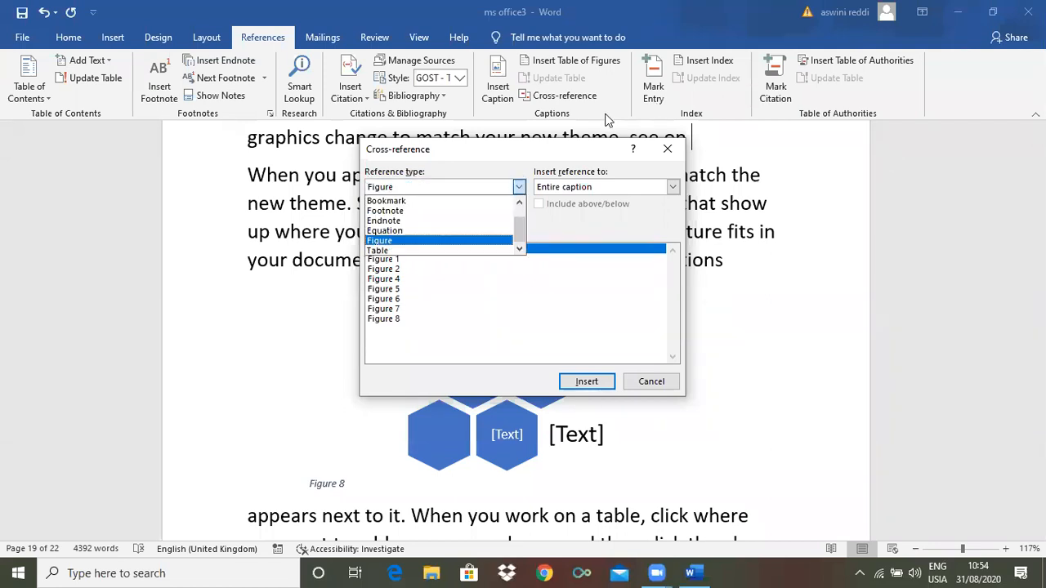
click(395, 232)
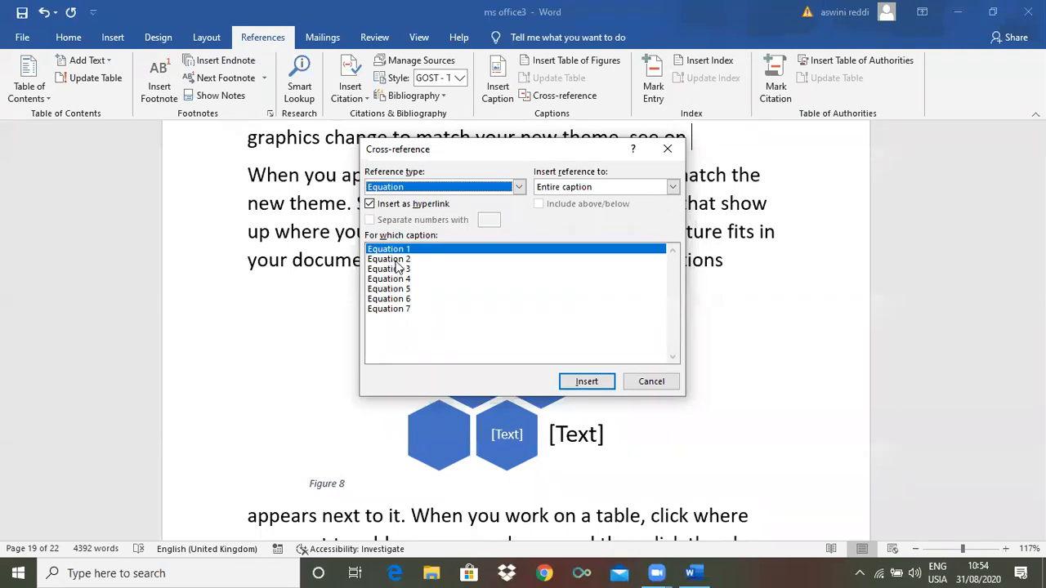
click(396, 259)
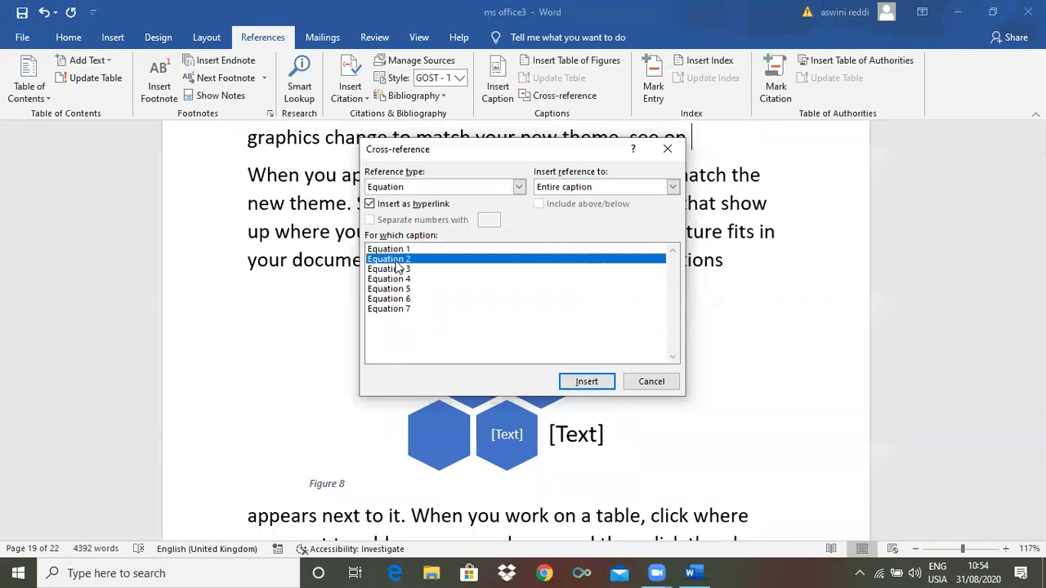
click(586, 381)
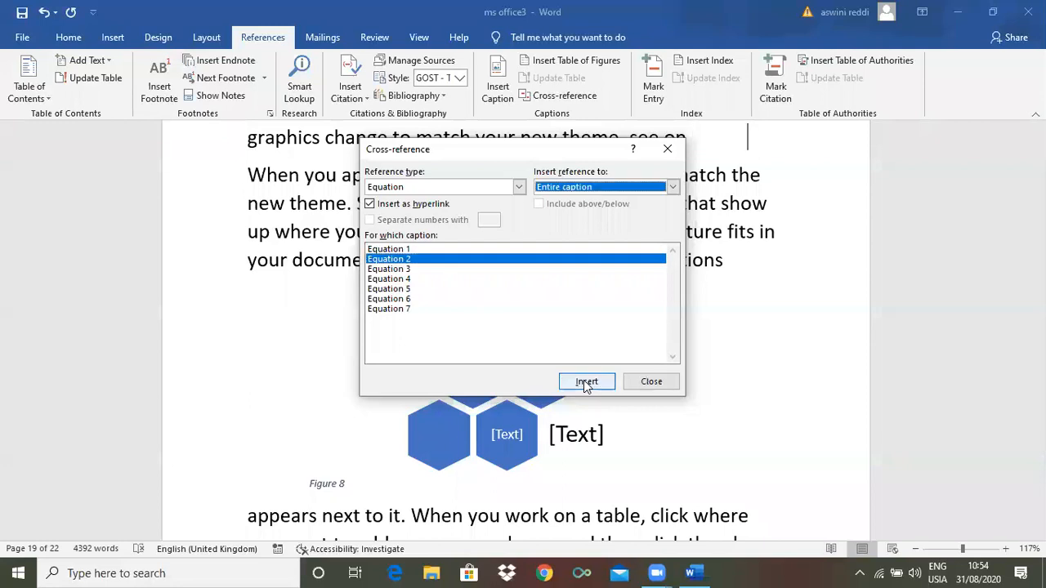
click(668, 149)
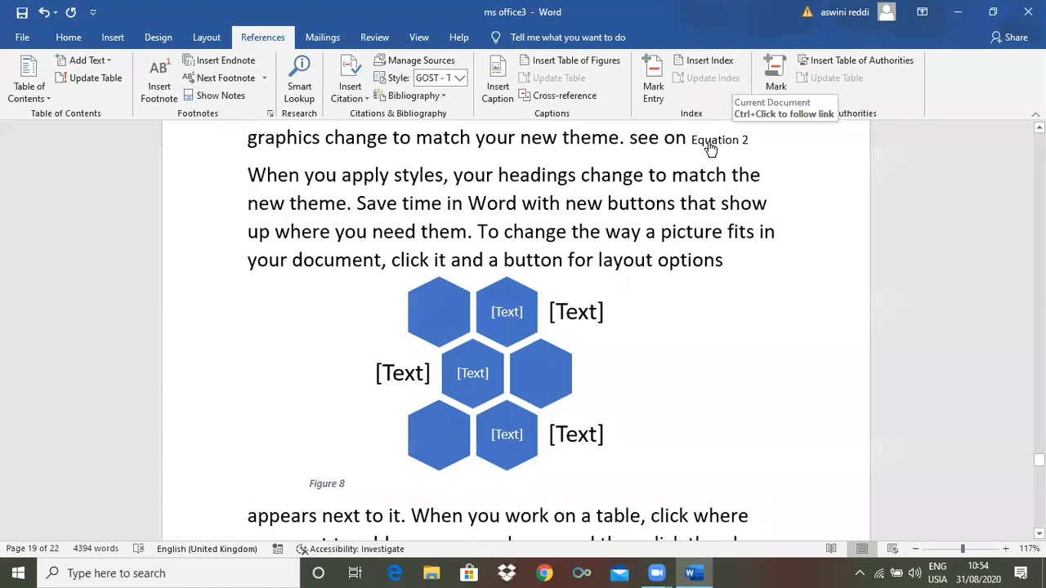
ctrl+click(726, 146)
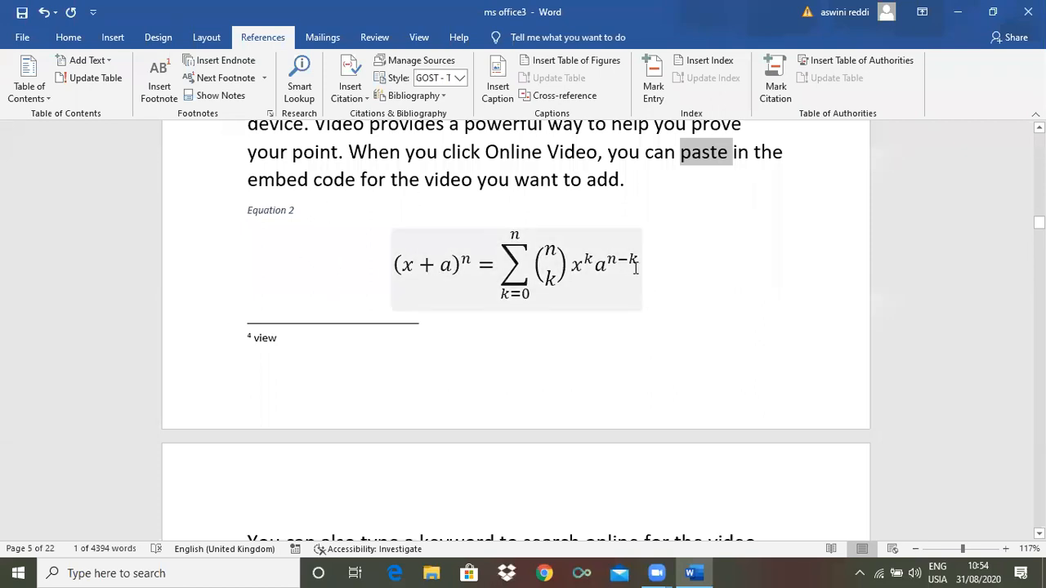
Add "See on" after the Ms Access paragraph on page 13, followed by a hyperlinked cross-reference to the heading text of "Ms word"
drag(1039, 222, 1038, 351)
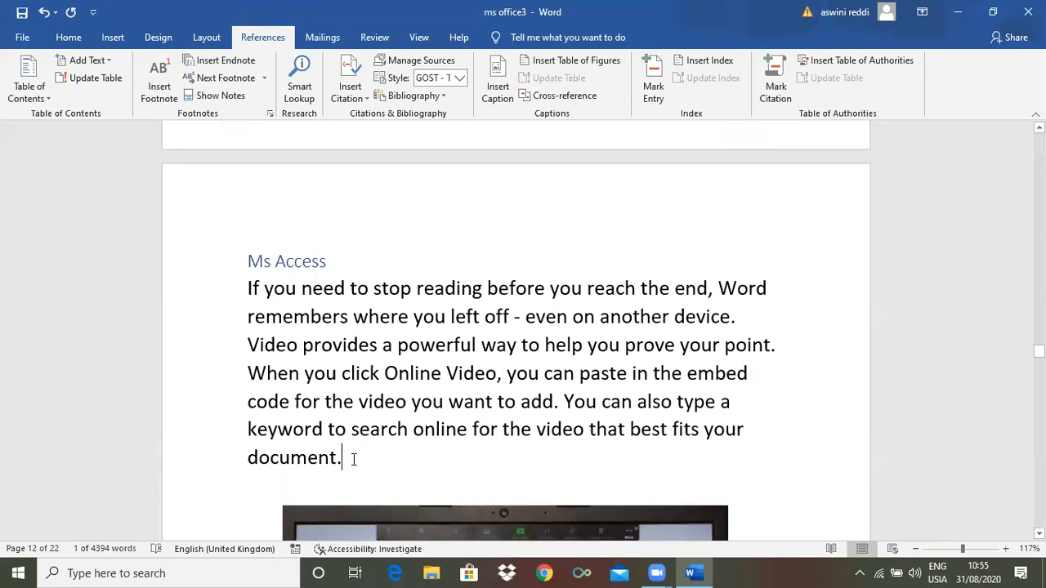
text(see on)
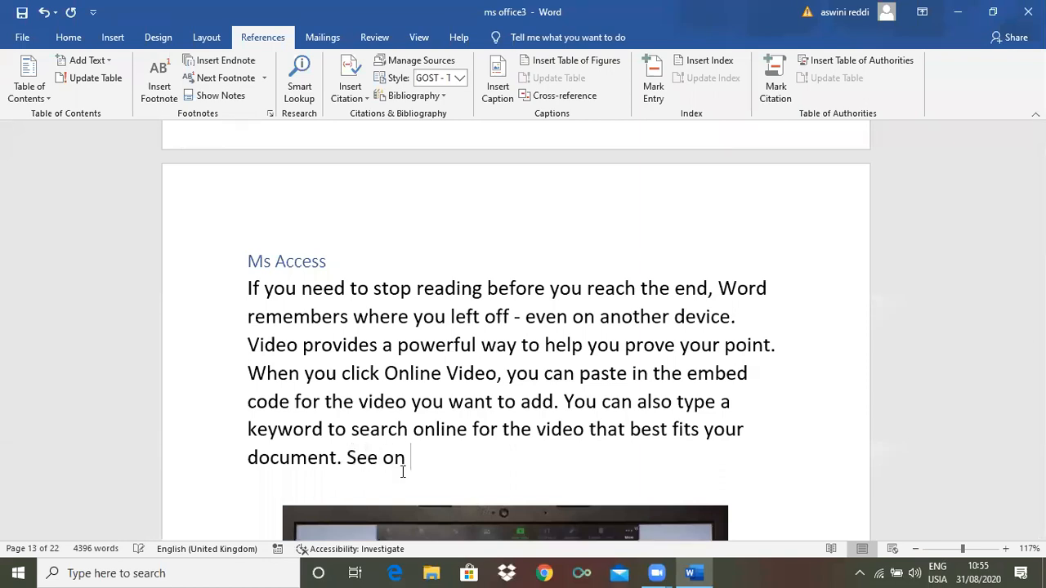
click(565, 96)
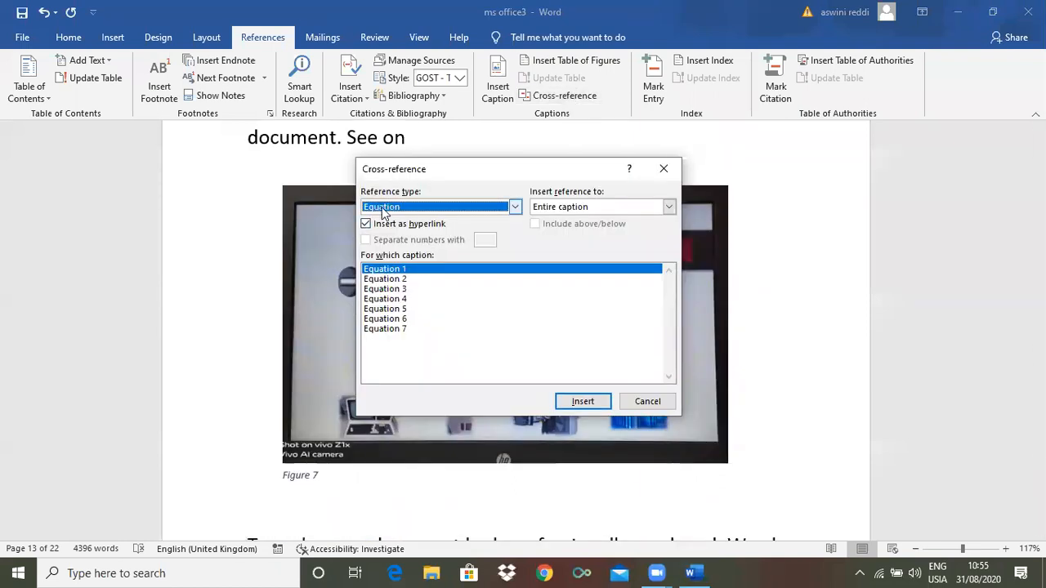
click(515, 207)
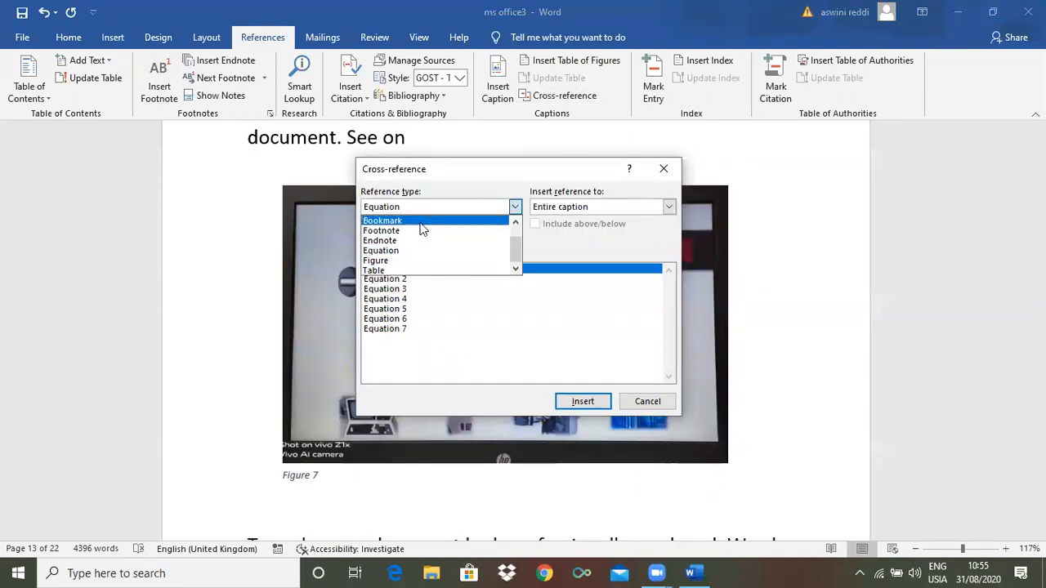
scroll(515, 245, up, 1)
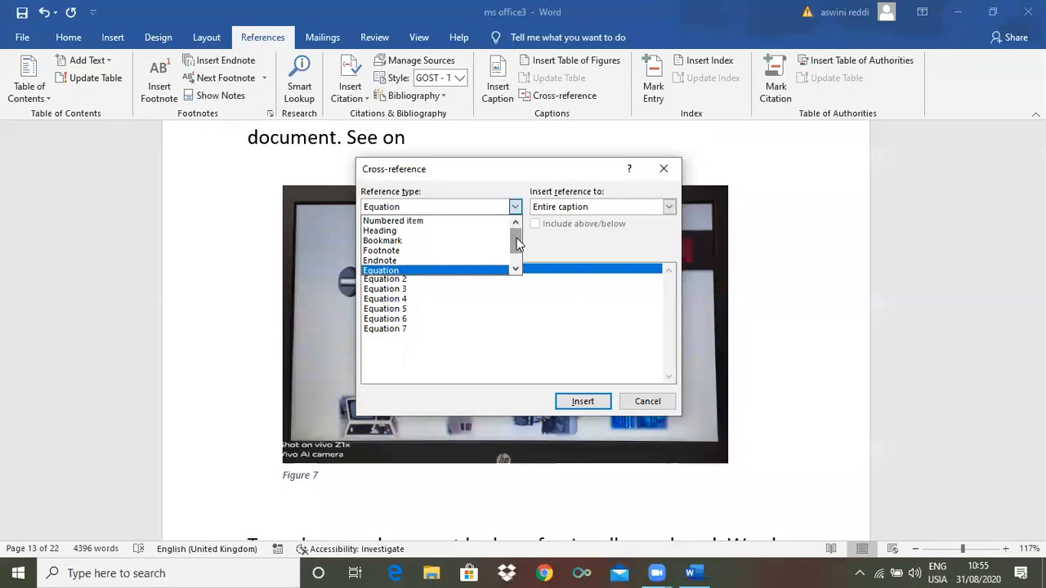
click(381, 235)
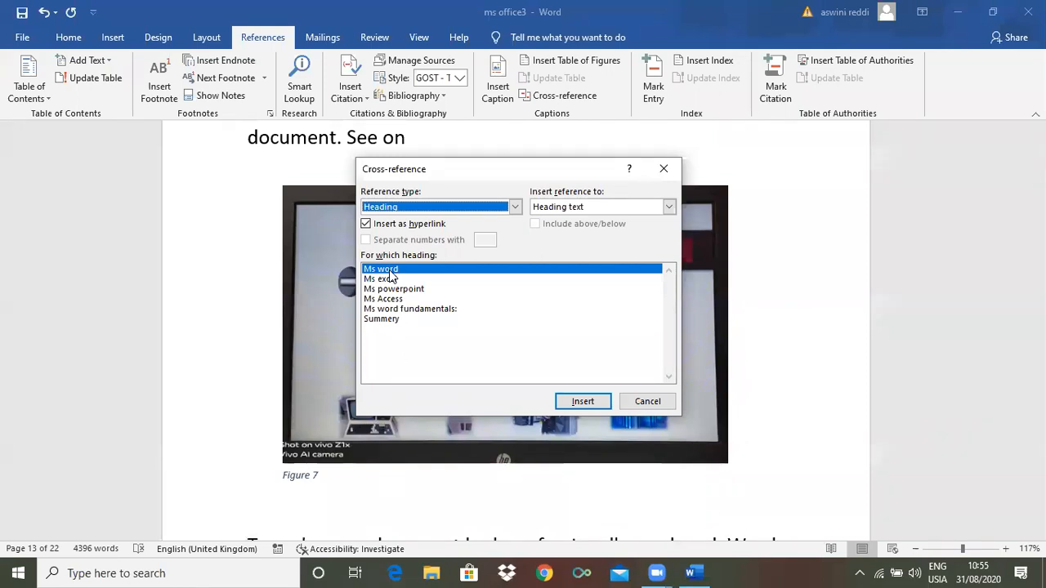
click(582, 404)
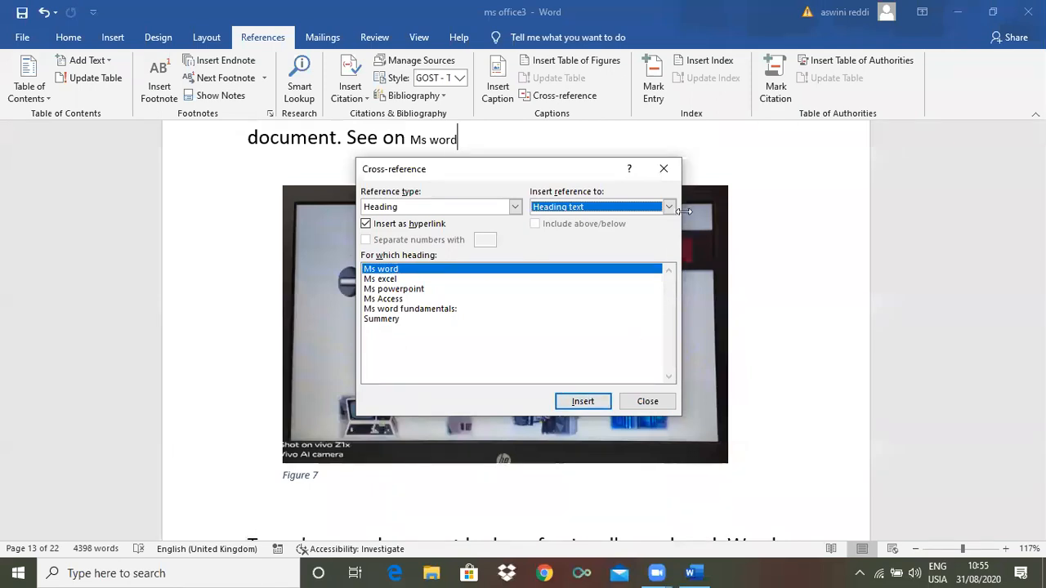
click(662, 168)
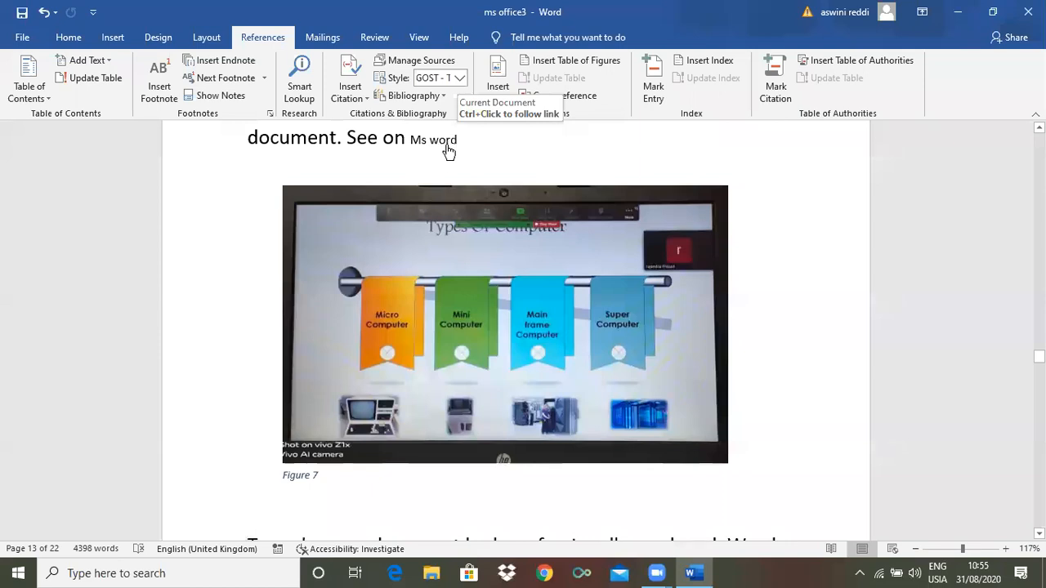
Follow the "Ms word" cross-reference to its heading on page 3 and return to the body text
ctrl+click(445, 147)
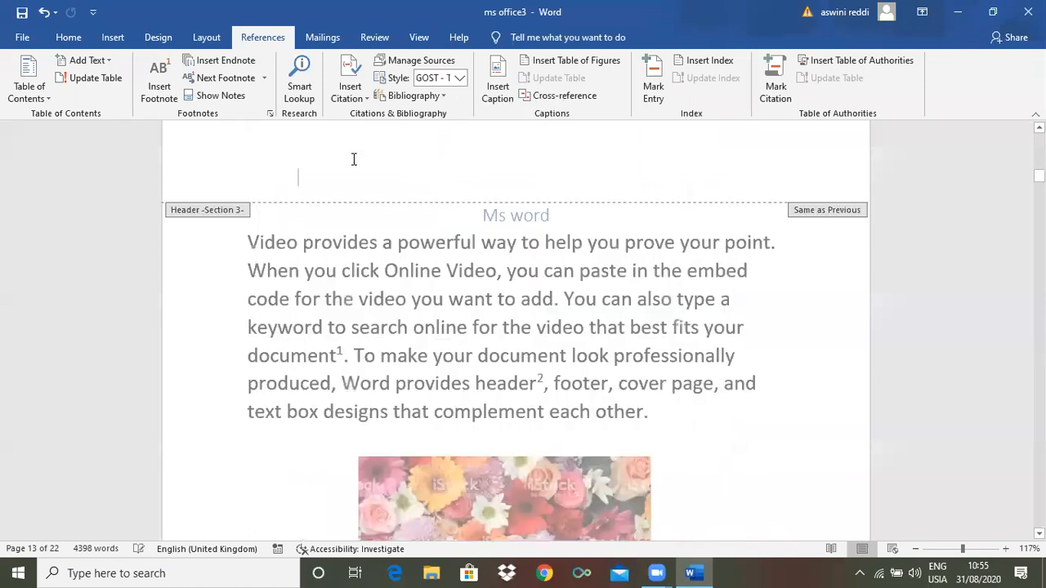
double_click(780, 333)
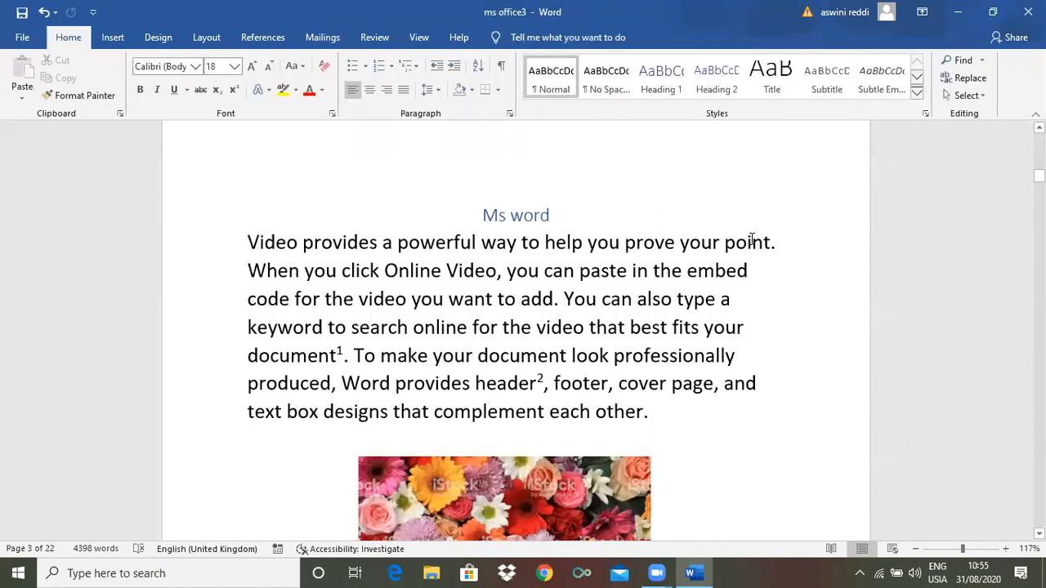
Add a new line reading "See on" after "focus on the text you want." near the start of page 7
drag(1039, 176, 1039, 245)
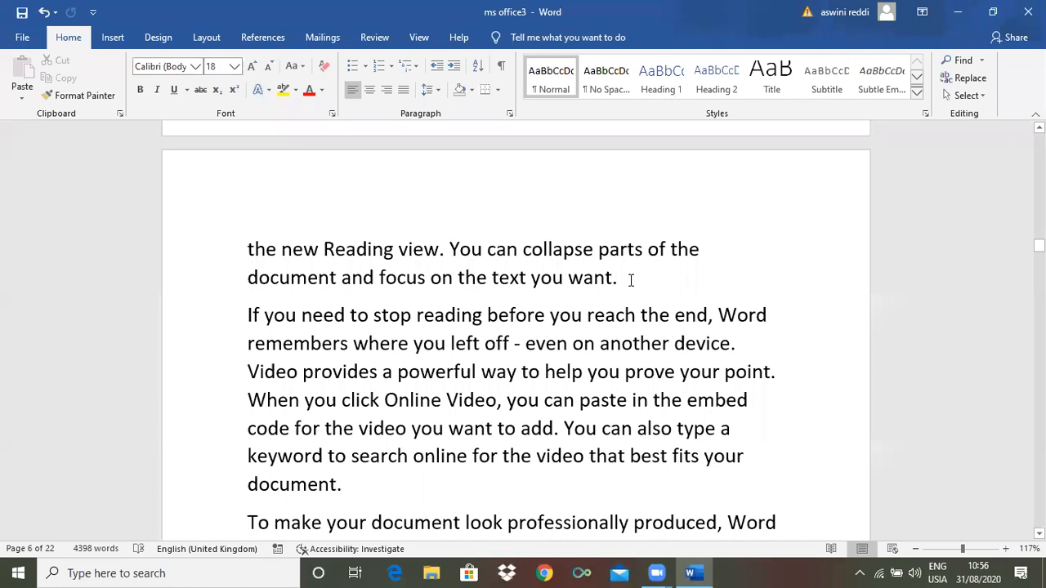
key(Return)
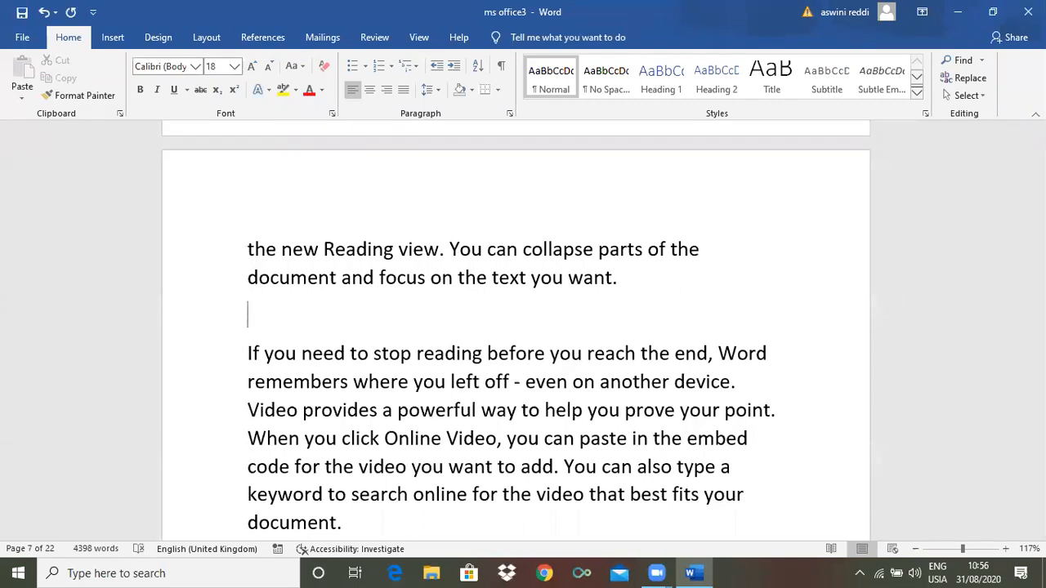
text(see on)
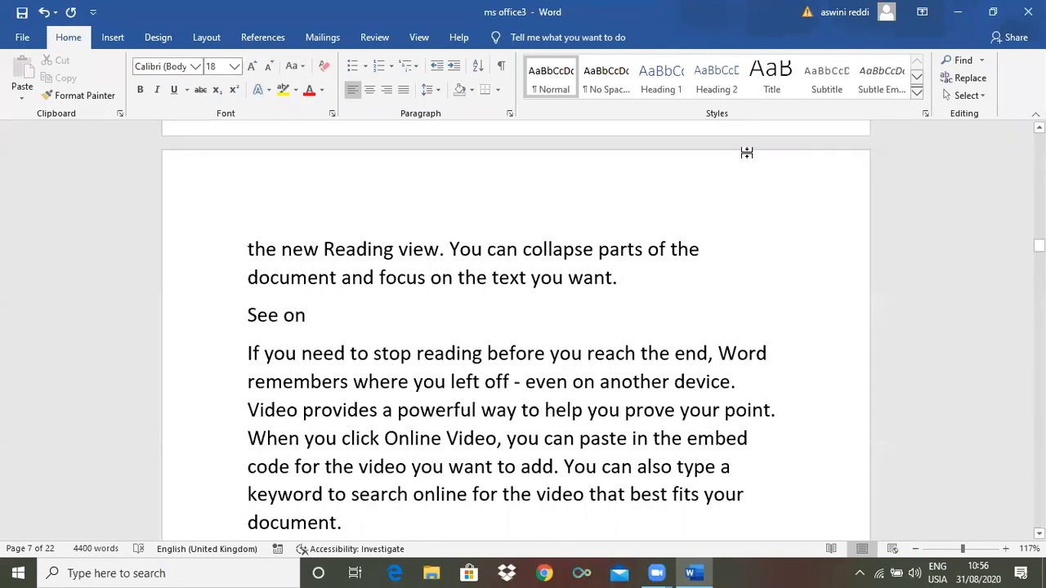
Insert a hyperlinked cross-reference to the entire caption of Table 6 after "See on" on page 7, and follow it
click(262, 36)
click(560, 96)
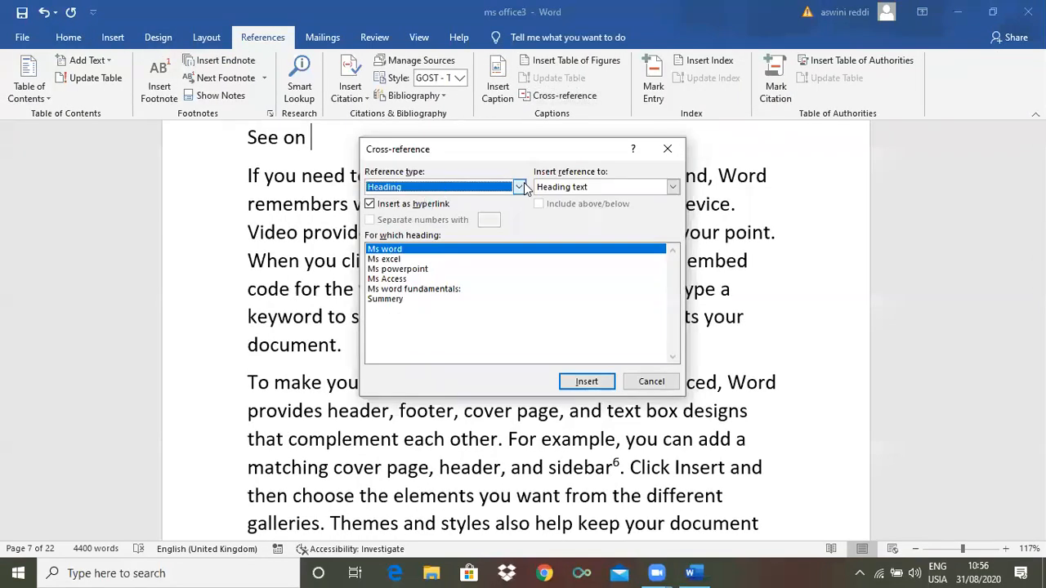
click(519, 188)
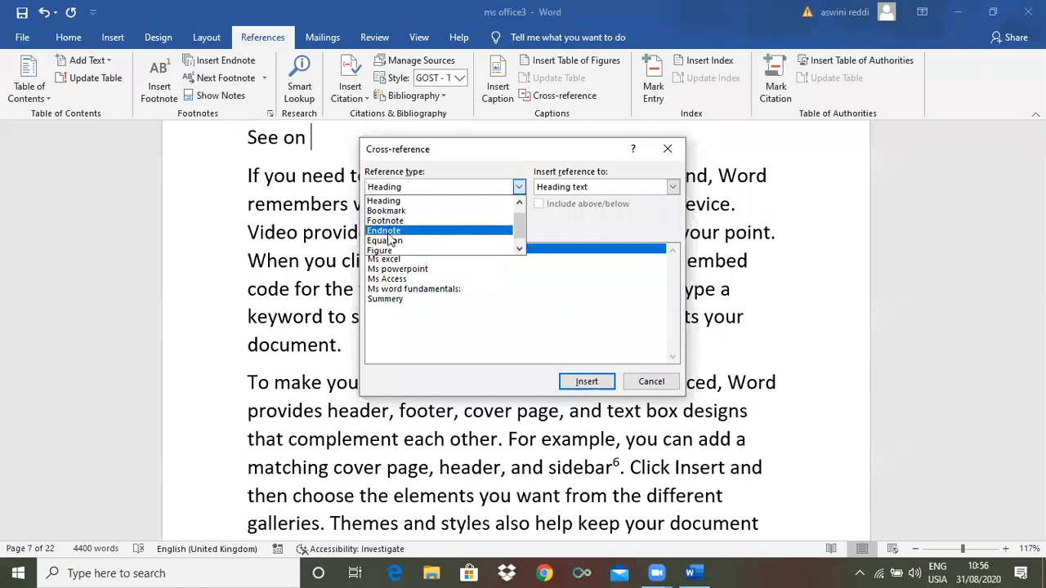
scroll(409, 232, down, 1)
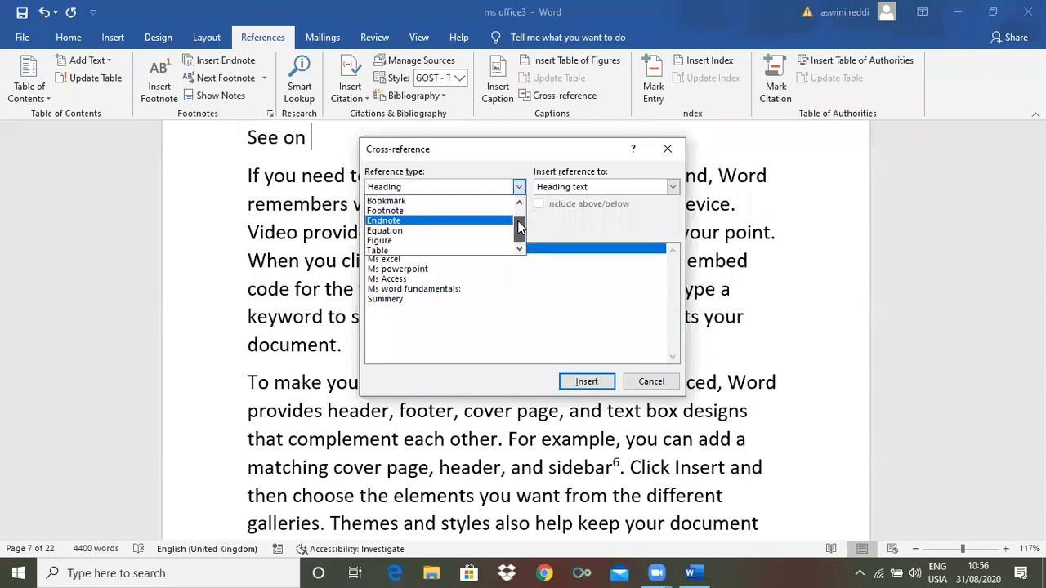
click(381, 250)
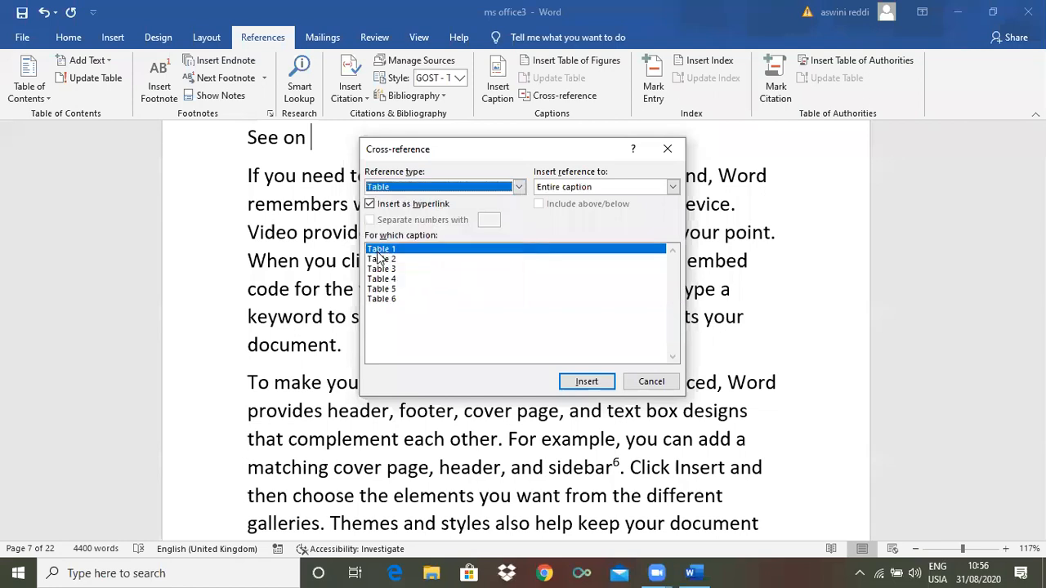
click(389, 300)
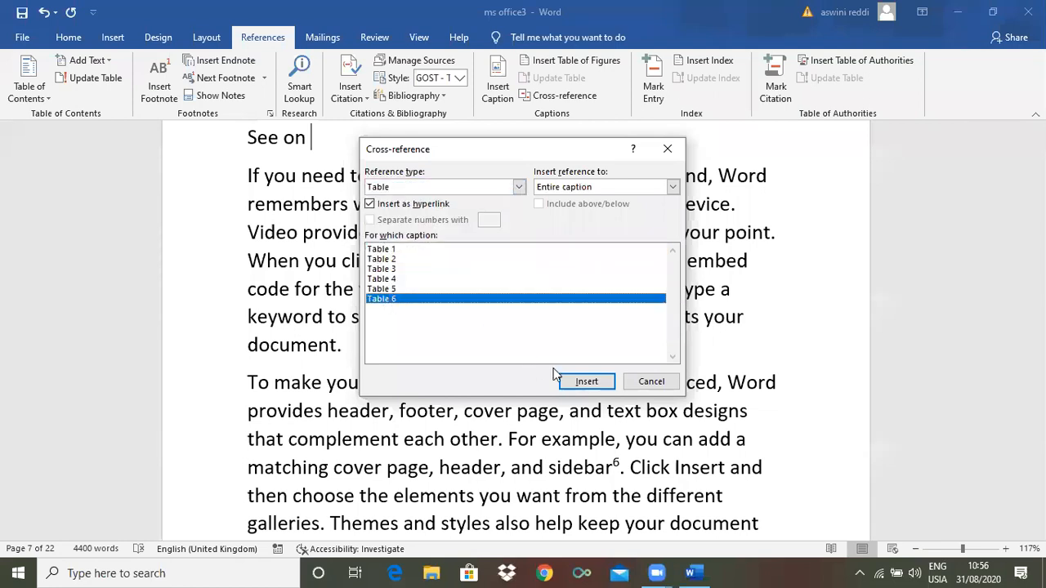
click(585, 384)
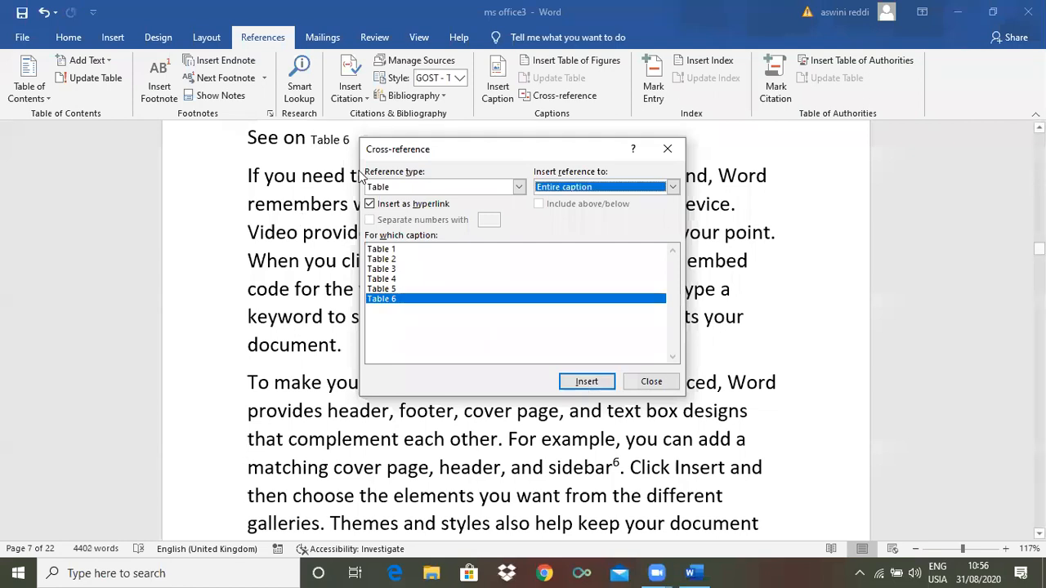
click(667, 150)
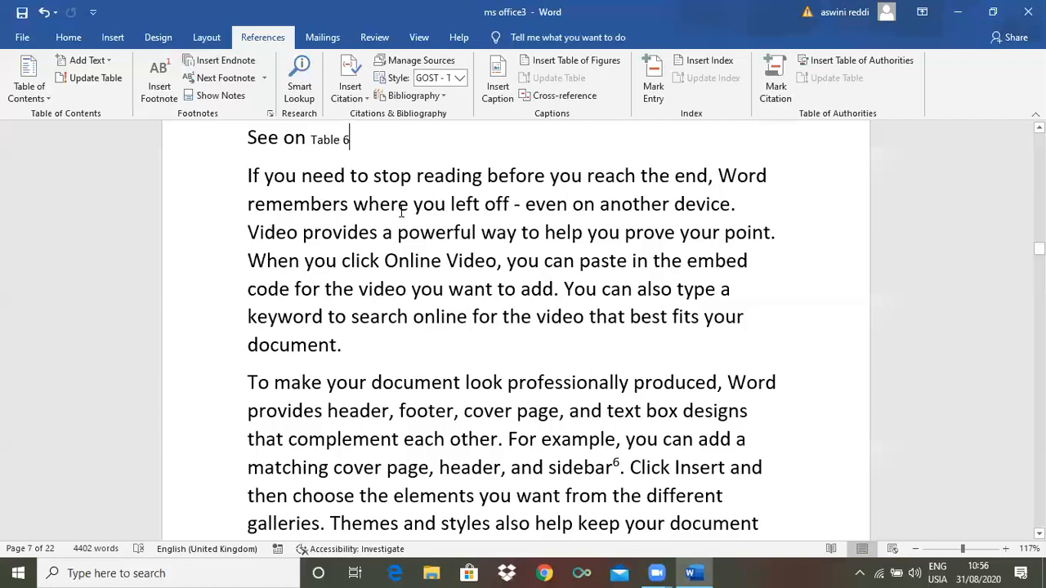
ctrl+click(331, 143)
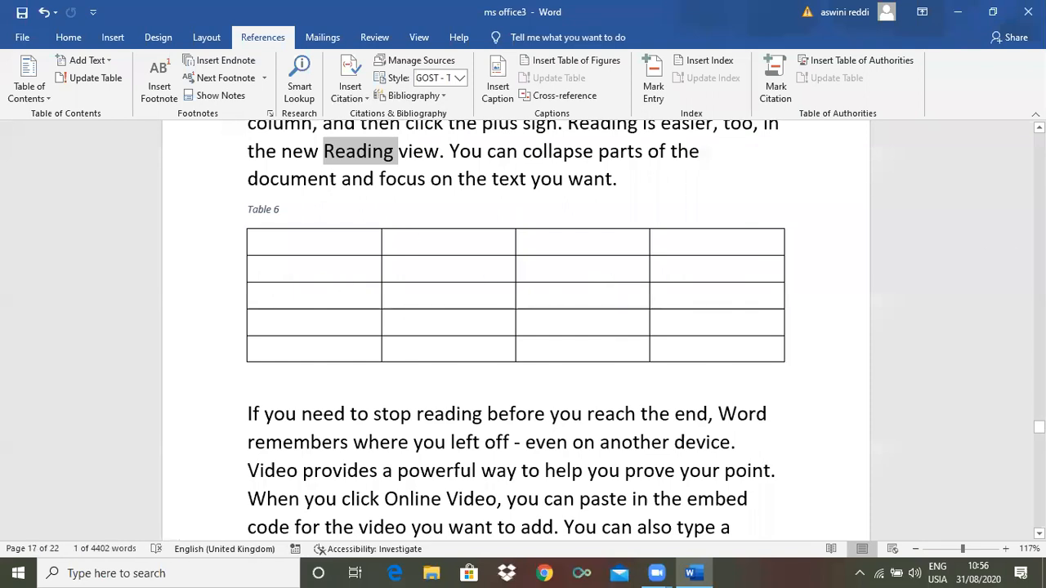
Review the finished document's equations, table of contents, list of figures, index, table of authorities and bibliography
scroll(516, 326, up, 5)
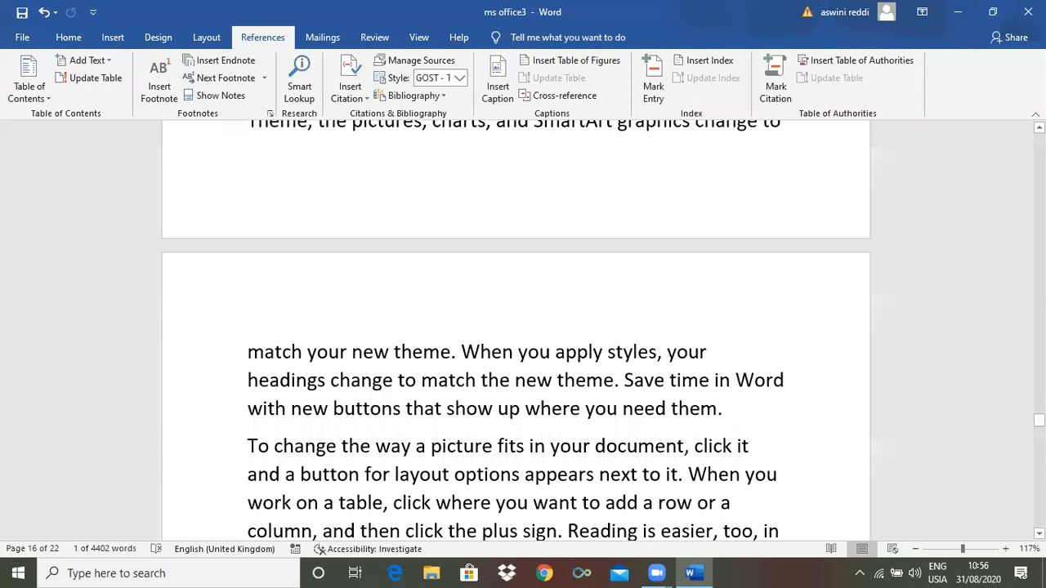
drag(1040, 420, 1040, 313)
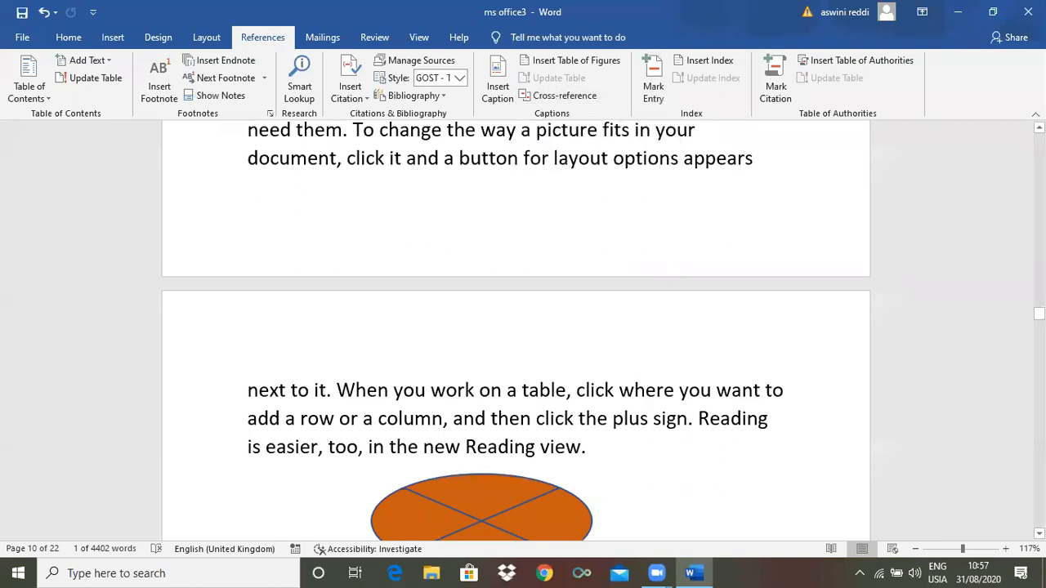
scroll(699, 262, up, 15)
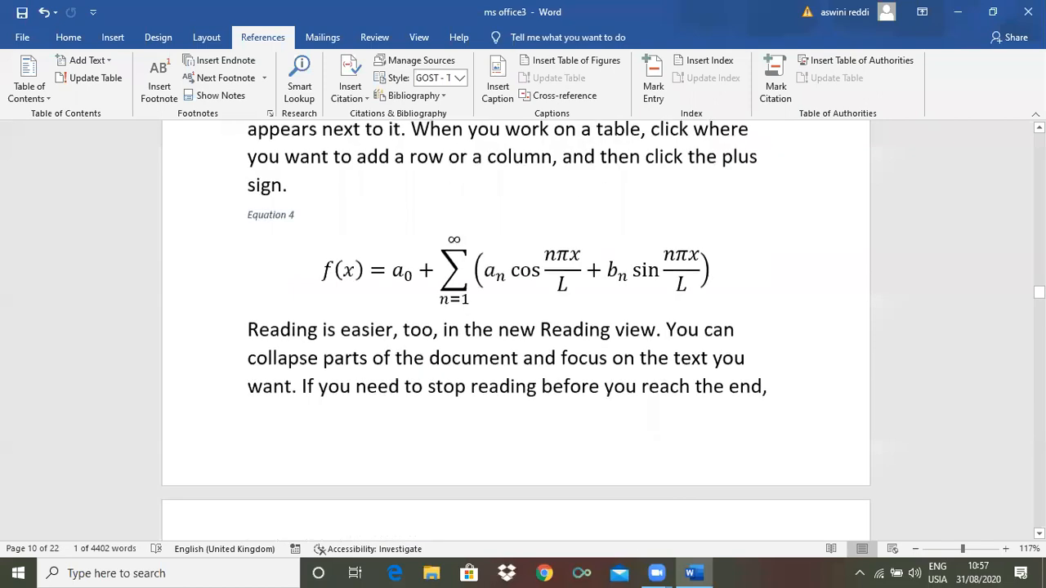
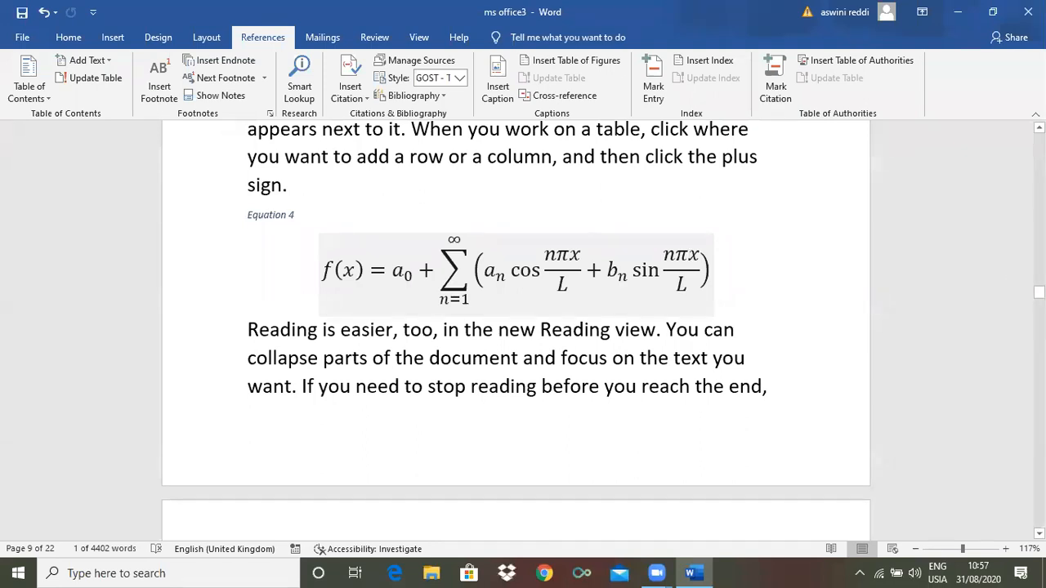
drag(1039, 293, 1040, 139)
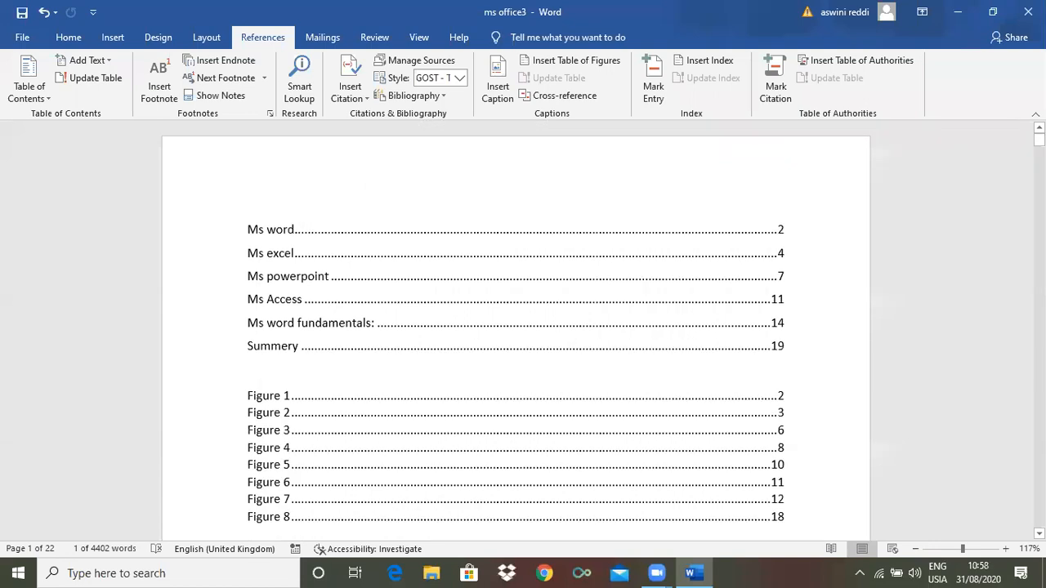
drag(1040, 139, 1039, 163)
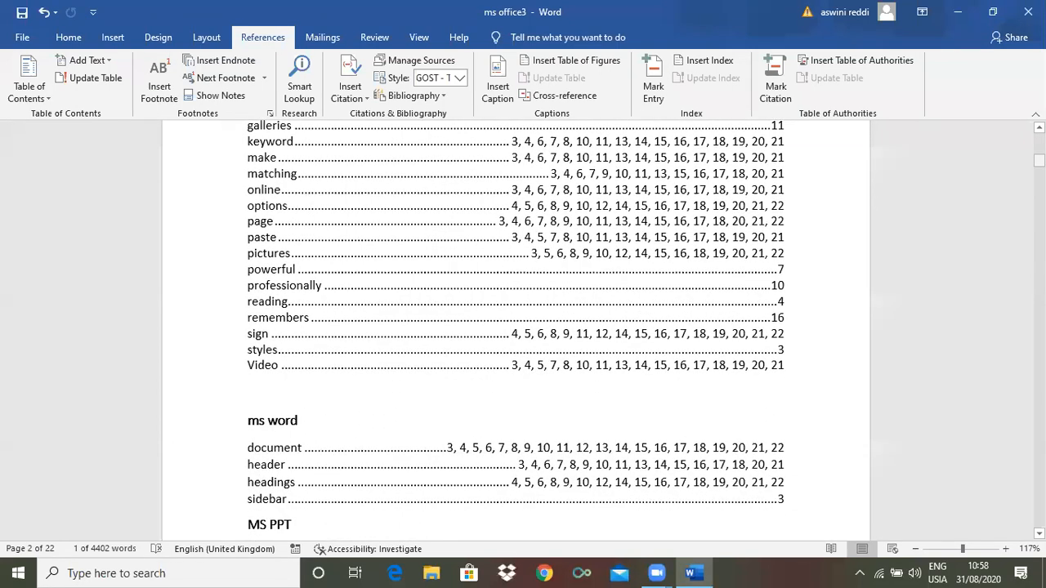
drag(1040, 163, 1040, 165)
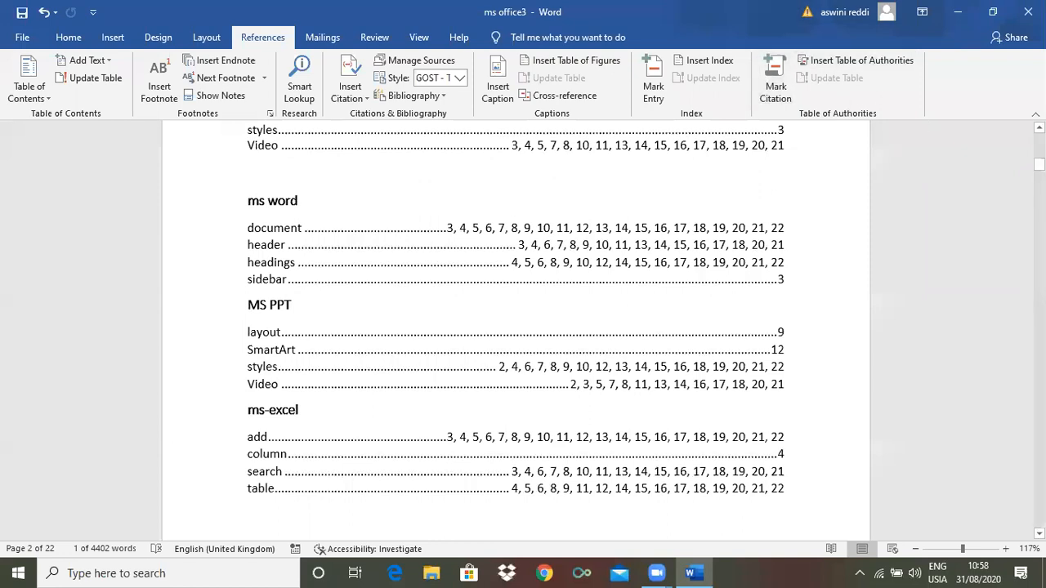
drag(1040, 164, 1039, 165)
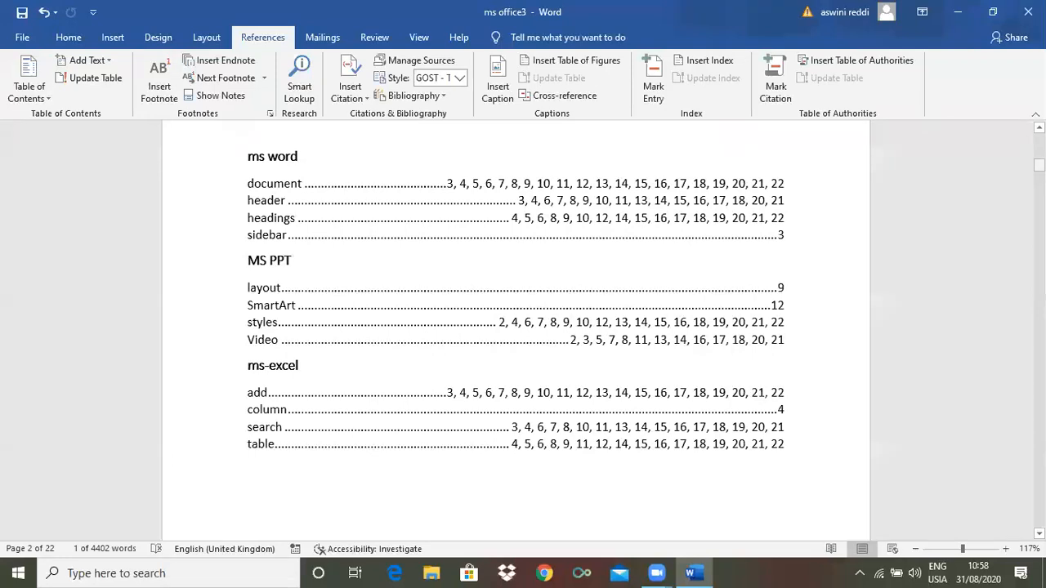
drag(1040, 165, 1040, 521)
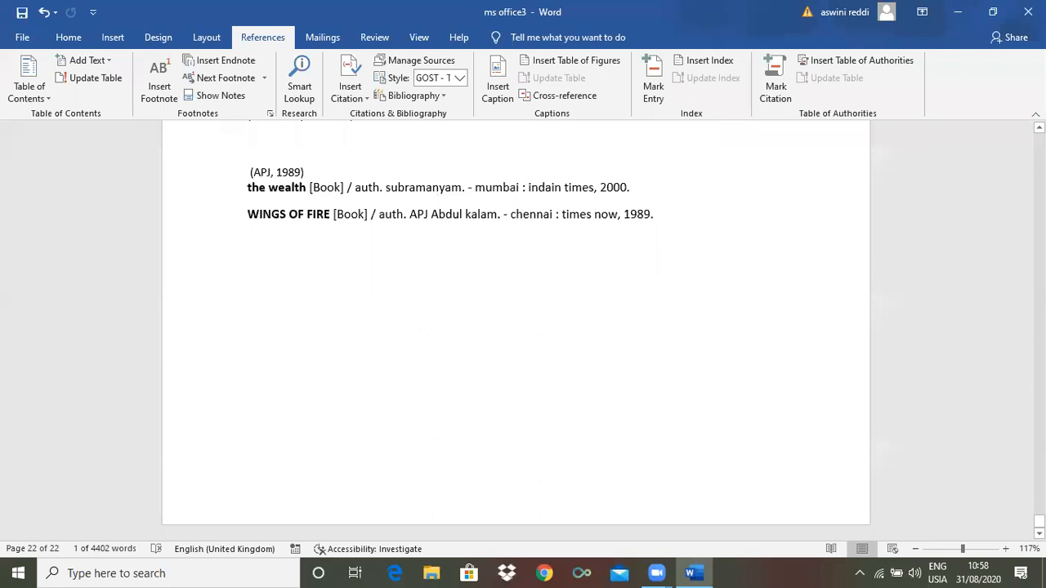
drag(1040, 522, 1040, 399)
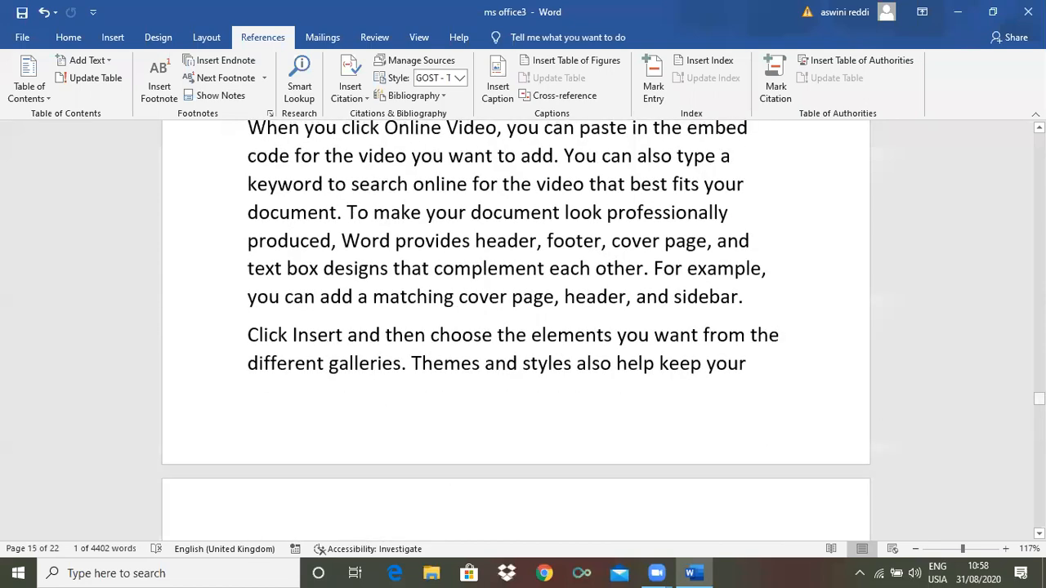
scroll(516, 327, down, 4)
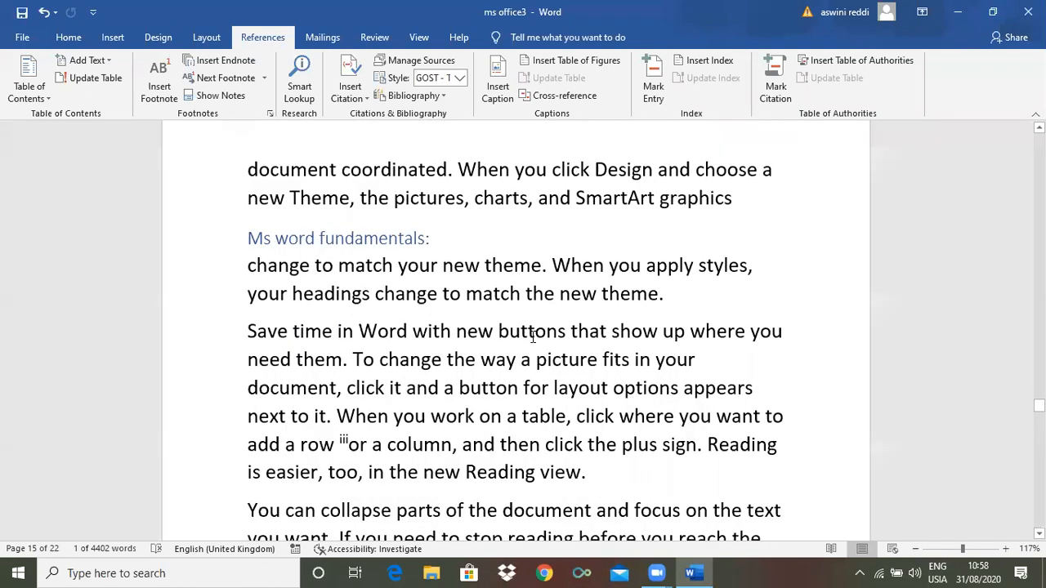